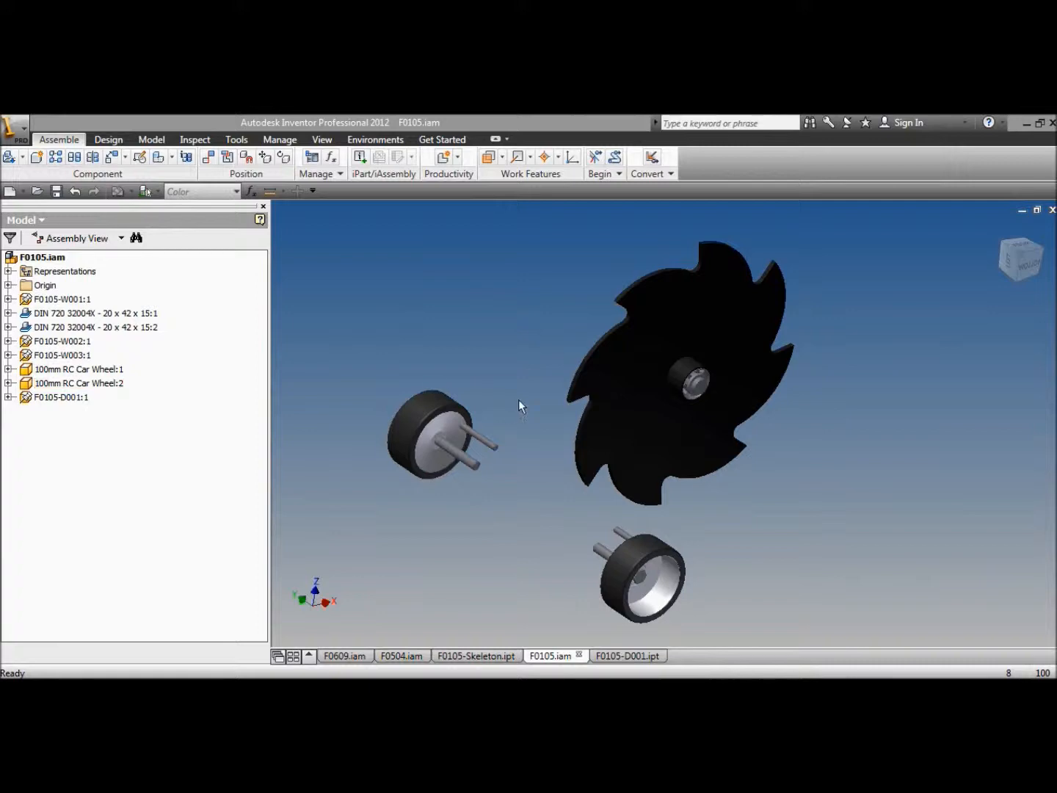
Step: Switch to the F0105-Skeleton.ipt part and open its Chassis Layout sketch for editing
{"action": "left_click", "coordinate": [471, 655]}
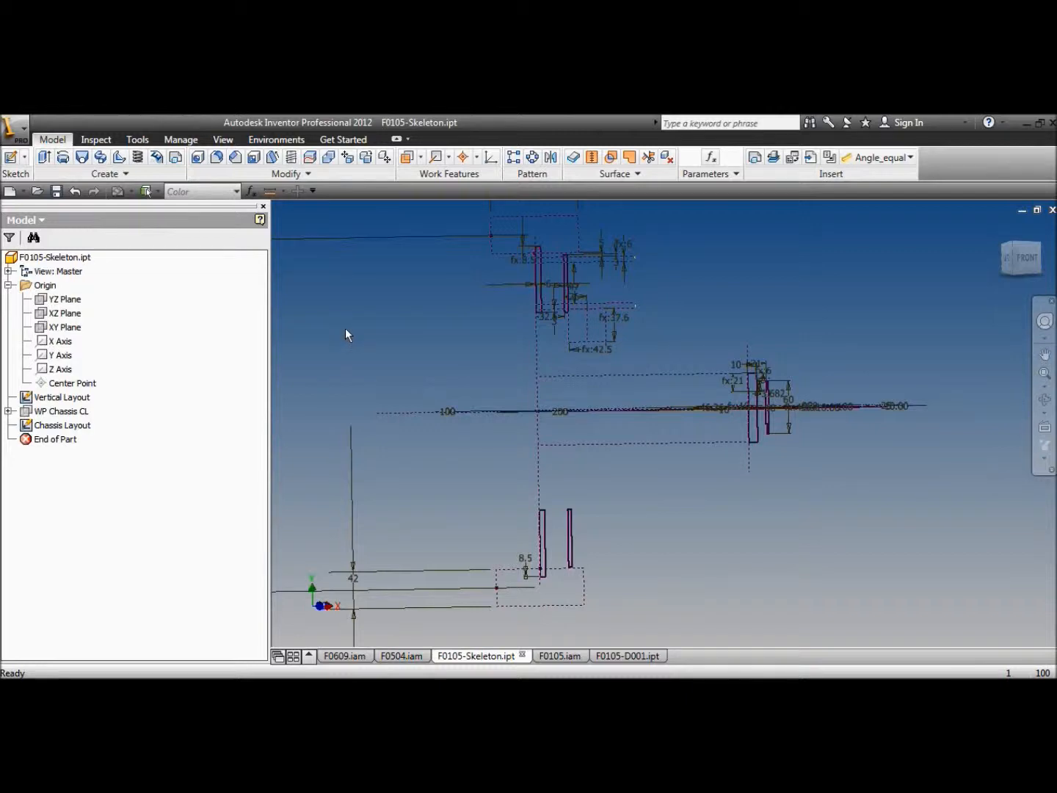
{"action": "left_click", "coordinate": [1045, 400]}
{"action": "mouse_move", "coordinate": [807, 397]}
{"action": "left_mouse_down"}
{"action": "mouse_move", "coordinate": [771, 426]}
{"action": "mouse_move", "coordinate": [698, 364]}
{"action": "mouse_move", "coordinate": [728, 444]}
{"action": "left_mouse_up"}
{"action": "middle_click_drag", "start_coordinate": [729, 444], "coordinate": [625, 228]}
{"action": "scroll", "coordinate": [555, 568], "scroll_direction": "down", "scroll_amount": 3}
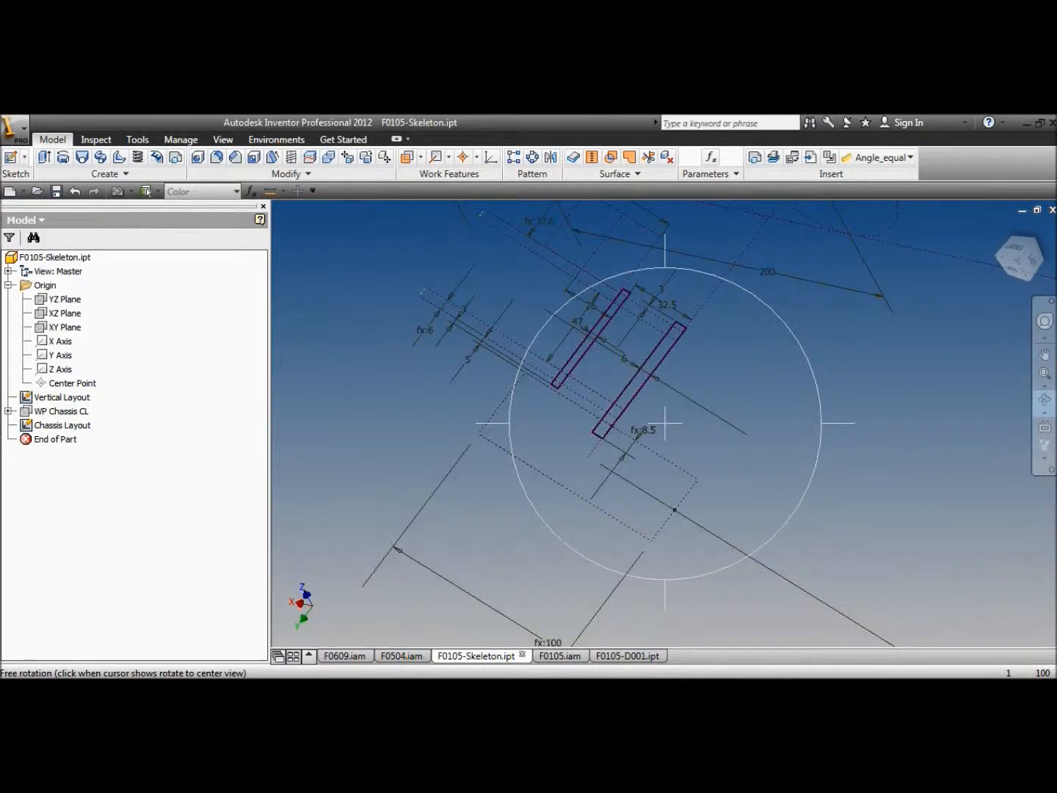
{"action": "scroll", "coordinate": [540, 261], "scroll_direction": "down", "scroll_amount": 2}
{"action": "middle_click_drag", "start_coordinate": [538, 261], "coordinate": [582, 338]}
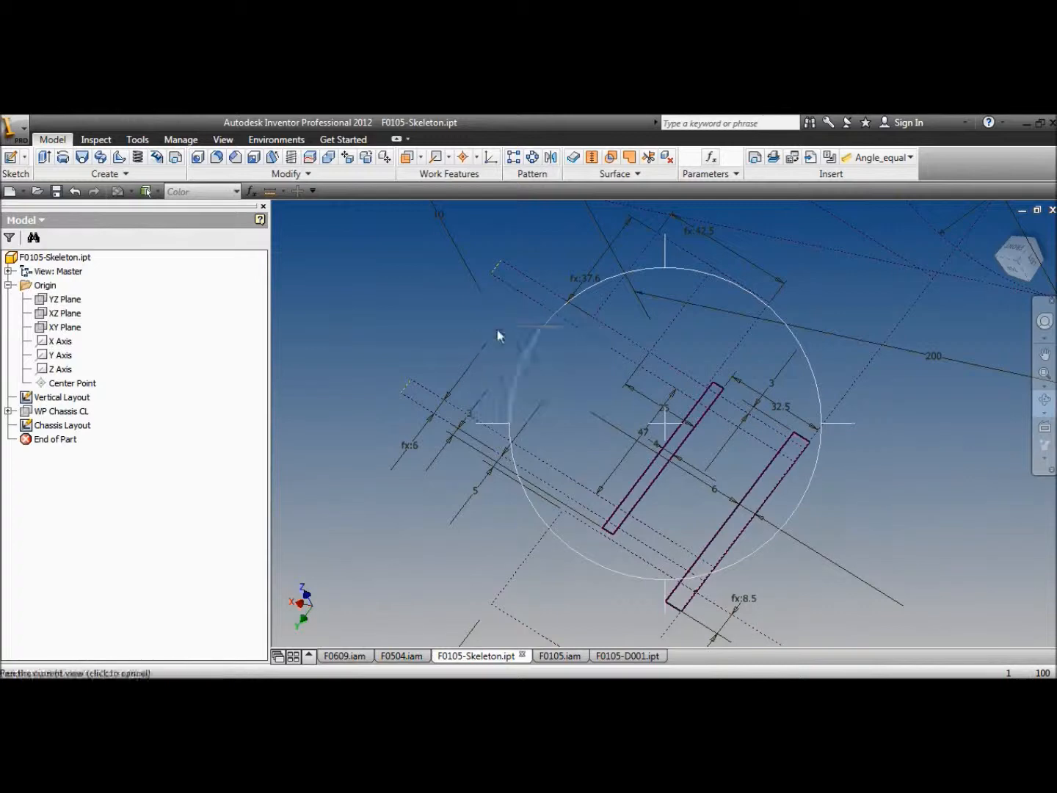
{"action": "key", "text": "Escape"}
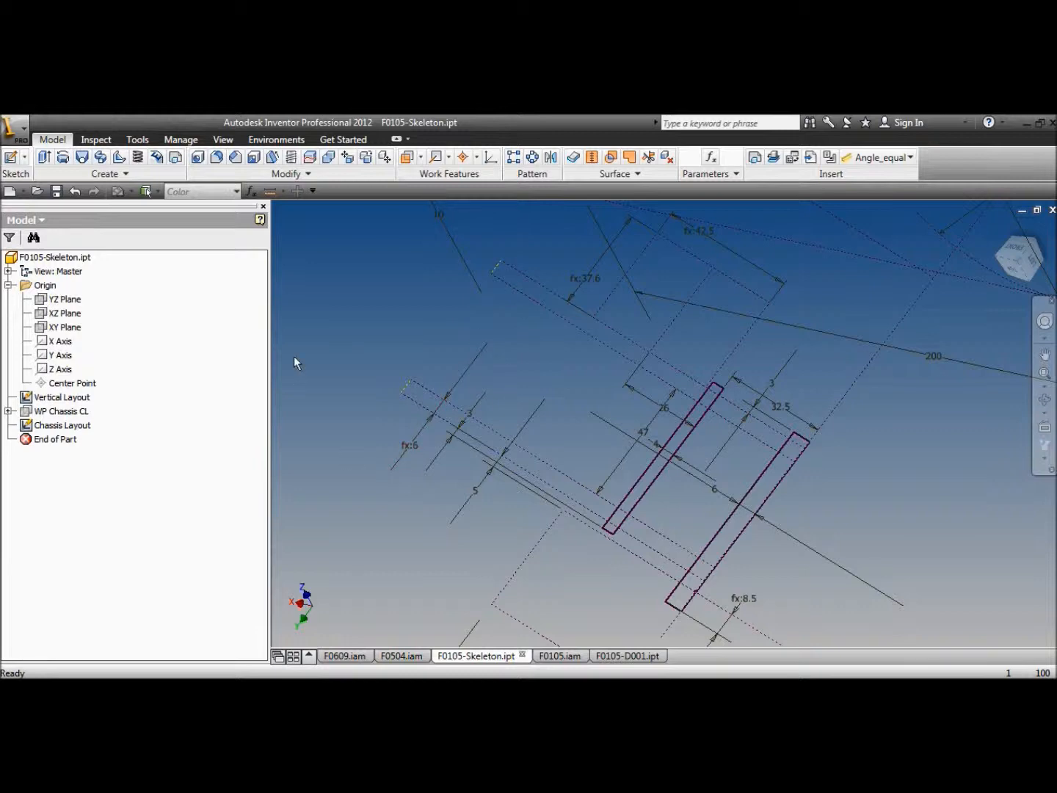
{"action": "right_click", "coordinate": [79, 426]}
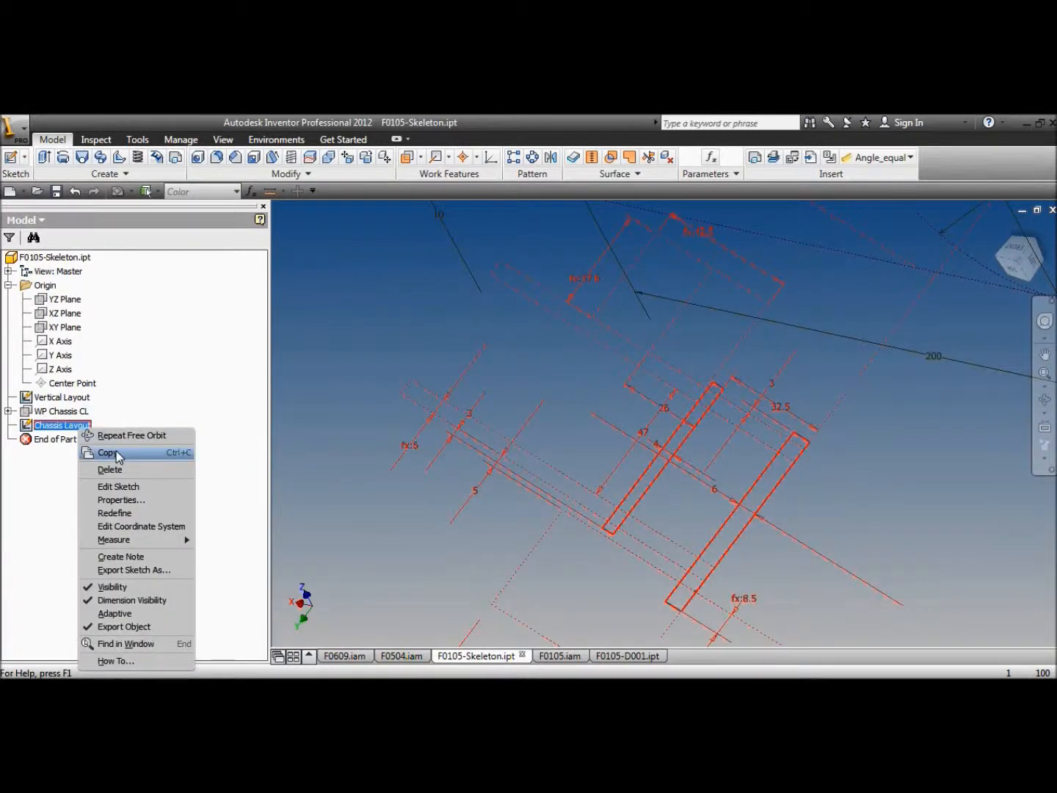
{"action": "left_click", "coordinate": [118, 486]}
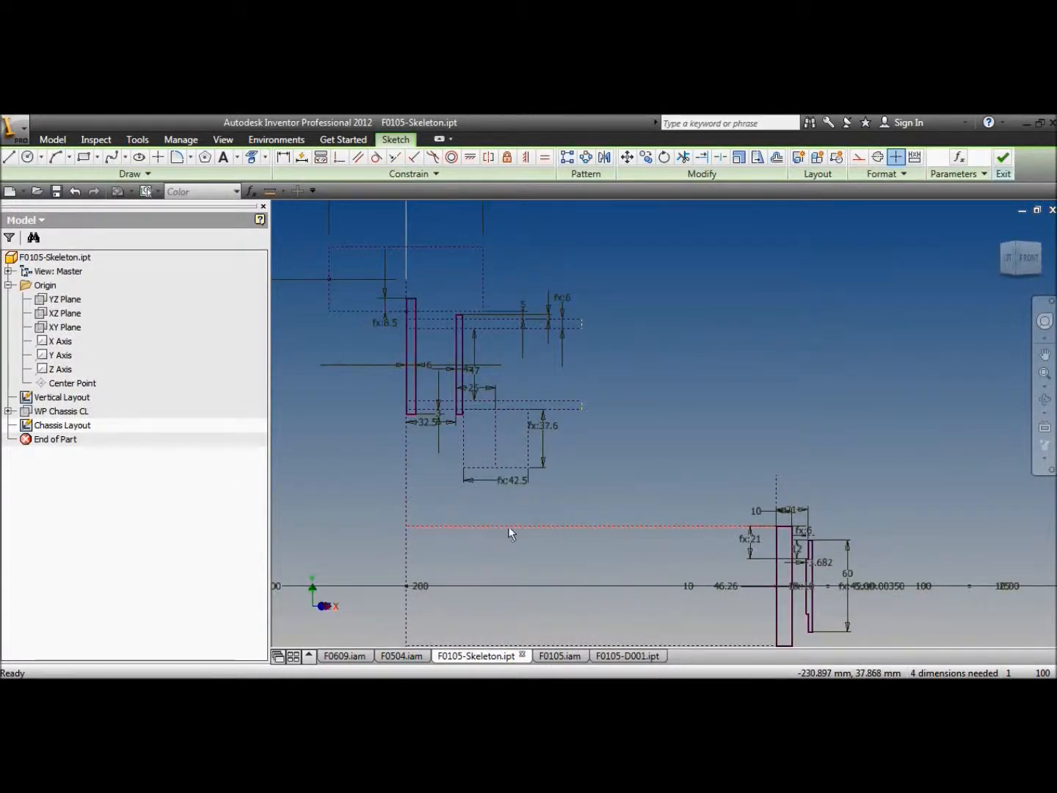
Step: Draw a slanted construction line from the outer end of the upper shaft outline to the horizontal construction line below
{"action": "left_click", "coordinate": [10, 157]}
{"action": "left_click", "coordinate": [580, 320]}
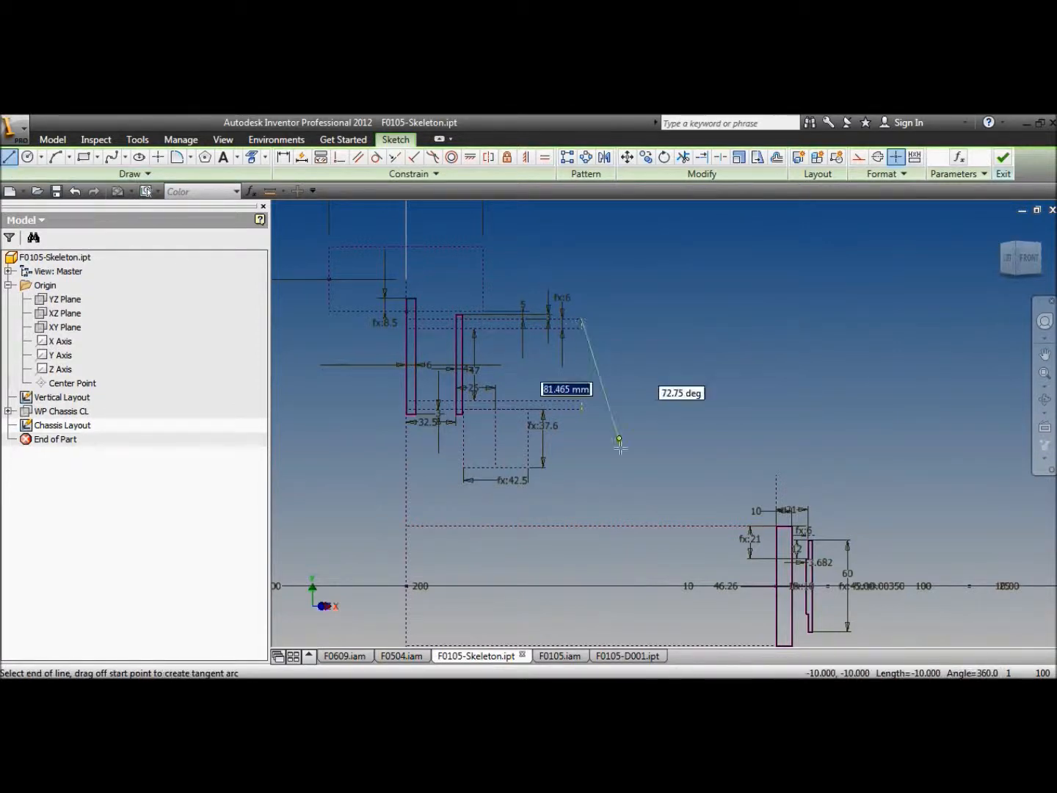
{"action": "double_click", "coordinate": [649, 527]}
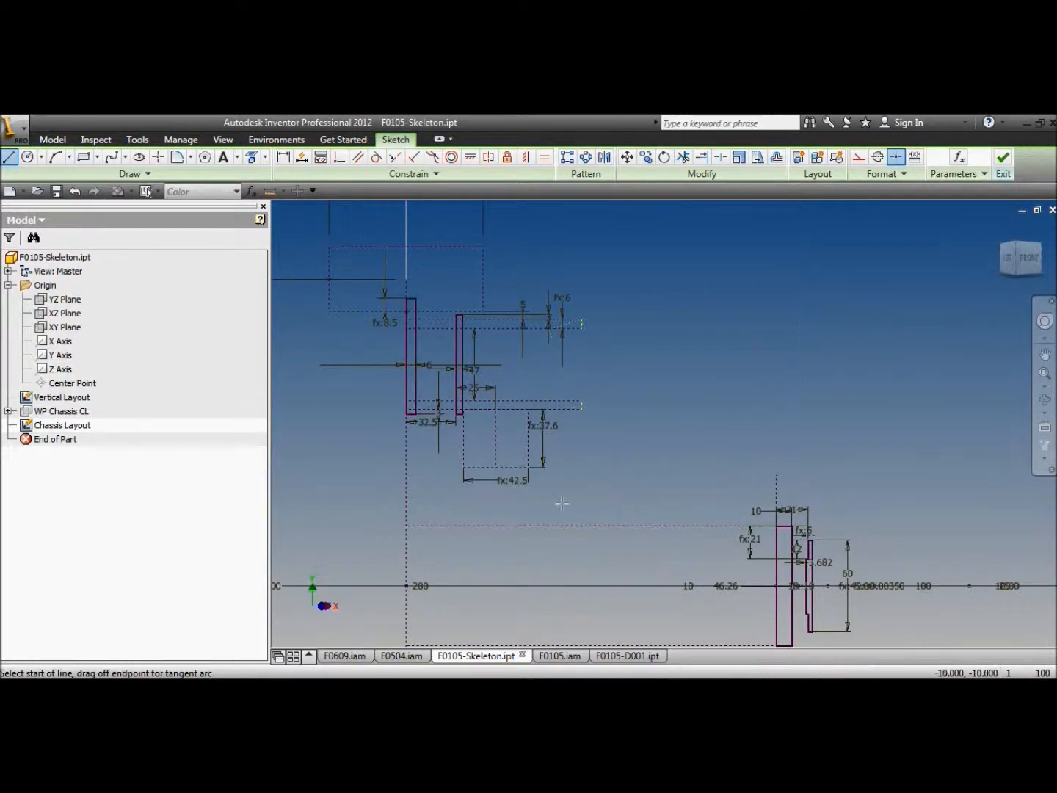
{"action": "right_click", "coordinate": [306, 246]}
{"action": "left_click", "coordinate": [274, 244]}
{"action": "left_click_drag", "start_coordinate": [595, 358], "coordinate": [605, 342]}
{"action": "left_click", "coordinate": [857, 157]}
{"action": "left_click", "coordinate": [748, 287]}
Step: Make the lower shaft outline's end corner coincident with the slanted line and shift the line's lower end along the horizontal construction line
{"action": "left_click", "coordinate": [339, 156]}
{"action": "scroll", "coordinate": [591, 393], "scroll_direction": "up", "scroll_amount": 5}
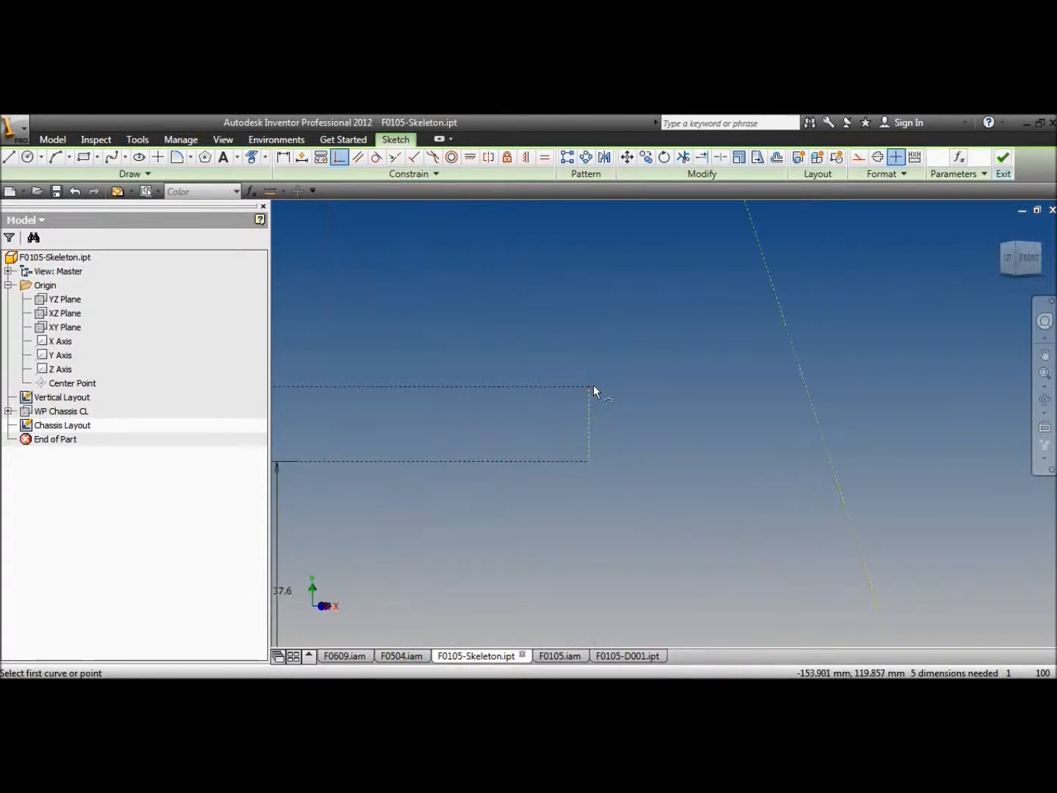
{"action": "left_click", "coordinate": [592, 386]}
{"action": "left_click", "coordinate": [791, 350]}
{"action": "scroll", "coordinate": [693, 393], "scroll_direction": "down", "scroll_amount": 4}
{"action": "scroll", "coordinate": [669, 497], "scroll_direction": "up", "scroll_amount": 3}
{"action": "right_click", "coordinate": [650, 449]}
{"action": "left_click", "coordinate": [564, 449]}
{"action": "mouse_move", "coordinate": [693, 536]}
{"action": "left_mouse_down"}
{"action": "mouse_move", "coordinate": [853, 528]}
{"action": "mouse_move", "coordinate": [796, 528]}
{"action": "left_mouse_up"}
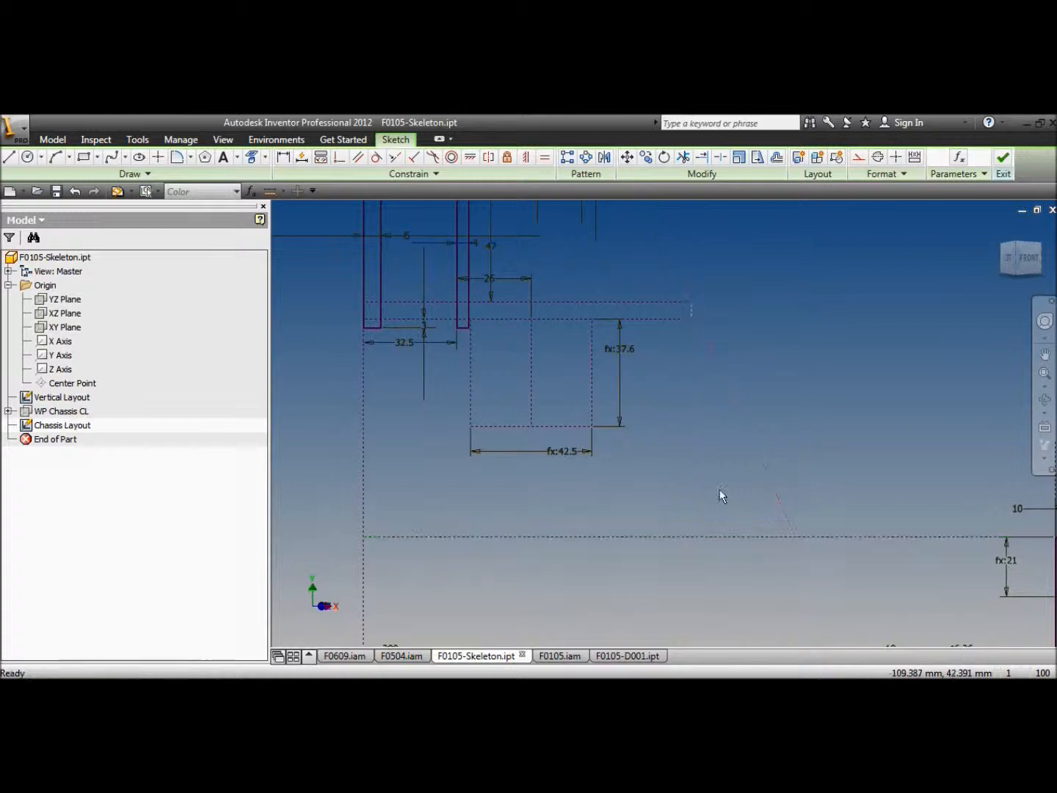
{"action": "scroll", "coordinate": [671, 446], "scroll_direction": "down", "scroll_amount": 3}
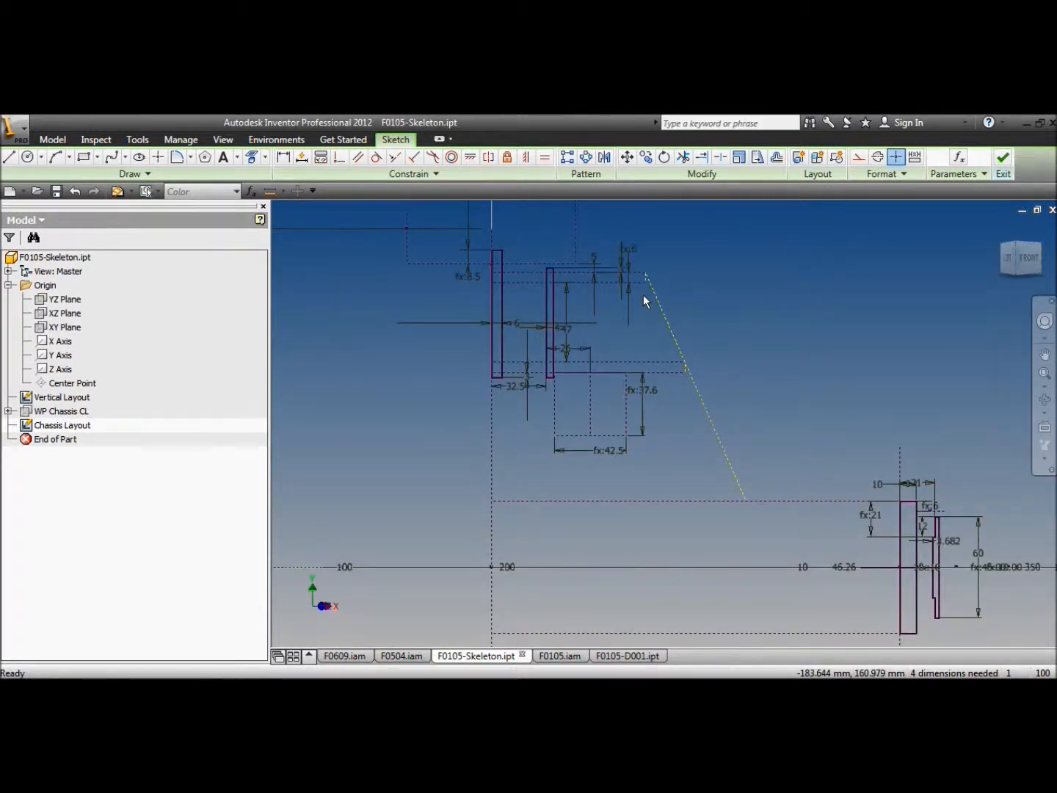
Step: Dimension the horizontal distance from the wheel-side plate's outer edge to the slanted line's upper end as 80 mm
{"action": "left_click", "coordinate": [283, 158]}
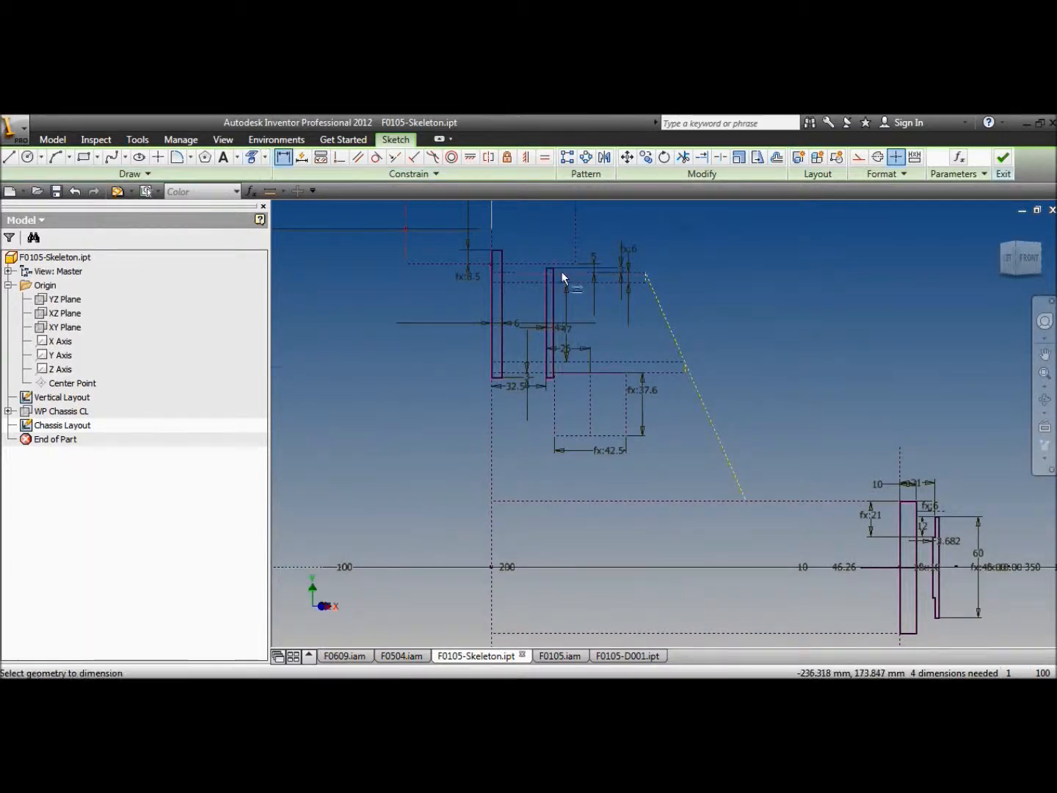
{"action": "scroll", "coordinate": [560, 270], "scroll_direction": "up", "scroll_amount": 5}
{"action": "left_click", "coordinate": [316, 341]}
{"action": "scroll", "coordinate": [420, 416], "scroll_direction": "down", "scroll_amount": 4}
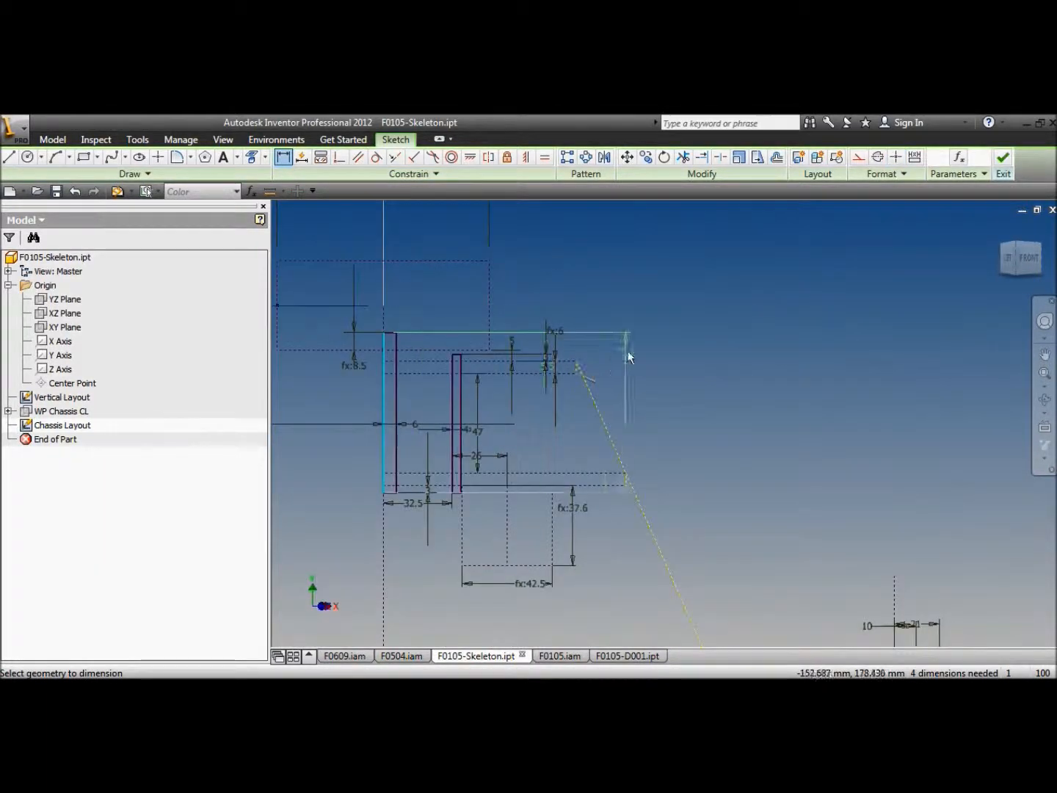
{"action": "left_click", "coordinate": [575, 359]}
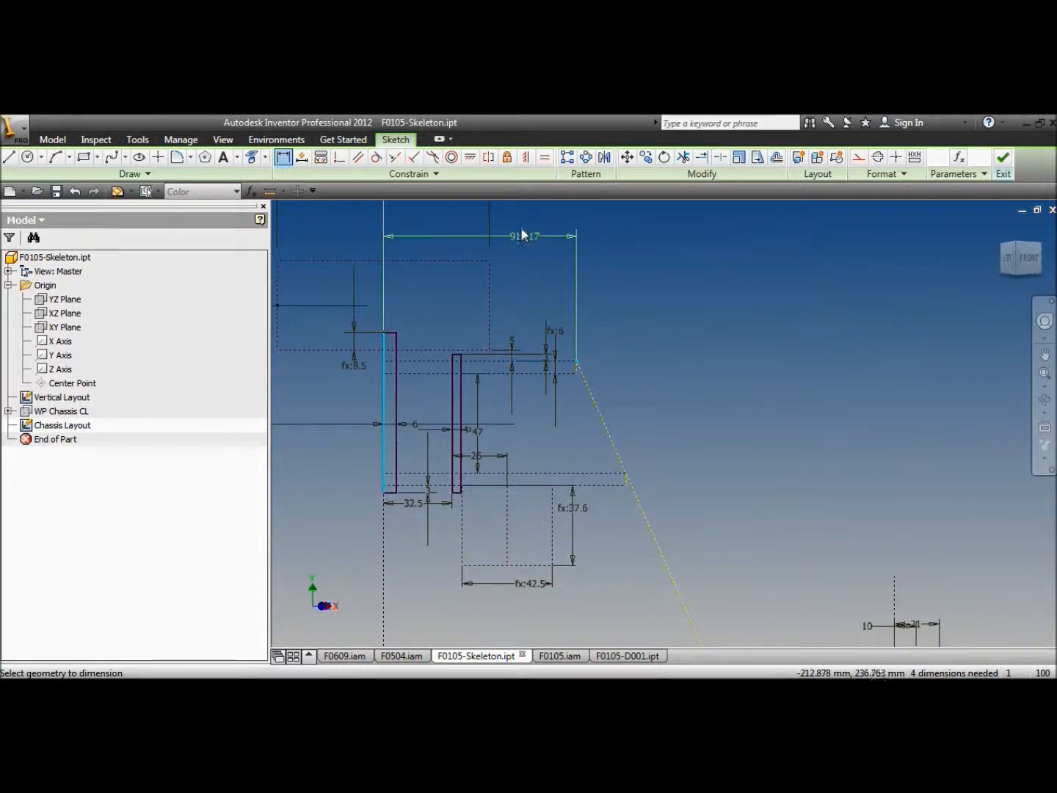
{"action": "left_click", "coordinate": [521, 229]}
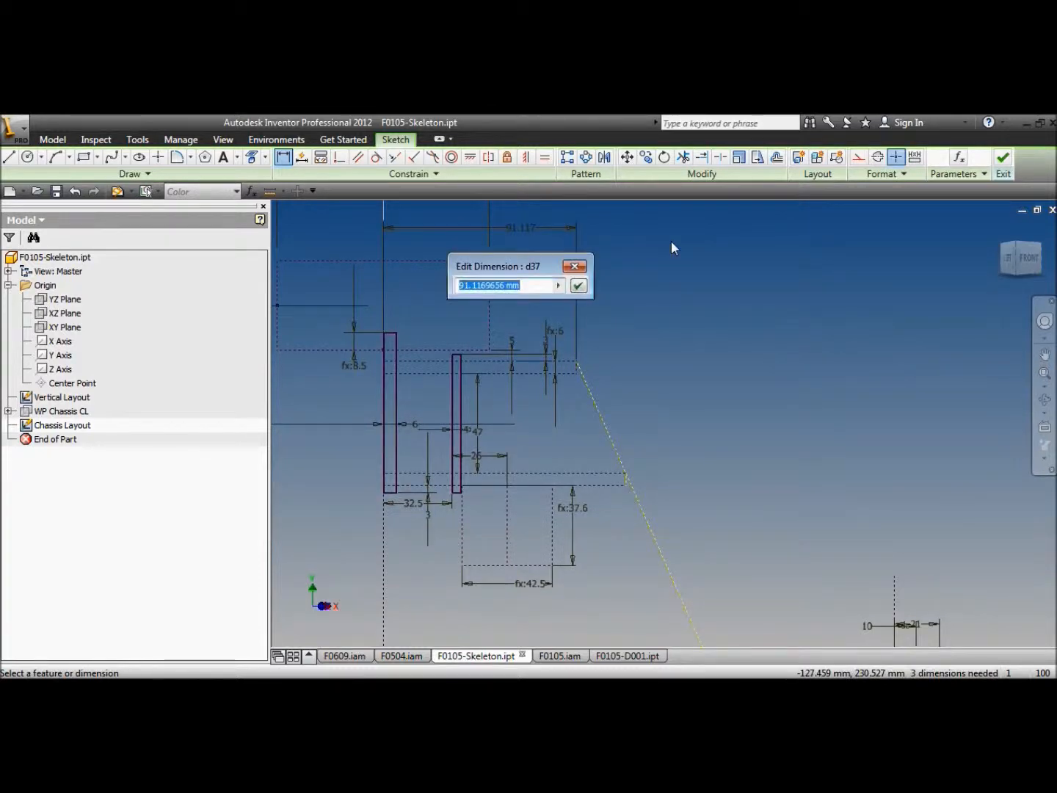
{"action": "type", "text": "40"}
{"action": "key", "text": "Return"}
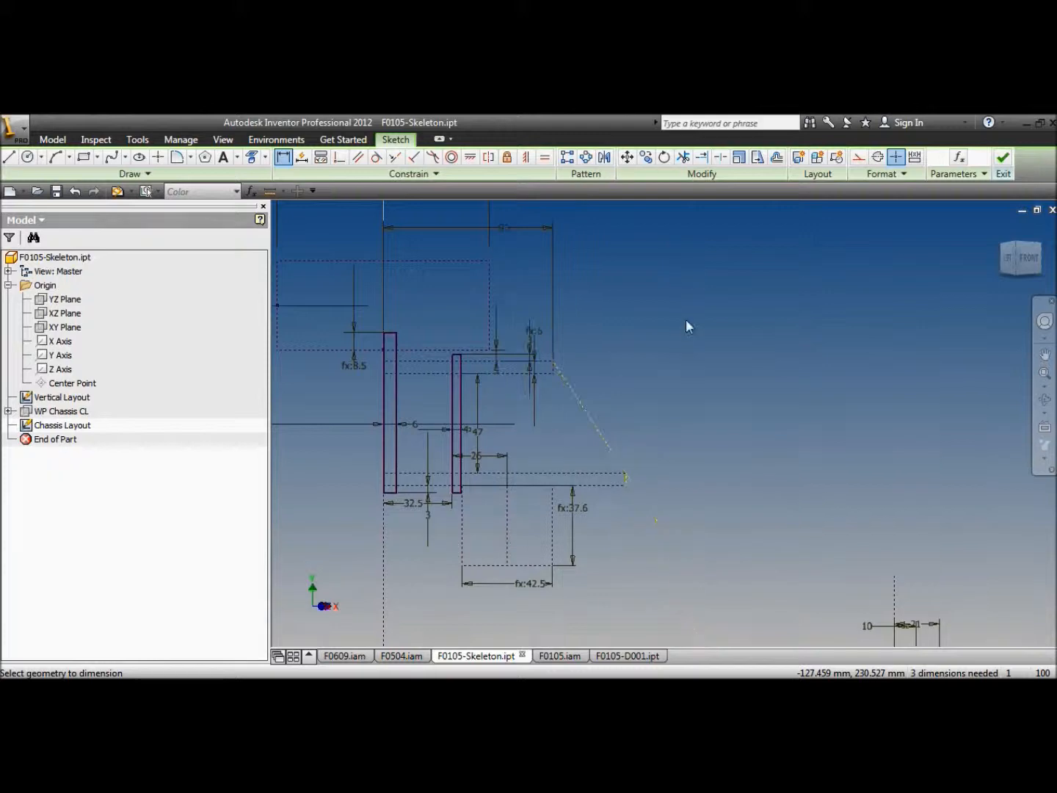
Step: Dimension the horizontal distance from the slanted line's lower end to the vertical construction line at the weapon plate as 80 mm
{"action": "scroll", "coordinate": [684, 327], "scroll_direction": "down", "scroll_amount": 2}
{"action": "left_click", "coordinate": [716, 516]}
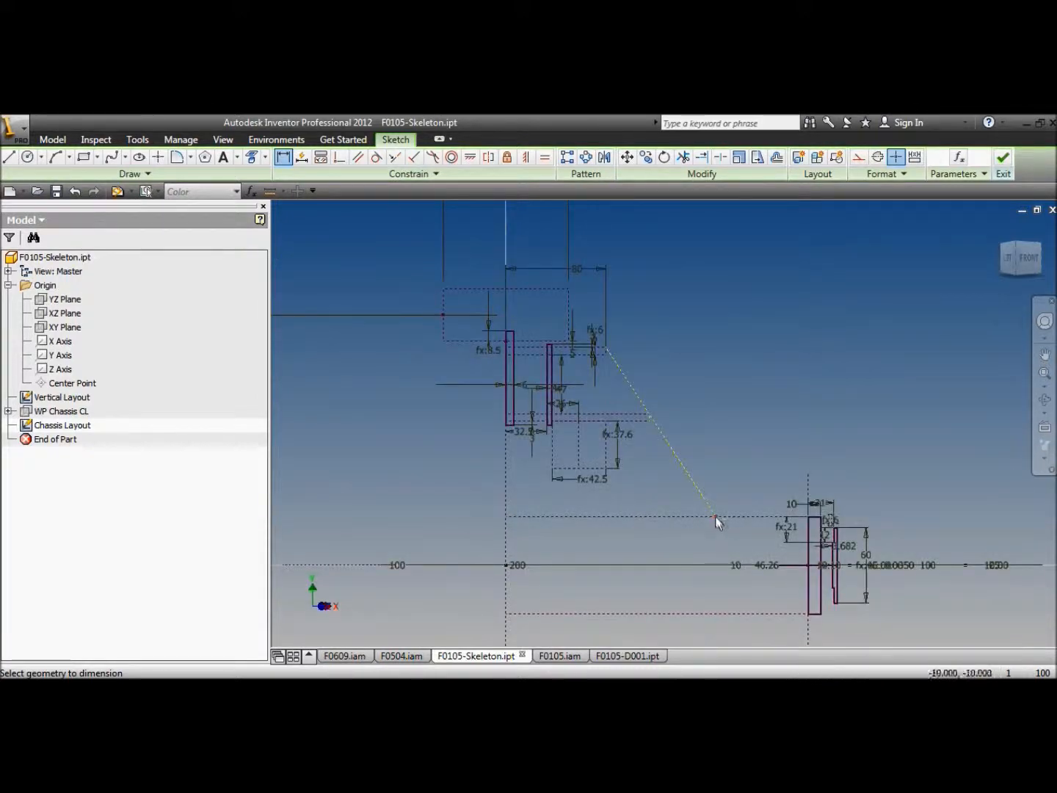
{"action": "left_click", "coordinate": [809, 483]}
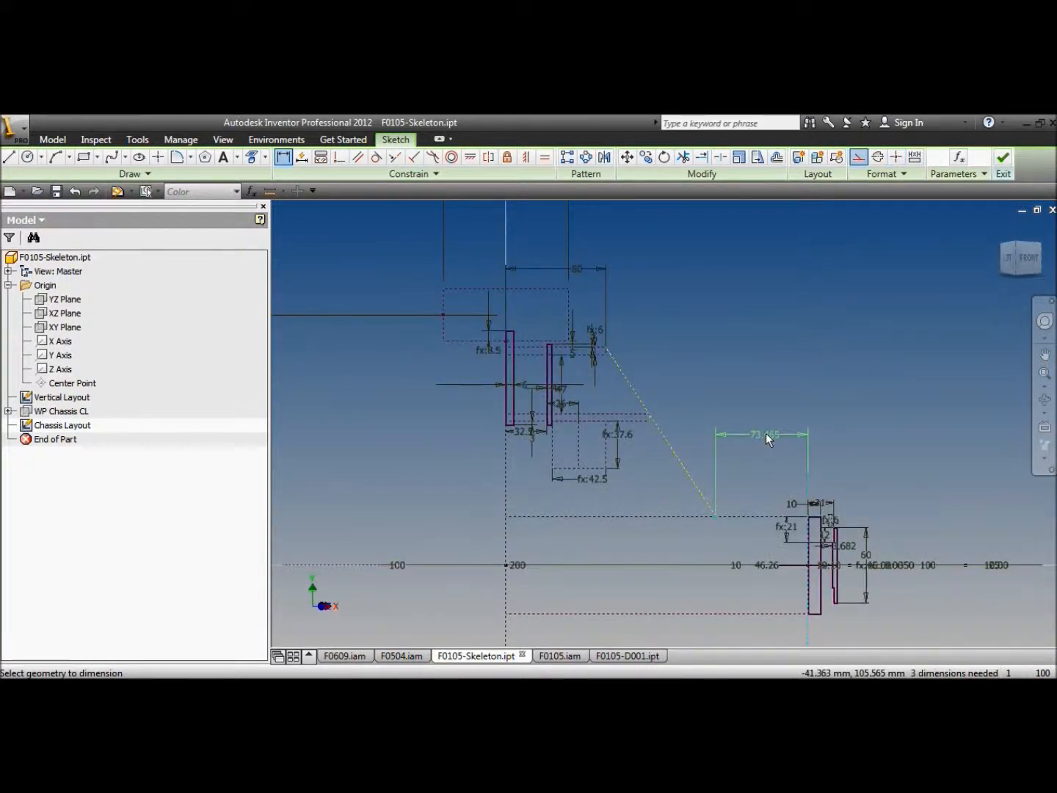
{"action": "left_click", "coordinate": [765, 433]}
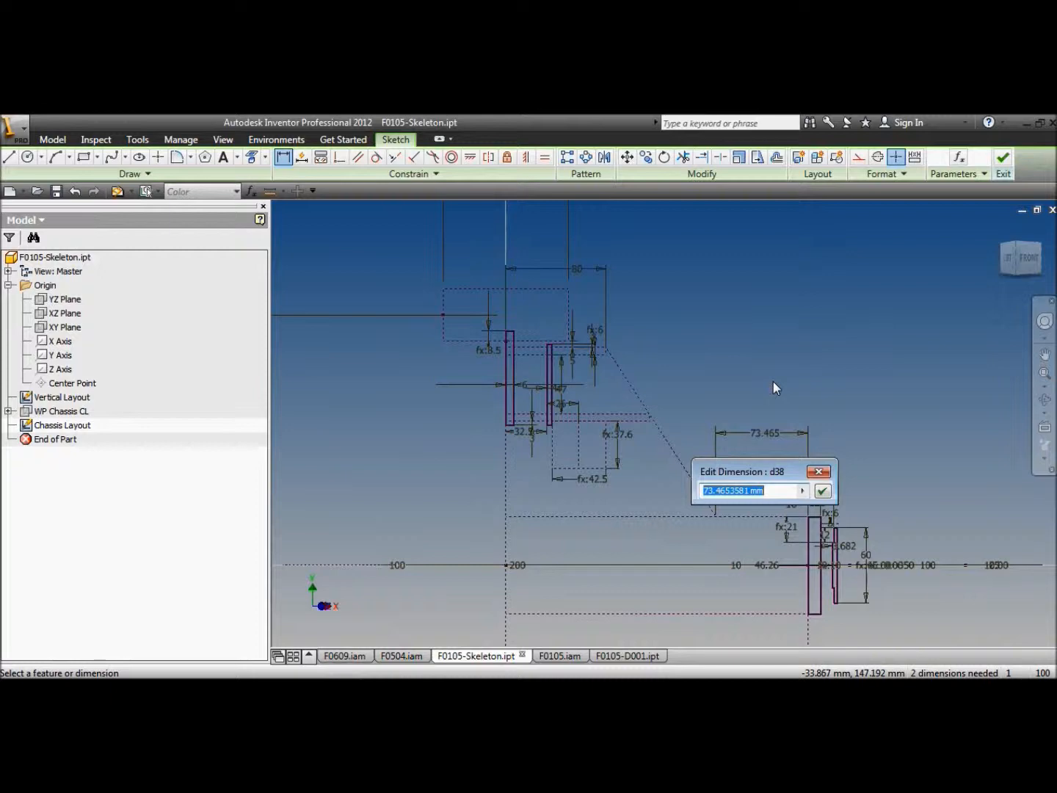
{"action": "type", "text": "80"}
{"action": "key", "text": "Return"}
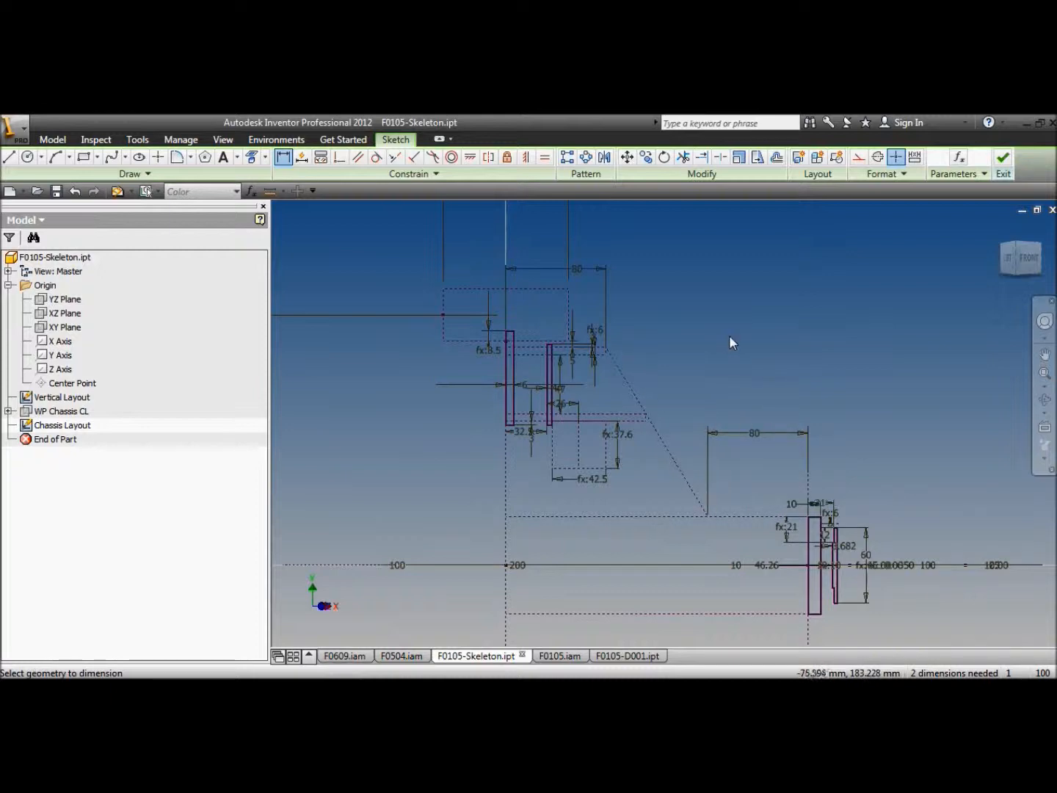
Step: Change the distance between the slanted line's lower end and the weapon plate to 100 mm
{"action": "double_click", "coordinate": [757, 435]}
{"action": "type", "text": "100"}
{"action": "key", "text": "Return"}
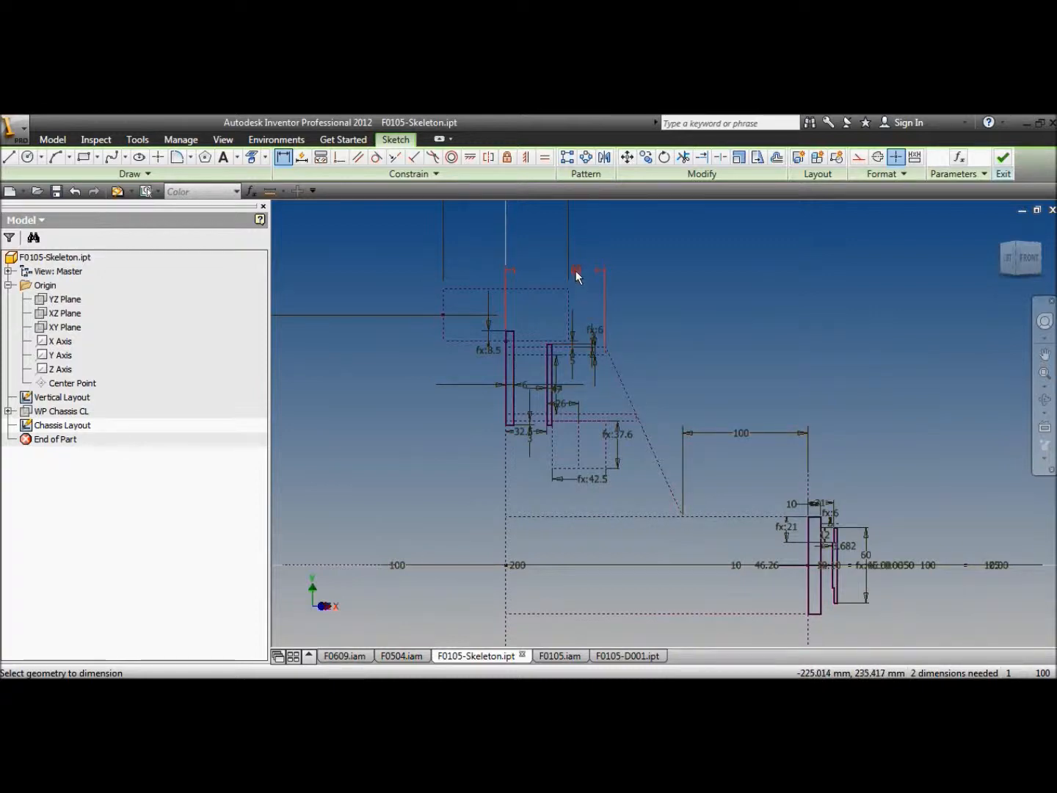
Step: Extend the slanted edge past the wheel outline with a line in the same direction from its upper end, and make it construction geometry
{"action": "left_click", "coordinate": [11, 157]}
{"action": "scroll", "coordinate": [492, 304], "scroll_direction": "up", "scroll_amount": 3}
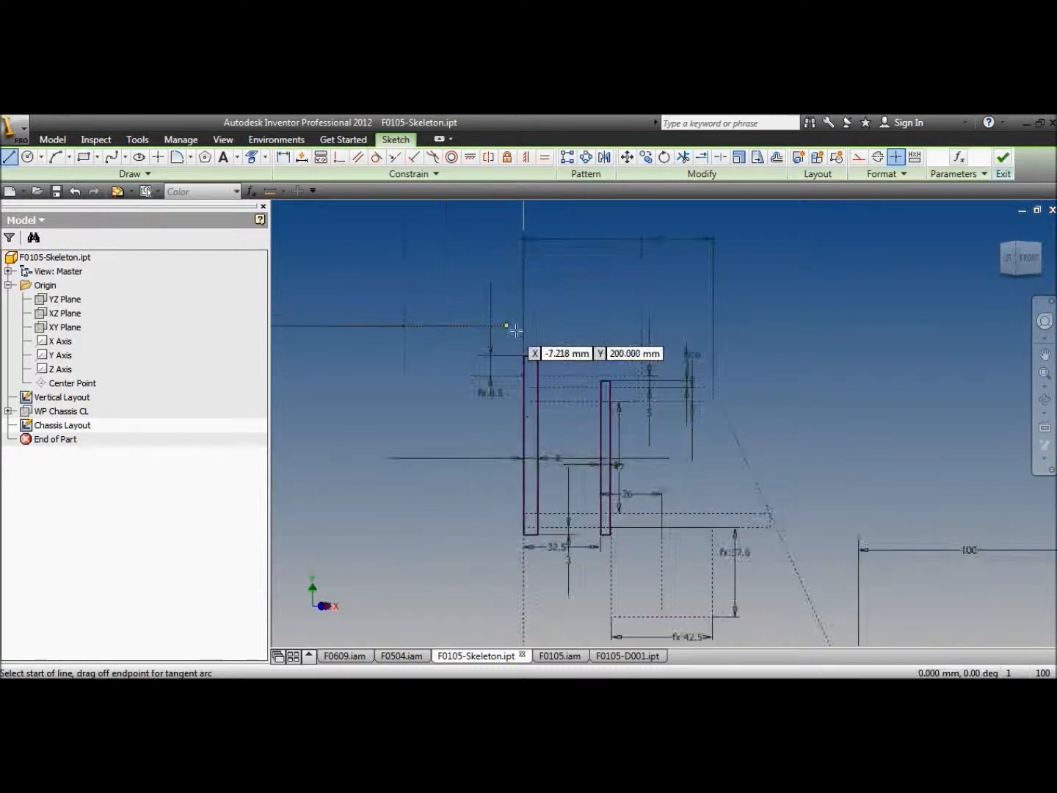
{"action": "left_click", "coordinate": [706, 388]}
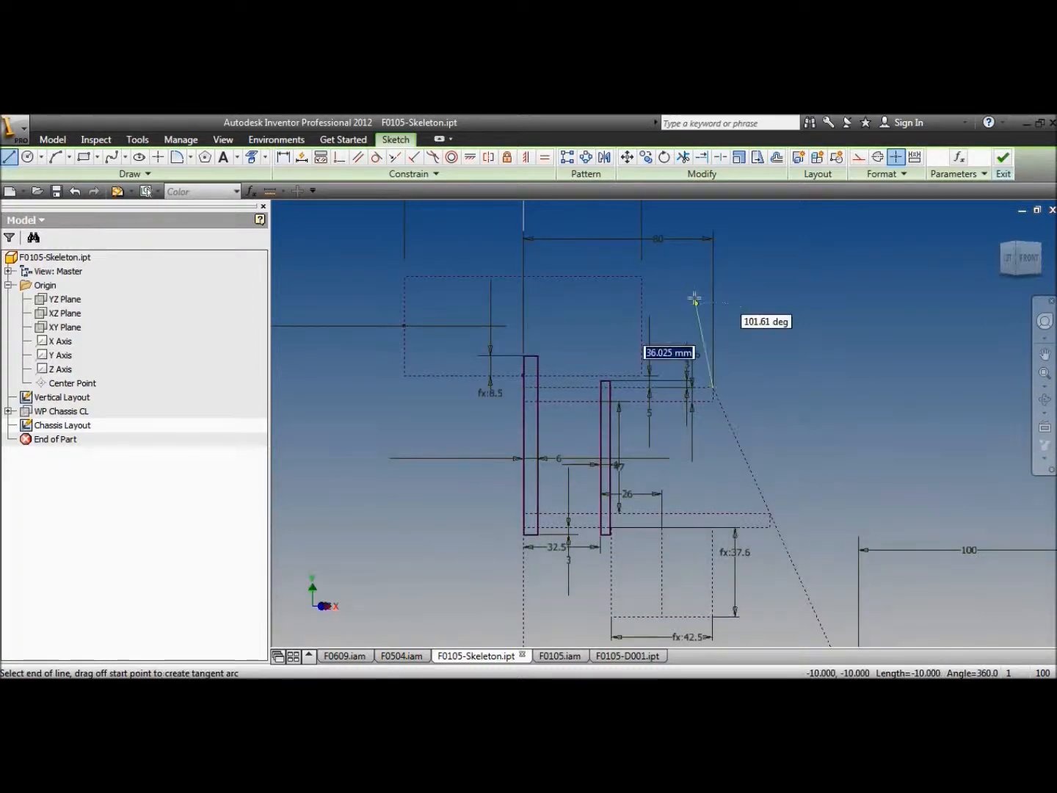
{"action": "left_click", "coordinate": [652, 256]}
{"action": "right_click", "coordinate": [573, 254]}
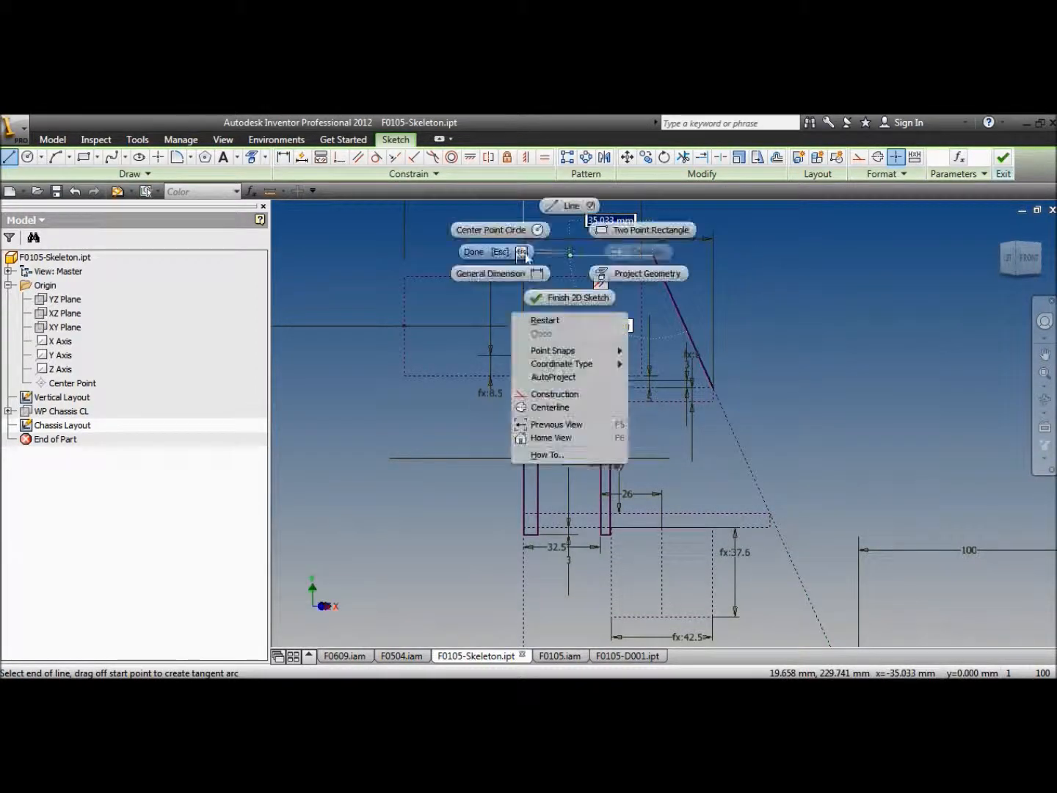
{"action": "left_click", "coordinate": [513, 252]}
{"action": "left_click", "coordinate": [663, 293]}
{"action": "left_click", "coordinate": [858, 157]}
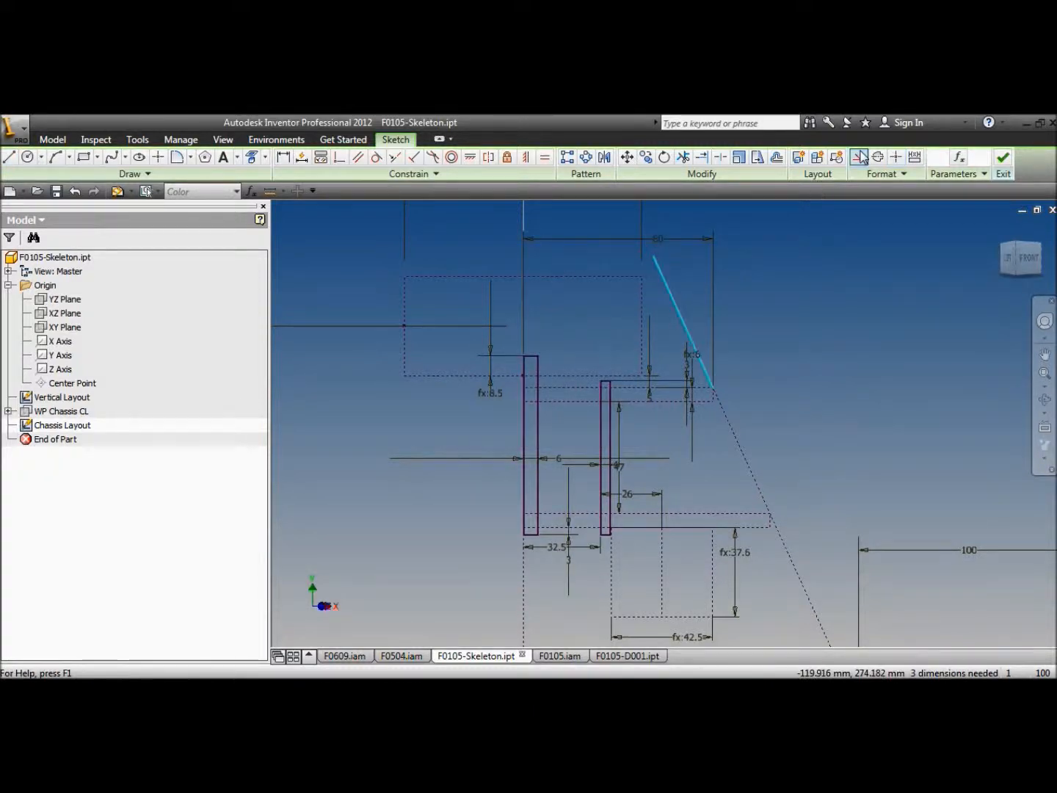
Step: Examine the chassis outline around the wheel, compare it with the F0609.iam and F0105.iam assemblies, and return to F0105-Skeleton.ipt
{"action": "scroll", "coordinate": [788, 298], "scroll_direction": "down", "scroll_amount": 5}
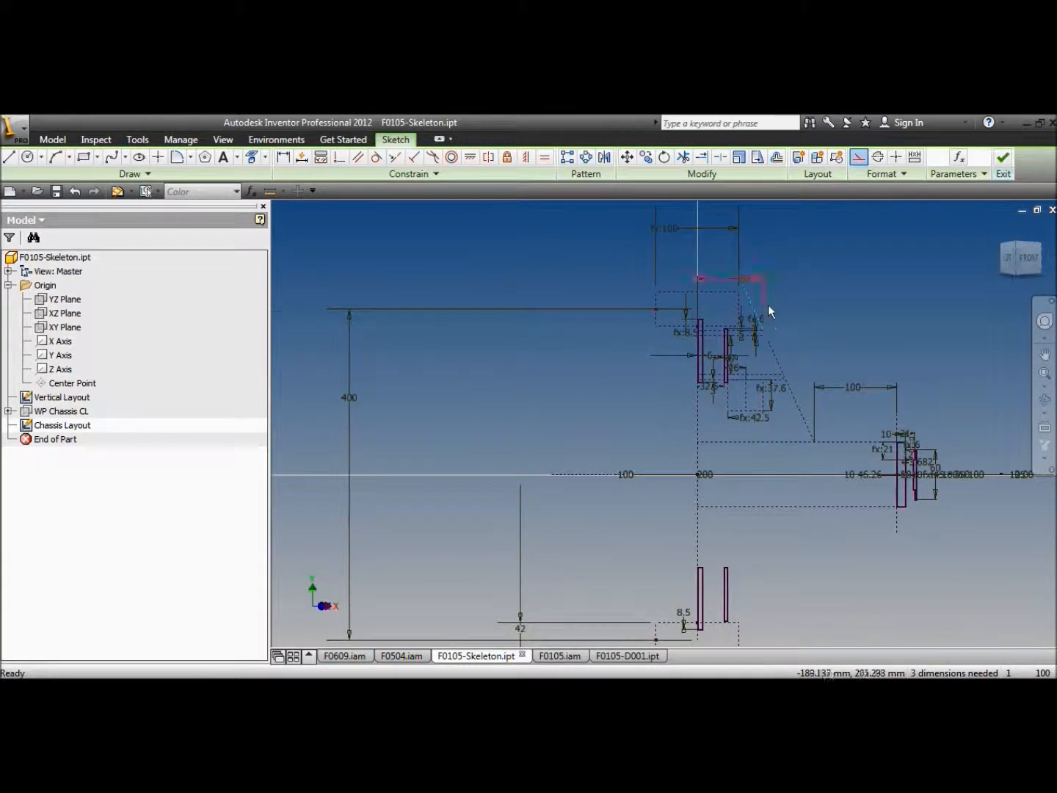
{"action": "scroll", "coordinate": [768, 304], "scroll_direction": "up", "scroll_amount": 3}
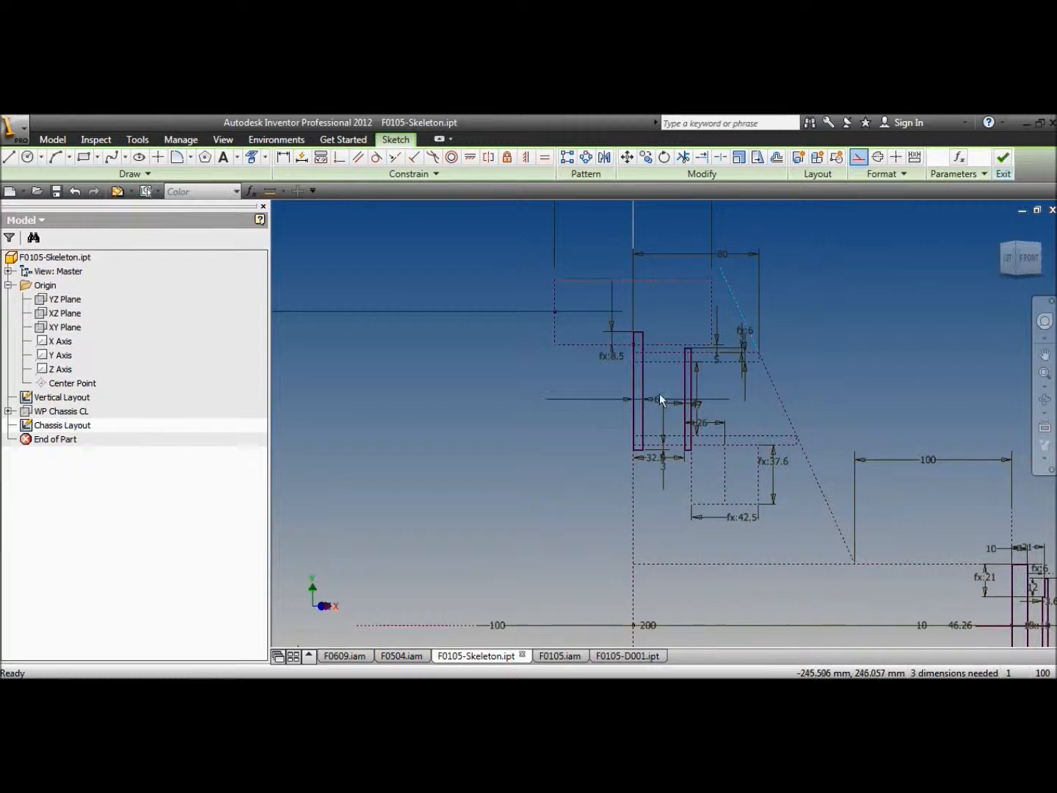
{"action": "scroll", "coordinate": [449, 427], "scroll_direction": "down", "scroll_amount": 3}
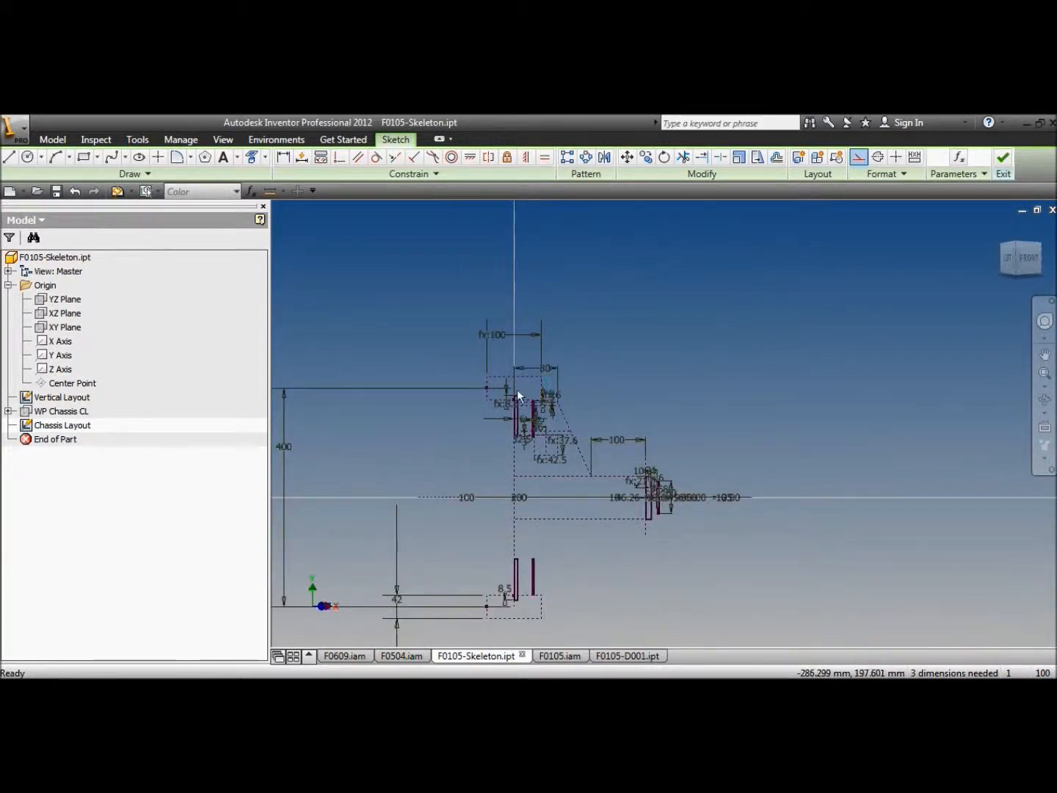
{"action": "scroll", "coordinate": [473, 427], "scroll_direction": "up", "scroll_amount": 2}
{"action": "key", "text": "Escape"}
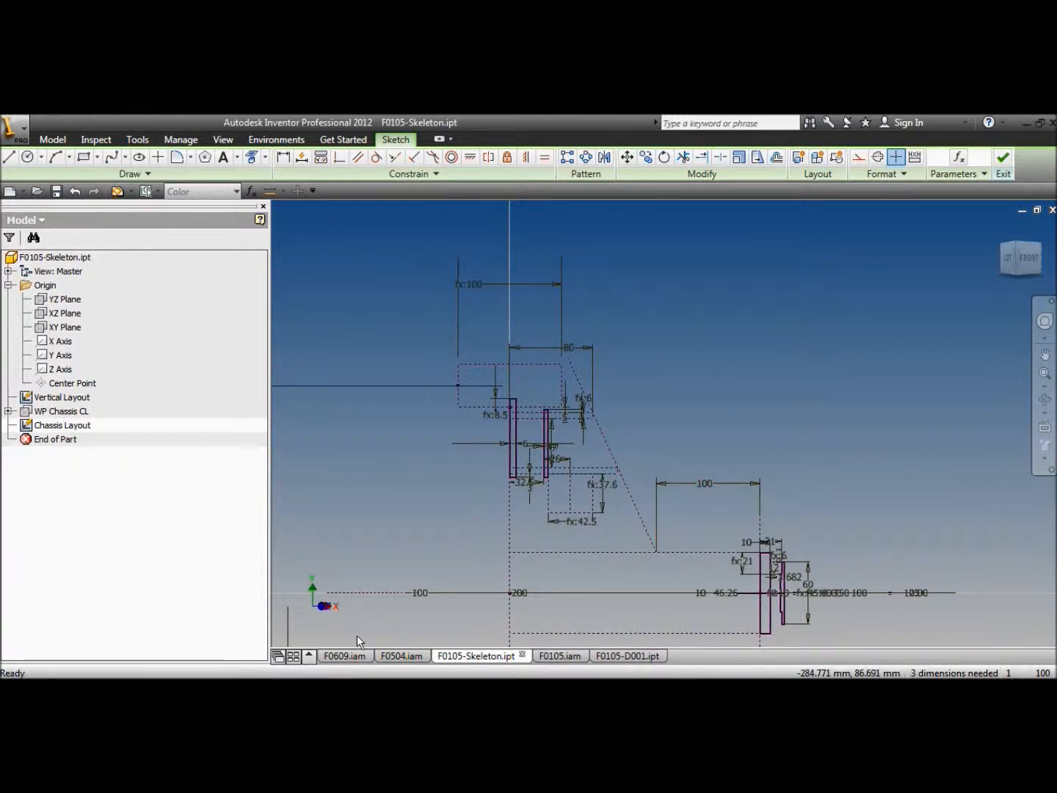
{"action": "left_click", "coordinate": [343, 658]}
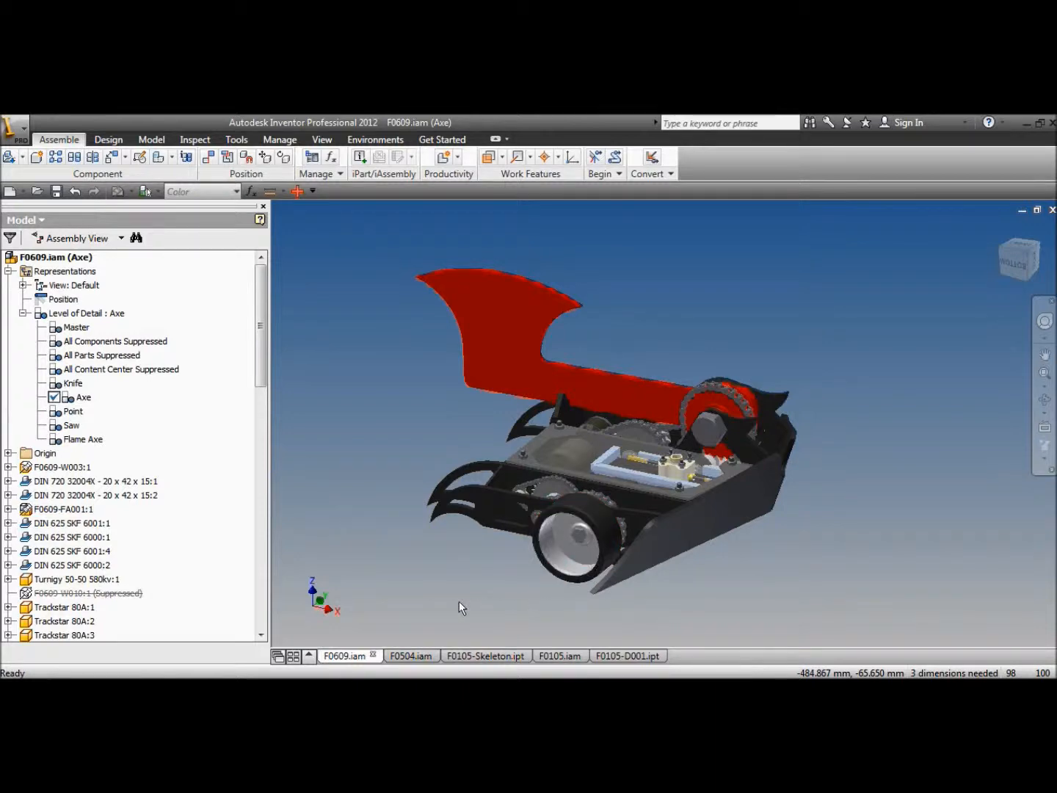
{"action": "left_click", "coordinate": [556, 657]}
{"action": "left_click", "coordinate": [506, 657]}
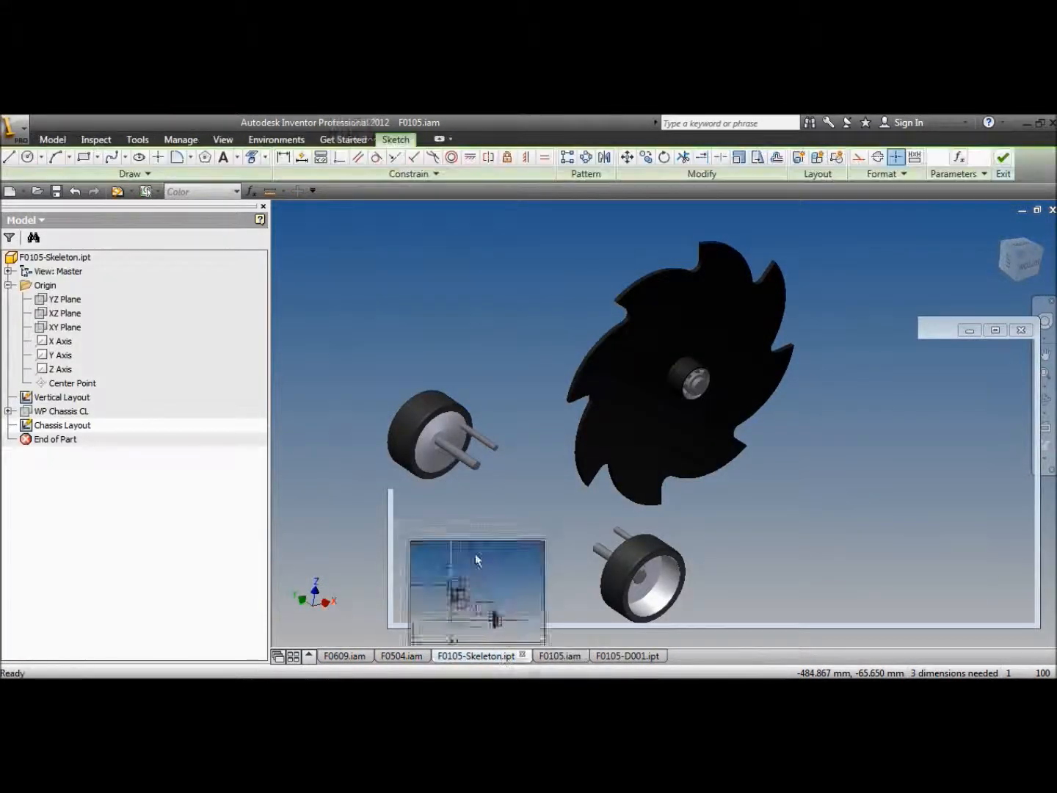
{"action": "scroll", "coordinate": [452, 481], "scroll_direction": "up", "scroll_amount": 3}
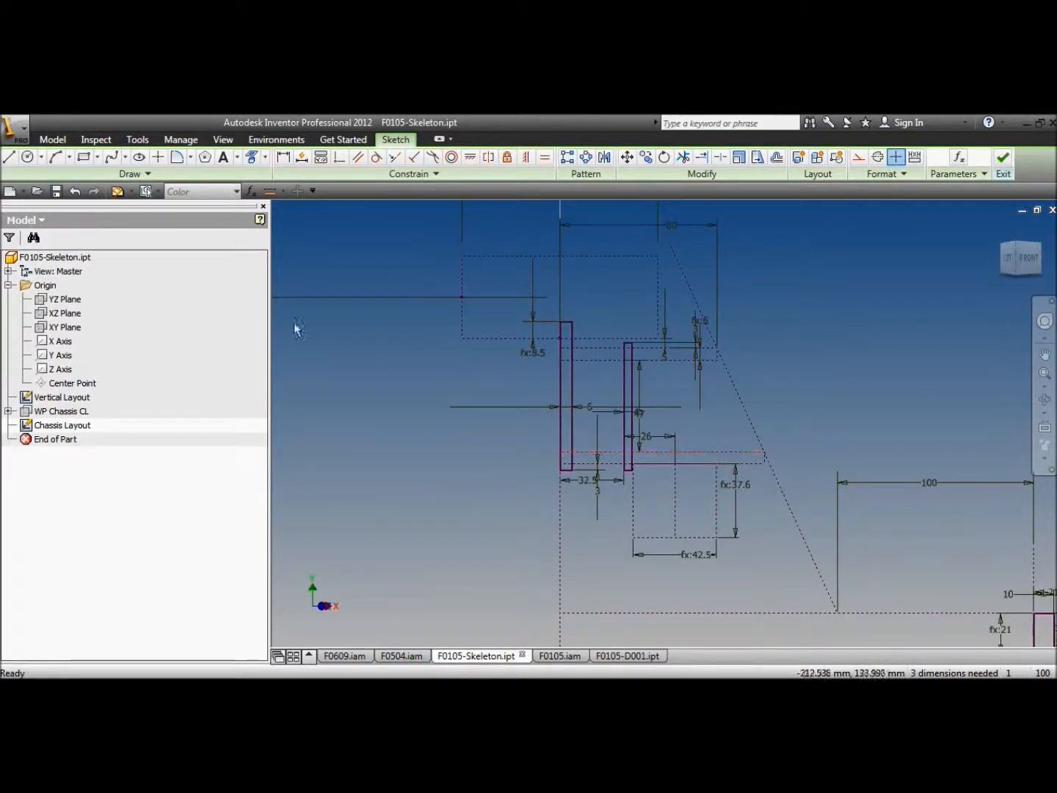
Step: Finish editing the Chassis Layout sketch and return to the skeleton part model
{"action": "right_click", "coordinate": [340, 217]}
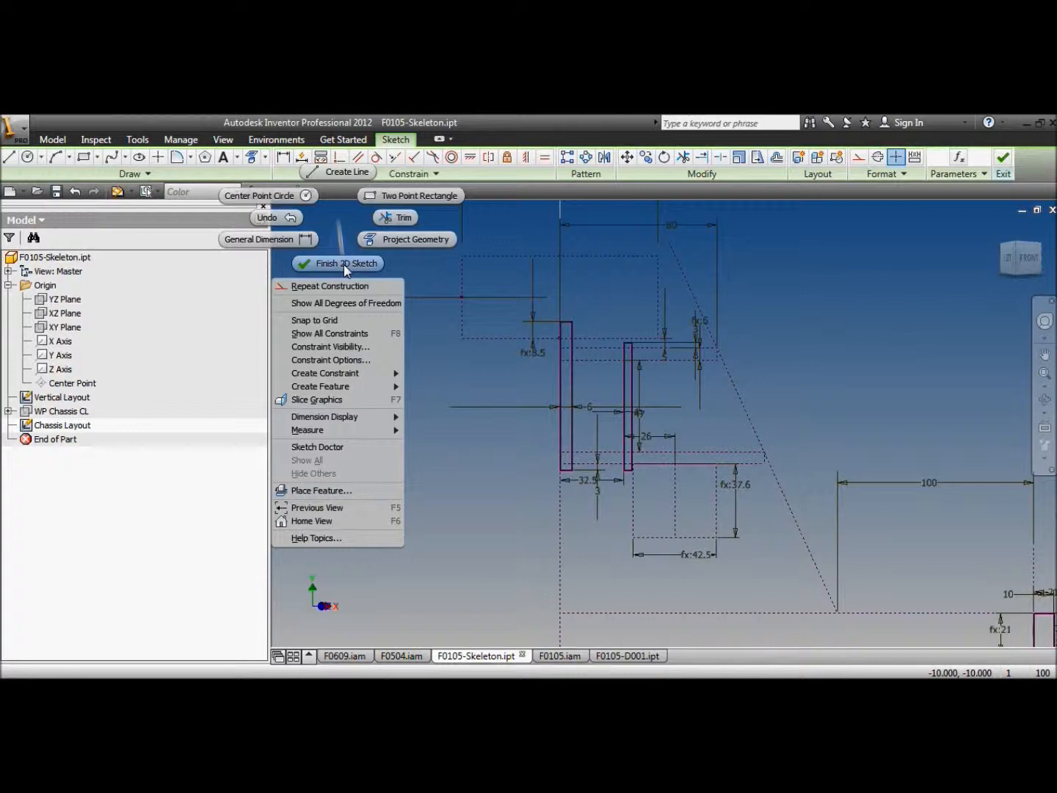
{"action": "left_click", "coordinate": [344, 264]}
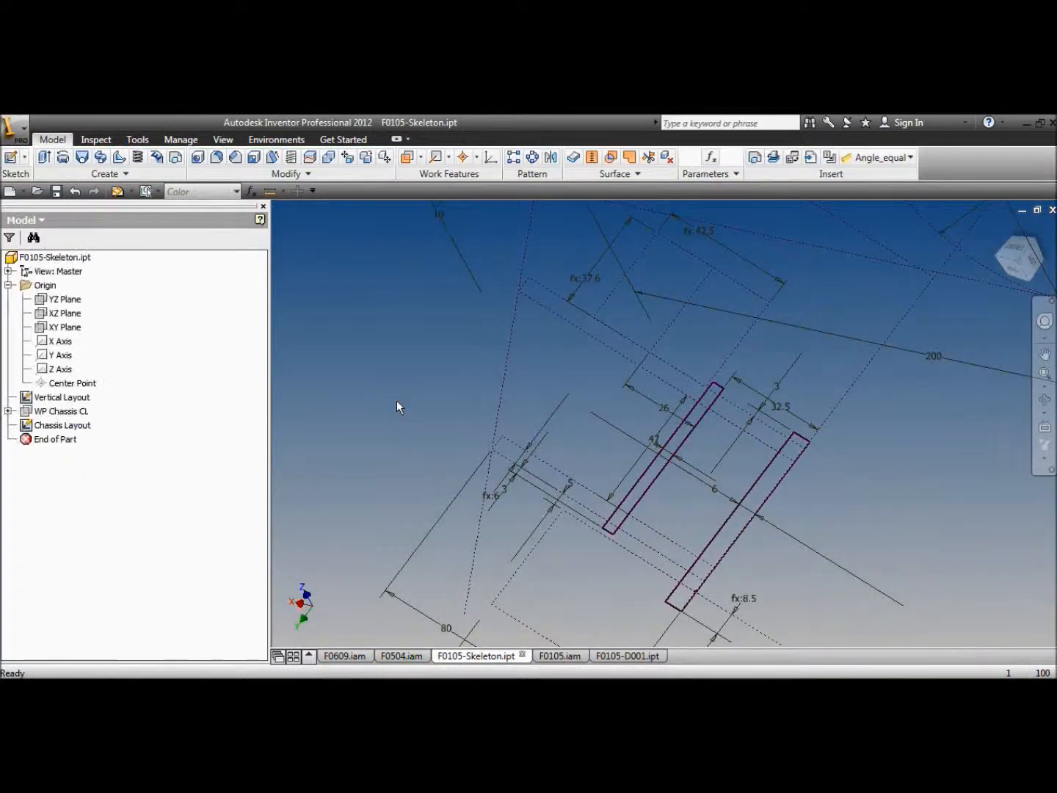
{"action": "scroll", "coordinate": [398, 401], "scroll_direction": "down", "scroll_amount": 3}
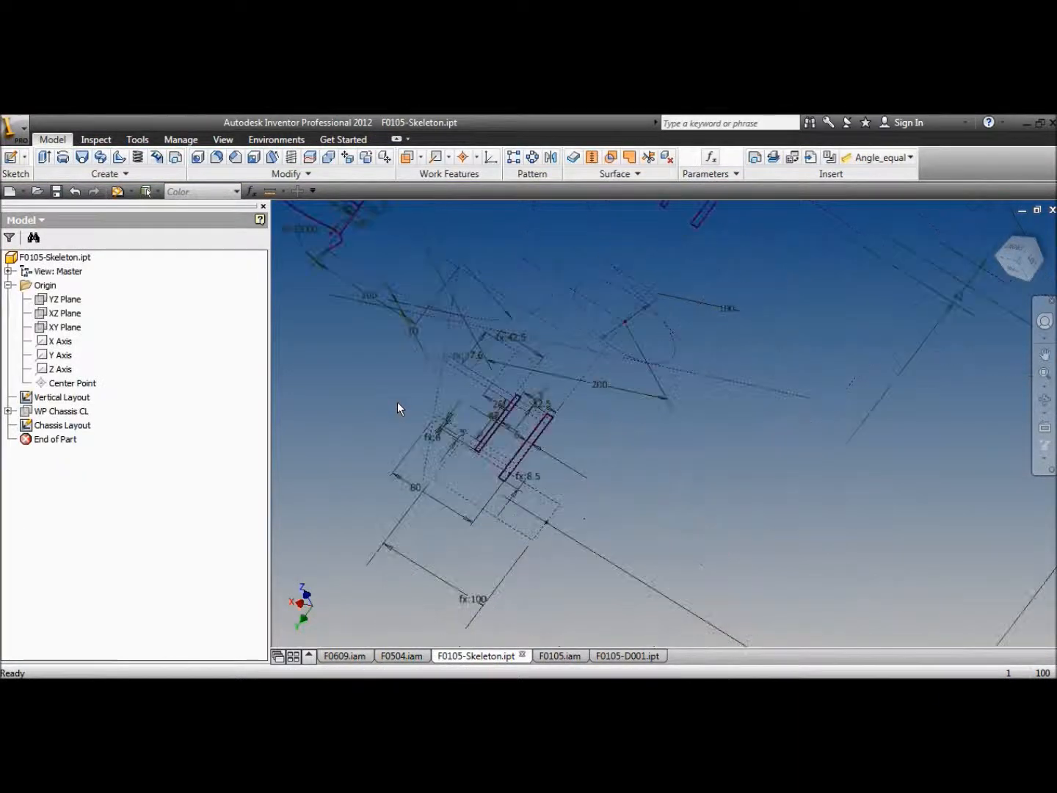
Step: Create a work plane parallel to the XZ Plane through the point where the slanted edge meets the outer drive mount outline
{"action": "left_click", "coordinate": [406, 157]}
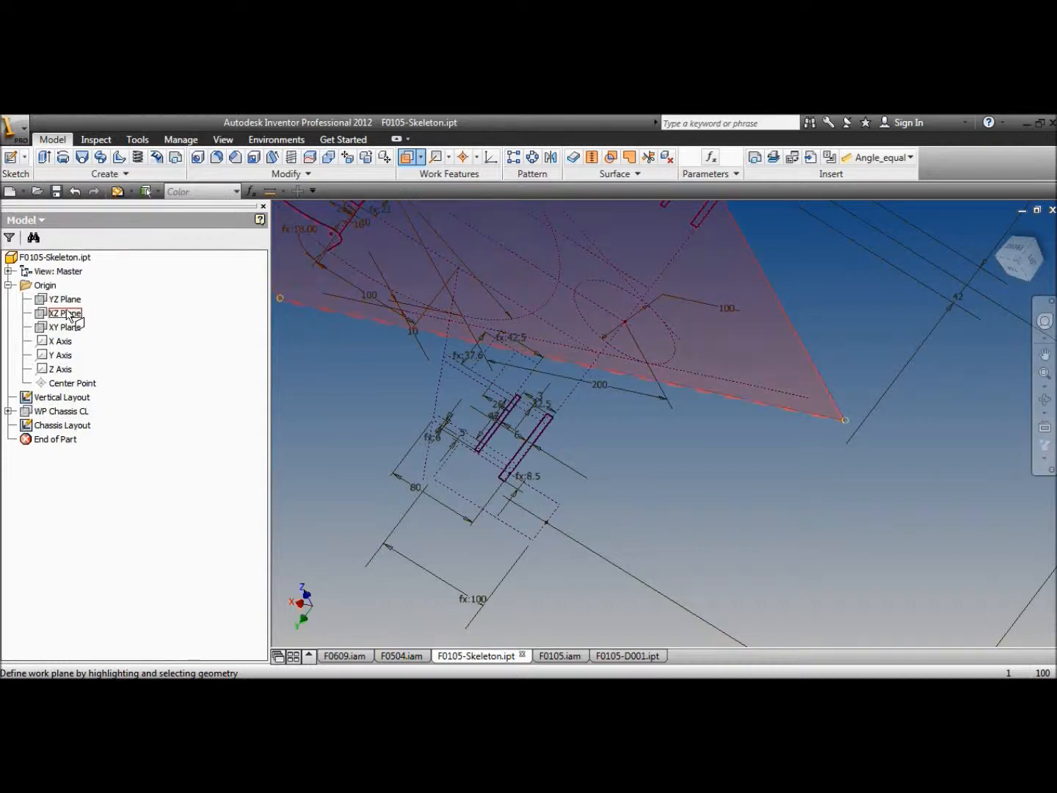
{"action": "left_click", "coordinate": [68, 315]}
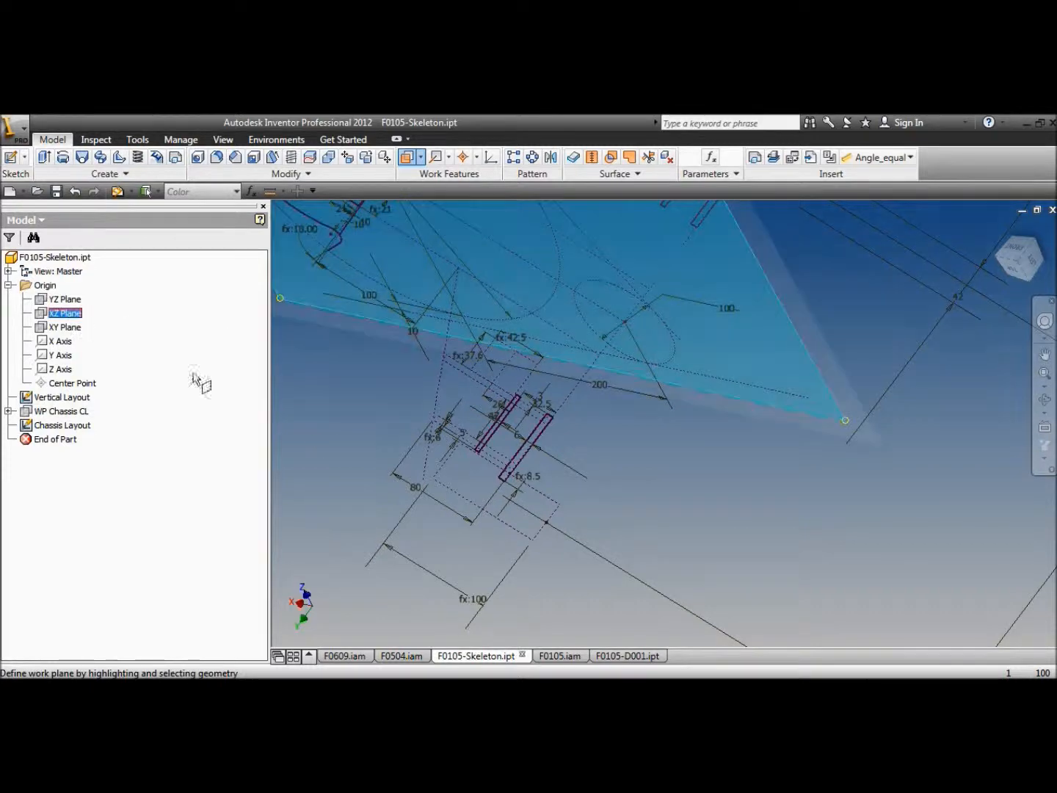
{"action": "scroll", "coordinate": [448, 436], "scroll_direction": "up", "scroll_amount": 5}
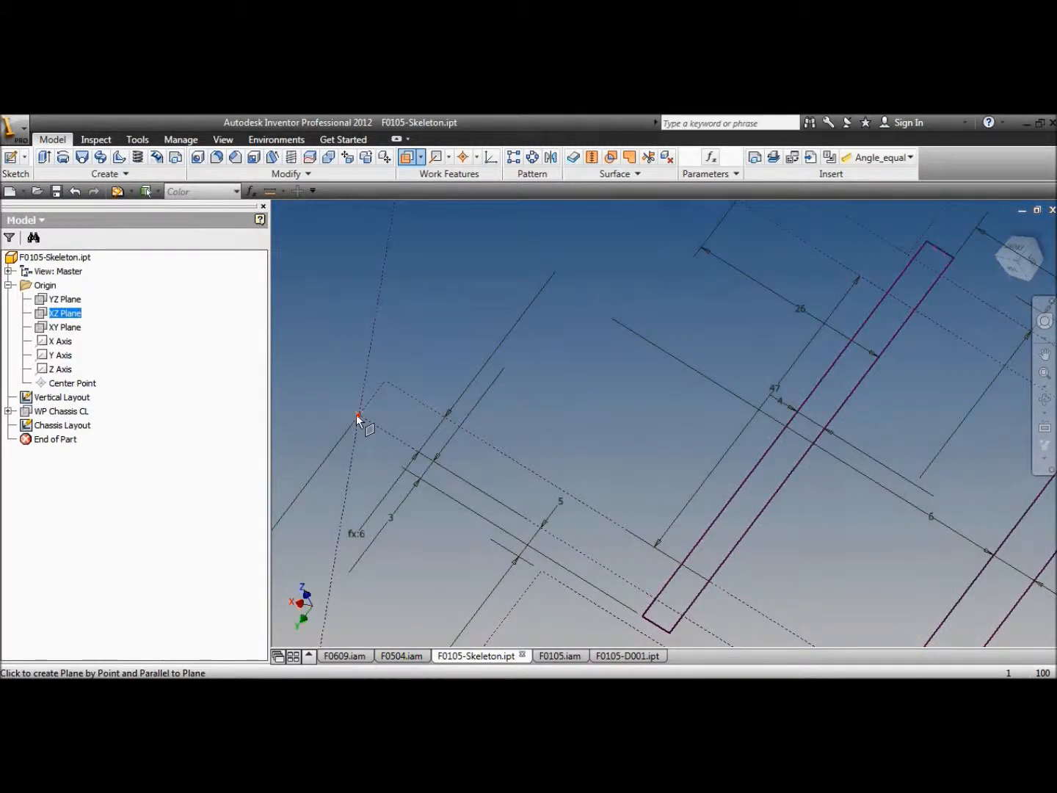
{"action": "left_click", "coordinate": [362, 415]}
{"action": "scroll", "coordinate": [420, 479], "scroll_direction": "down", "scroll_amount": 4}
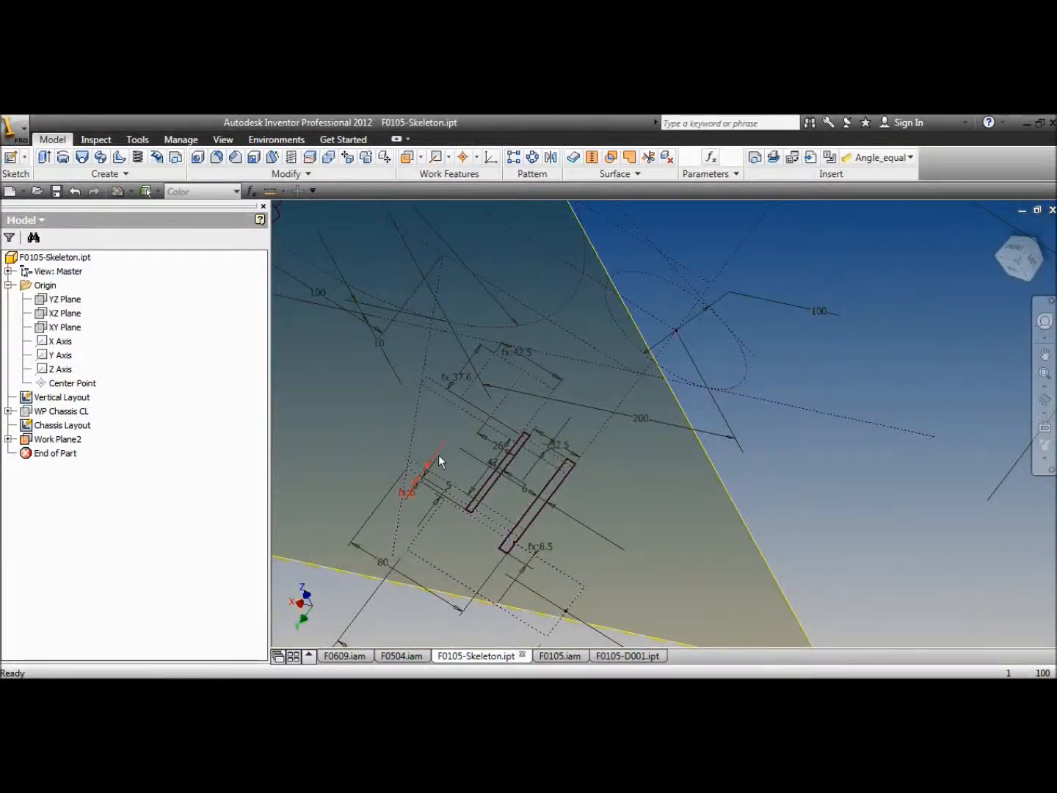
Step: Hide the new work plane and rename it WP Outer Drive Mount L
{"action": "right_click", "coordinate": [716, 472]}
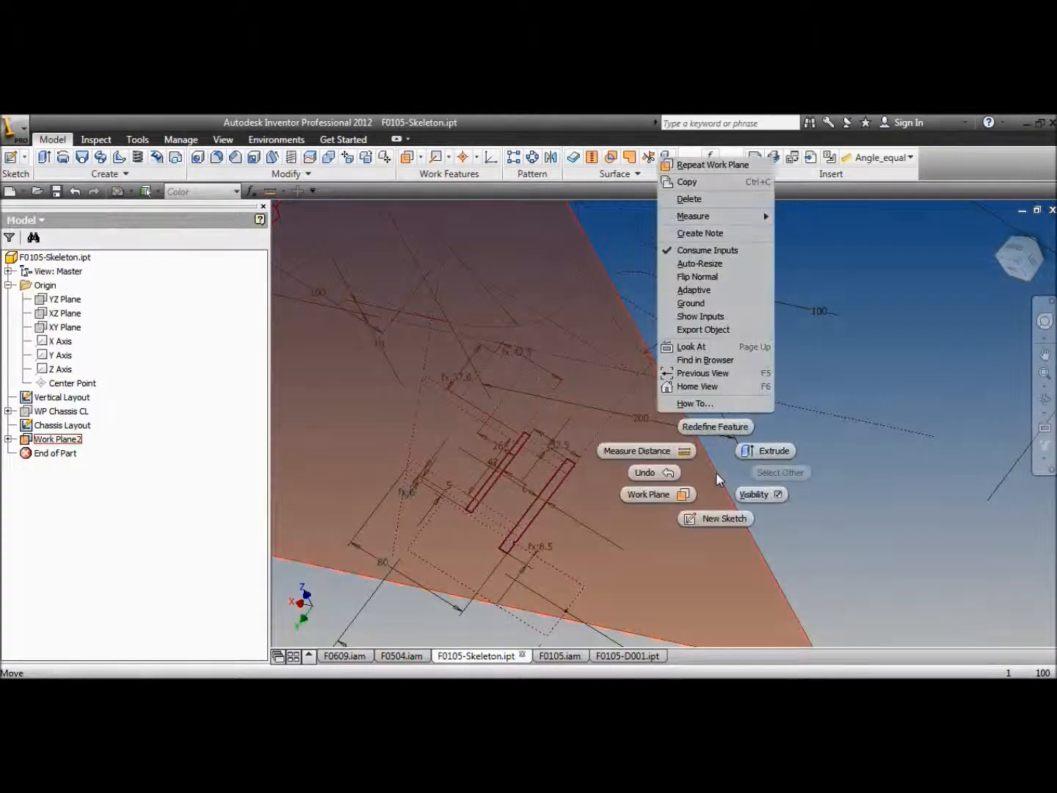
{"action": "left_click", "coordinate": [758, 494]}
{"action": "left_click", "coordinate": [73, 440]}
{"action": "left_click", "coordinate": [75, 446]}
{"action": "type", "text": "WP"}
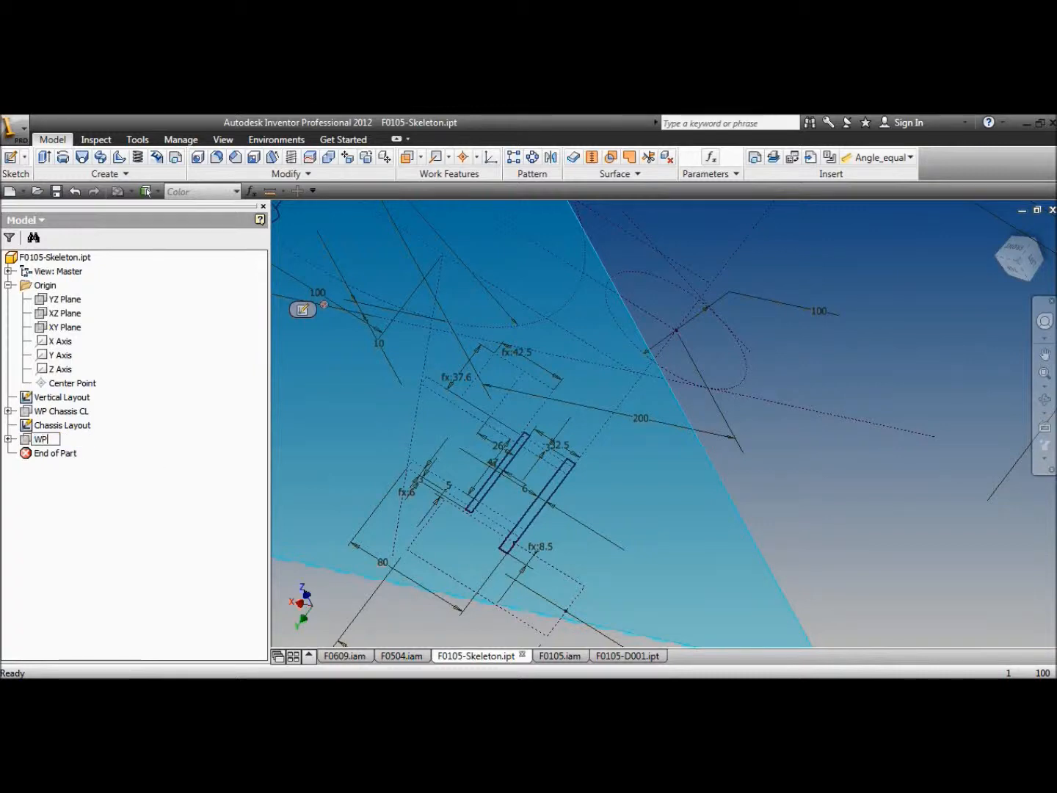
{"action": "type", "text": " Outer Drive Mount L"}
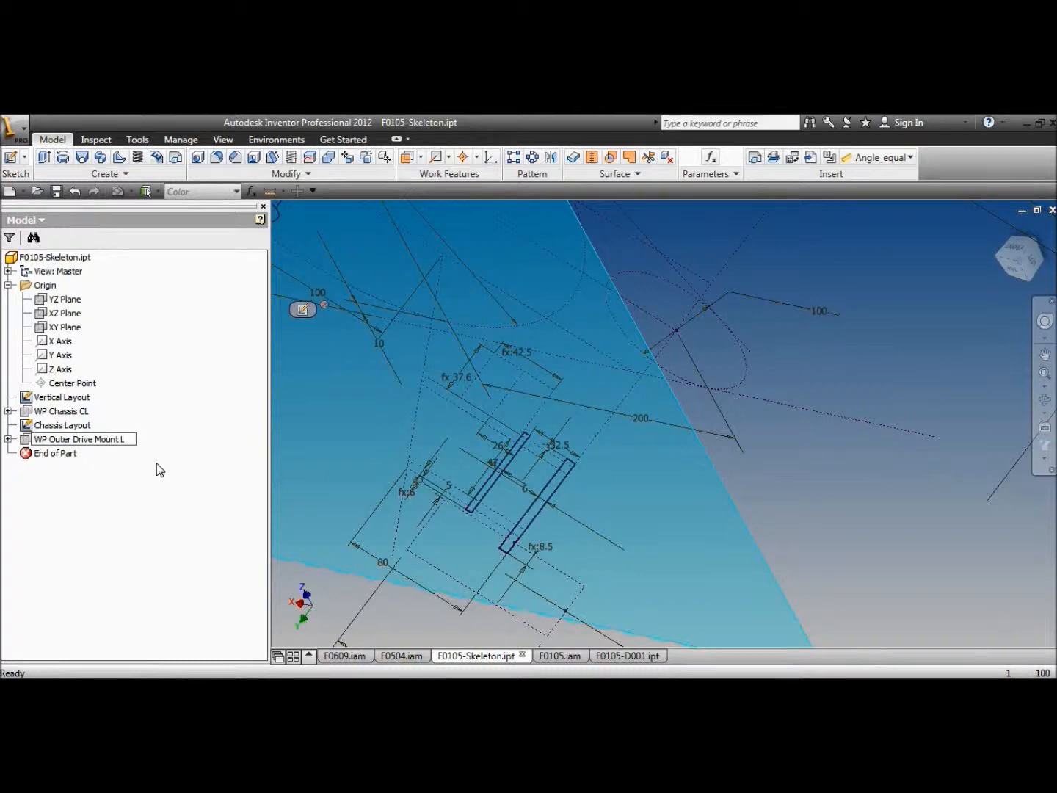
{"action": "key", "text": "Return"}
Step: Start a new sketch on the WP Outer Drive Mount L plane and view the wheel area at a slight angle
{"action": "right_click", "coordinate": [115, 440]}
{"action": "left_click", "coordinate": [157, 479]}
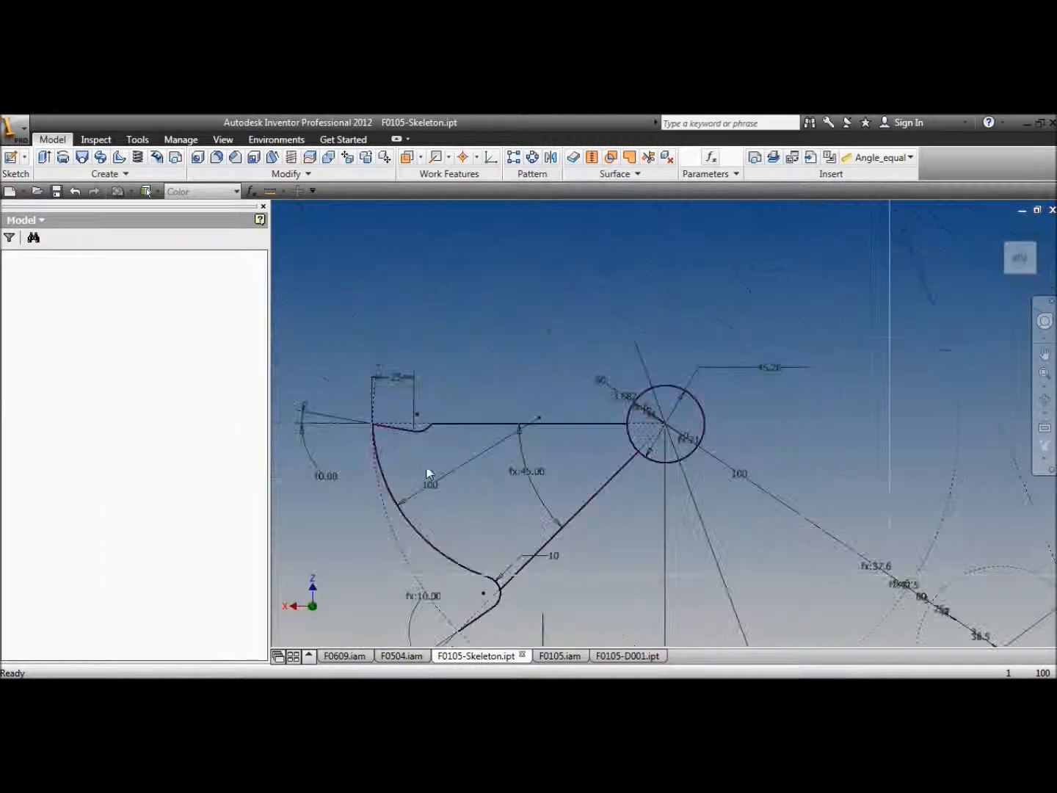
{"action": "scroll", "coordinate": [735, 485], "scroll_direction": "down", "scroll_amount": 5}
{"action": "scroll", "coordinate": [820, 534], "scroll_direction": "up", "scroll_amount": 3}
{"action": "scroll", "coordinate": [820, 534], "scroll_direction": "up", "scroll_amount": 5}
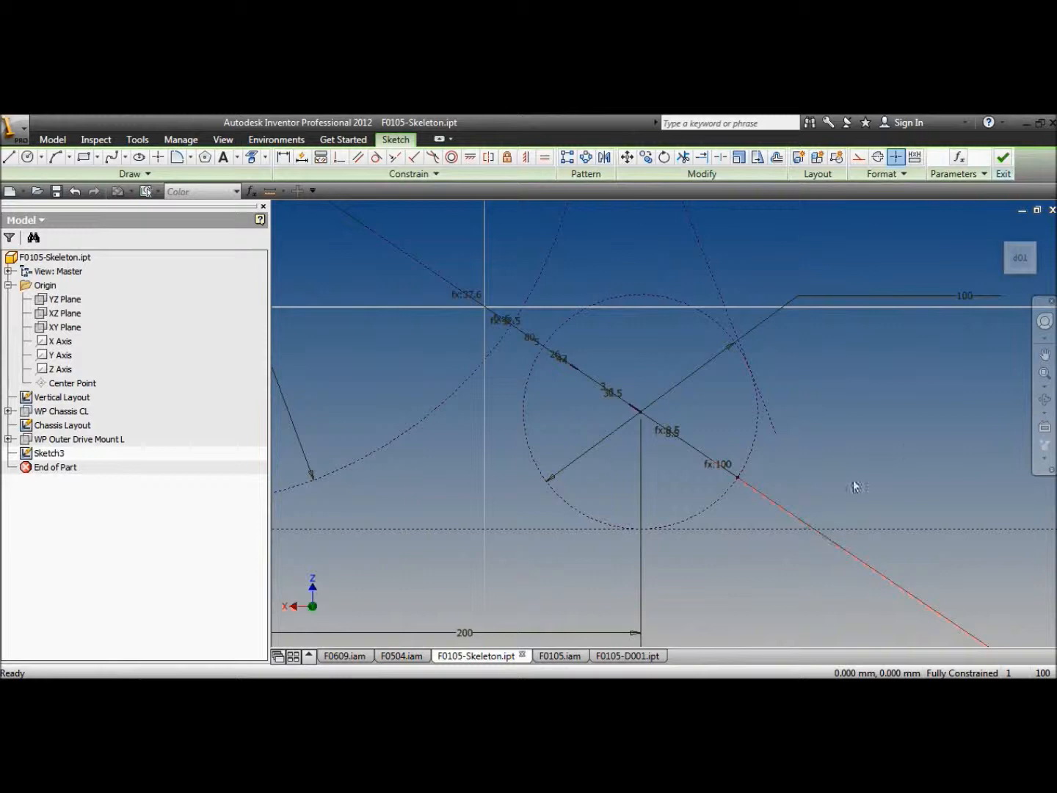
{"action": "left_click", "coordinate": [1045, 400]}
{"action": "left_click_drag", "start_coordinate": [744, 373], "coordinate": [751, 441]}
{"action": "key", "text": "Escape"}
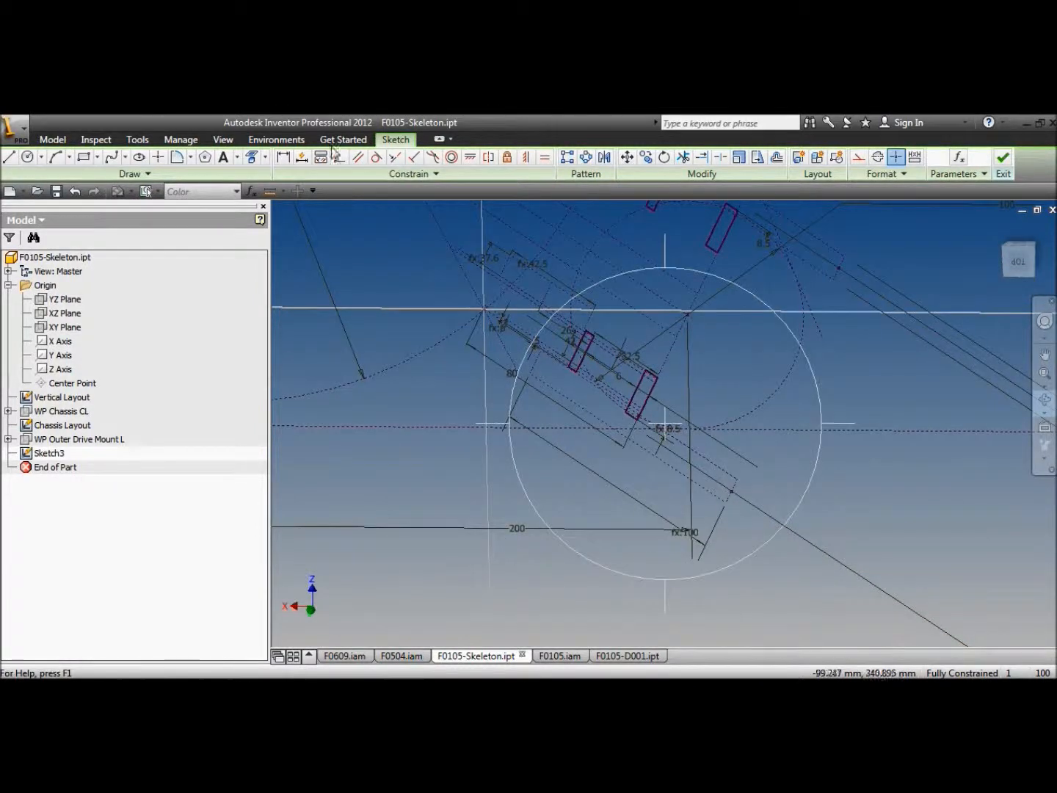
Step: Sketch two circles, one centred at the lower end of each purple rectangle, making the one at the larger rectangle slightly bigger
{"action": "left_click", "coordinate": [254, 158]}
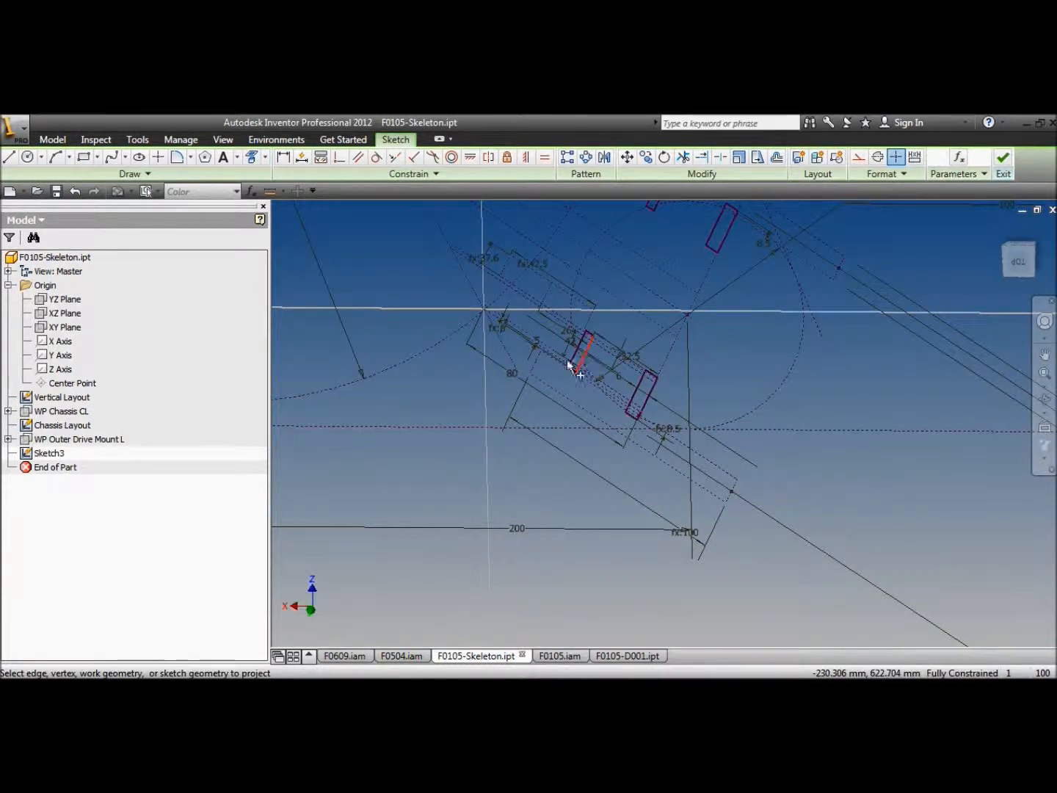
{"action": "key", "text": "Escape"}
{"action": "left_click", "coordinate": [27, 158]}
{"action": "scroll", "coordinate": [619, 384], "scroll_direction": "up", "scroll_amount": 2}
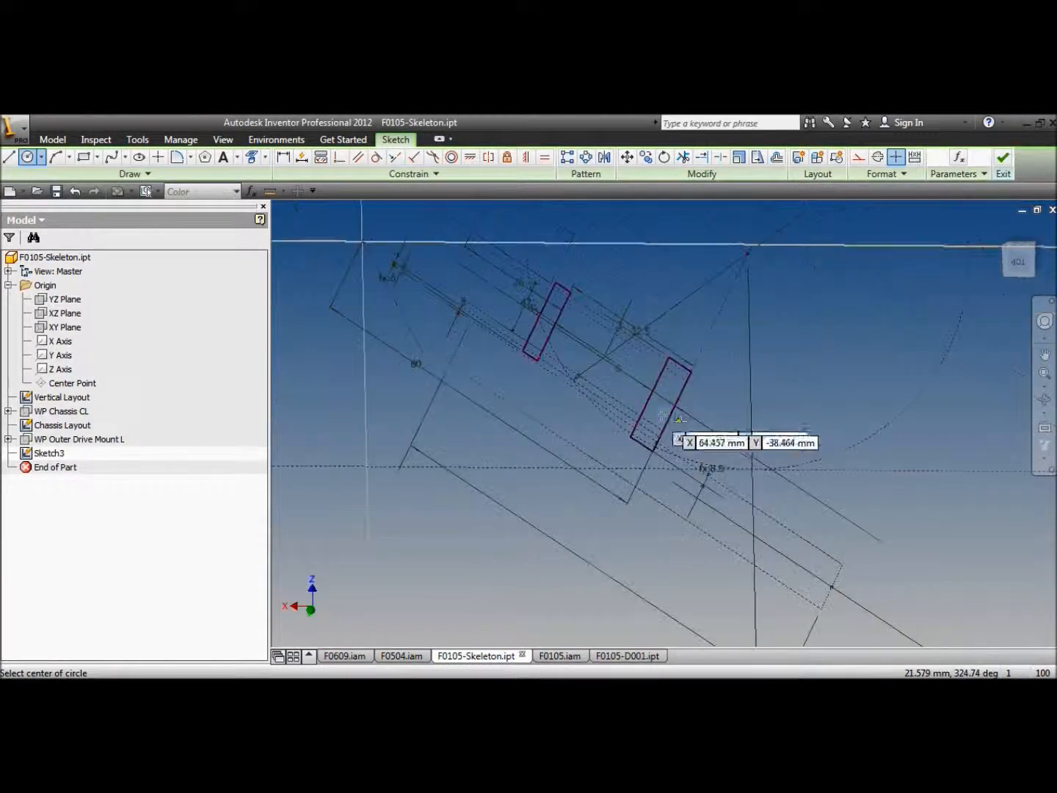
{"action": "left_click", "coordinate": [659, 437]}
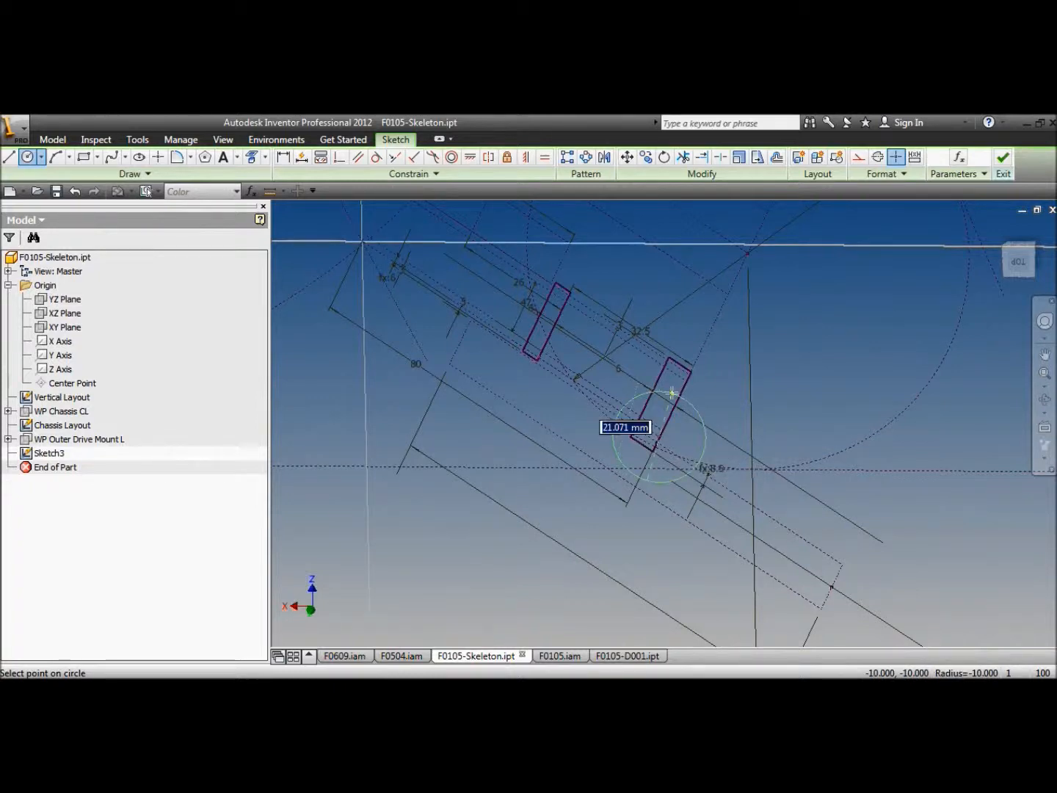
{"action": "left_click", "coordinate": [603, 408]}
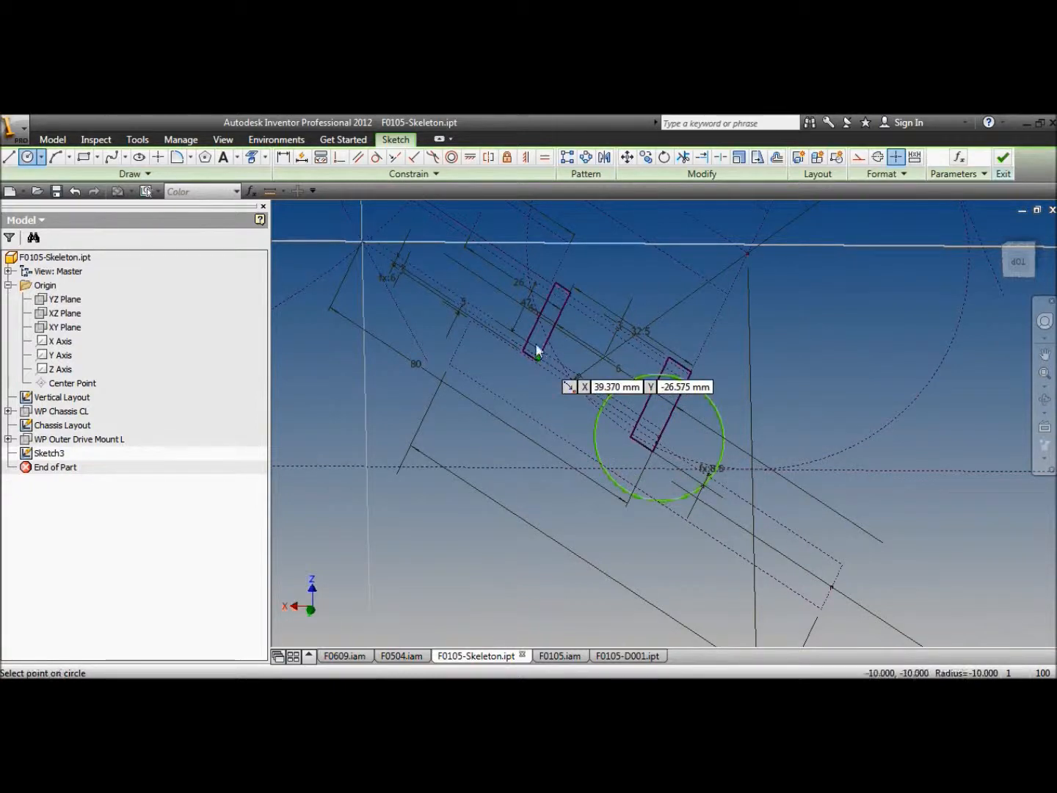
{"action": "left_click", "coordinate": [538, 359]}
{"action": "left_click", "coordinate": [518, 308]}
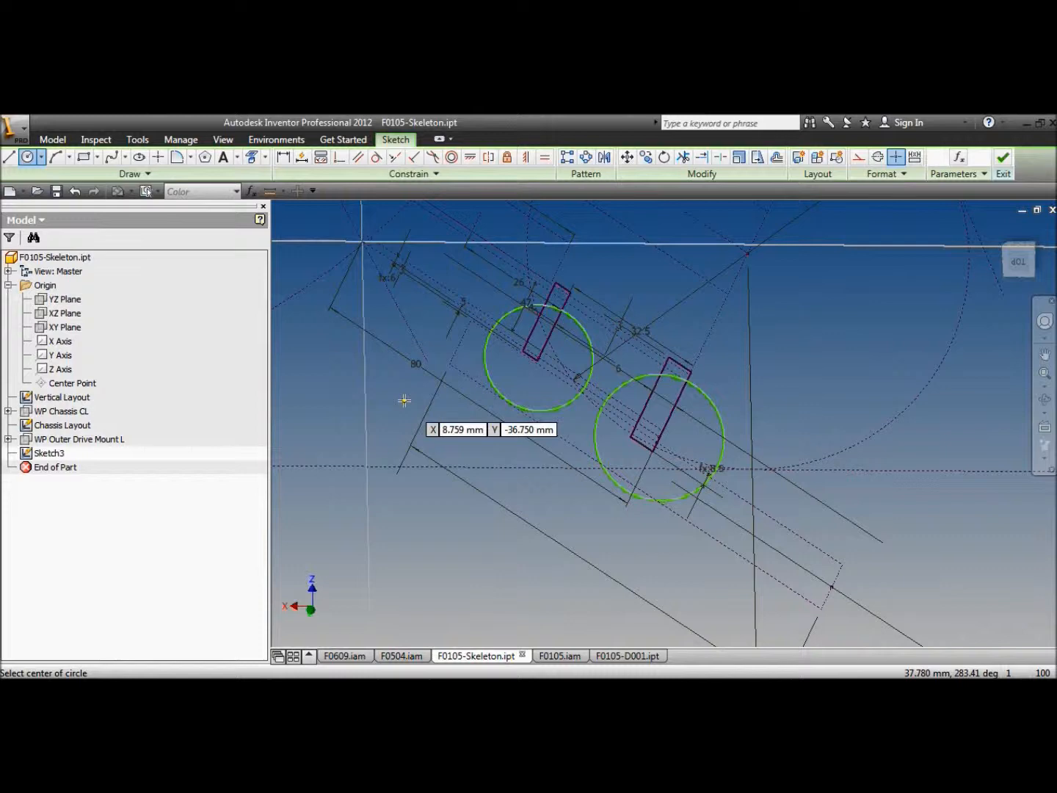
{"action": "right_click", "coordinate": [403, 399]}
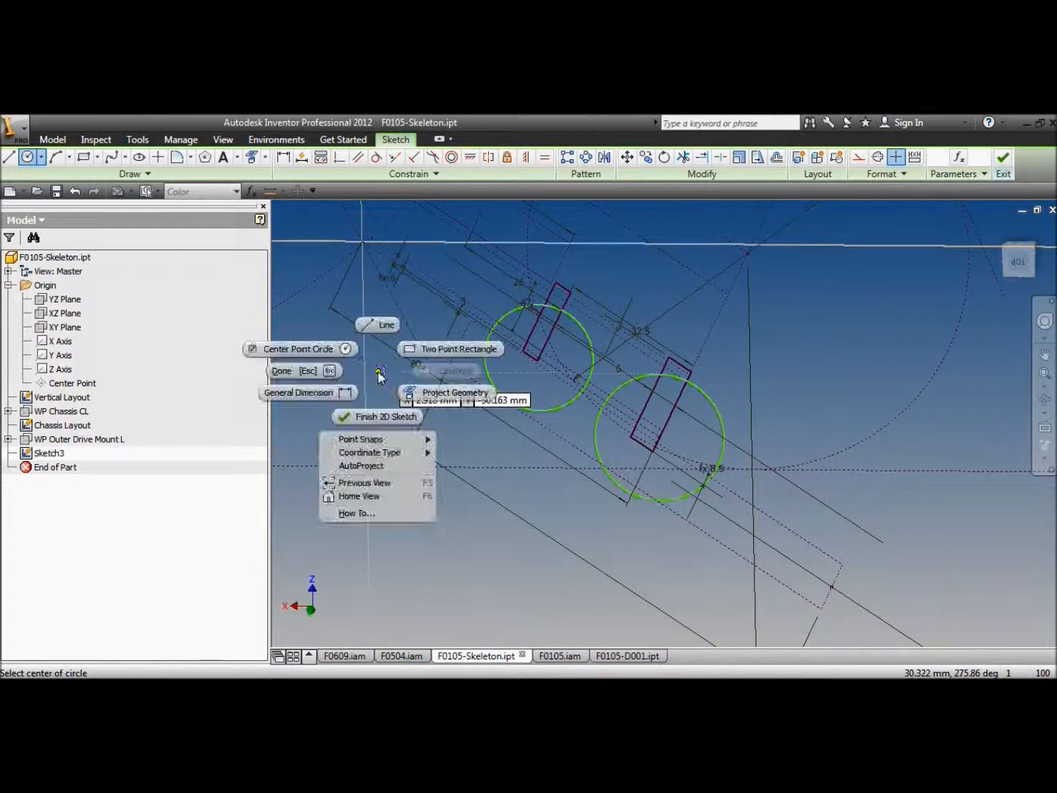
{"action": "left_click", "coordinate": [330, 372]}
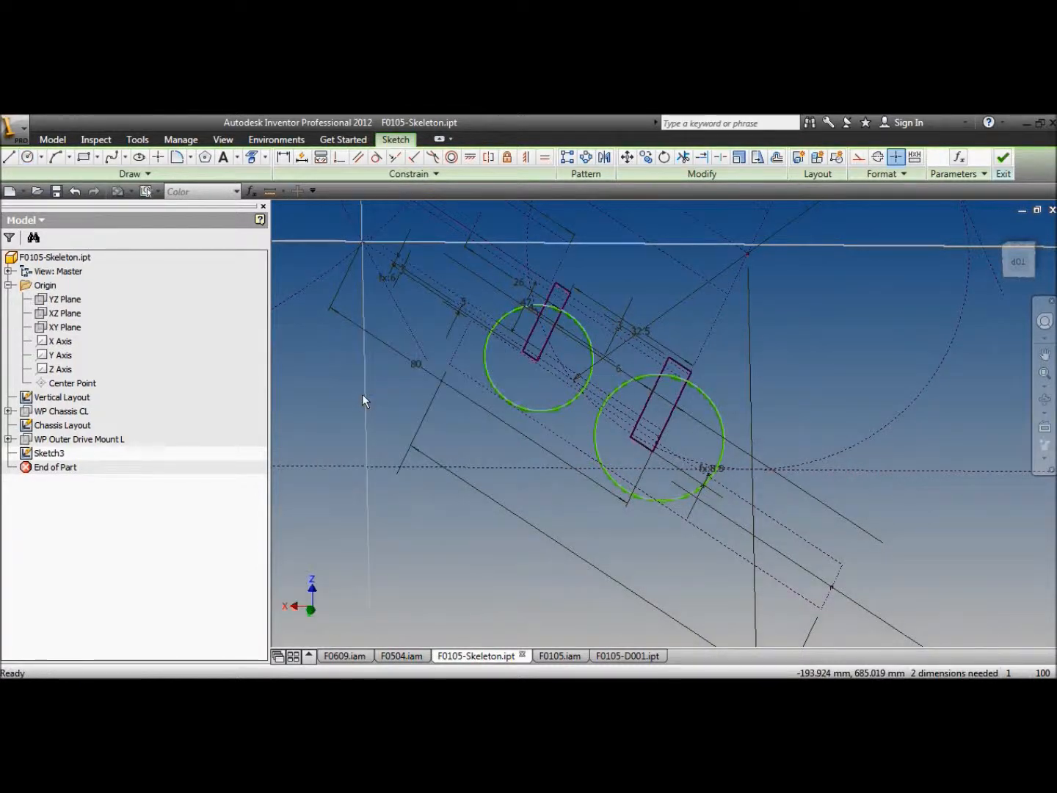
Step: Switch to the F0504.iam assembly and copy the DIN 625 SKF 6001 bearing from the wheel shaft
{"action": "left_click", "coordinate": [409, 651]}
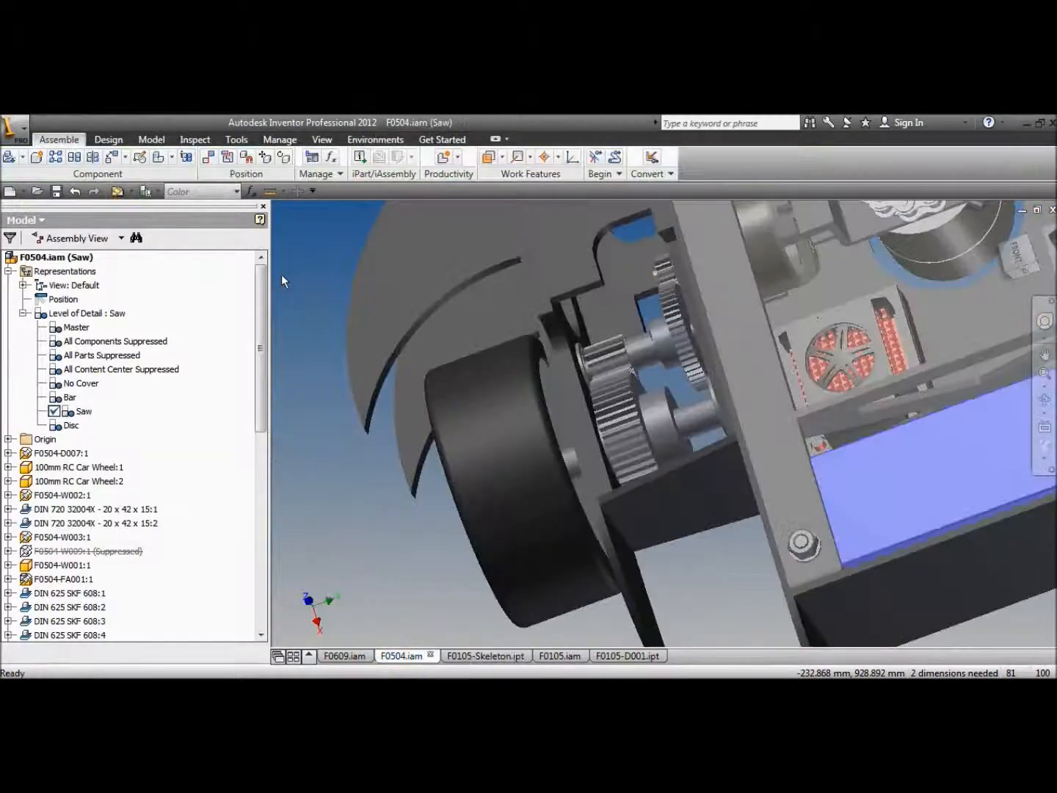
{"action": "left_click", "coordinate": [1049, 401]}
{"action": "left_click", "coordinate": [1051, 405]}
{"action": "mouse_move", "coordinate": [488, 385]}
{"action": "left_mouse_down"}
{"action": "mouse_move", "coordinate": [505, 416]}
{"action": "mouse_move", "coordinate": [692, 395]}
{"action": "mouse_move", "coordinate": [777, 362]}
{"action": "left_mouse_up"}
{"action": "right_click", "coordinate": [779, 368]}
{"action": "left_click", "coordinate": [799, 371]}
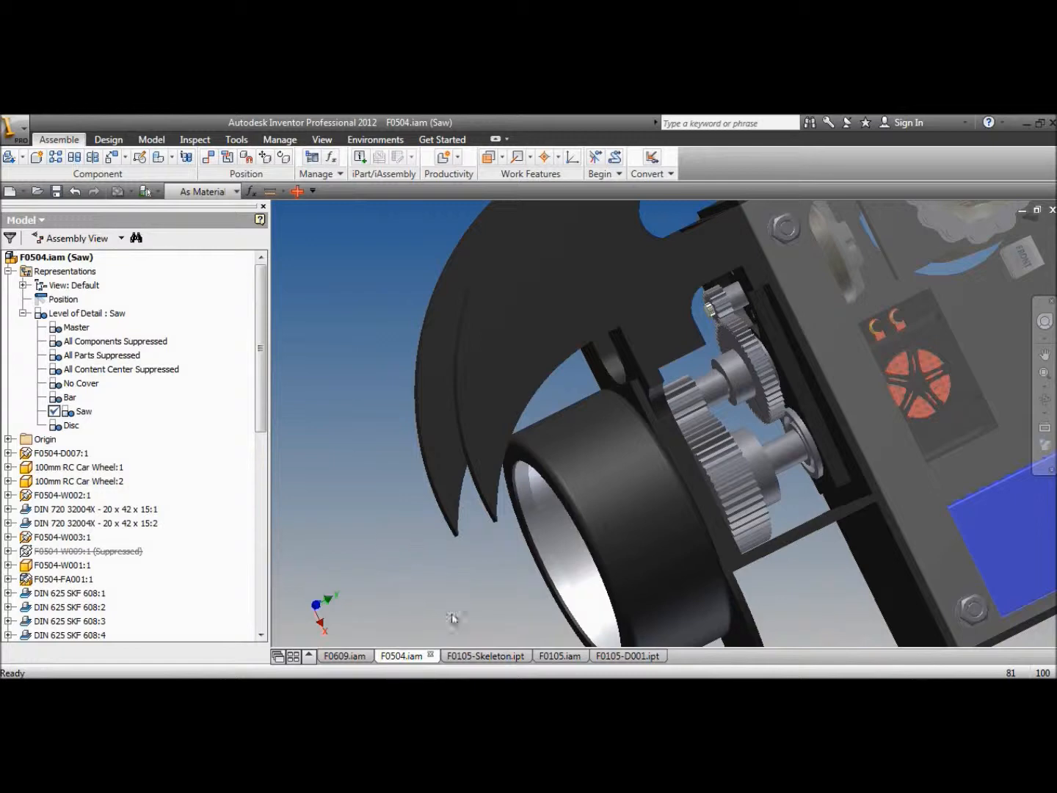
Step: Paste four DIN 625 SKF 6001 bearings into F0105.iam, placing two beside each wheel
{"action": "left_click", "coordinate": [572, 656]}
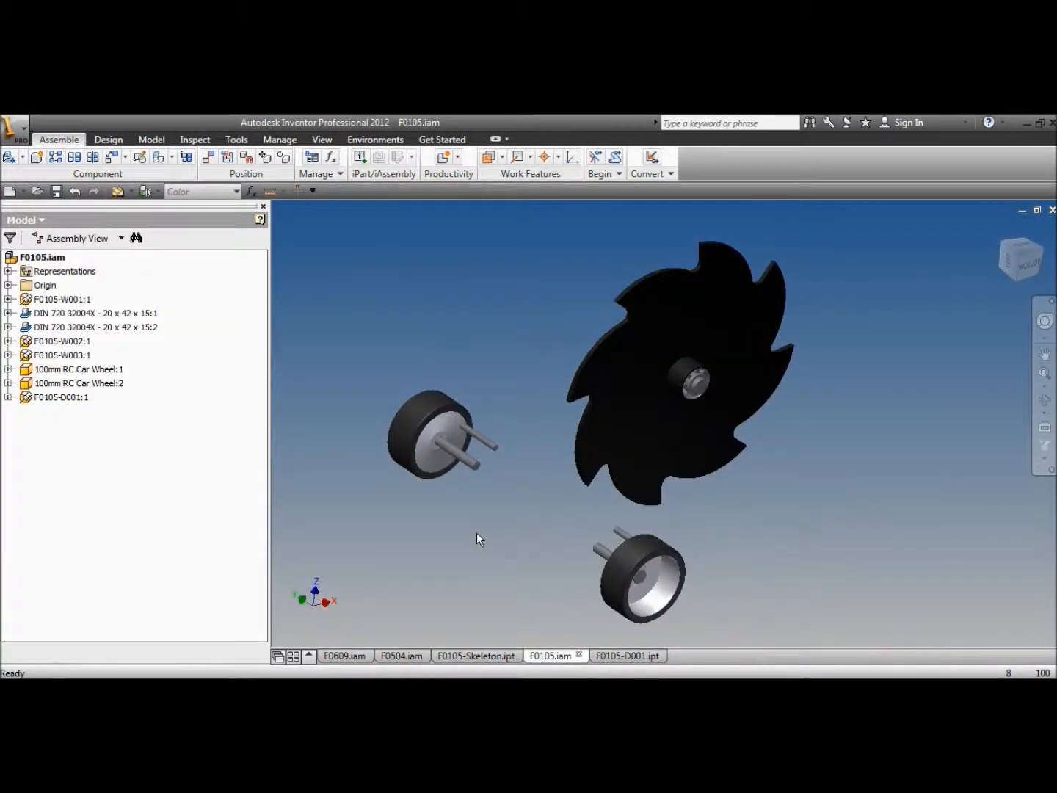
{"action": "key", "text": "ctrl+v"}
{"action": "key", "text": "ctrl+v"}
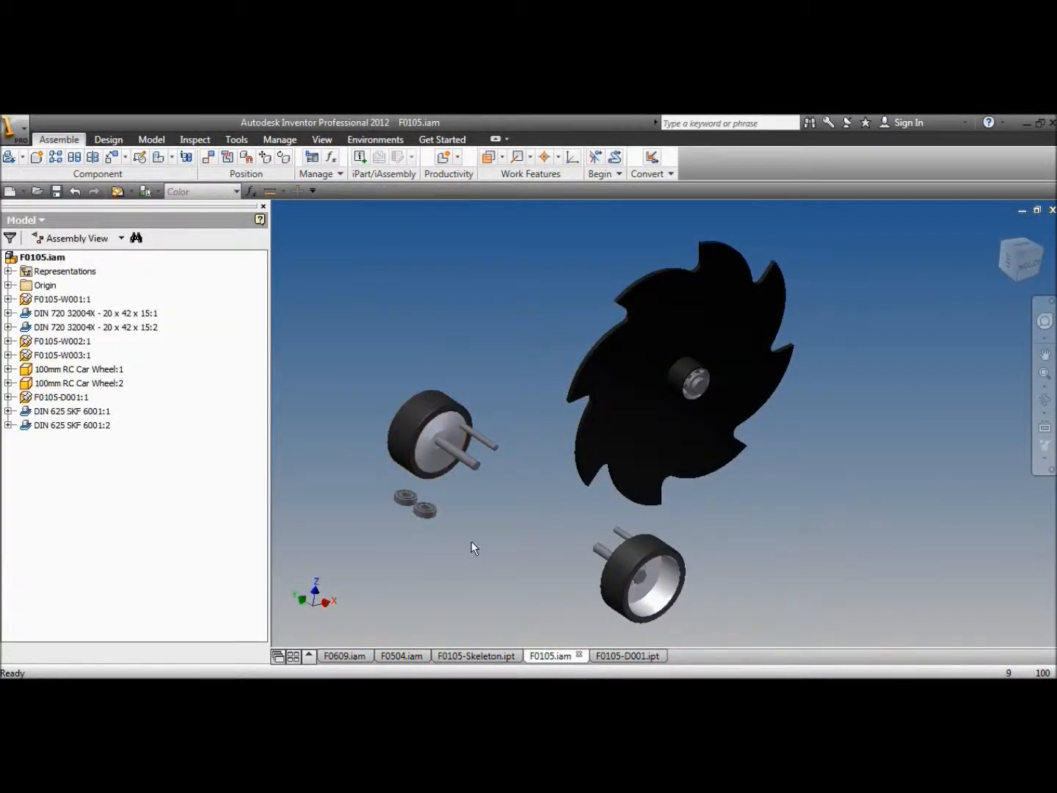
{"action": "left_click", "coordinate": [526, 565]}
{"action": "left_click", "coordinate": [540, 576]}
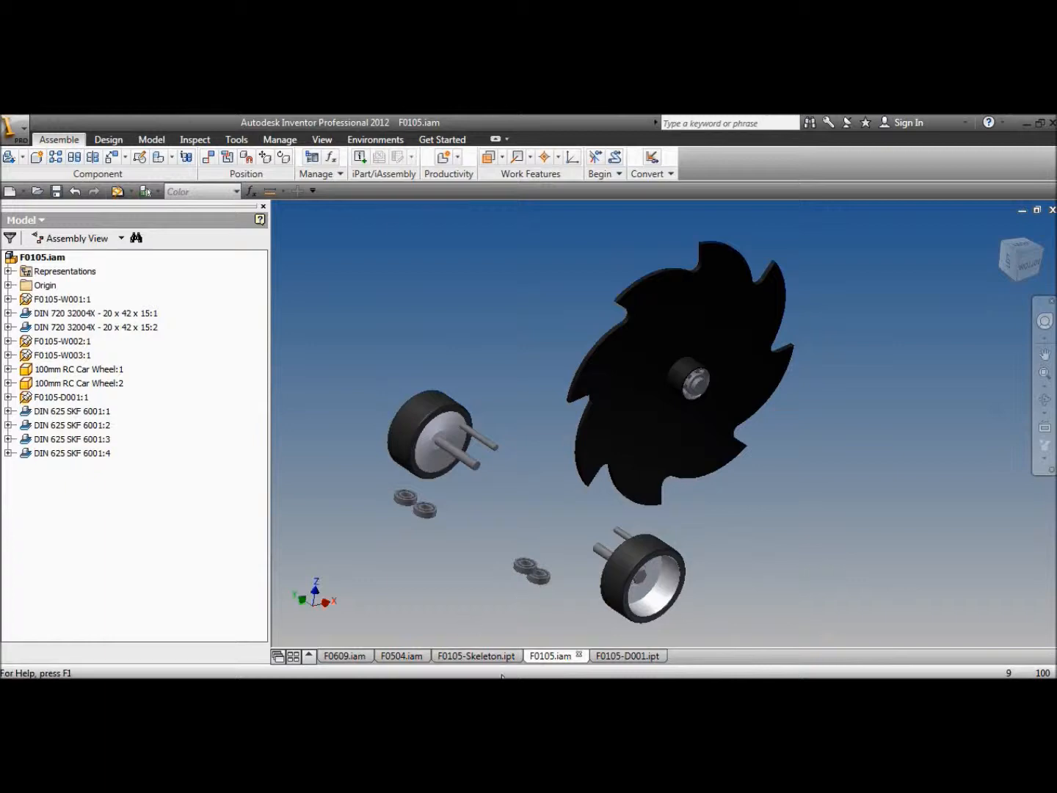
Step: Return to F0504.iam and copy the DIN 625 SKF 608 bearing from the intermediate gear shaft
{"action": "left_click", "coordinate": [413, 656]}
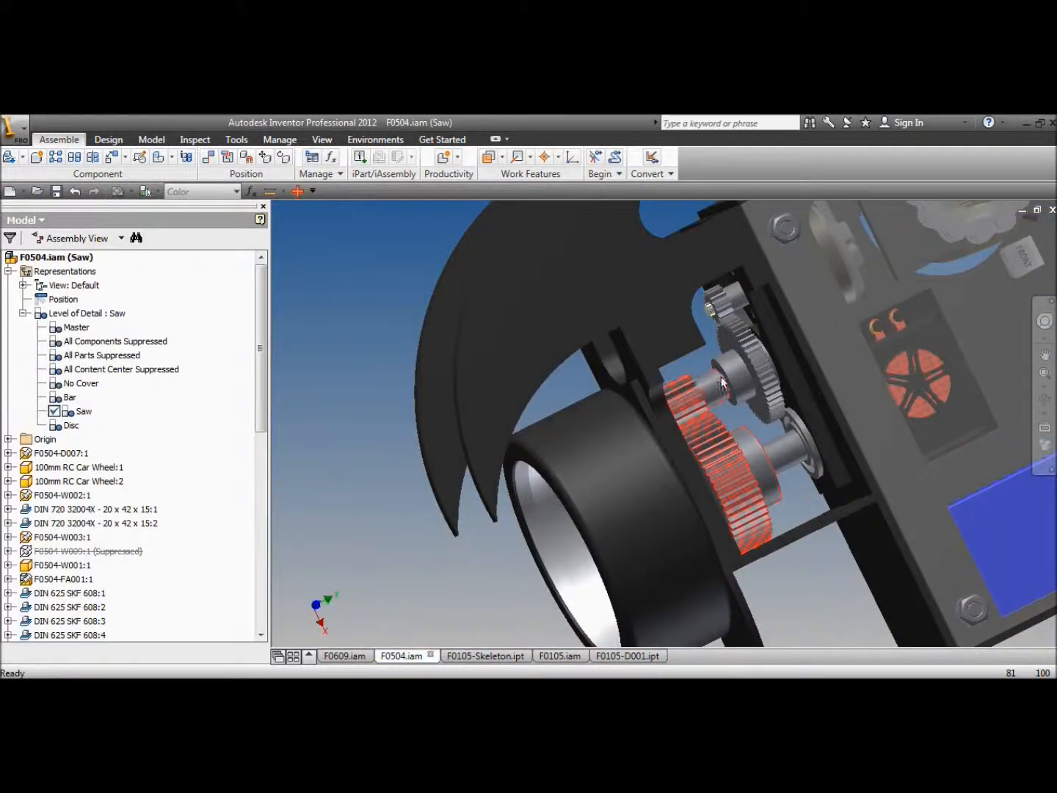
{"action": "left_click", "coordinate": [1045, 399]}
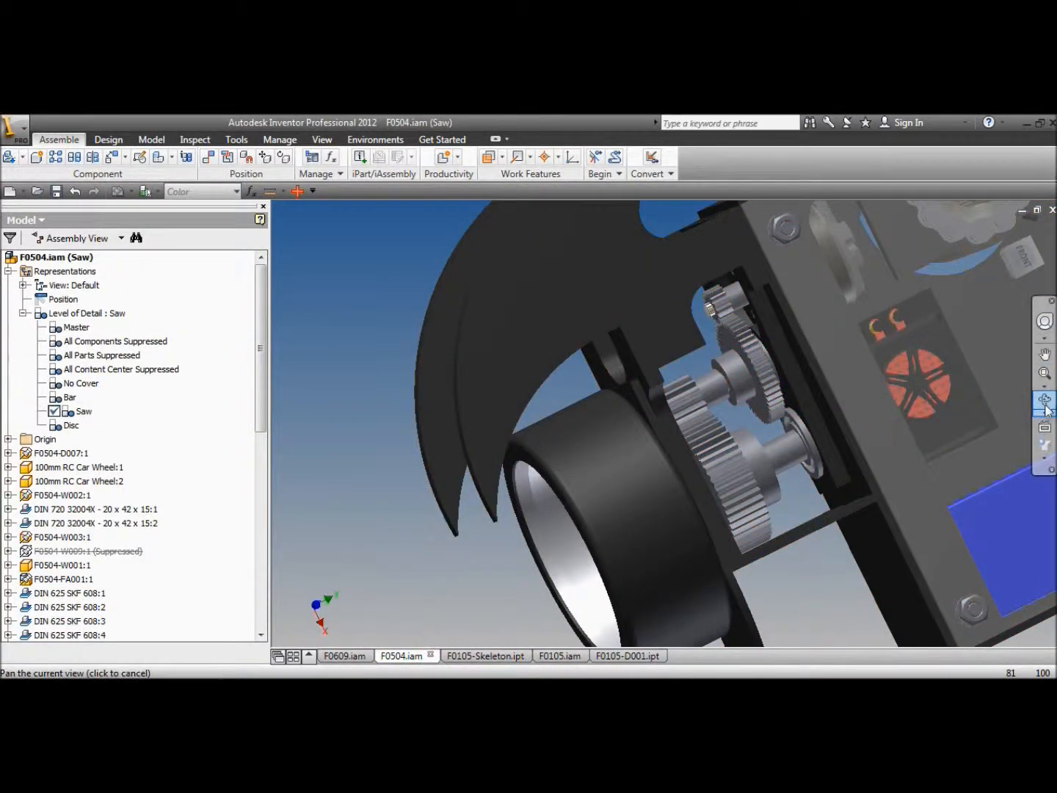
{"action": "left_click_drag", "start_coordinate": [736, 425], "coordinate": [637, 440]}
{"action": "right_click", "coordinate": [629, 439]}
{"action": "left_click", "coordinate": [671, 447]}
{"action": "left_click", "coordinate": [579, 434]}
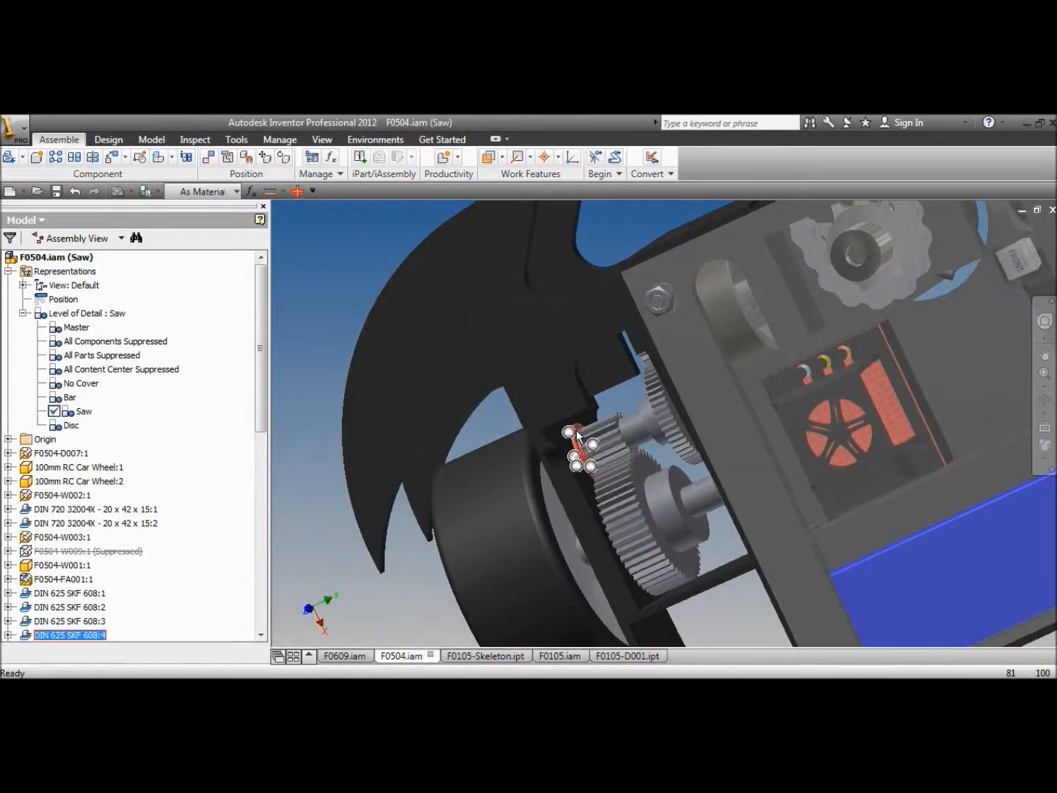
Step: Paste four DIN 625 SKF 608 bearings into F0105.iam, placing two beside each wheel
{"action": "left_click", "coordinate": [560, 656]}
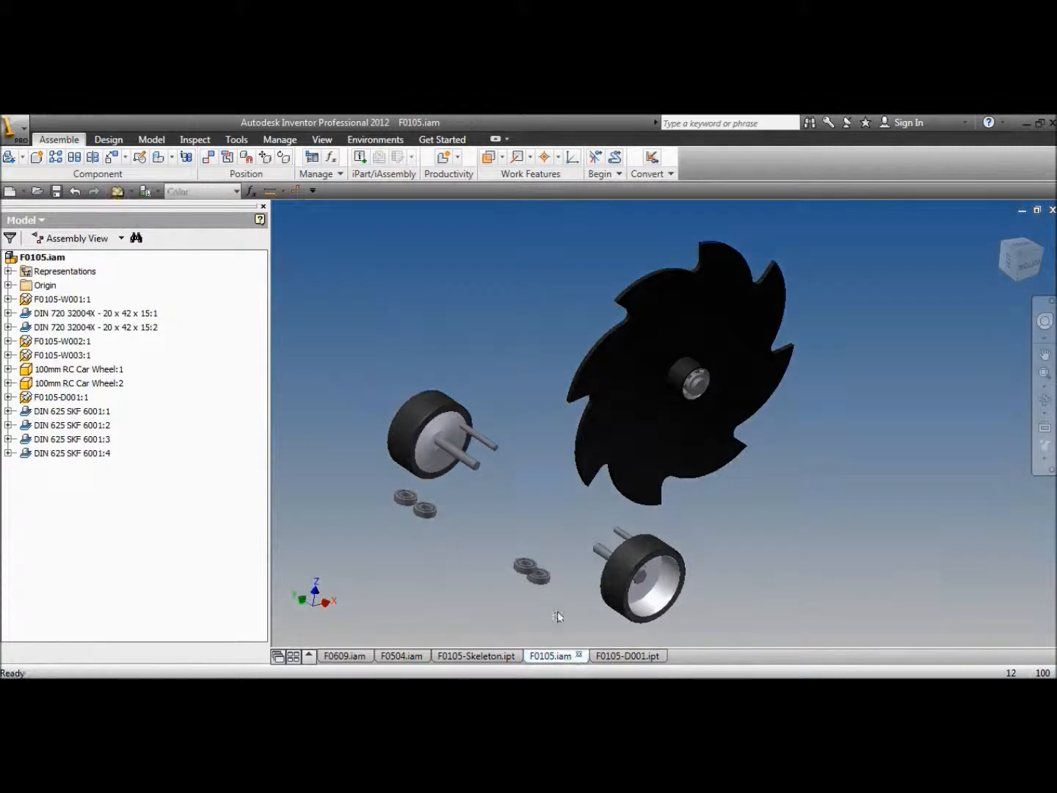
{"action": "left_click", "coordinate": [454, 490]}
{"action": "left_click", "coordinate": [466, 496]}
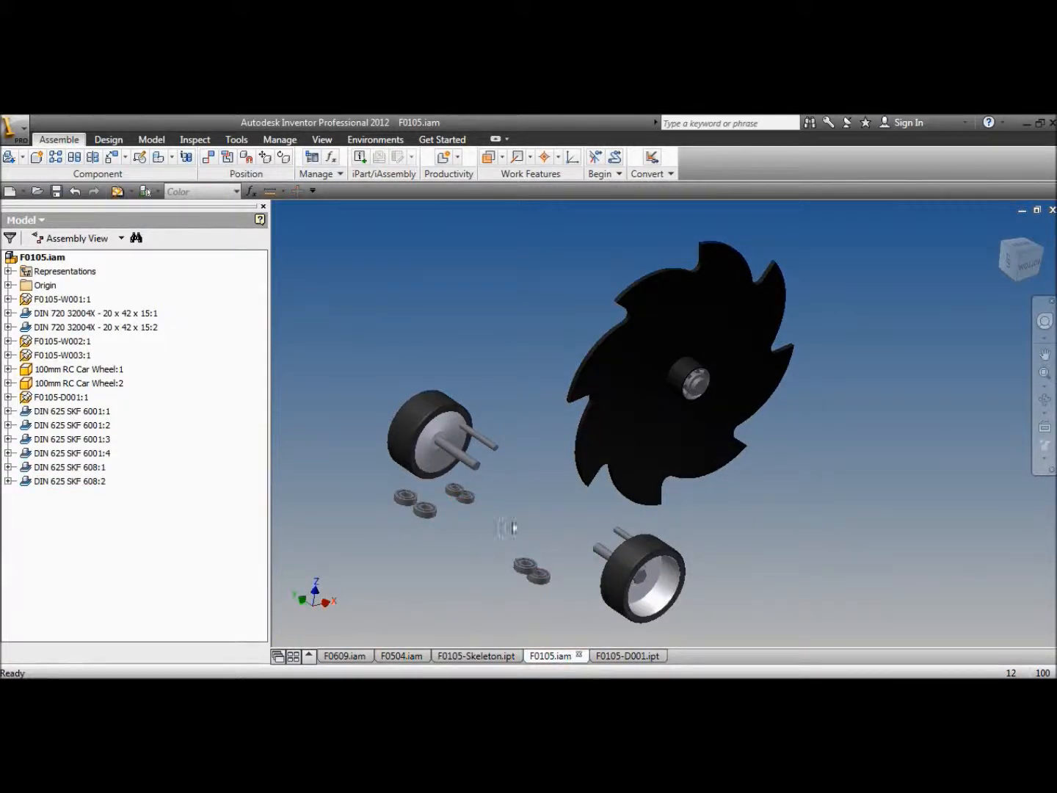
{"action": "left_click", "coordinate": [549, 543]}
{"action": "left_click", "coordinate": [558, 552]}
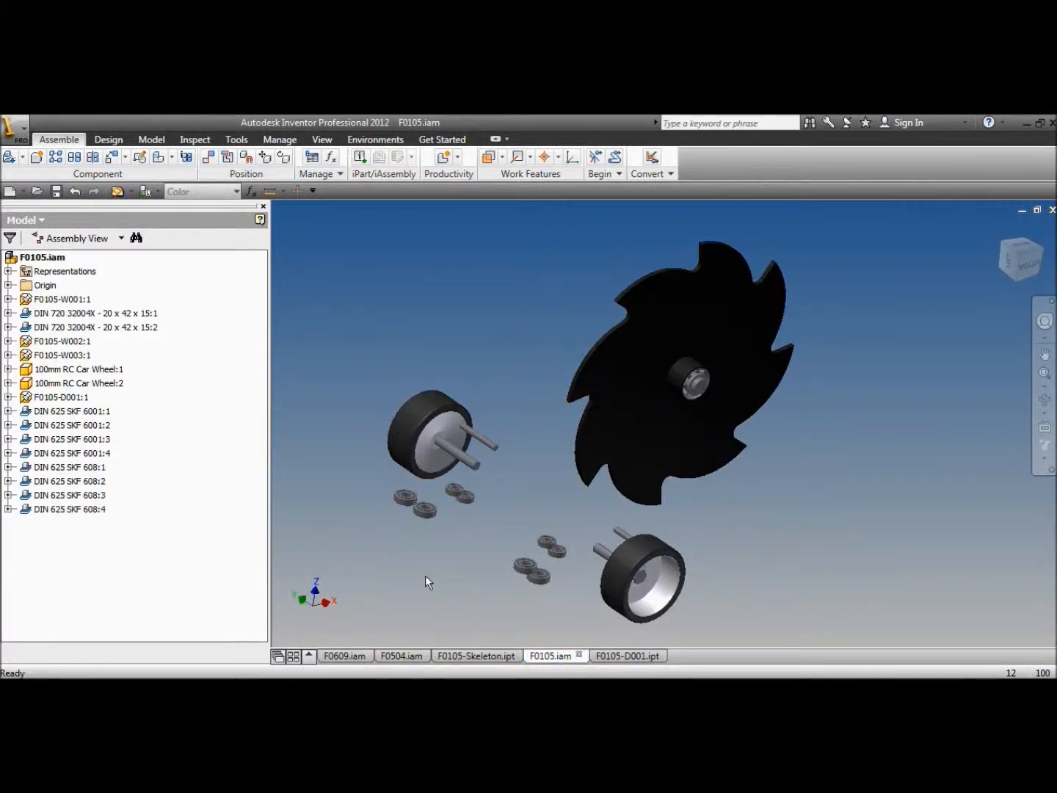
Step: Look up the inside diameter, outside diameter and width of the DIN 625 SKF 6001 bearing in its size table
{"action": "scroll", "coordinate": [420, 525], "scroll_direction": "up", "scroll_amount": 3}
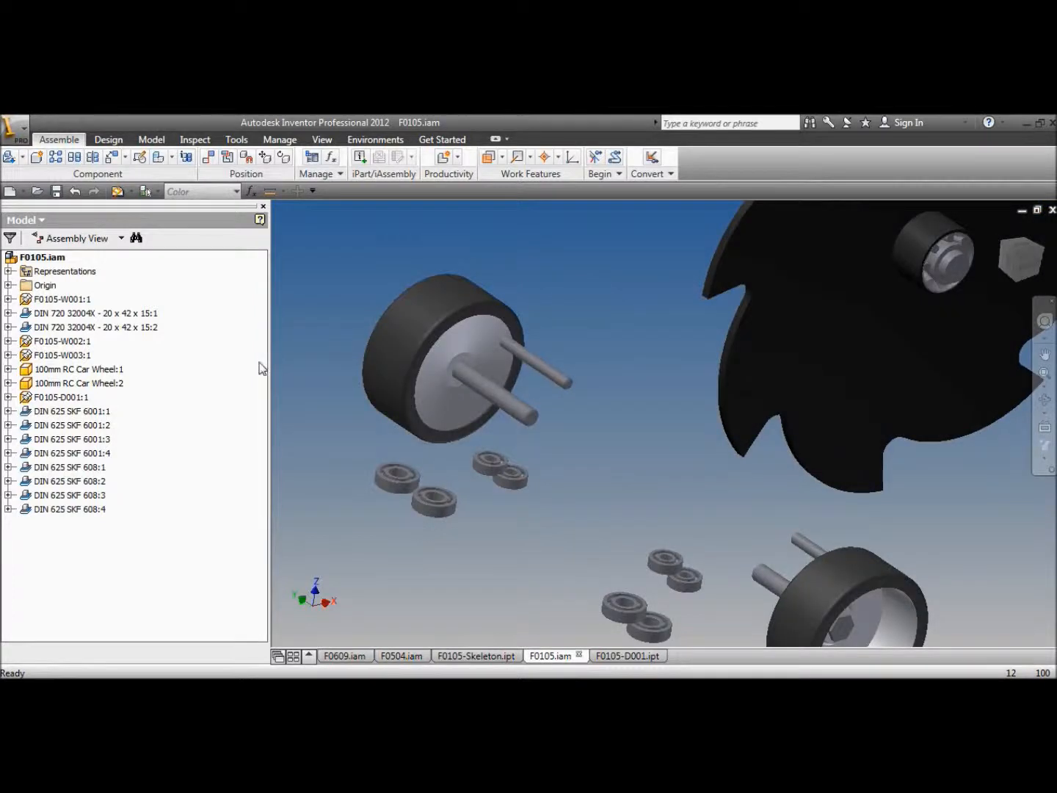
{"action": "left_click", "coordinate": [393, 477]}
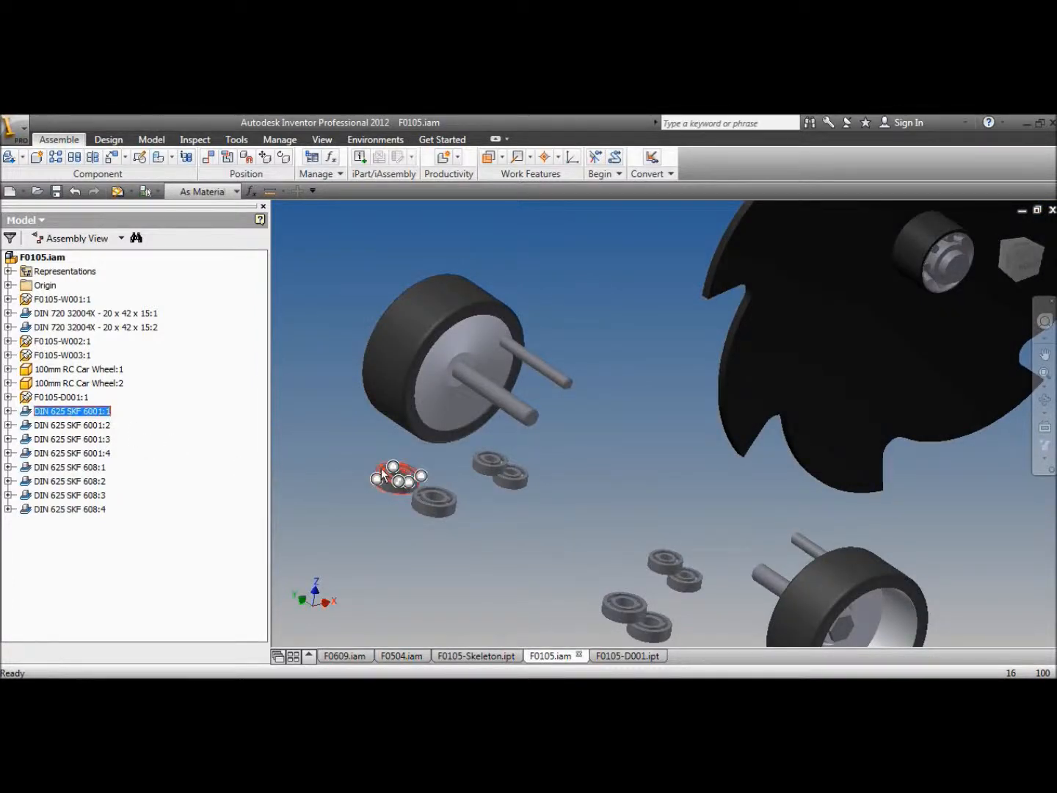
{"action": "right_click", "coordinate": [383, 475]}
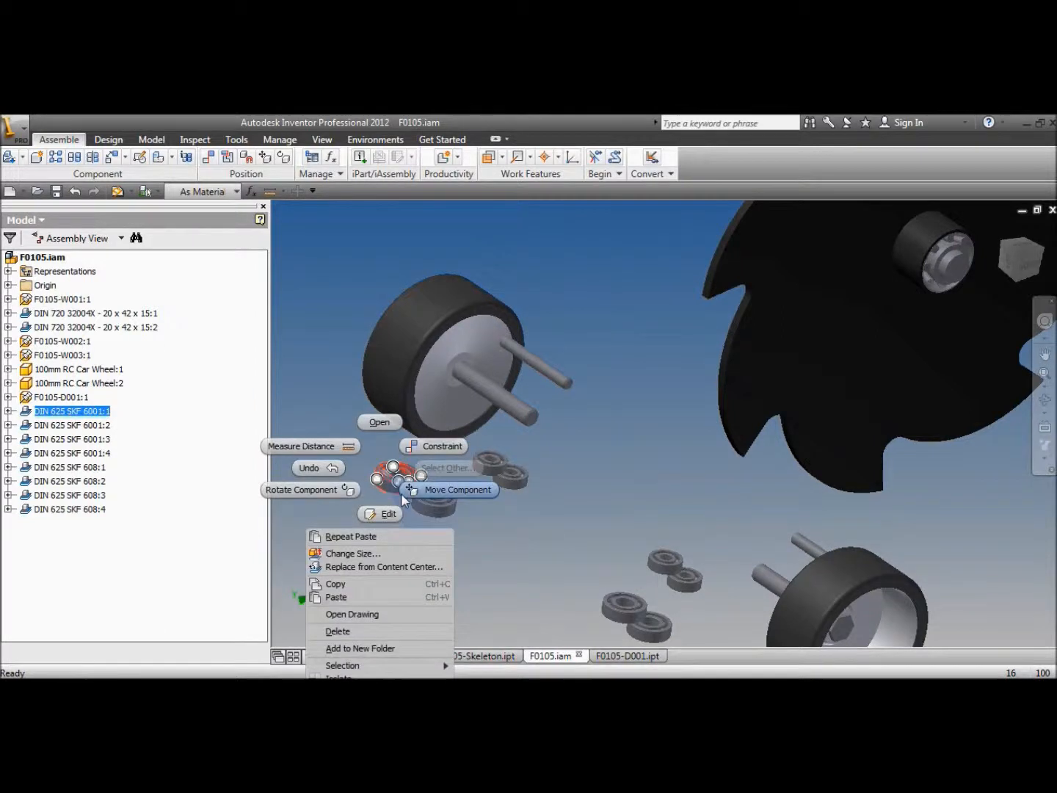
{"action": "left_click", "coordinate": [356, 554]}
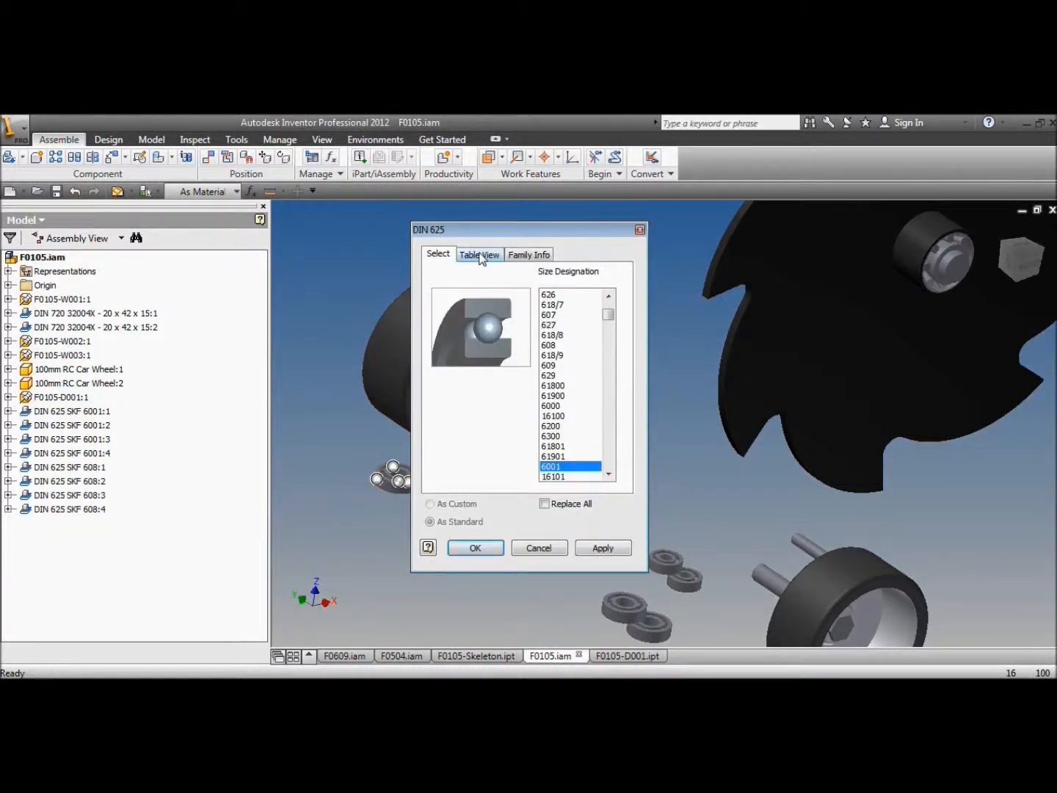
{"action": "left_click", "coordinate": [480, 255]}
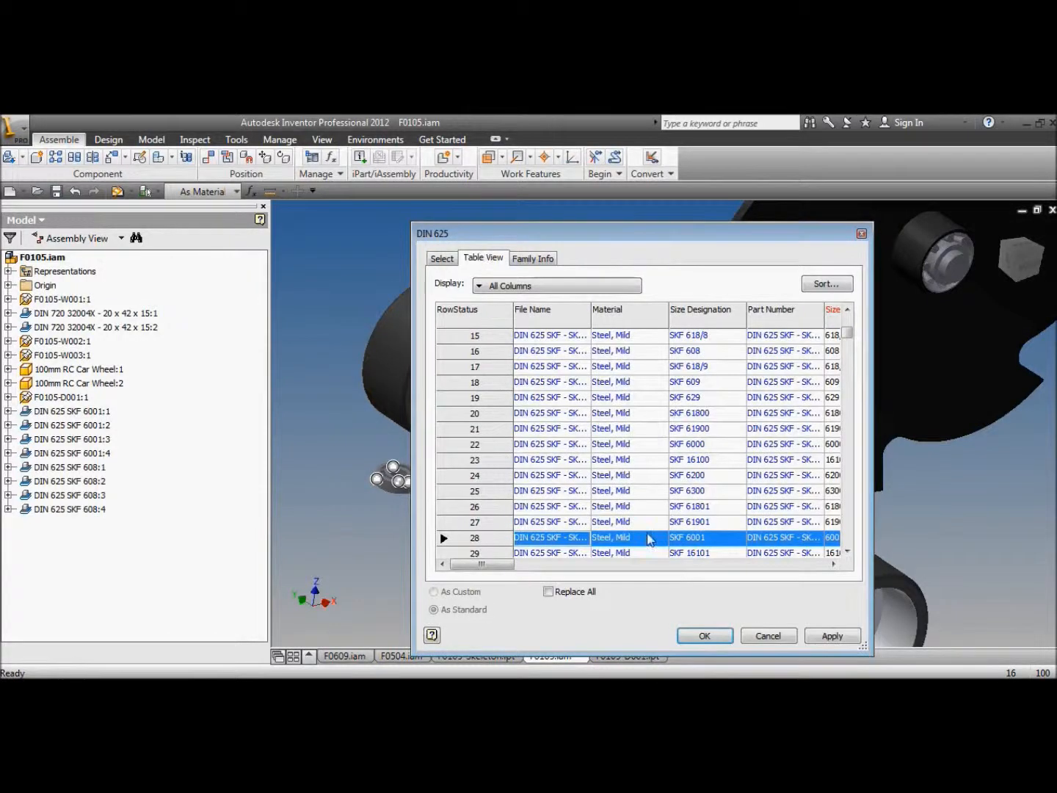
{"action": "left_click", "coordinate": [795, 564]}
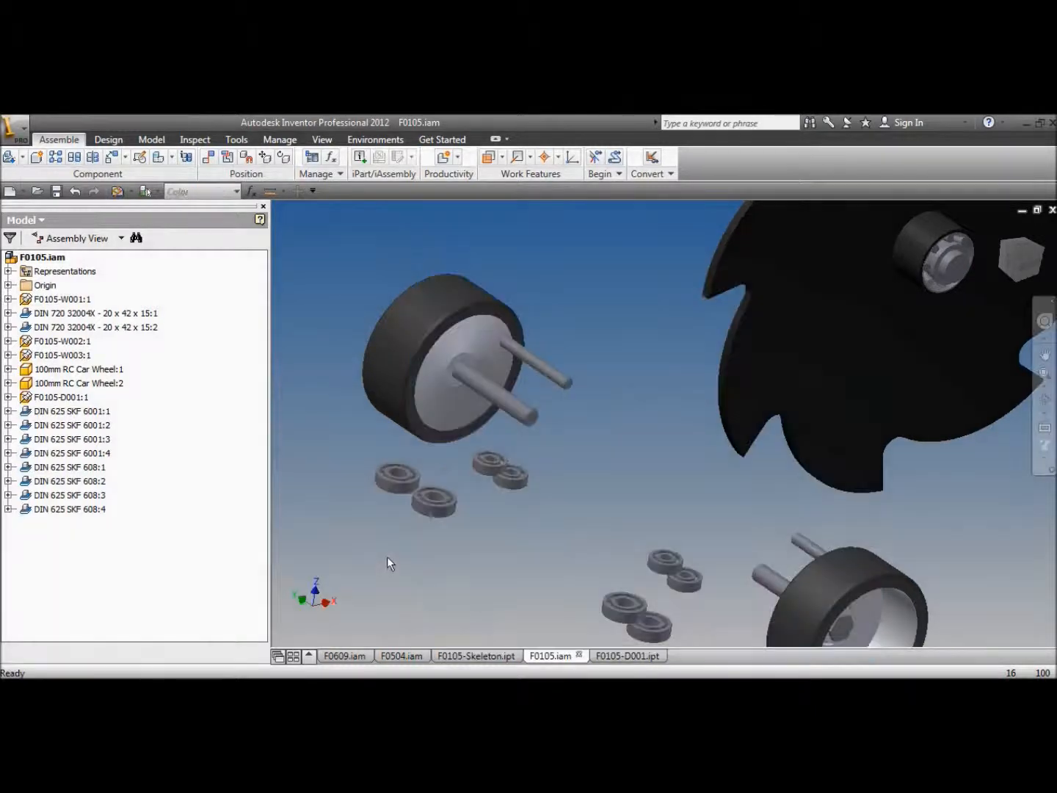
Step: Look up the inside diameter, outside diameter and width of the DIN 625 SKF 608 bearing in its size table
{"action": "left_click", "coordinate": [486, 471]}
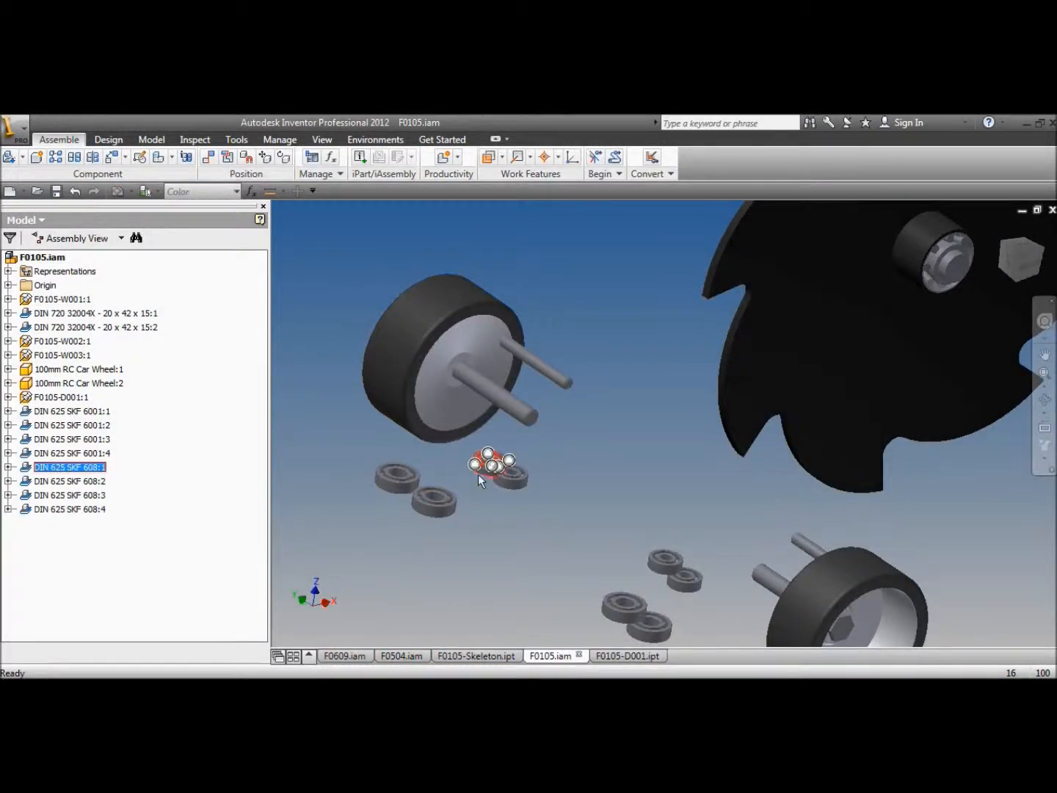
{"action": "left_click", "coordinate": [518, 478]}
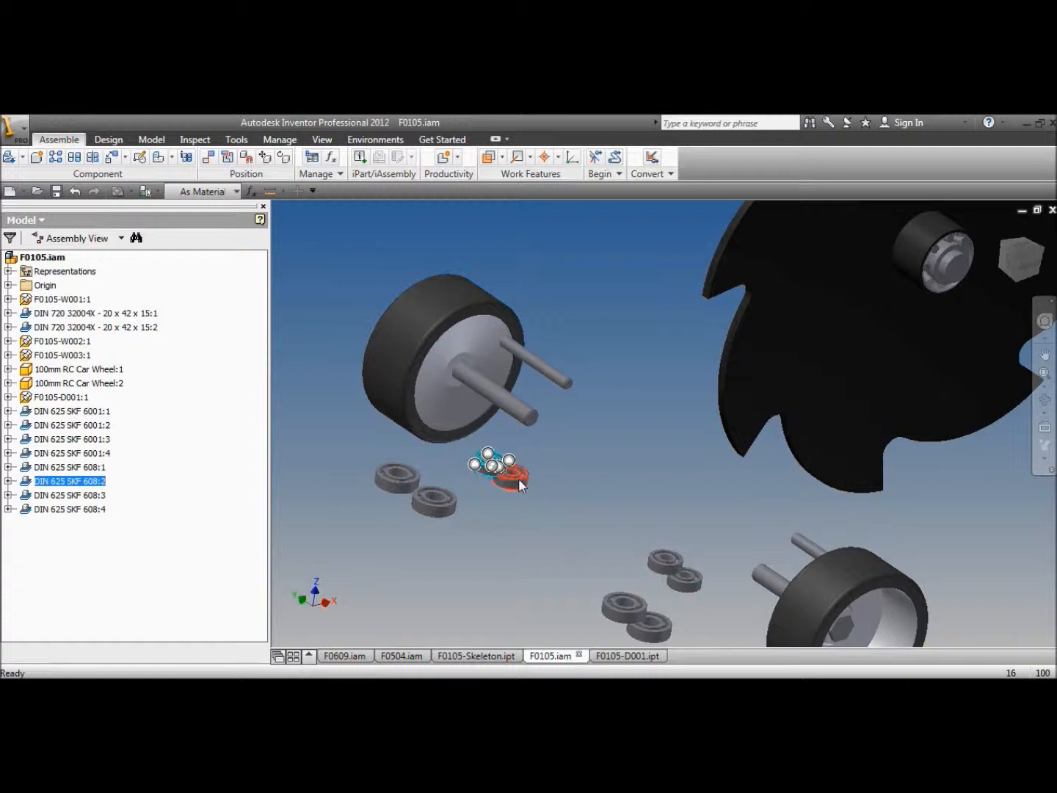
{"action": "right_click", "coordinate": [519, 477]}
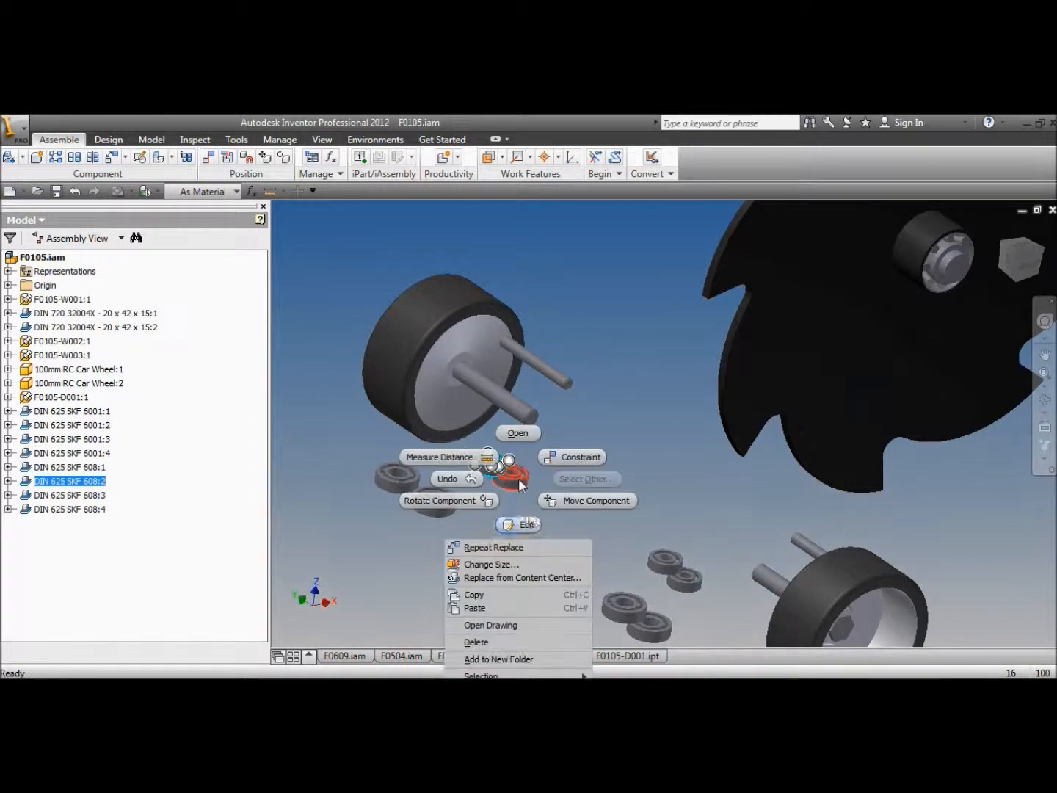
{"action": "left_click", "coordinate": [520, 566]}
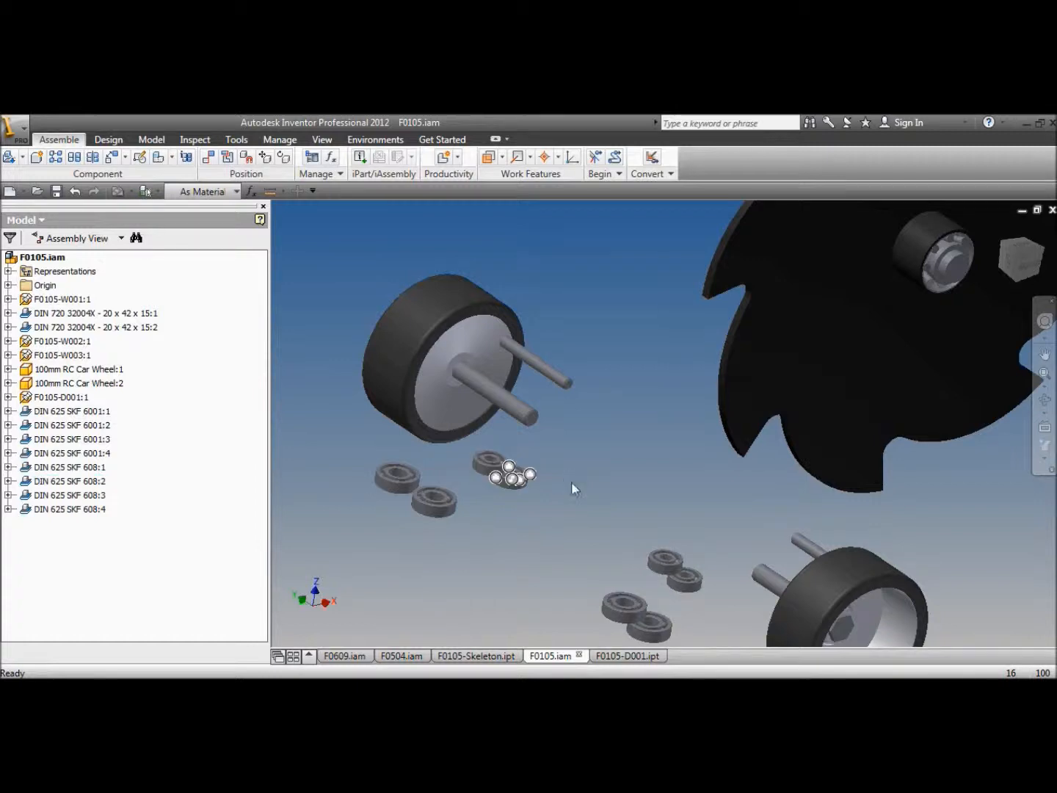
{"action": "left_click", "coordinate": [479, 255]}
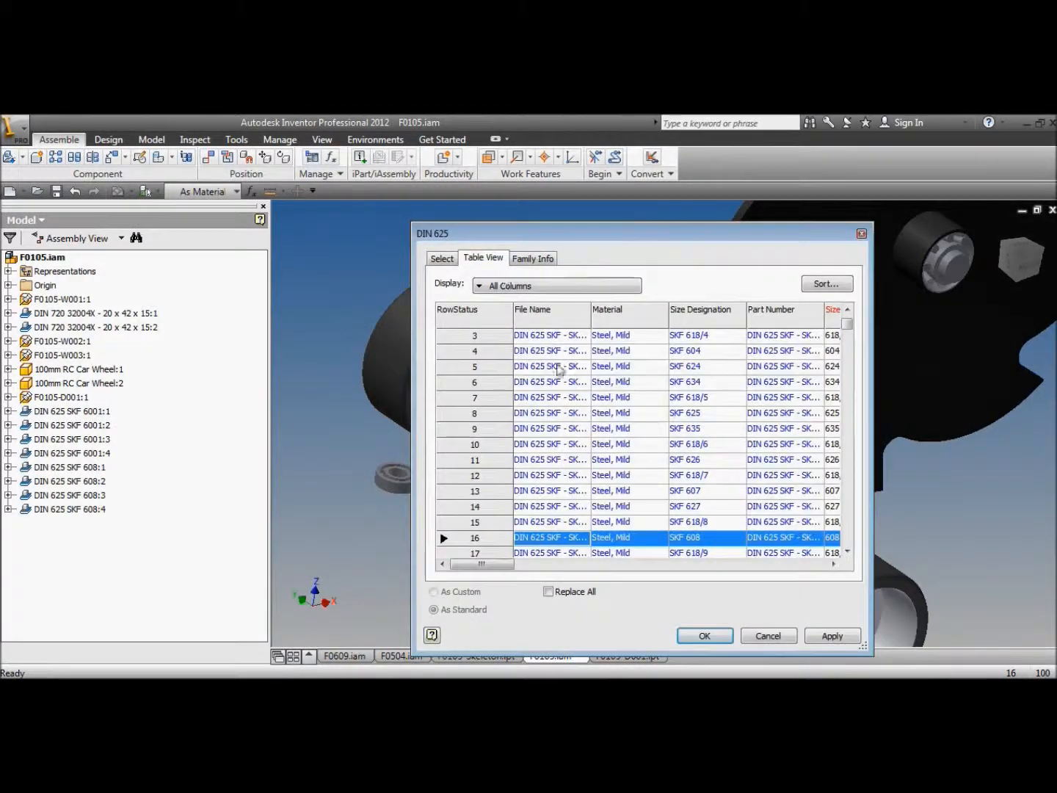
{"action": "left_click", "coordinate": [722, 565]}
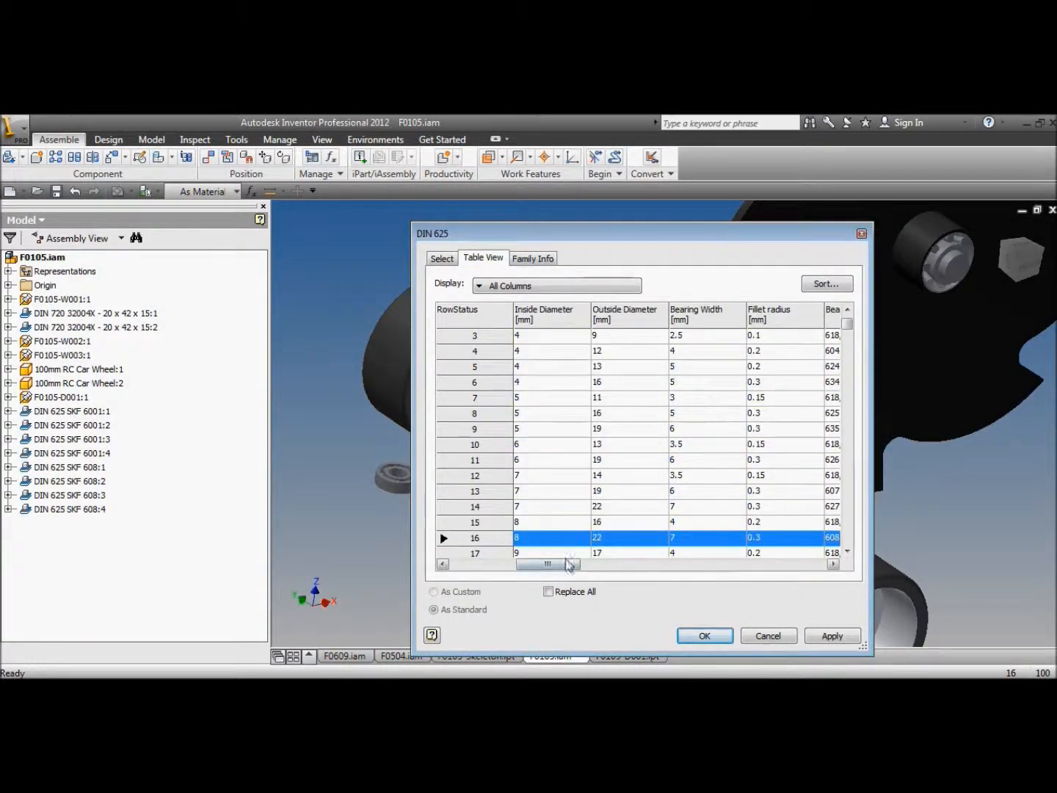
{"action": "left_click", "coordinate": [696, 632]}
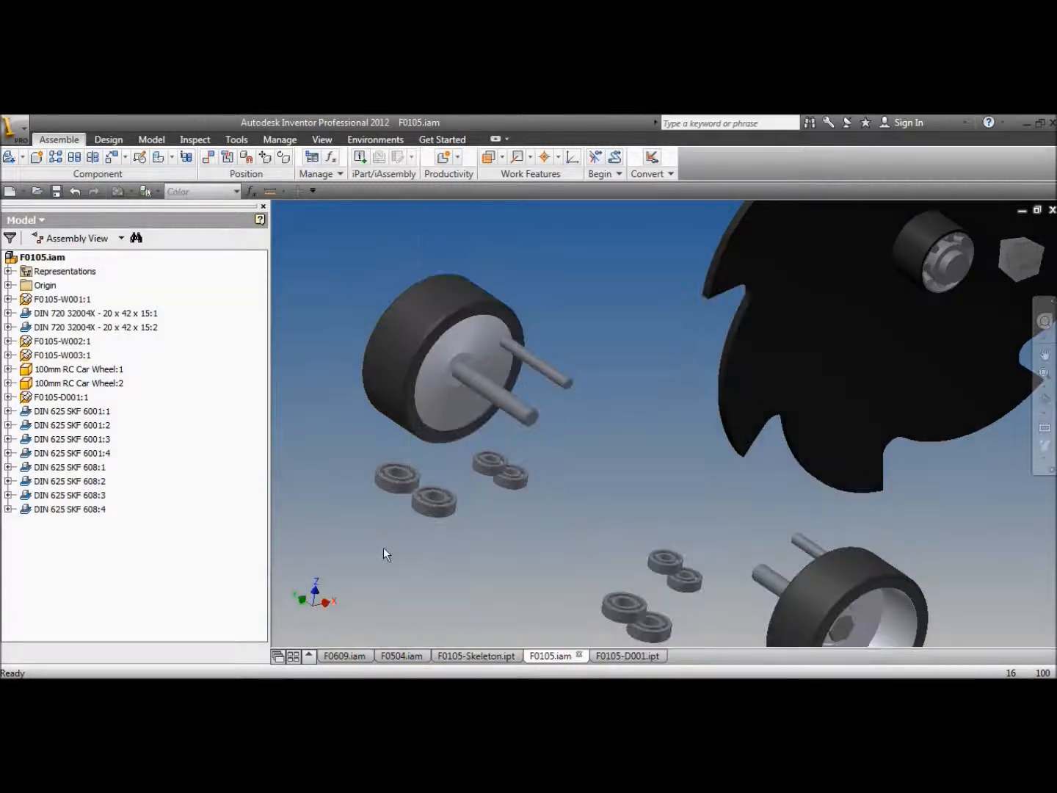
Step: Return to F0105-Skeleton.ipt and dimension the larger bearing circle in the drive mount sketch with a 28 mm diameter
{"action": "left_click", "coordinate": [500, 654]}
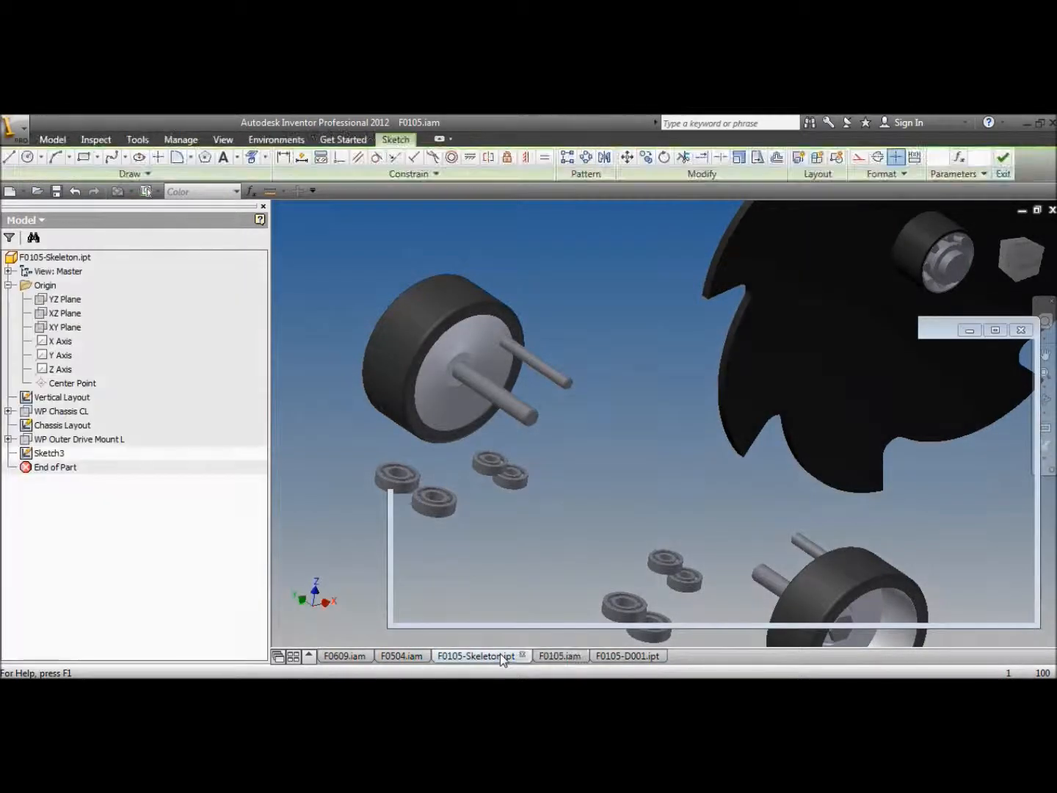
{"action": "left_click", "coordinate": [283, 156]}
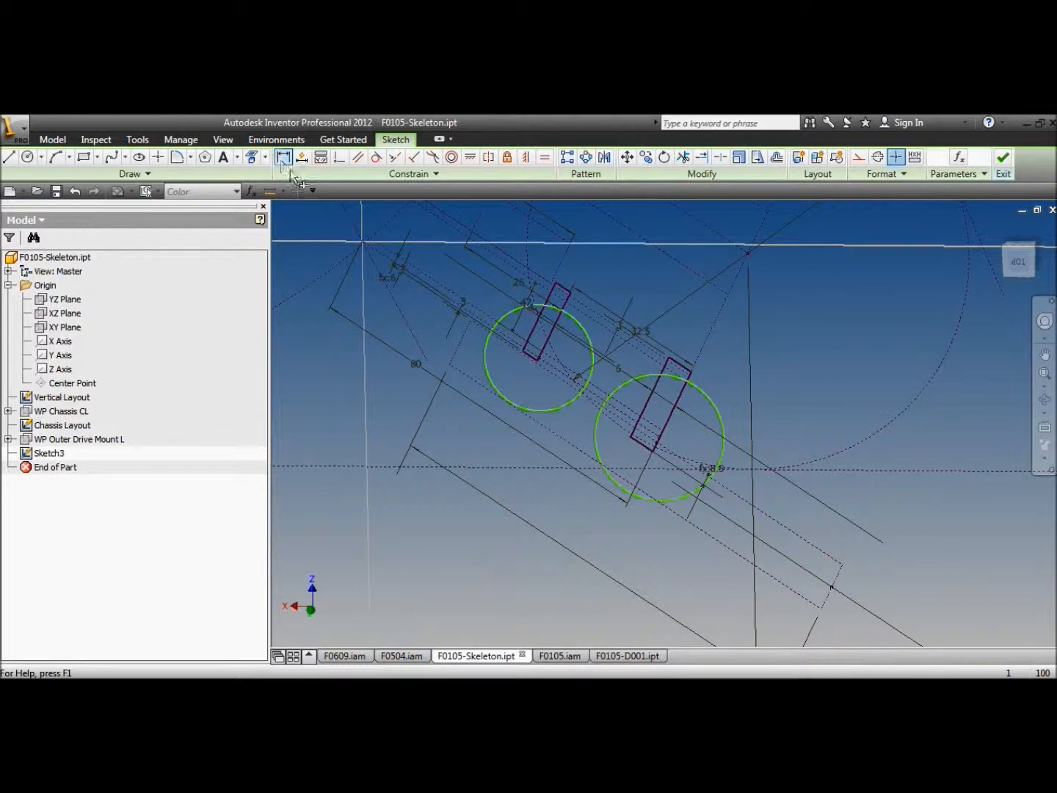
{"action": "left_click", "coordinate": [691, 378]}
{"action": "left_click", "coordinate": [716, 379]}
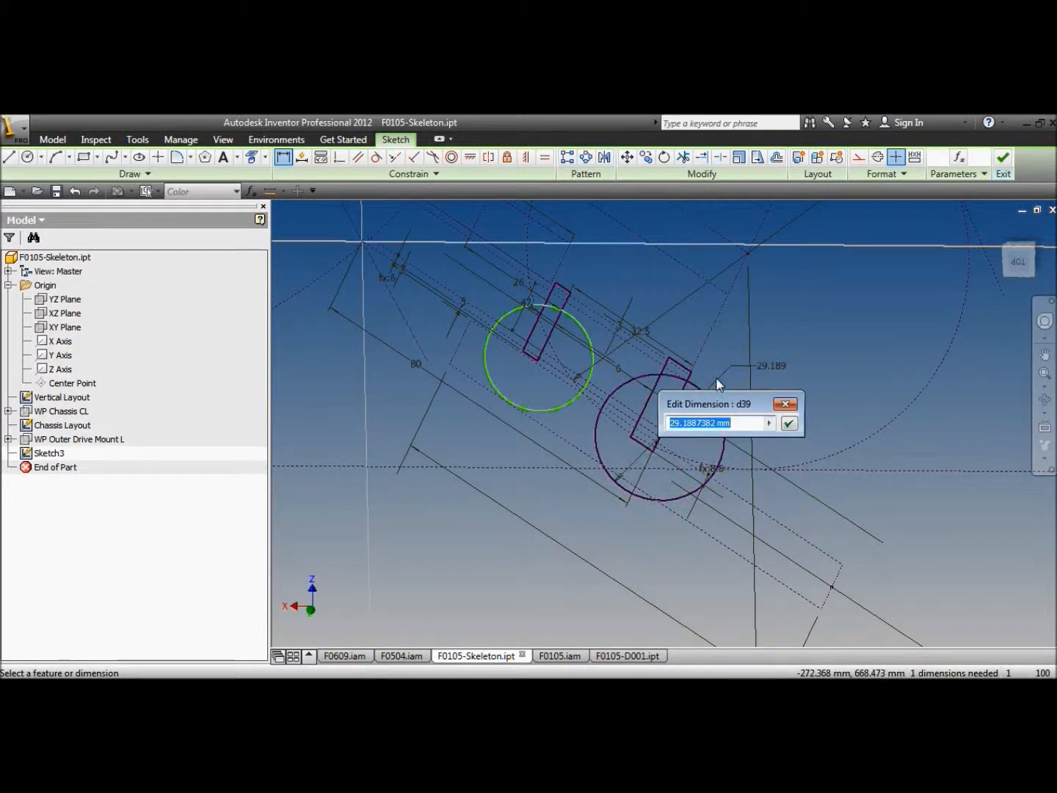
{"action": "type", "text": "28"}
{"action": "key", "text": "Return"}
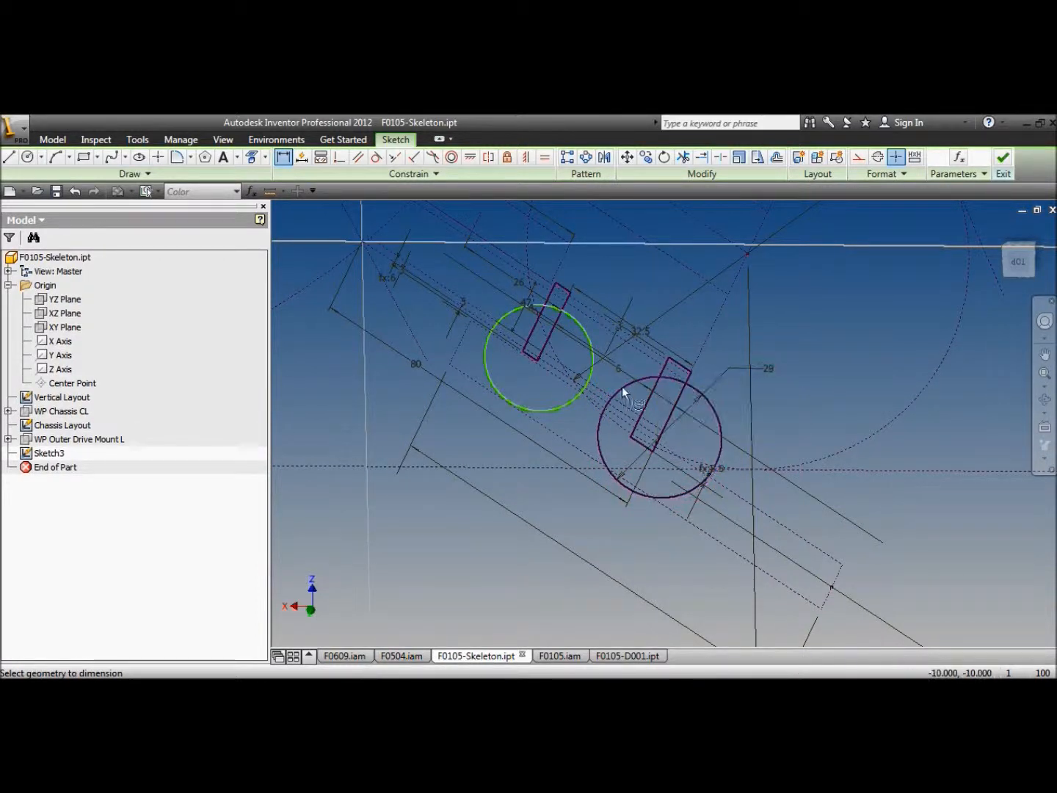
Step: Dimension the smaller bearing circle in the drive mount sketch with a 22 mm diameter
{"action": "left_click", "coordinate": [591, 351]}
{"action": "left_click", "coordinate": [628, 288]}
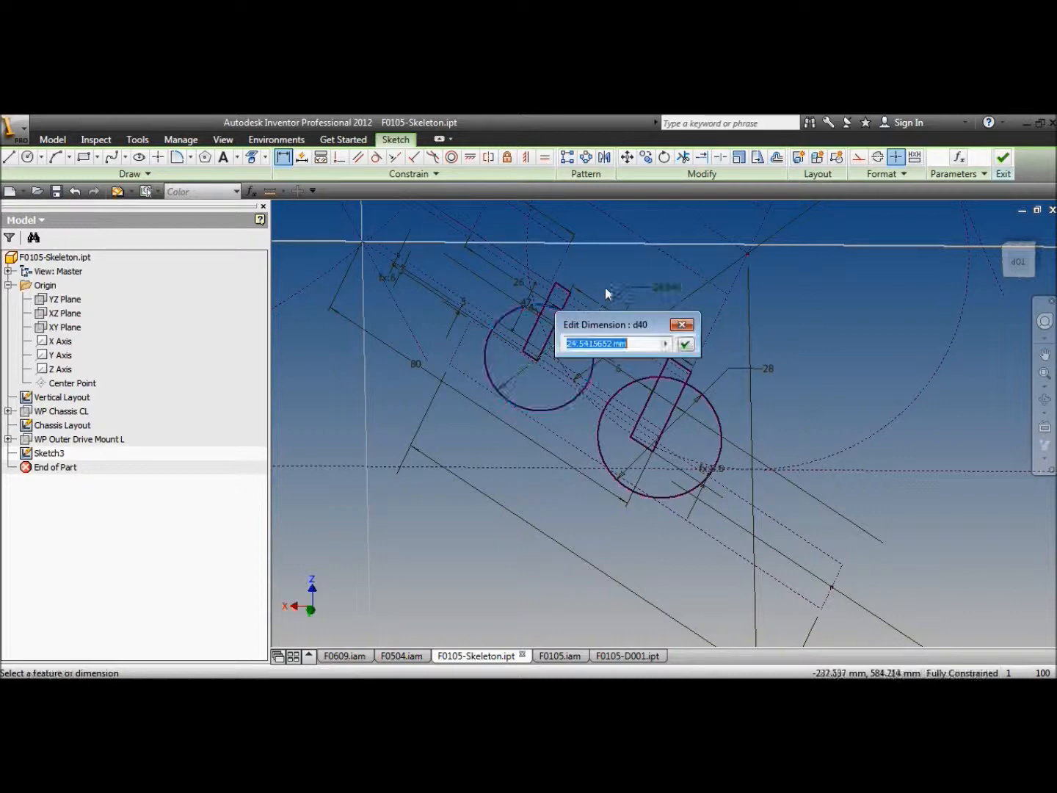
{"action": "type", "text": "22"}
{"action": "key", "text": "Return"}
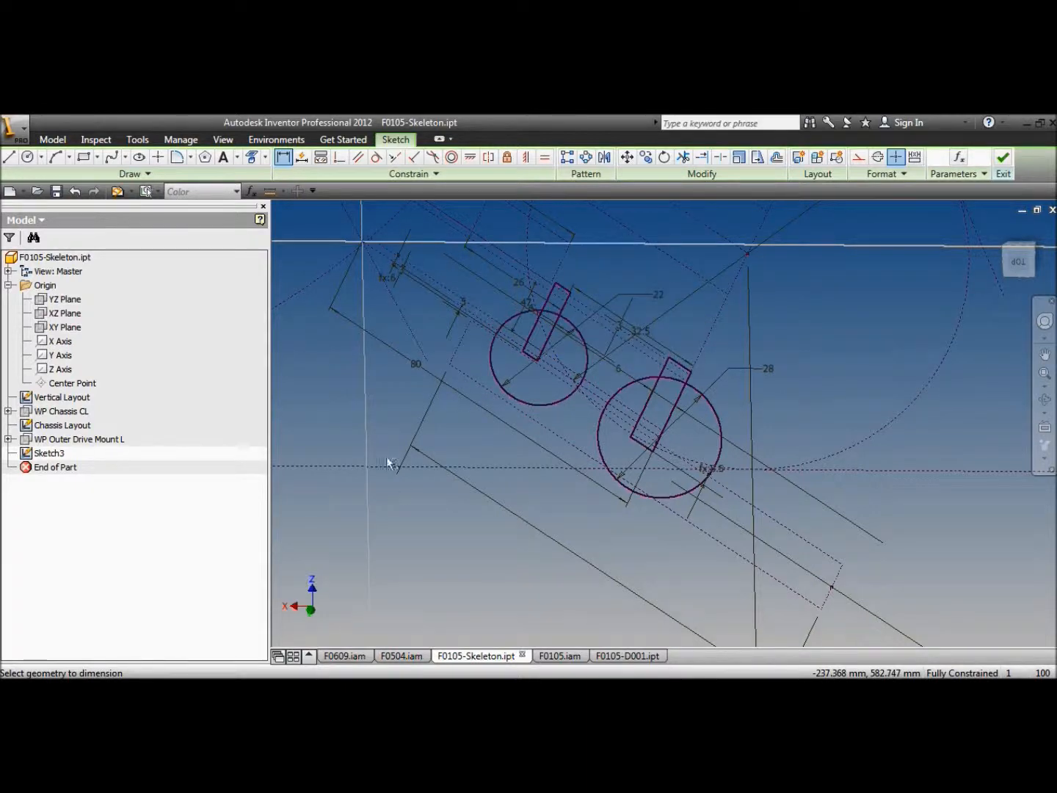
Step: Project the layout point where the long reference axes cross, beside the bearing circles, into the drive mount sketch
{"action": "scroll", "coordinate": [461, 504], "scroll_direction": "down", "scroll_amount": 3}
{"action": "scroll", "coordinate": [530, 480], "scroll_direction": "down", "scroll_amount": 2}
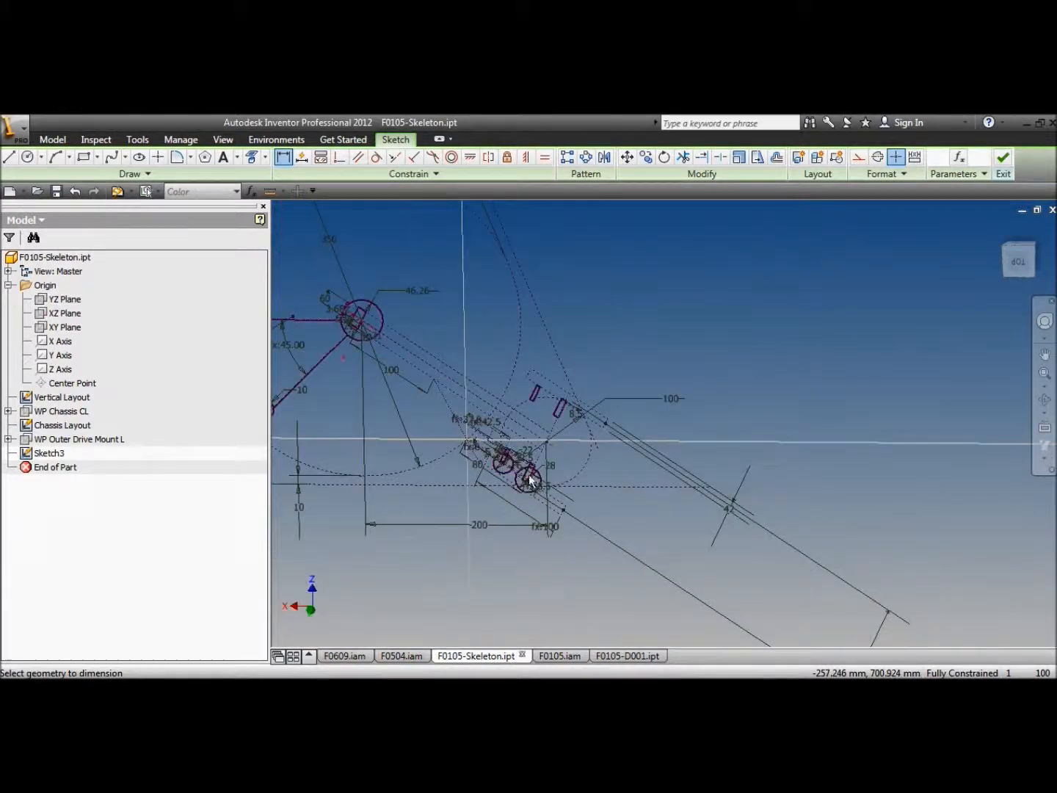
{"action": "left_click", "coordinate": [1020, 266]}
{"action": "scroll", "coordinate": [670, 451], "scroll_direction": "up", "scroll_amount": 5}
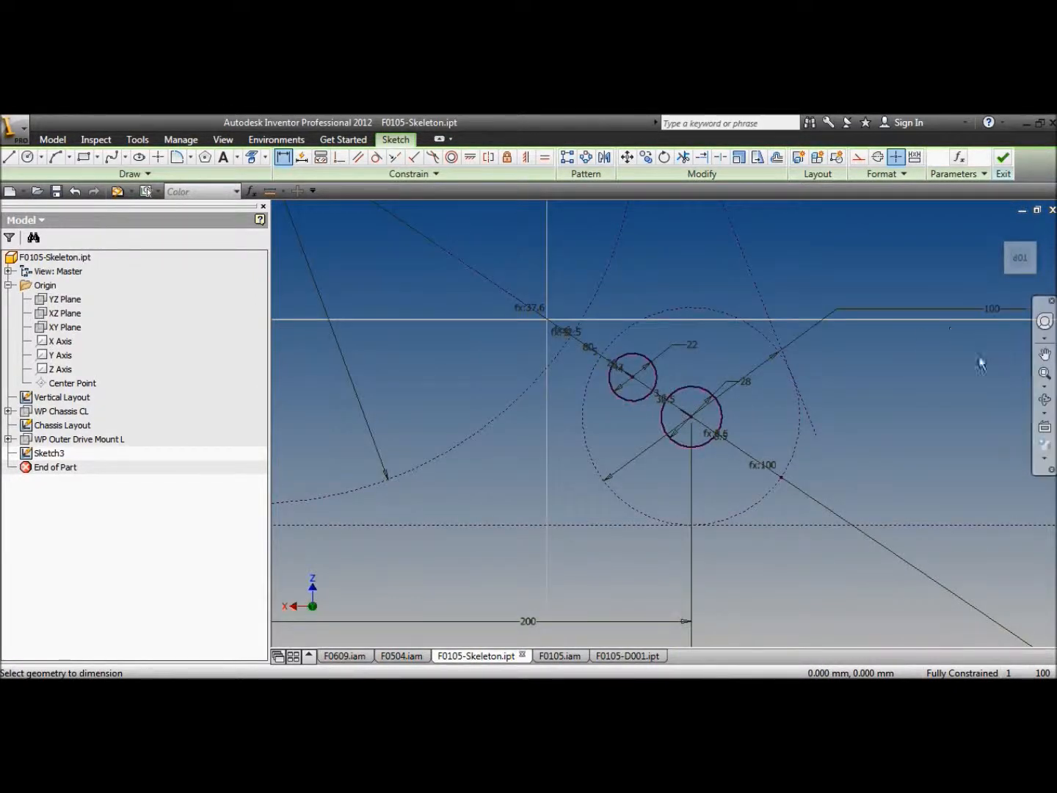
{"action": "left_click", "coordinate": [1045, 399]}
{"action": "mouse_move", "coordinate": [734, 399]}
{"action": "left_mouse_down"}
{"action": "mouse_move", "coordinate": [727, 422]}
{"action": "mouse_move", "coordinate": [704, 433]}
{"action": "left_mouse_up"}
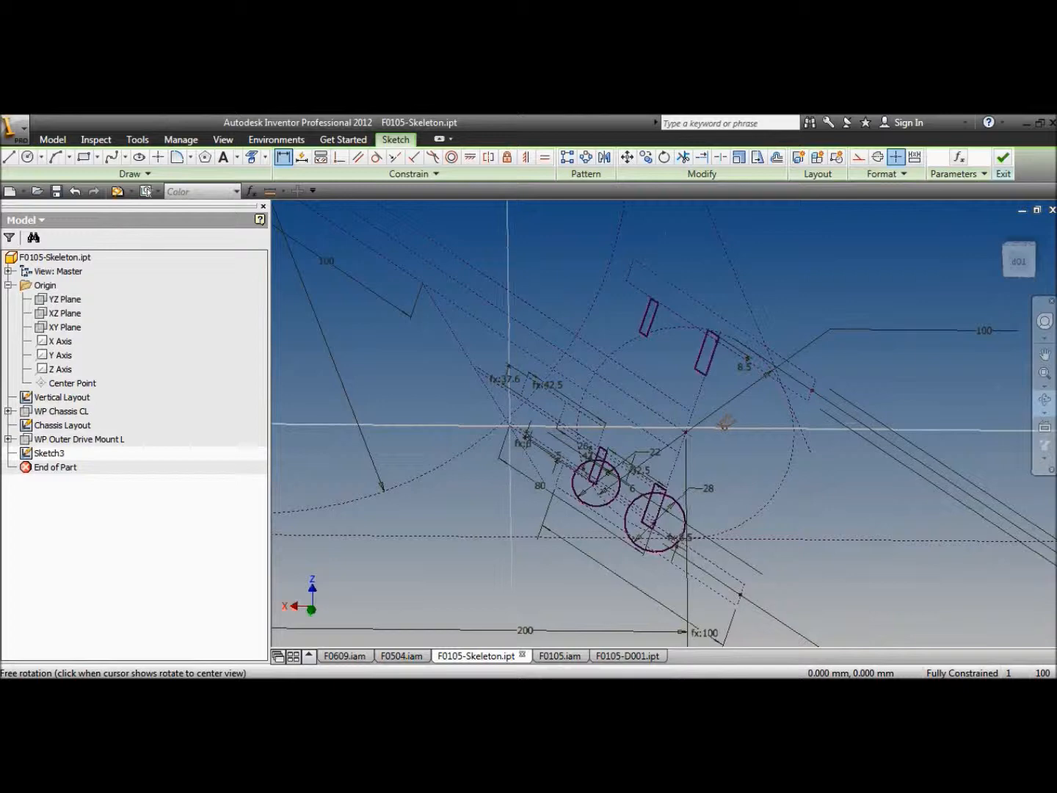
{"action": "right_click", "coordinate": [433, 392]}
{"action": "left_click", "coordinate": [463, 396]}
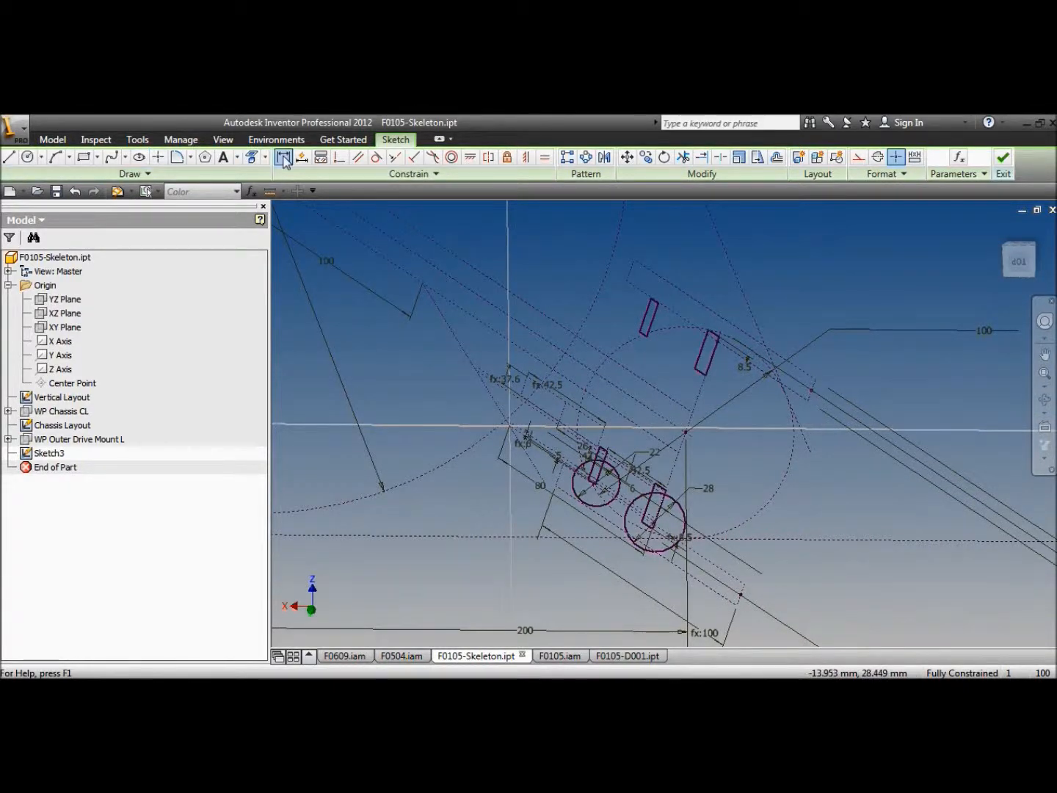
{"action": "left_click", "coordinate": [251, 157]}
{"action": "scroll", "coordinate": [519, 456], "scroll_direction": "up", "scroll_amount": 3}
{"action": "scroll", "coordinate": [581, 466], "scroll_direction": "up", "scroll_amount": 4}
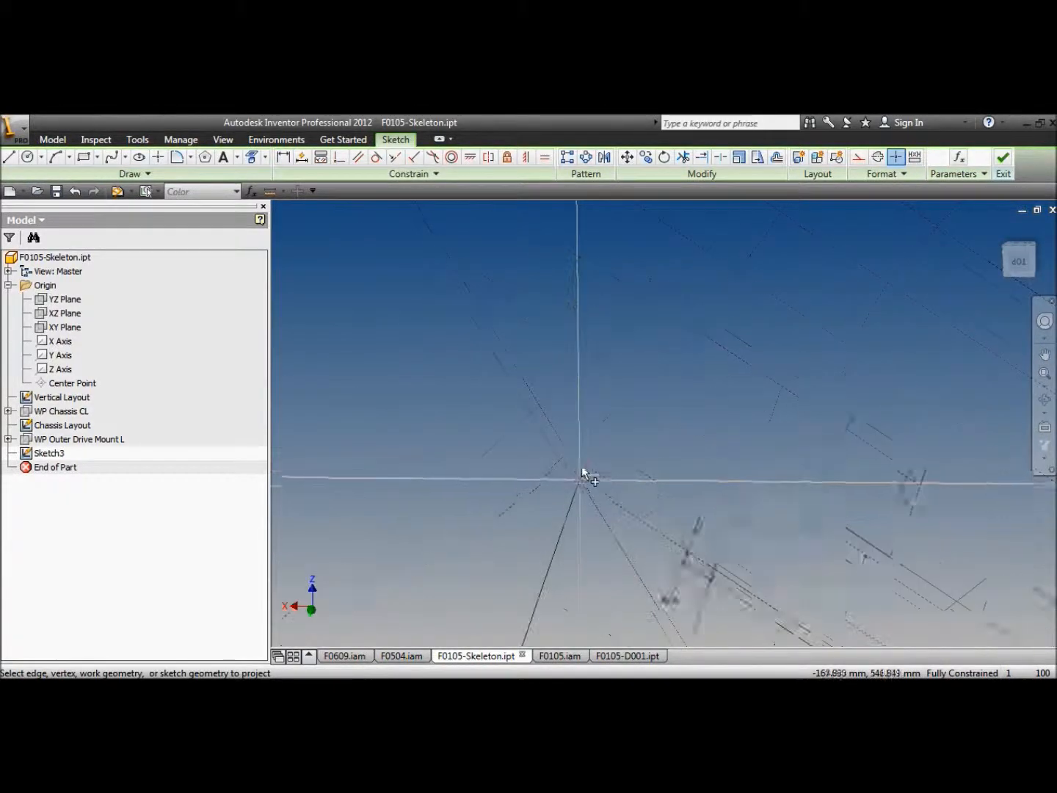
{"action": "scroll", "coordinate": [519, 399], "scroll_direction": "down", "scroll_amount": 5}
{"action": "scroll", "coordinate": [523, 405], "scroll_direction": "down", "scroll_amount": 4}
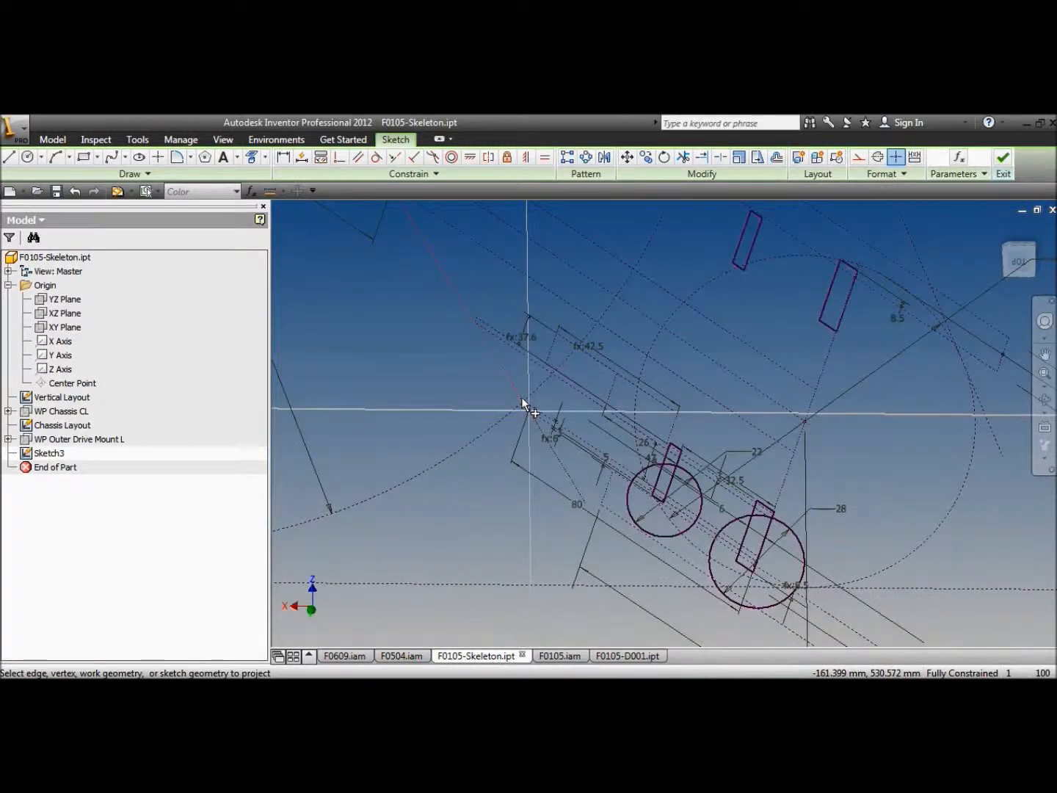
Step: Sketch a three-point rectangle around the two bearing circles, roughly aligned with the sloping layout centreline
{"action": "left_click", "coordinate": [1020, 262]}
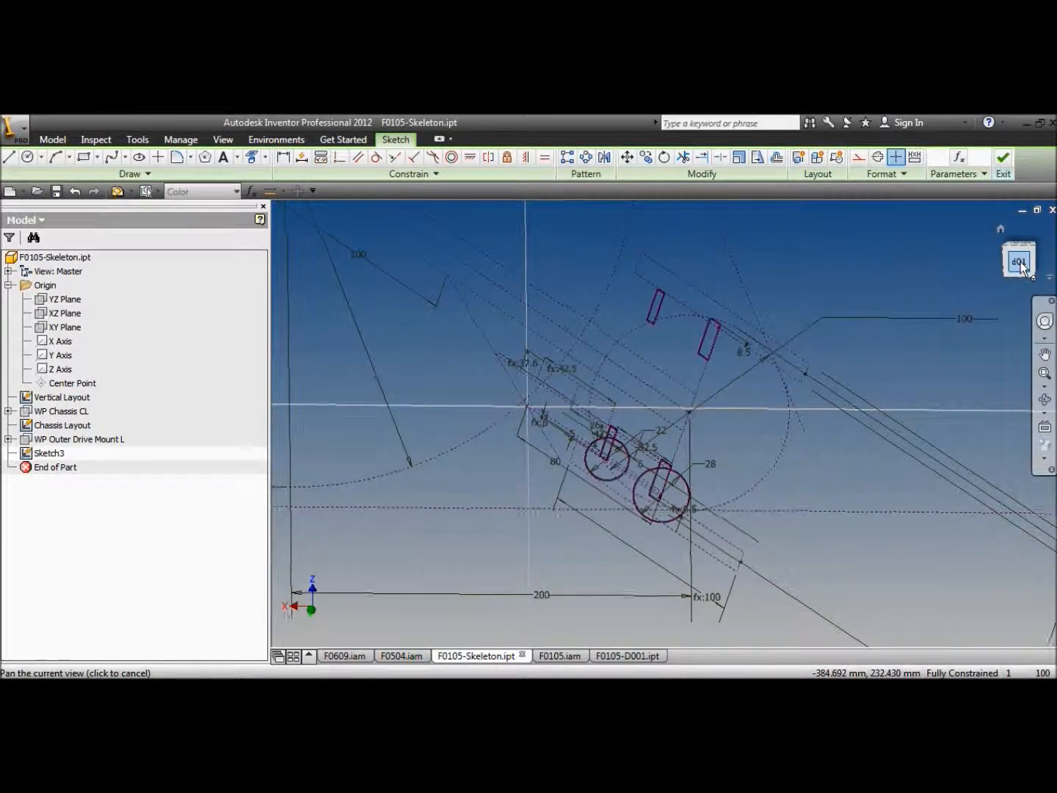
{"action": "scroll", "coordinate": [631, 480], "scroll_direction": "up", "scroll_amount": 5}
{"action": "scroll", "coordinate": [628, 485], "scroll_direction": "down", "scroll_amount": 2}
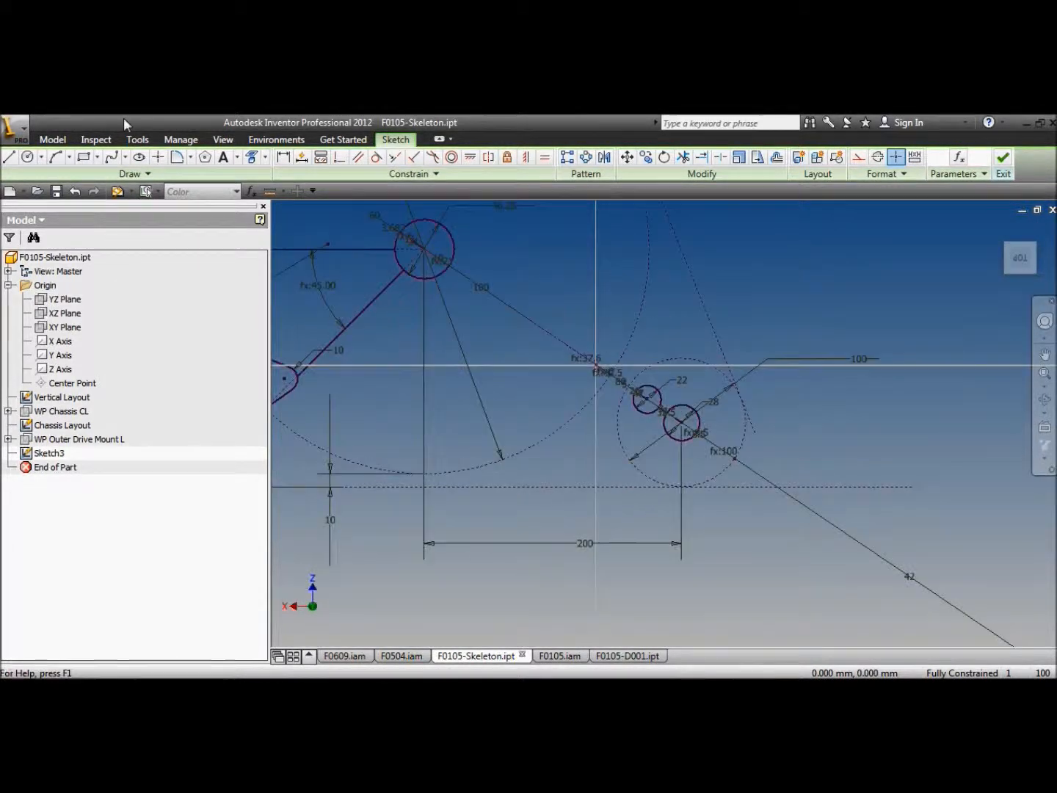
{"action": "left_click", "coordinate": [98, 158]}
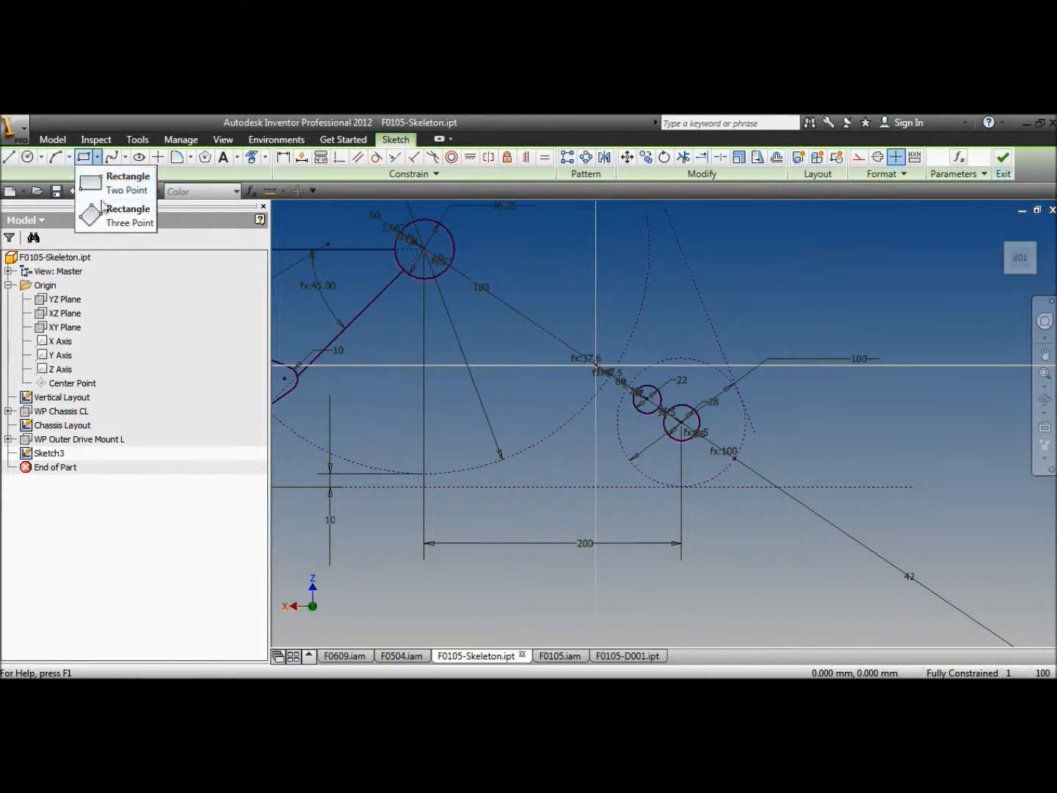
{"action": "left_click", "coordinate": [110, 215]}
{"action": "left_click", "coordinate": [552, 388]}
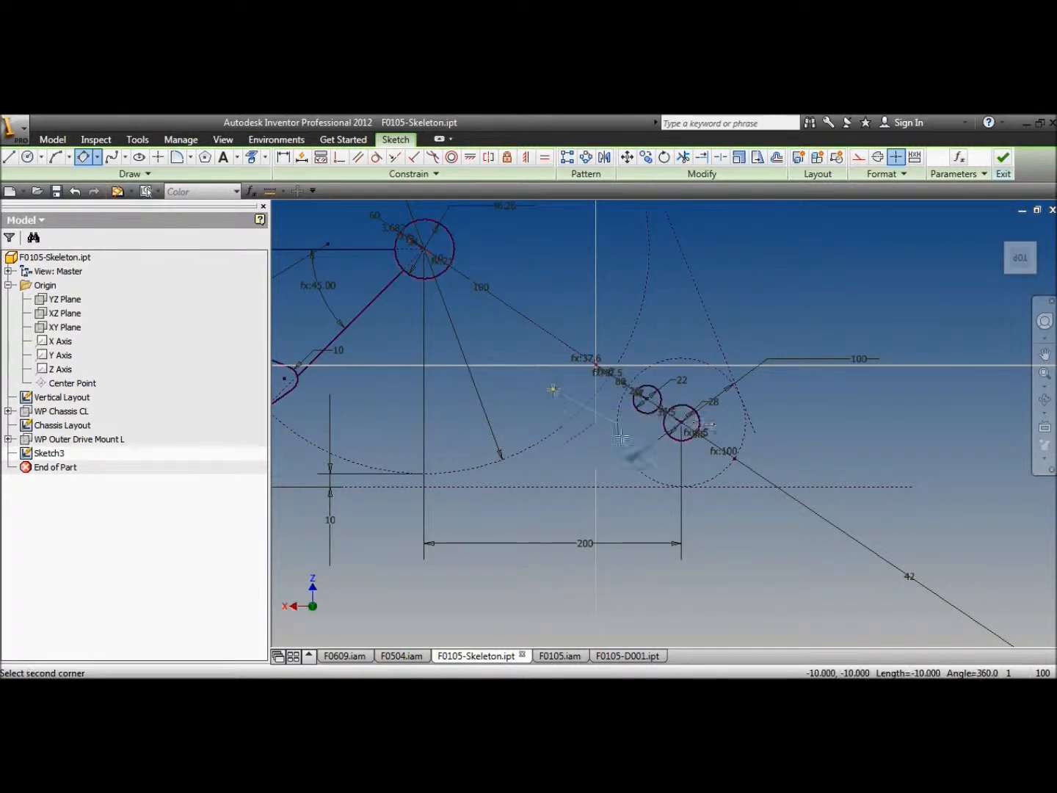
{"action": "left_click", "coordinate": [671, 471]}
{"action": "left_click", "coordinate": [726, 389]}
{"action": "right_click", "coordinate": [529, 277]}
{"action": "left_click", "coordinate": [458, 268]}
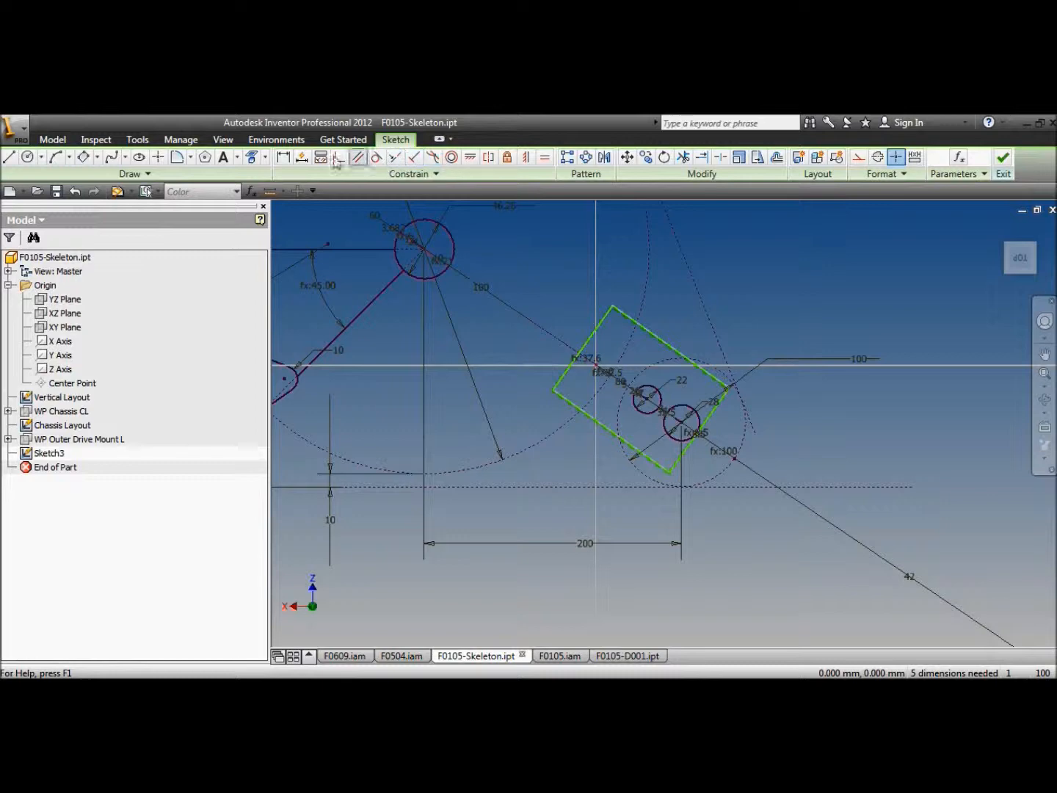
{"action": "left_click", "coordinate": [253, 156]}
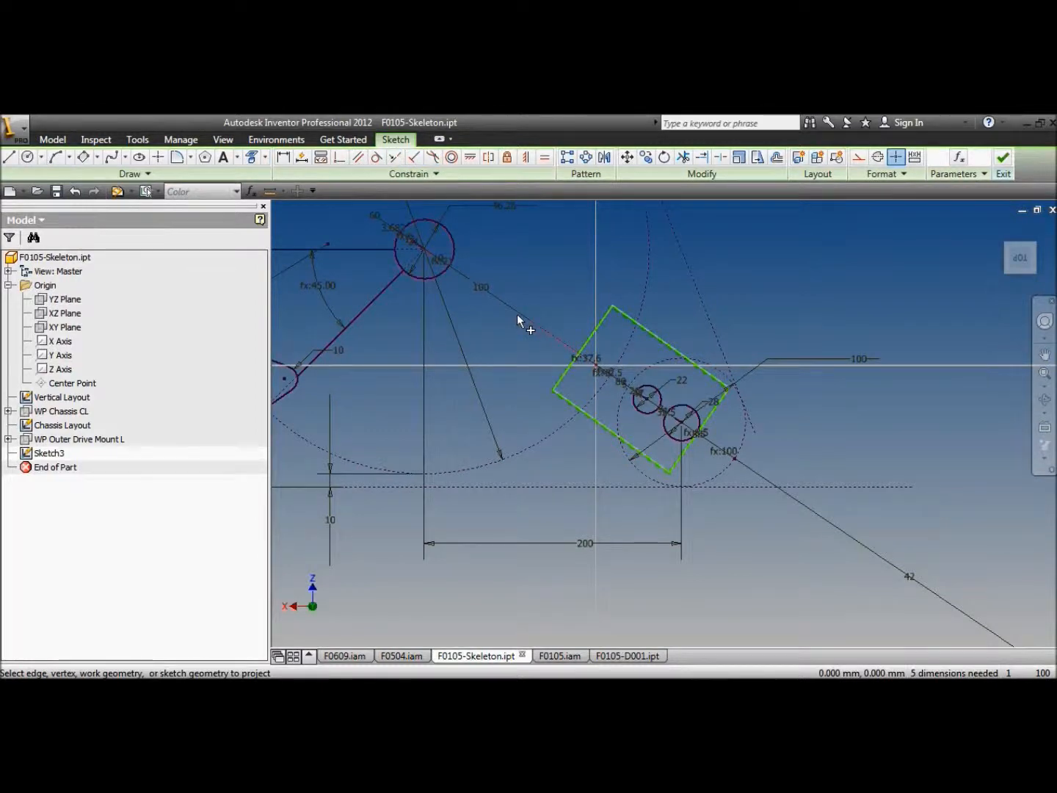
{"action": "key", "text": "Escape"}
{"action": "left_click", "coordinate": [468, 158]}
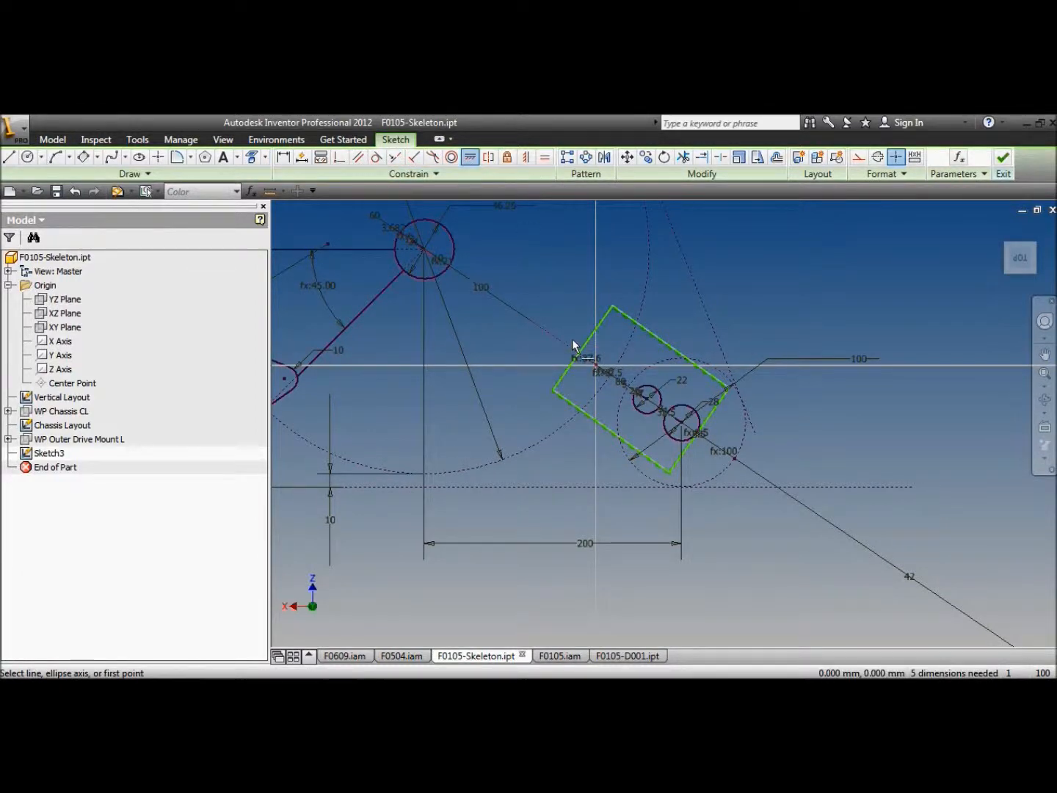
Step: Constrain the rectangle's lower long edge parallel to the sloping centreline and the midpoint of its upper-left short edge coincident with the axes' crossing point
{"action": "left_click", "coordinate": [366, 164]}
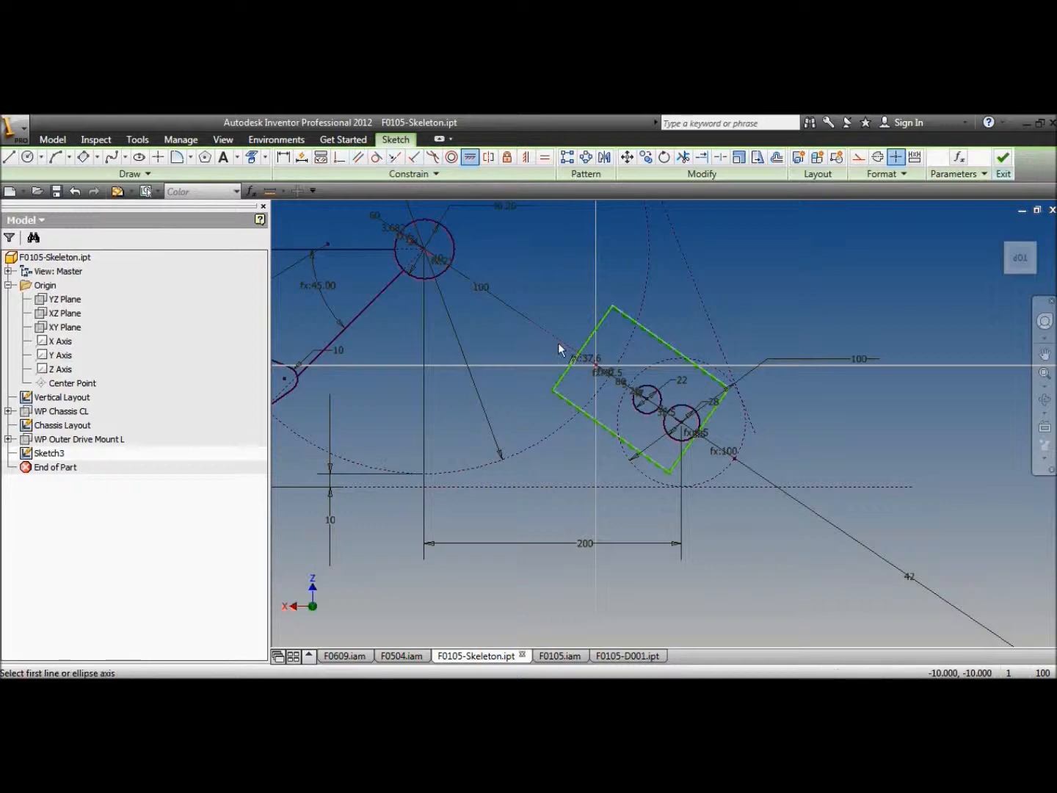
{"action": "left_click", "coordinate": [566, 395]}
{"action": "left_click", "coordinate": [556, 340]}
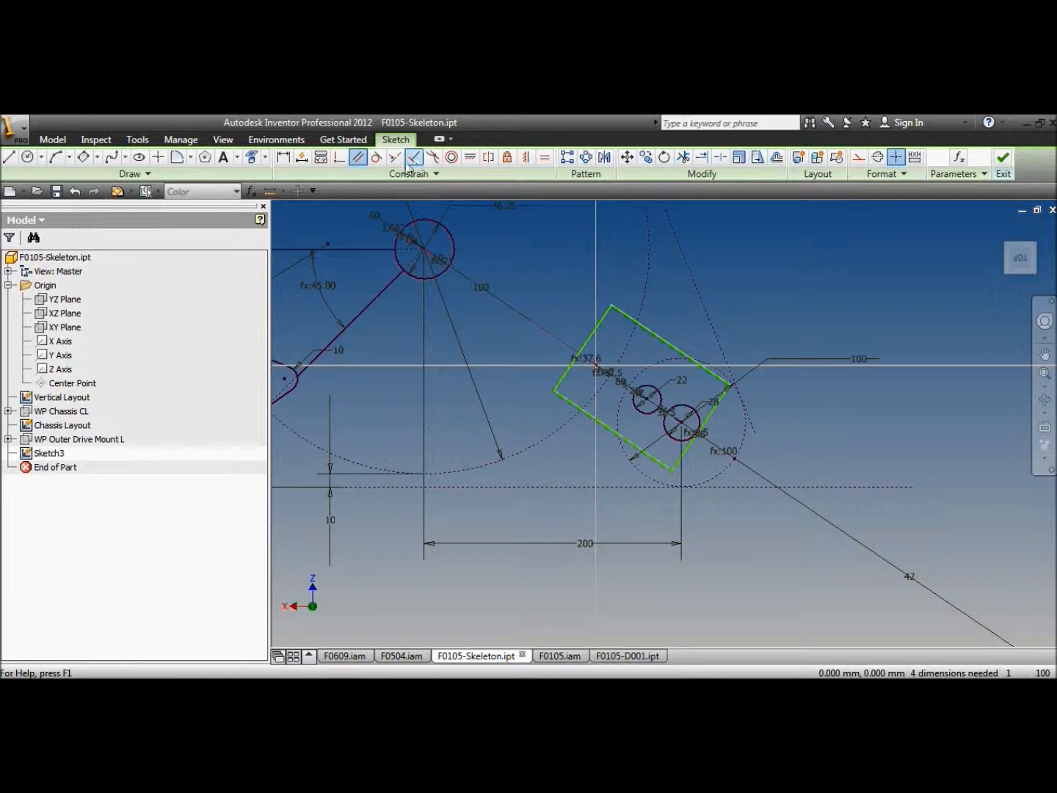
{"action": "left_click", "coordinate": [339, 157]}
{"action": "left_click", "coordinate": [584, 348]}
{"action": "left_click", "coordinate": [595, 363]}
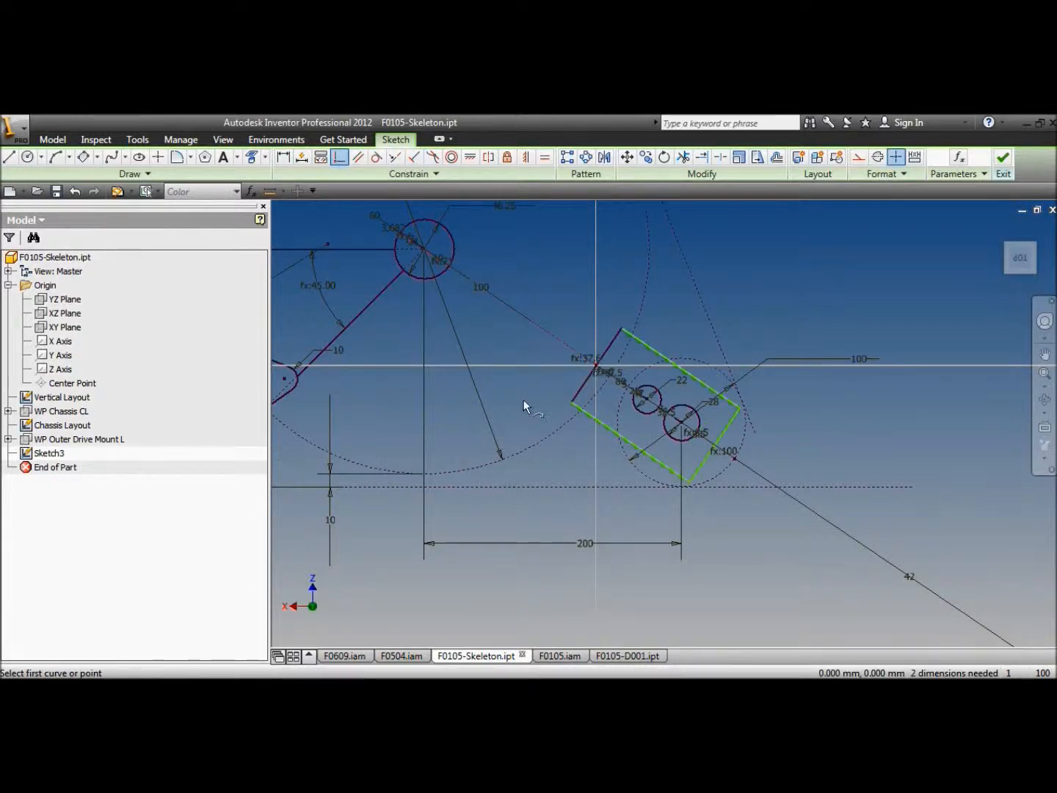
Step: Dimension the spacing between the two long edges of the drive mount rectangle at 80 mm
{"action": "scroll", "coordinate": [697, 450], "scroll_direction": "up", "scroll_amount": 3}
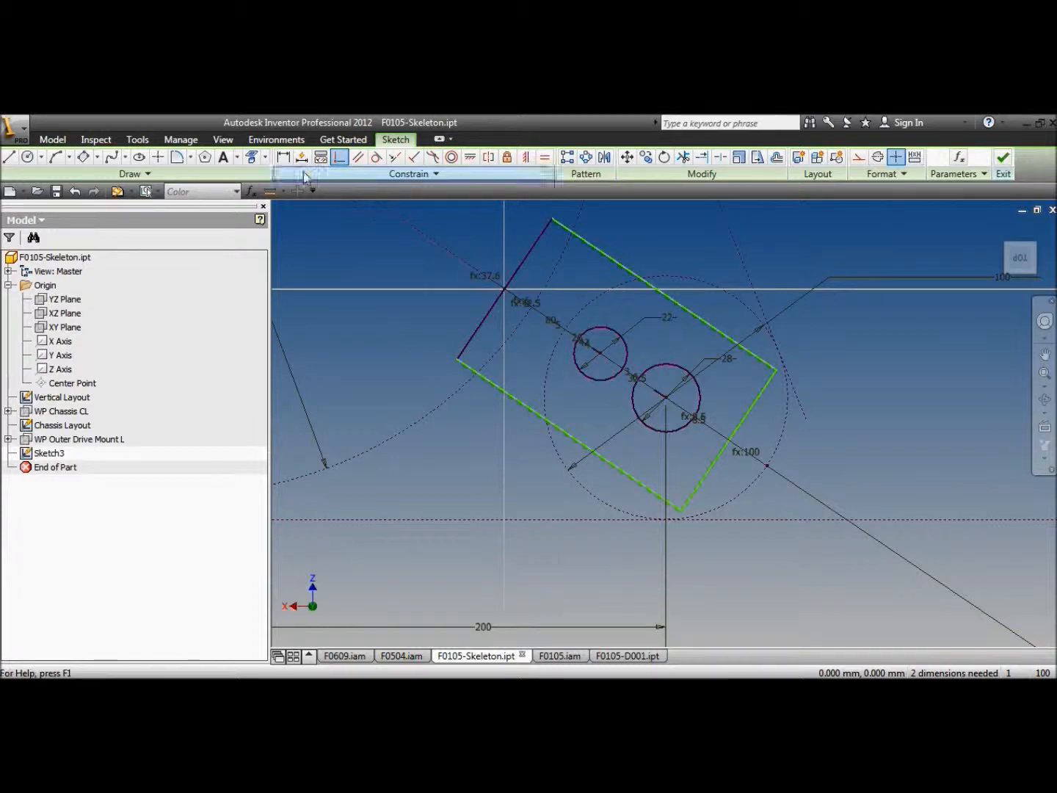
{"action": "left_click", "coordinate": [283, 155]}
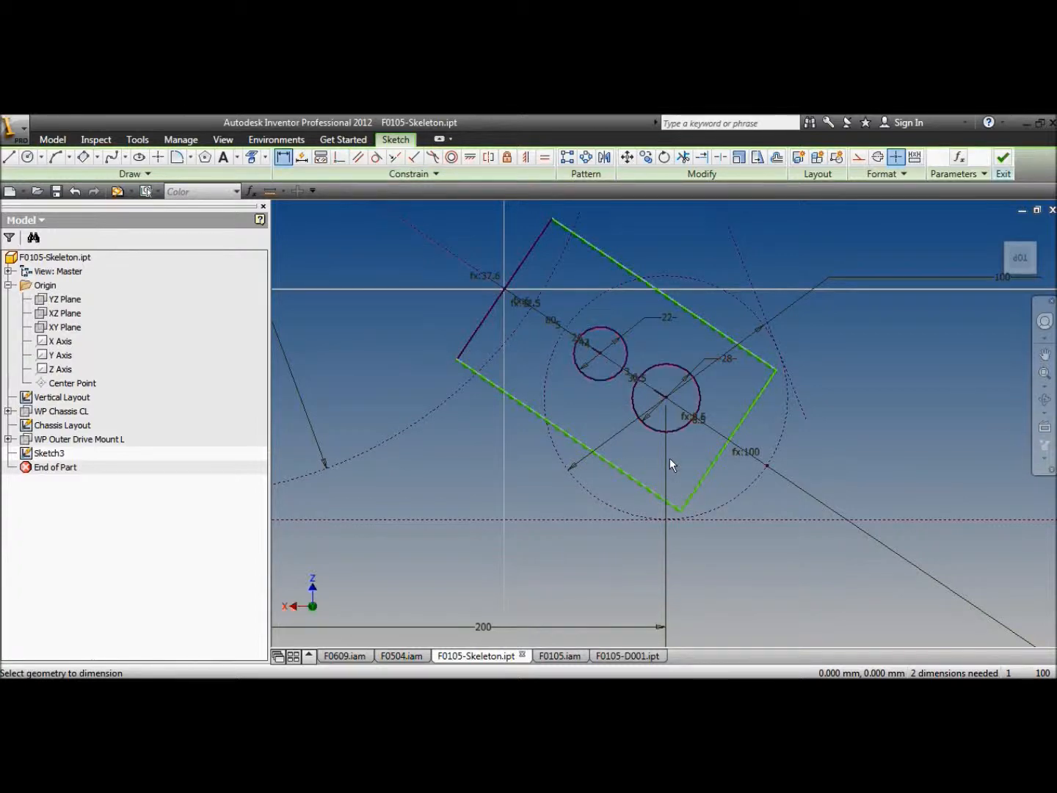
{"action": "left_click", "coordinate": [491, 389]}
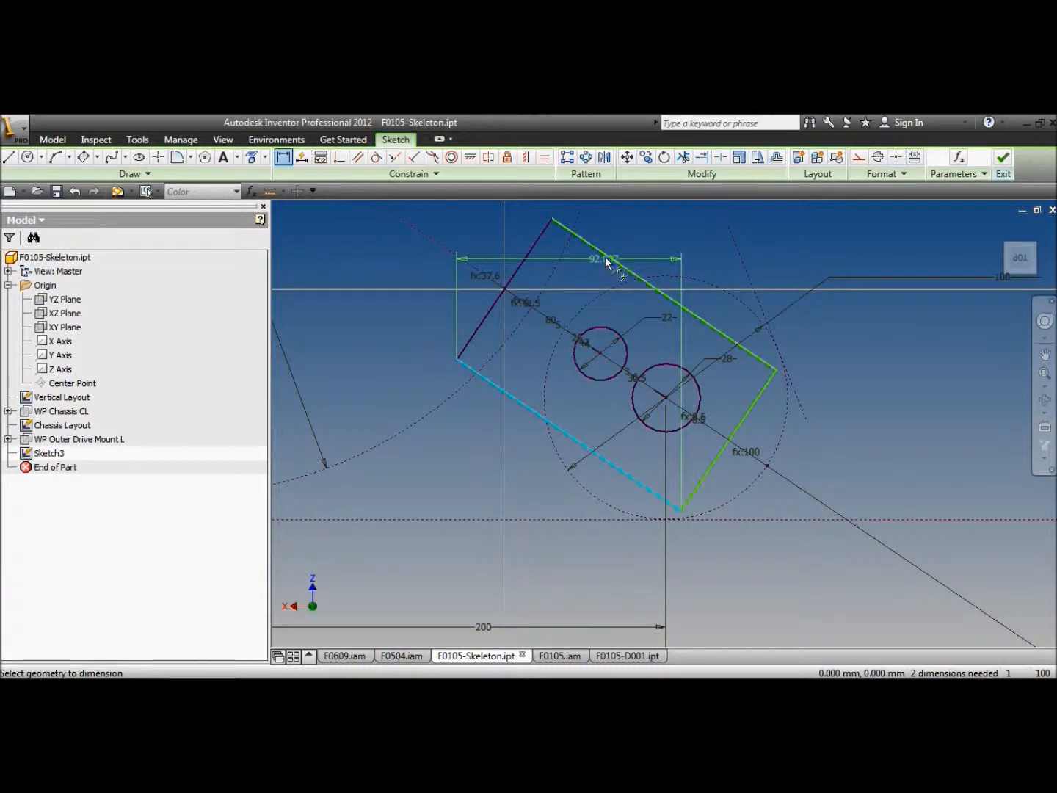
{"action": "left_click", "coordinate": [611, 260]}
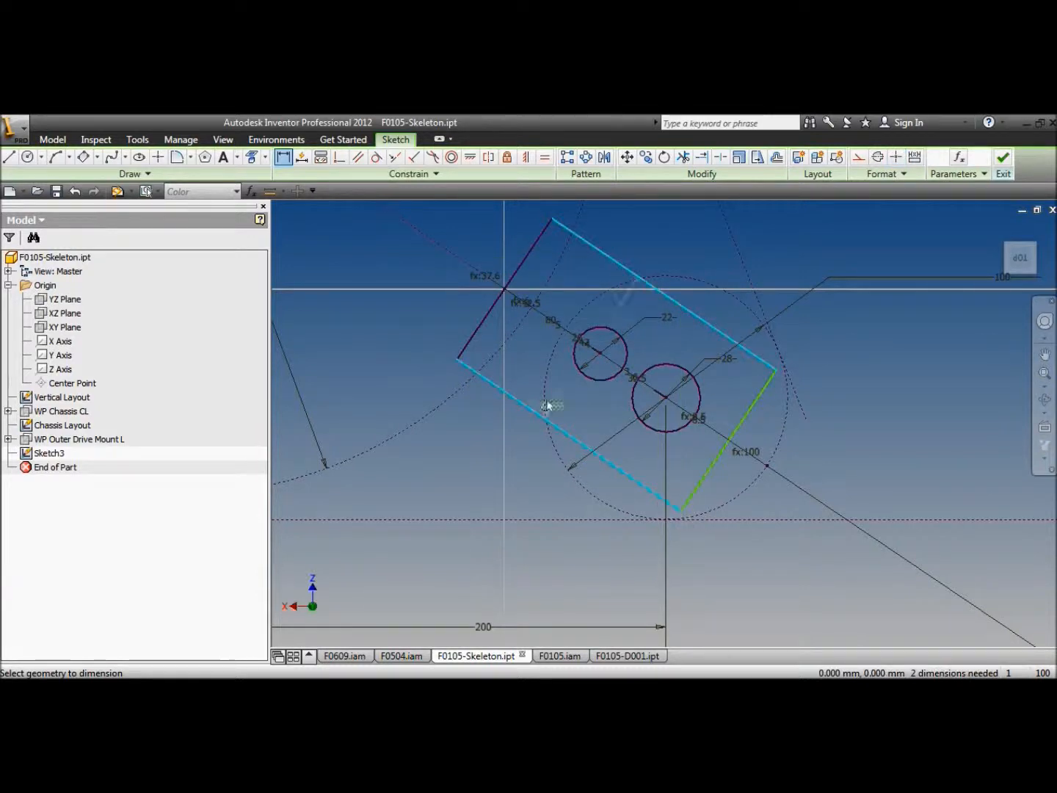
{"action": "left_click", "coordinate": [413, 262]}
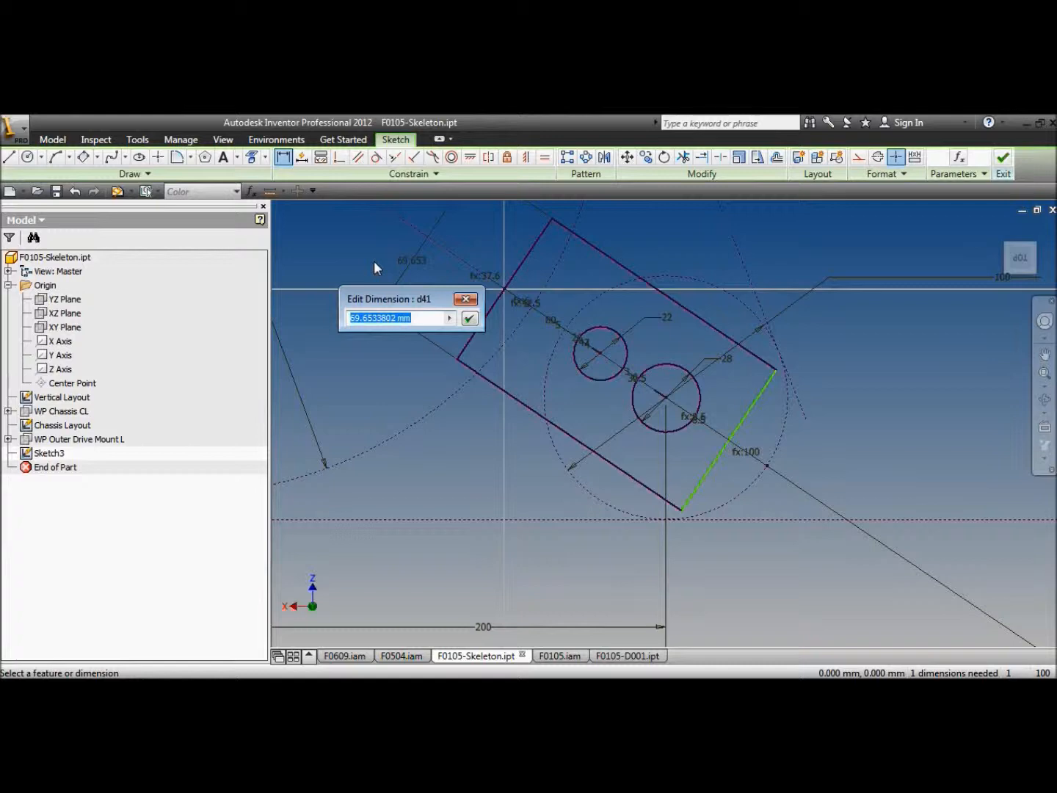
{"action": "type", "text": "60"}
{"action": "key", "text": "Return"}
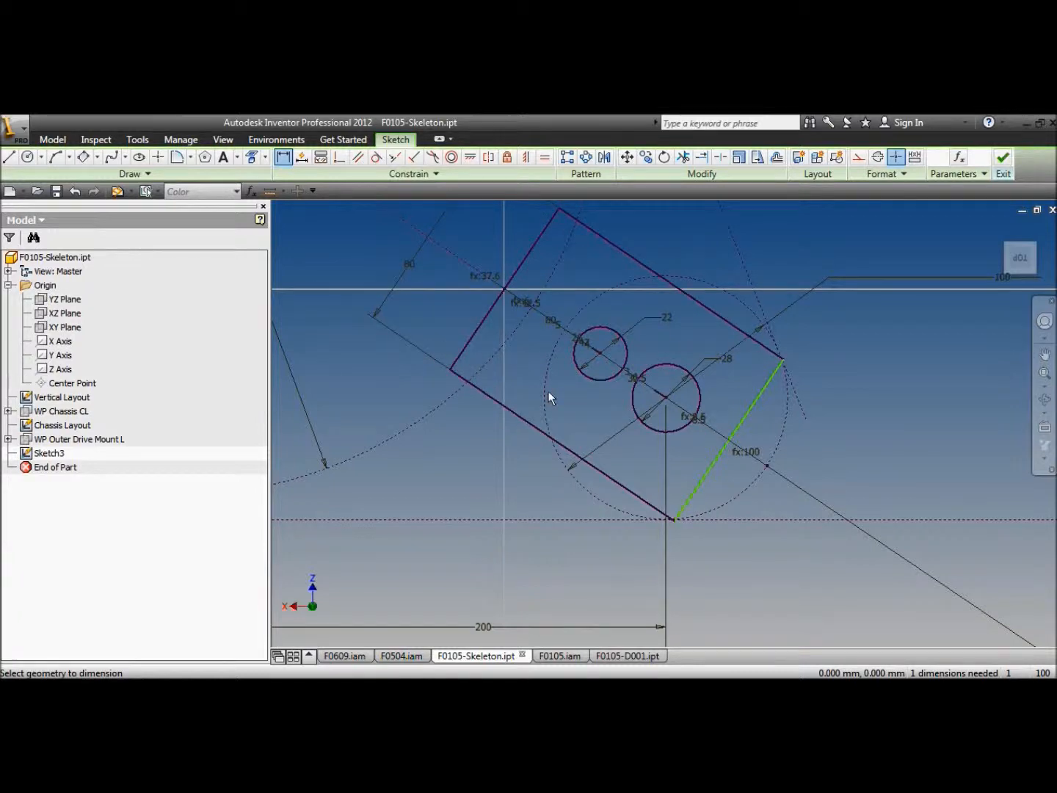
Step: Dimension the rectangle's lower-right short edge 25 mm from the centre of the larger bearing circle
{"action": "left_click", "coordinate": [711, 468]}
{"action": "left_click", "coordinate": [725, 367]}
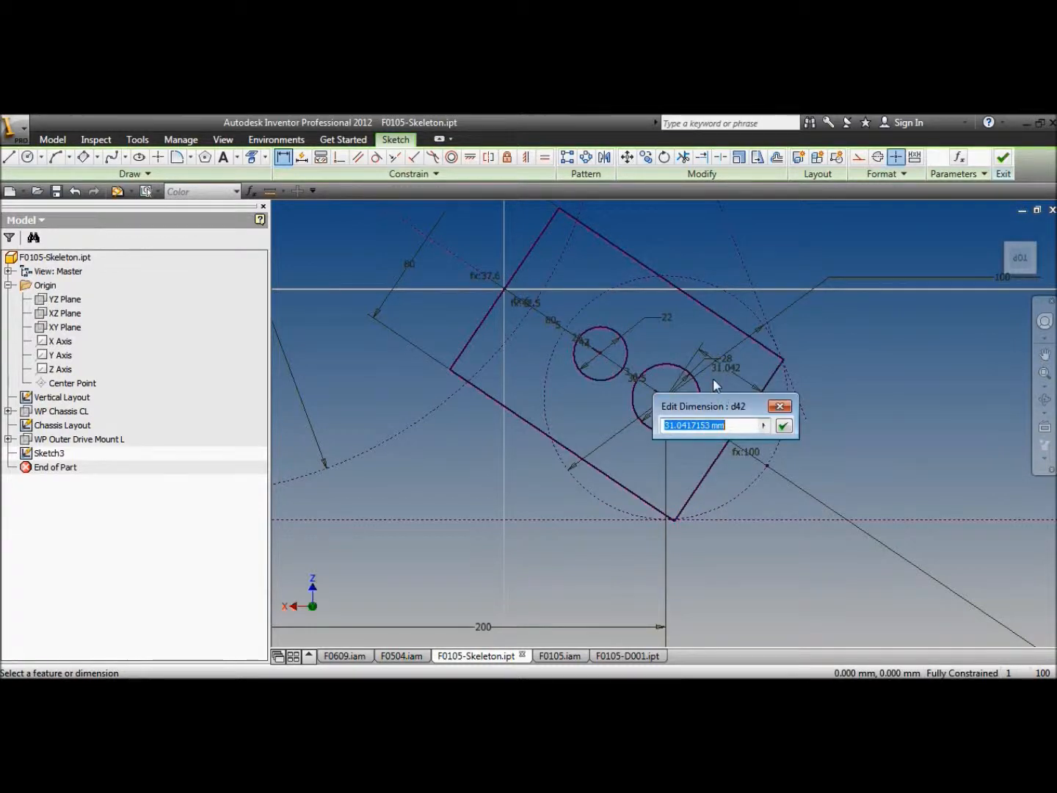
{"action": "type", "text": "25"}
{"action": "key", "text": "Return"}
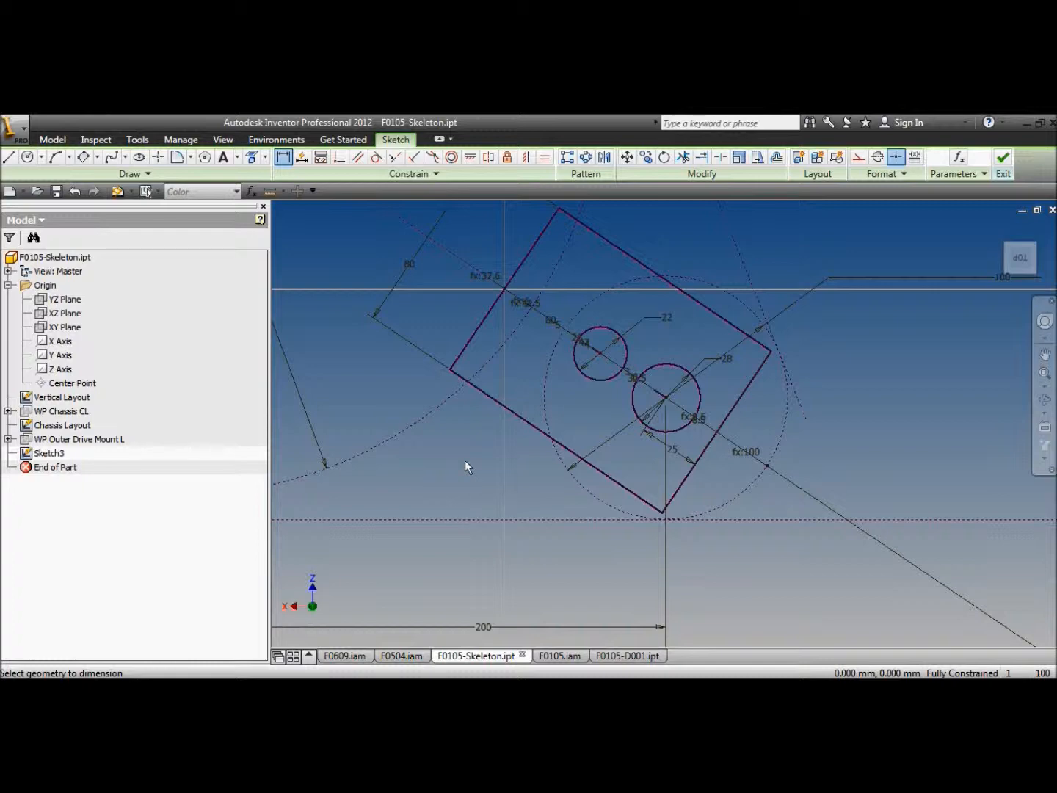
Step: Switch to the F0504 assembly, inspect the mount beside the wheel and measure the end edge of its plate
{"action": "left_click", "coordinate": [403, 655]}
{"action": "left_click", "coordinate": [1044, 404]}
{"action": "left_click_drag", "start_coordinate": [723, 498], "coordinate": [716, 349]}
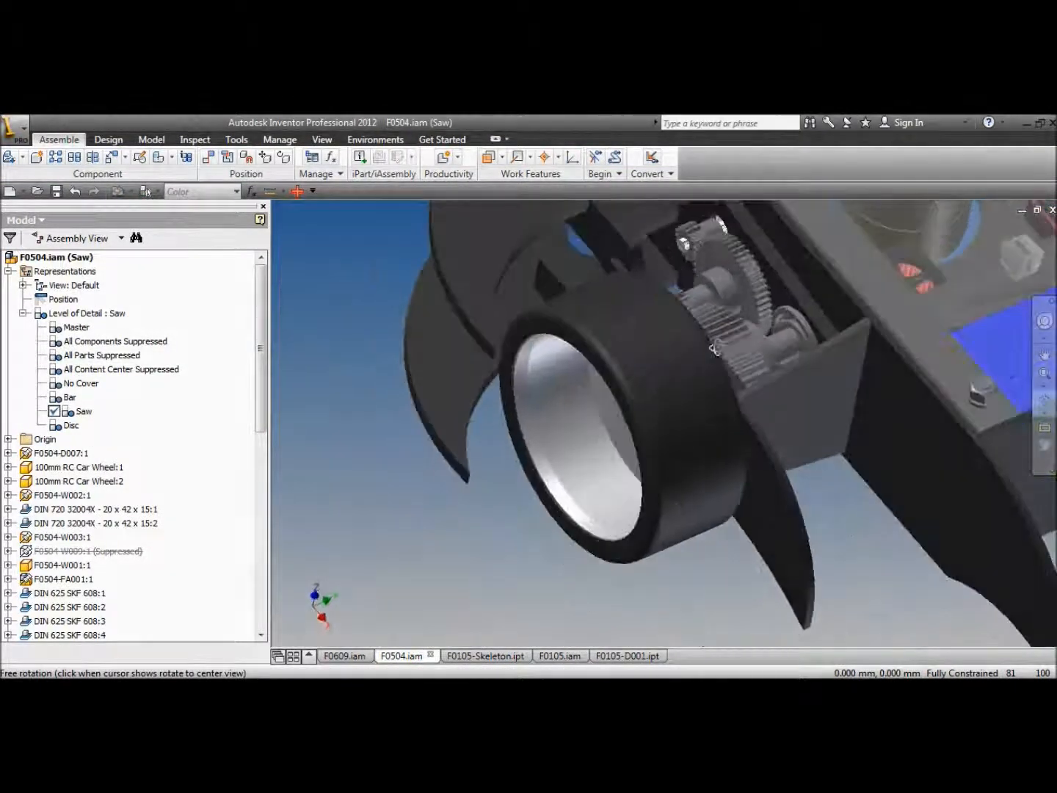
{"action": "left_click", "coordinate": [297, 192]}
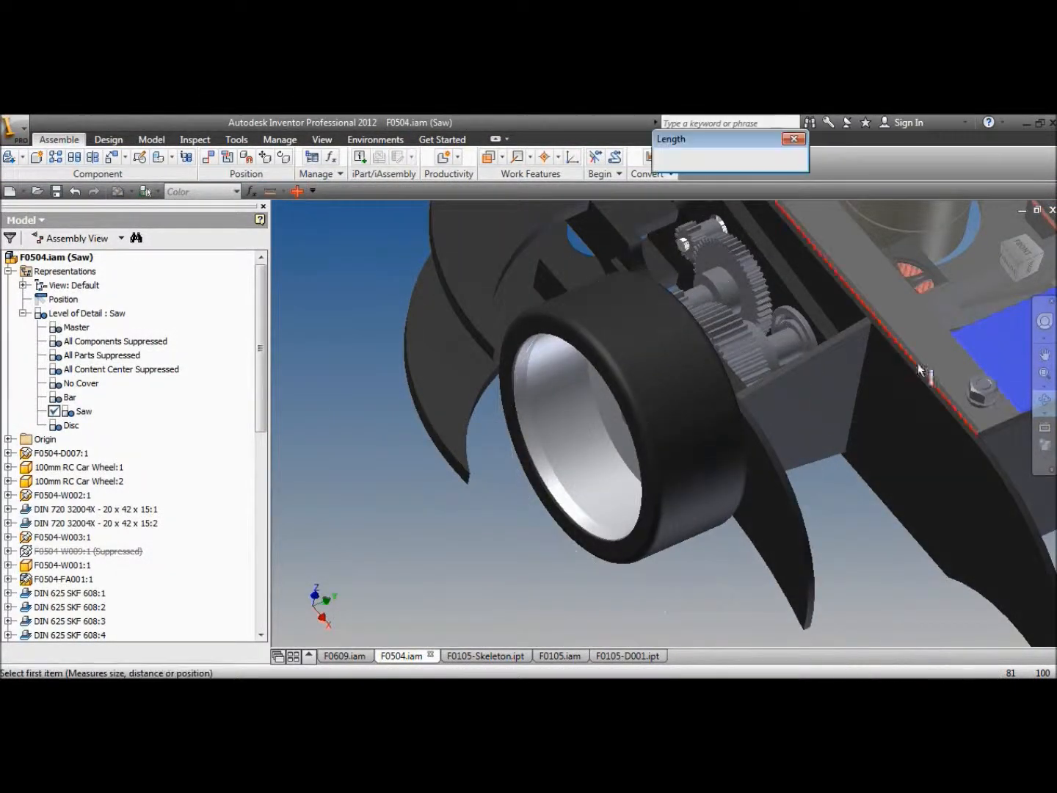
{"action": "left_click", "coordinate": [857, 397]}
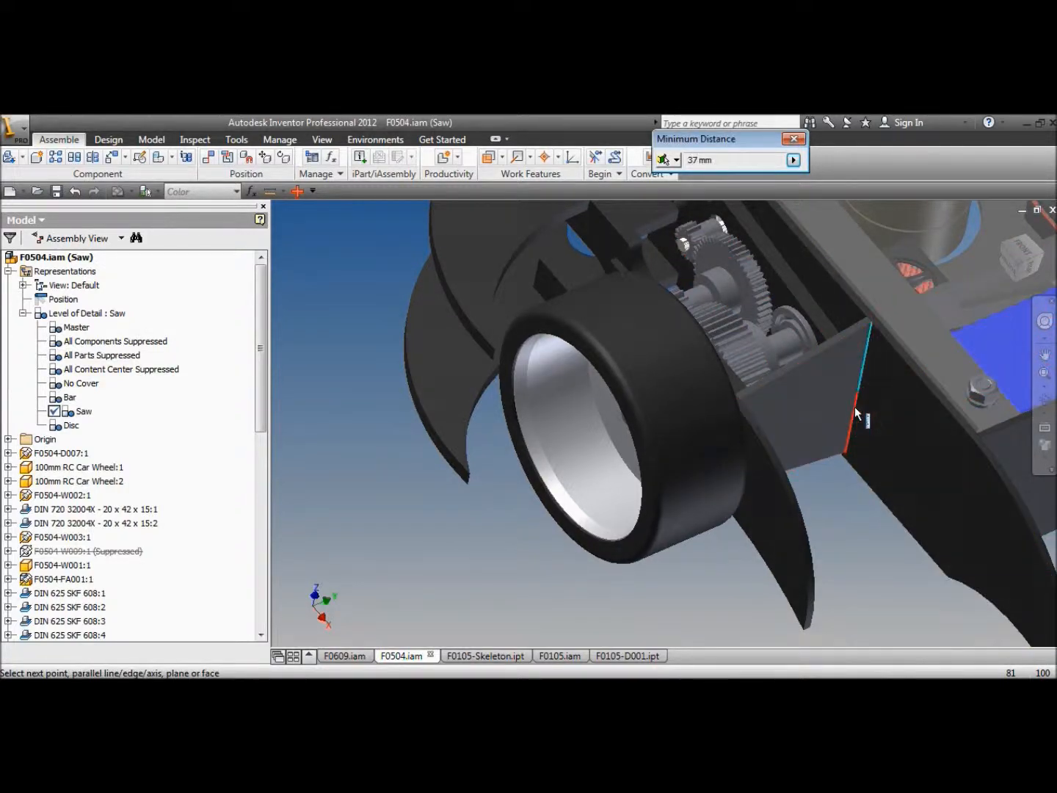
{"action": "left_click", "coordinate": [859, 404]}
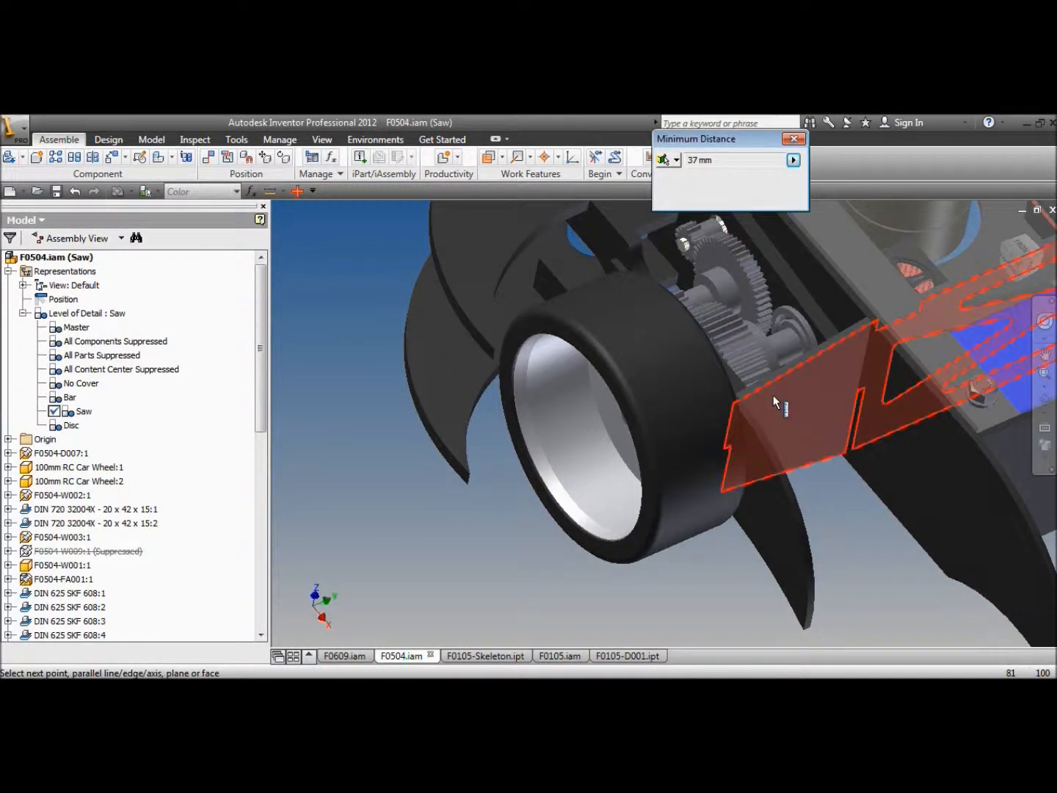
{"action": "left_click", "coordinate": [797, 138]}
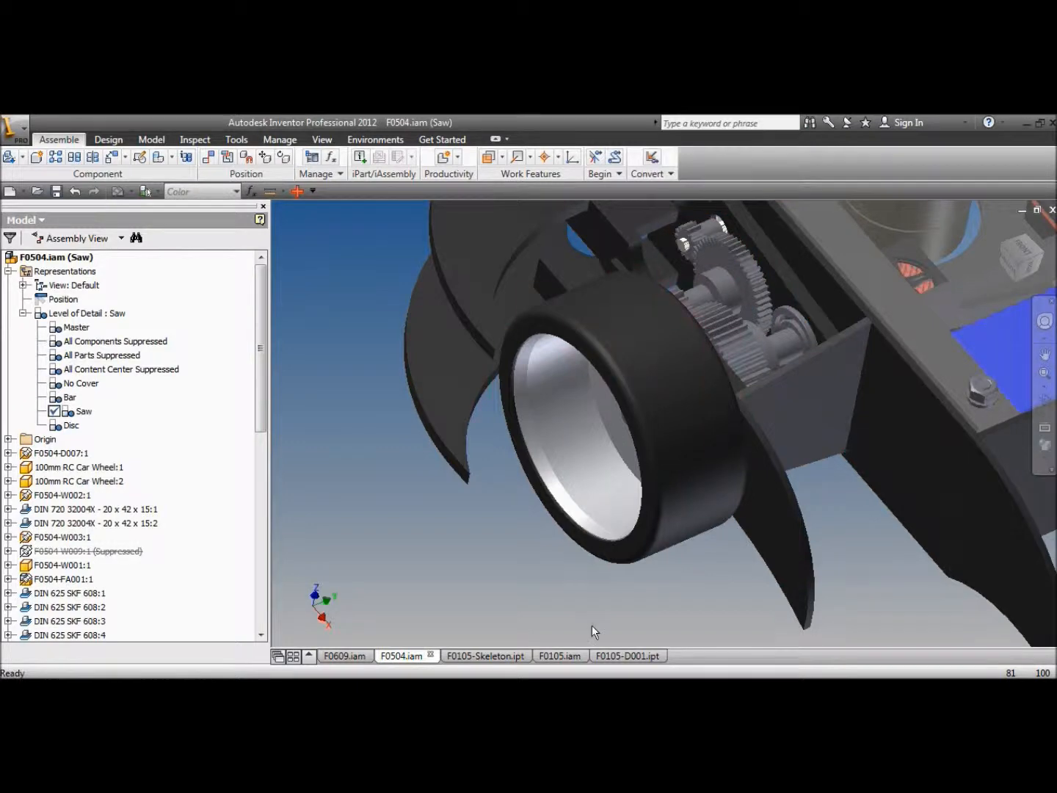
Step: Return to the F0105-Skeleton part and set the rectangle's overall width to 75 mm
{"action": "mouse_move", "coordinate": [571, 661]}
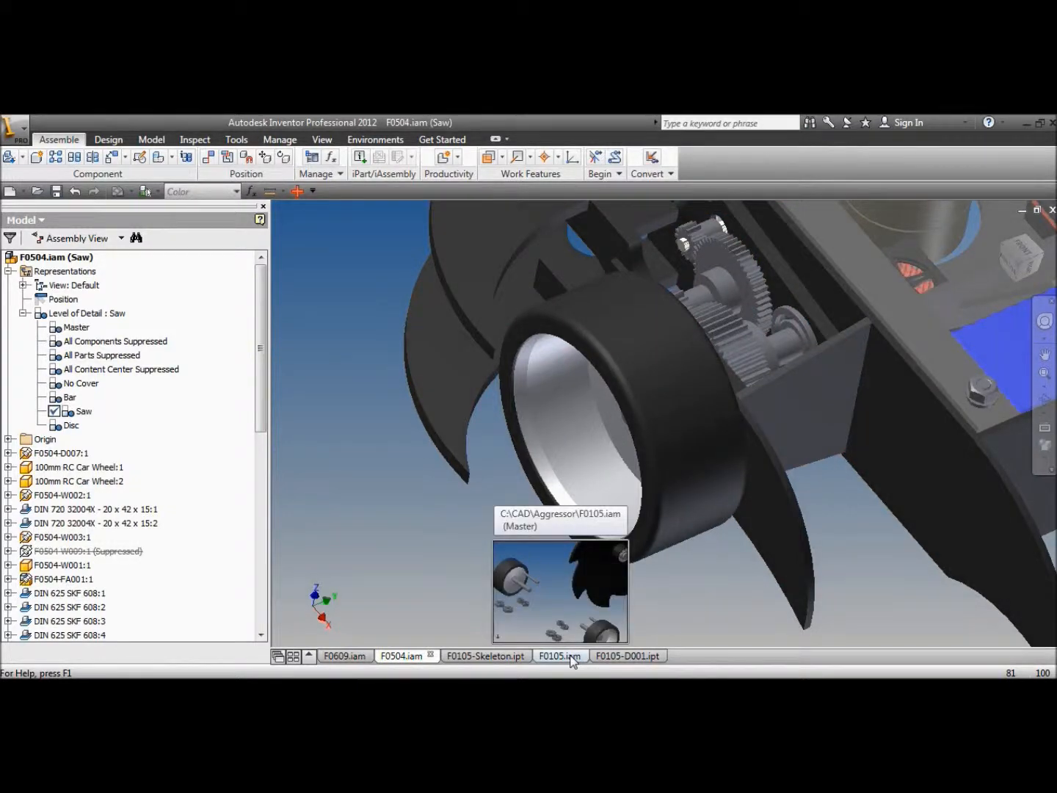
{"action": "mouse_move", "coordinate": [501, 658]}
{"action": "left_click", "coordinate": [502, 655]}
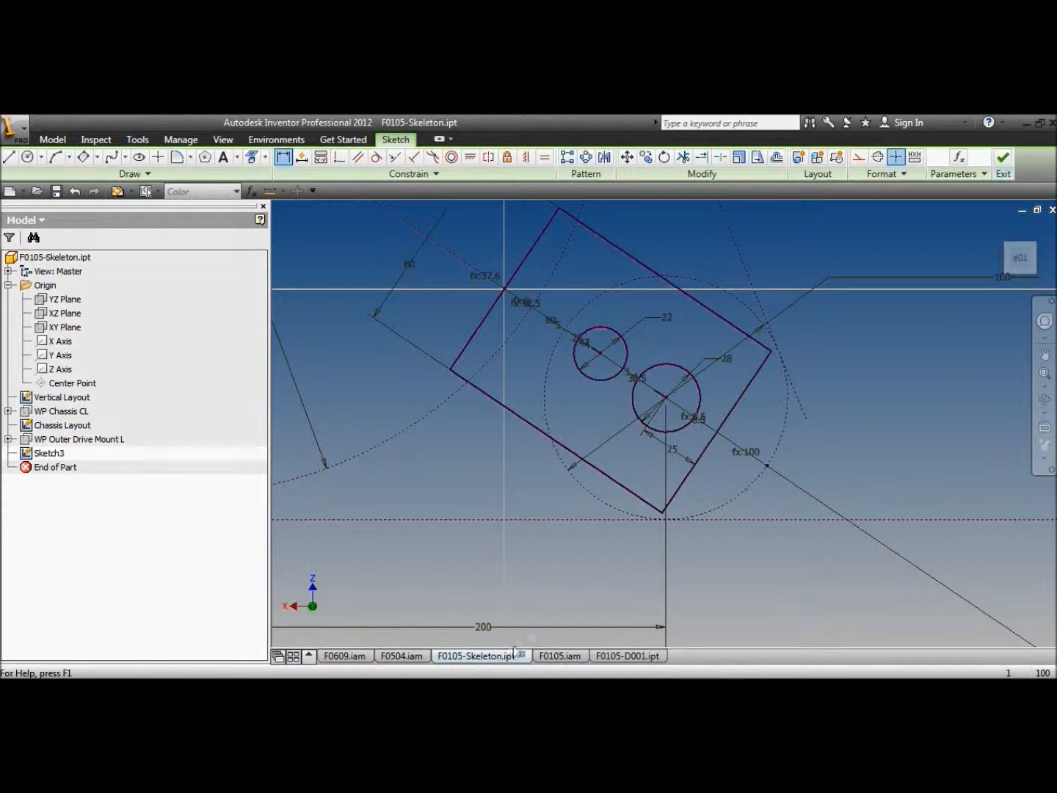
{"action": "double_click", "coordinate": [408, 262]}
{"action": "type", "text": "75"}
{"action": "key", "text": "Return"}
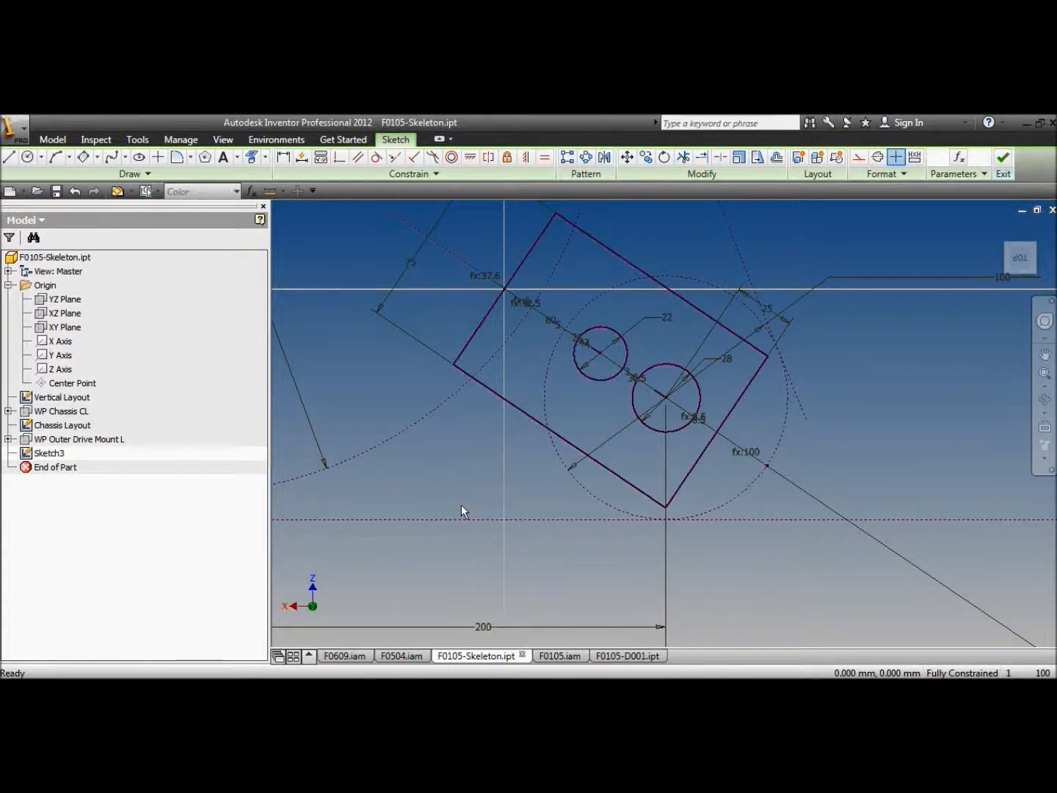
Step: Sketch two connected perpendicular construction lines just outside the rectangle's lowest corner, parallel to its edges, the second about 27.5 mm long
{"action": "scroll", "coordinate": [460, 505], "scroll_direction": "down", "scroll_amount": 8}
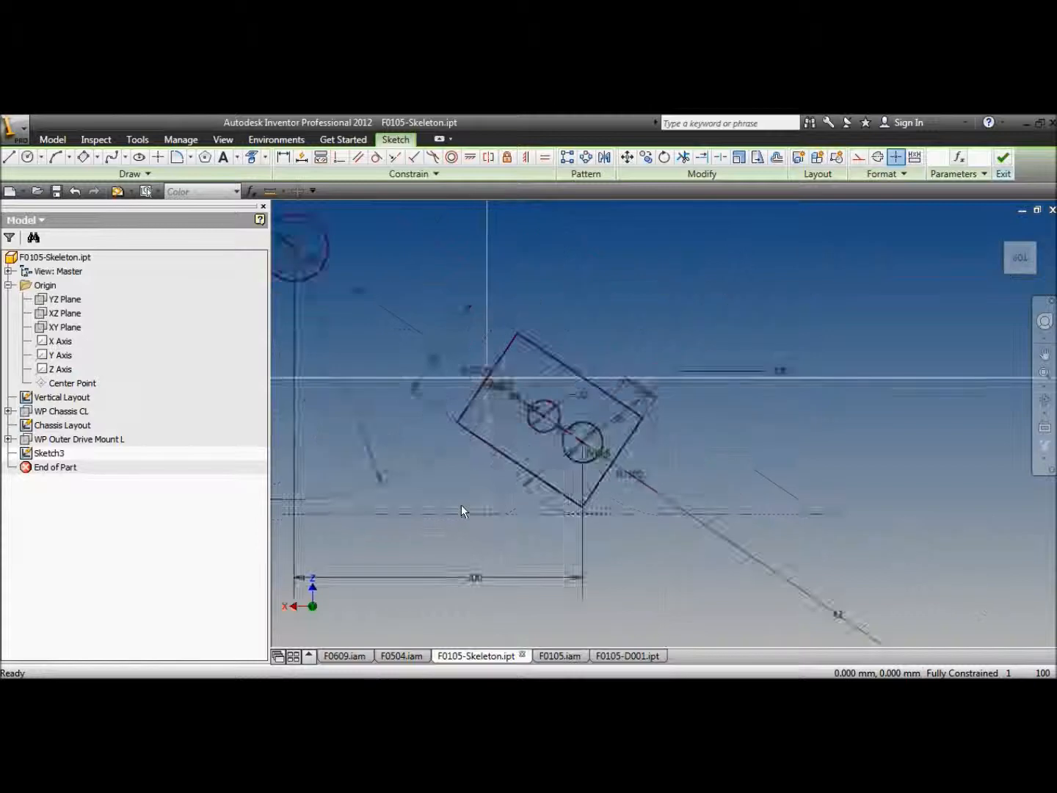
{"action": "scroll", "coordinate": [461, 505], "scroll_direction": "up", "scroll_amount": 5}
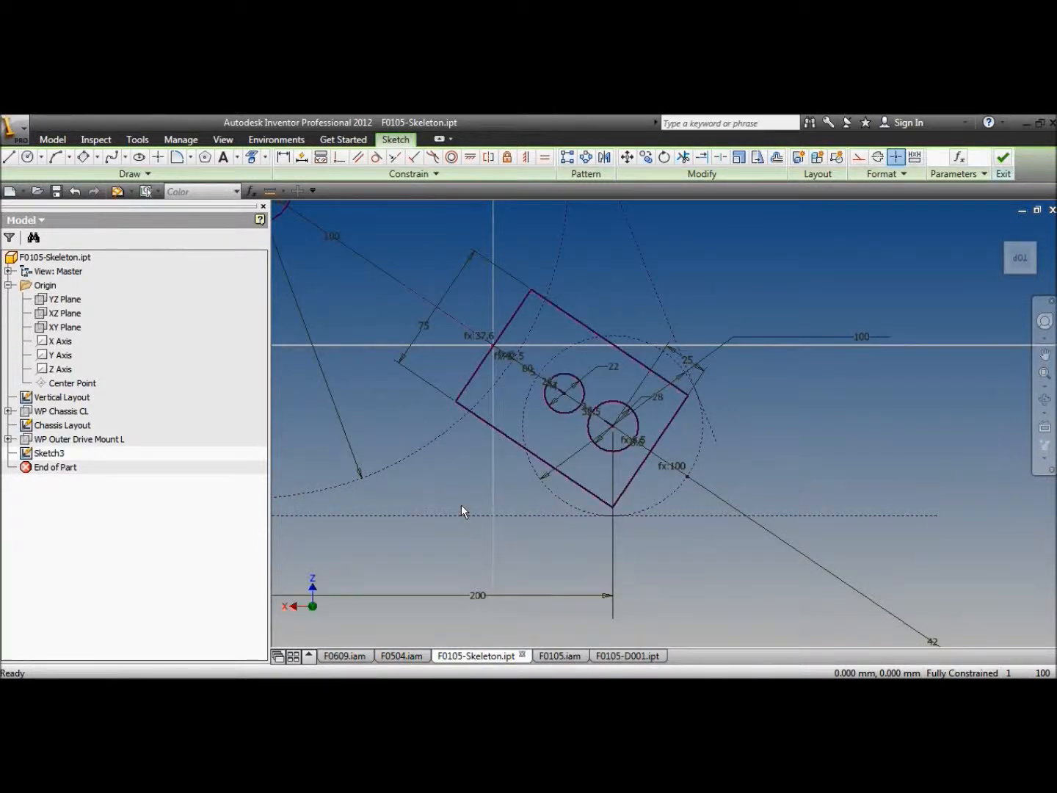
{"action": "left_click", "coordinate": [251, 156]}
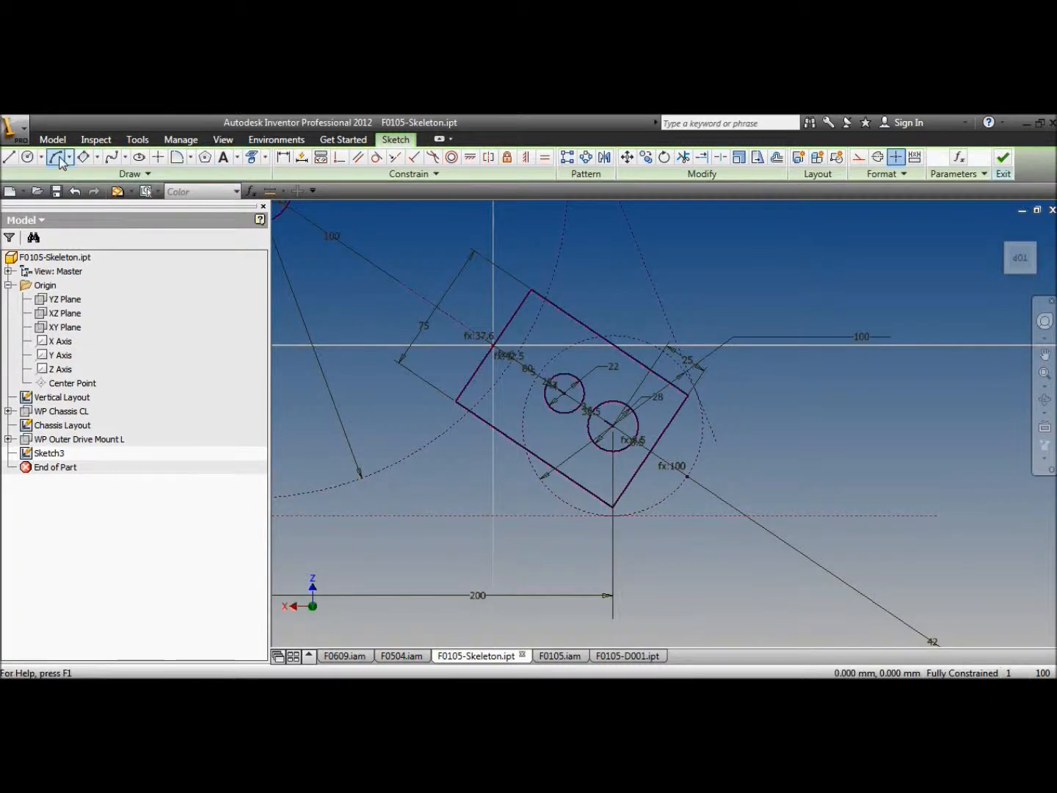
{"action": "scroll", "coordinate": [657, 570], "scroll_direction": "up", "scroll_amount": 5}
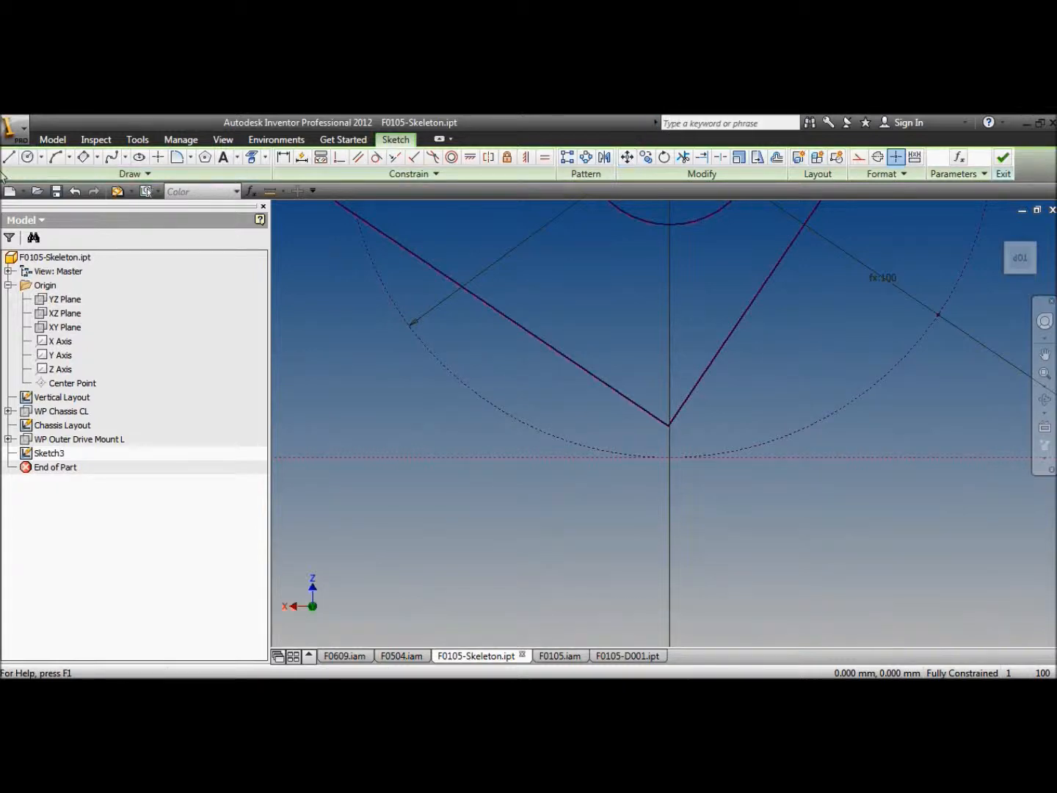
{"action": "left_click", "coordinate": [6, 156]}
{"action": "left_click", "coordinate": [858, 157]}
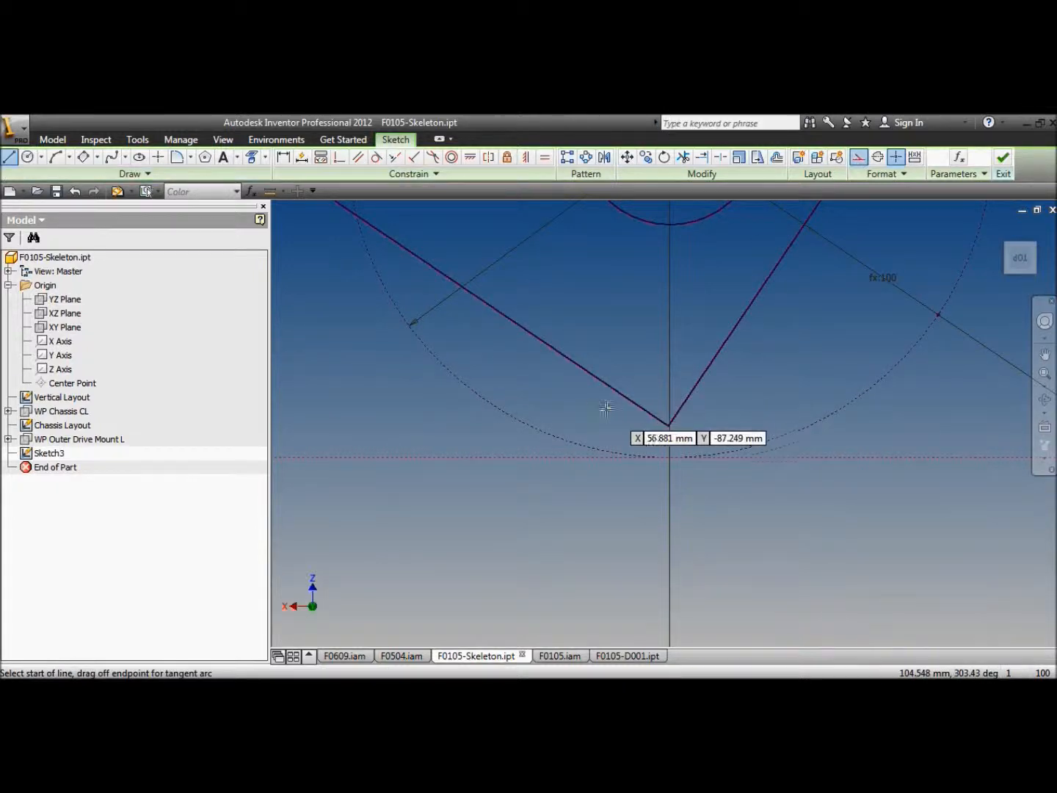
{"action": "left_click", "coordinate": [670, 445]}
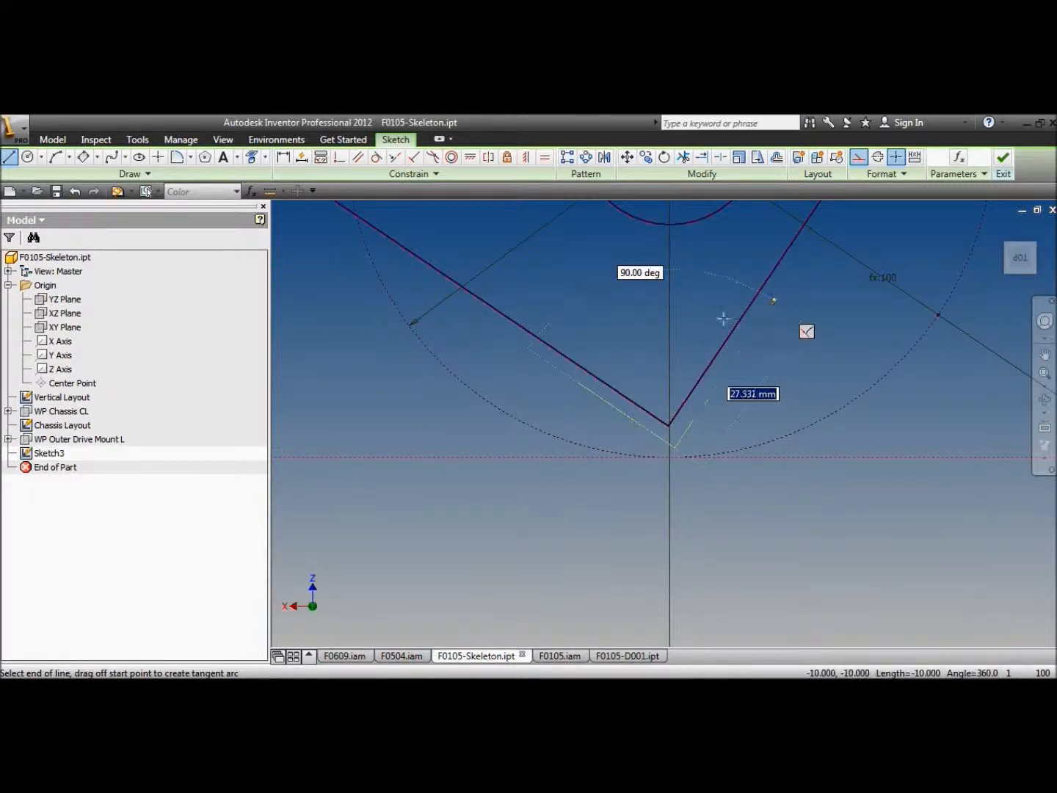
{"action": "left_click", "coordinate": [774, 297]}
Step: Dimension the offset between the rectangle's lower long edge and its parallel construction line with the Secondary_Plate_THK parameter
{"action": "left_click", "coordinate": [284, 157]}
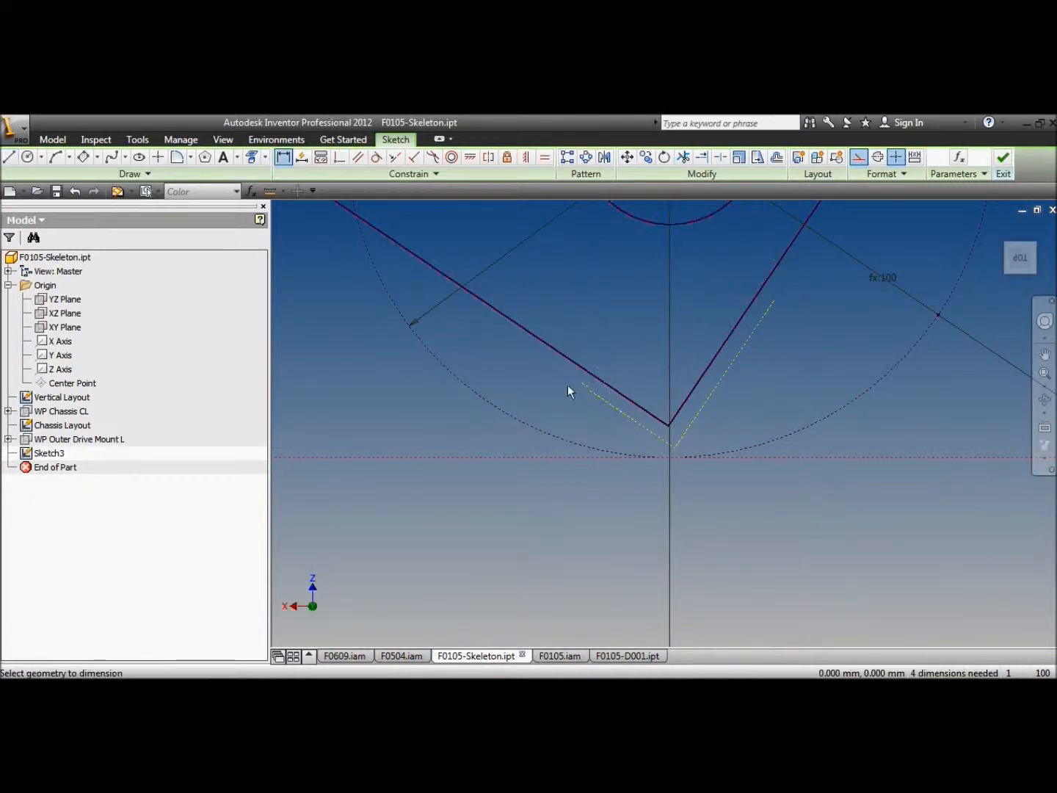
{"action": "left_click", "coordinate": [620, 391]}
{"action": "left_click", "coordinate": [621, 347]}
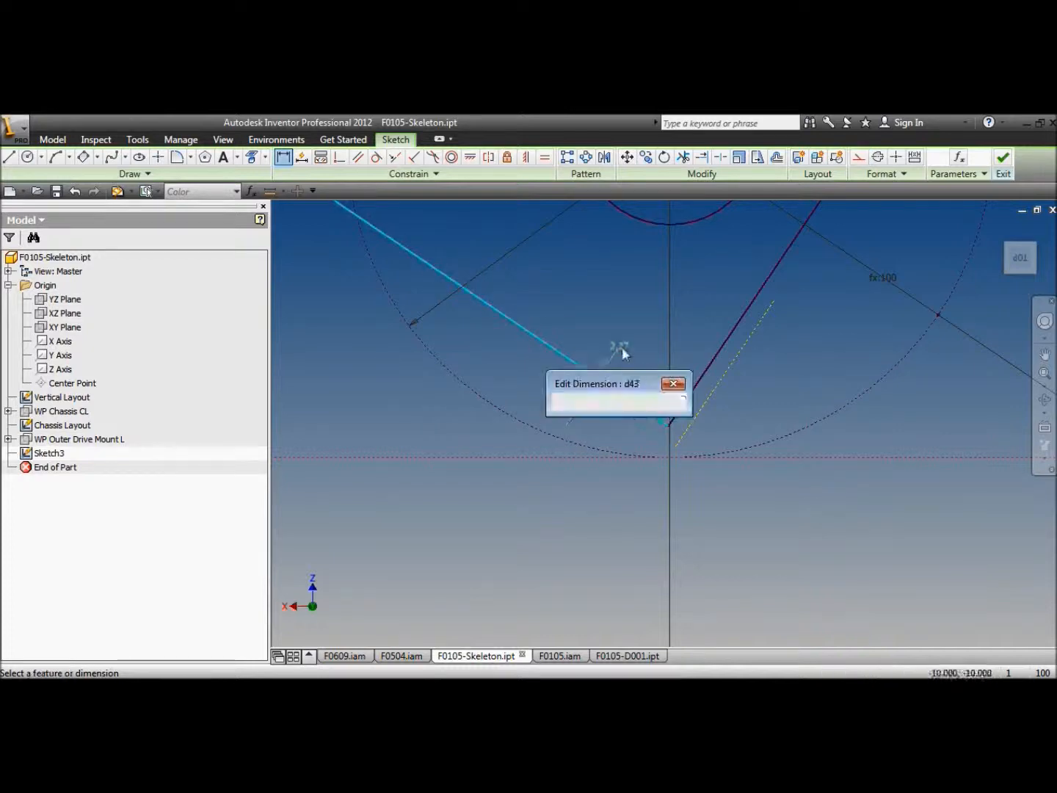
{"action": "left_click", "coordinate": [656, 403]}
{"action": "left_click", "coordinate": [681, 460]}
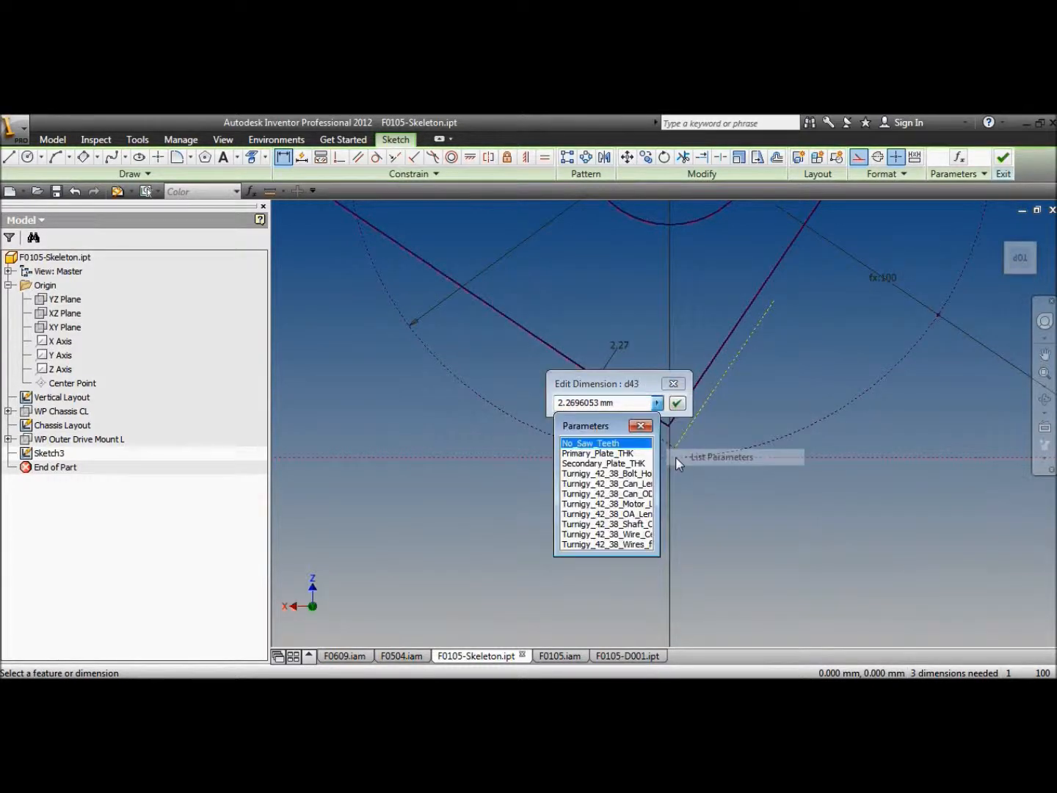
{"action": "left_click", "coordinate": [602, 464]}
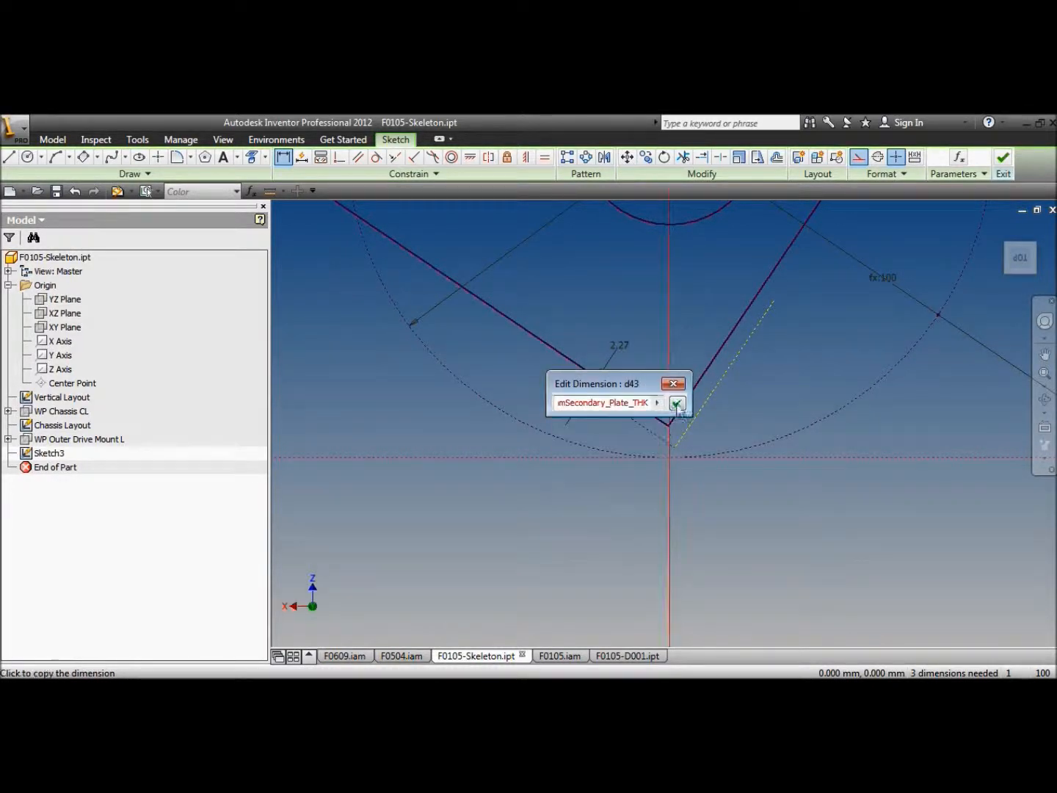
{"action": "left_click", "coordinate": [677, 403]}
{"action": "left_click", "coordinate": [691, 432]}
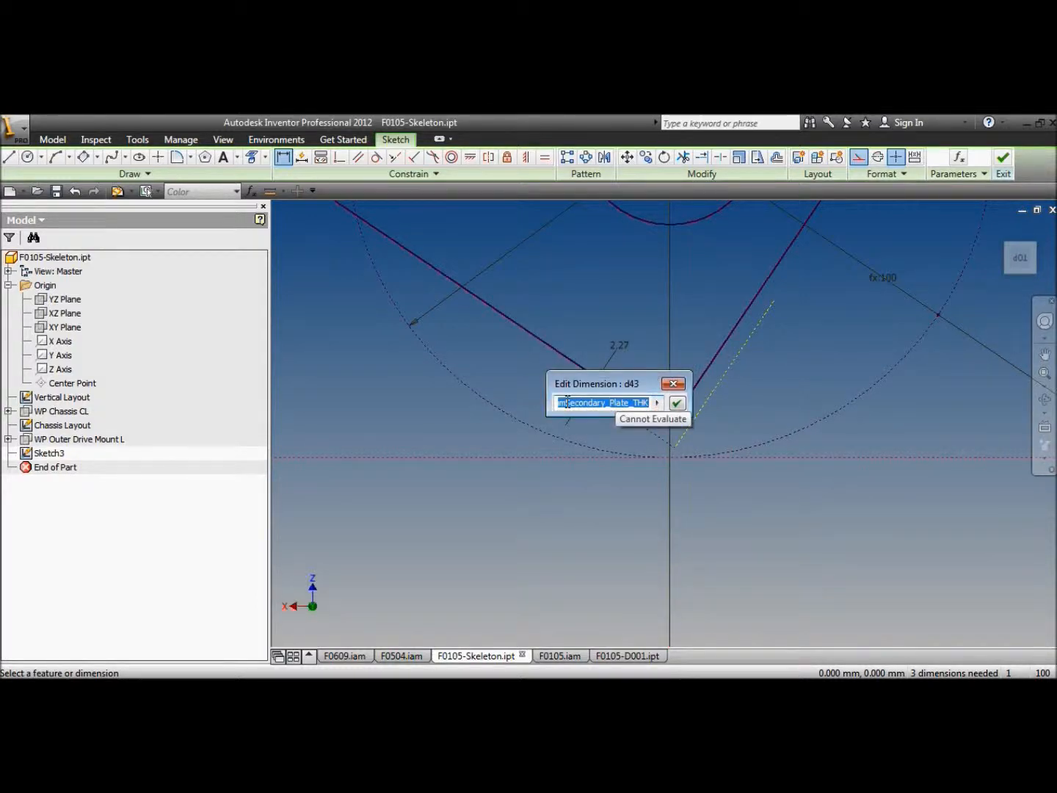
{"action": "left_click_drag", "start_coordinate": [567, 402], "coordinate": [508, 400]}
{"action": "key", "text": "BackSpace"}
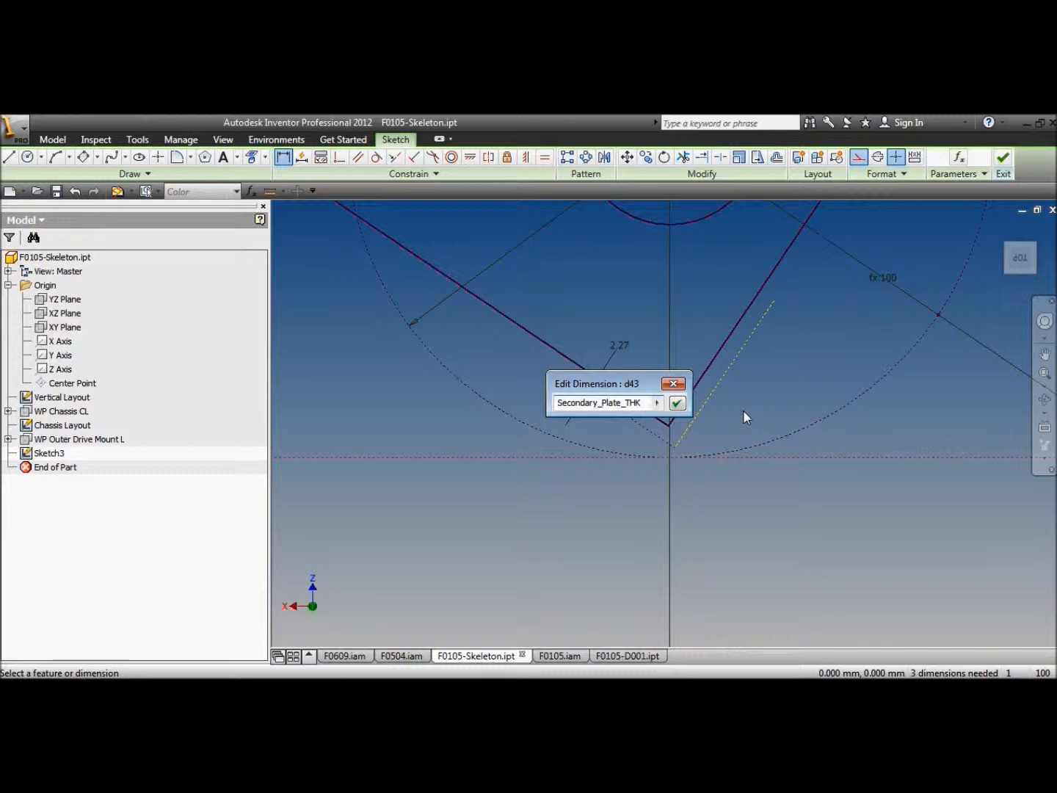
{"action": "left_click", "coordinate": [677, 403]}
Step: Dimension the offset between the rectangle's lower-right short edge and its parallel construction line with the Secondary_Plate_THK parameter
{"action": "left_click", "coordinate": [695, 386]}
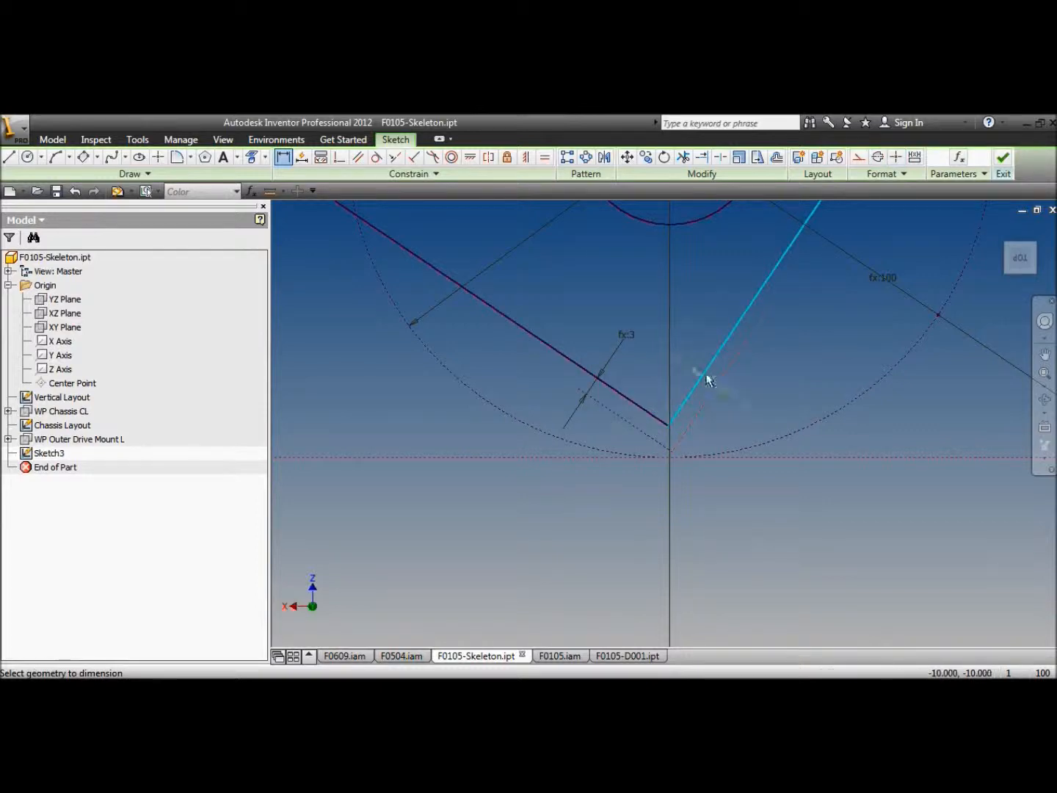
{"action": "left_click", "coordinate": [685, 365]}
{"action": "left_click", "coordinate": [734, 400]}
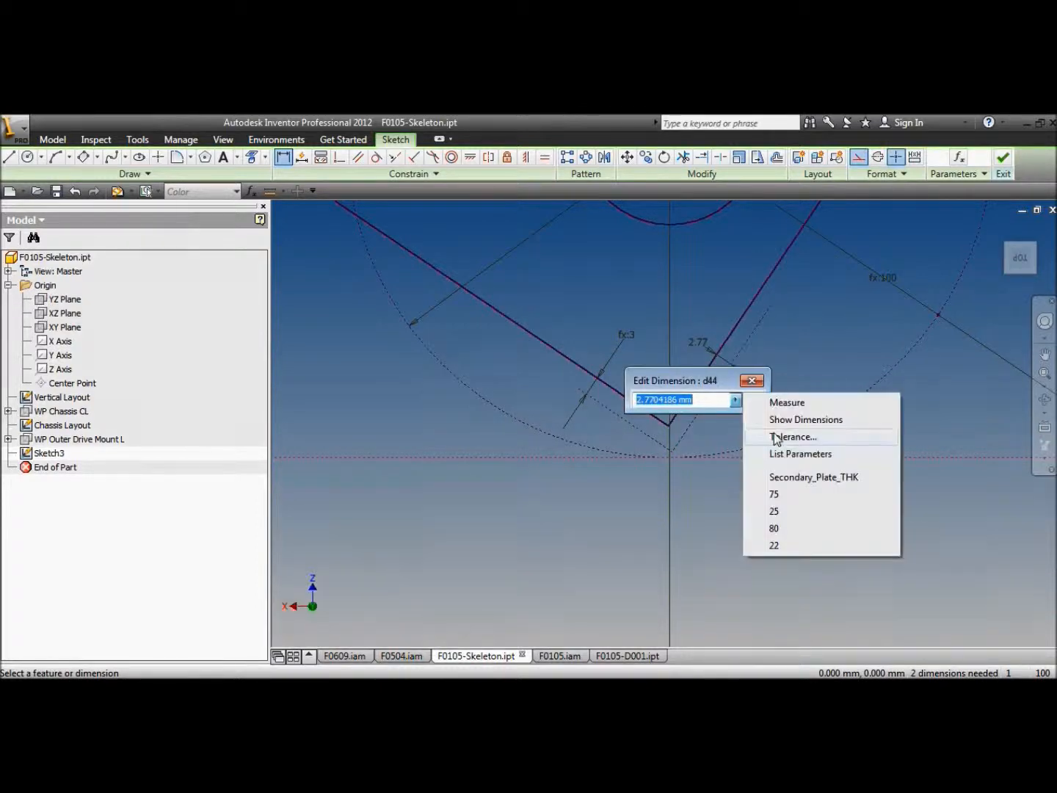
{"action": "left_click", "coordinate": [786, 477]}
{"action": "left_click", "coordinate": [754, 400]}
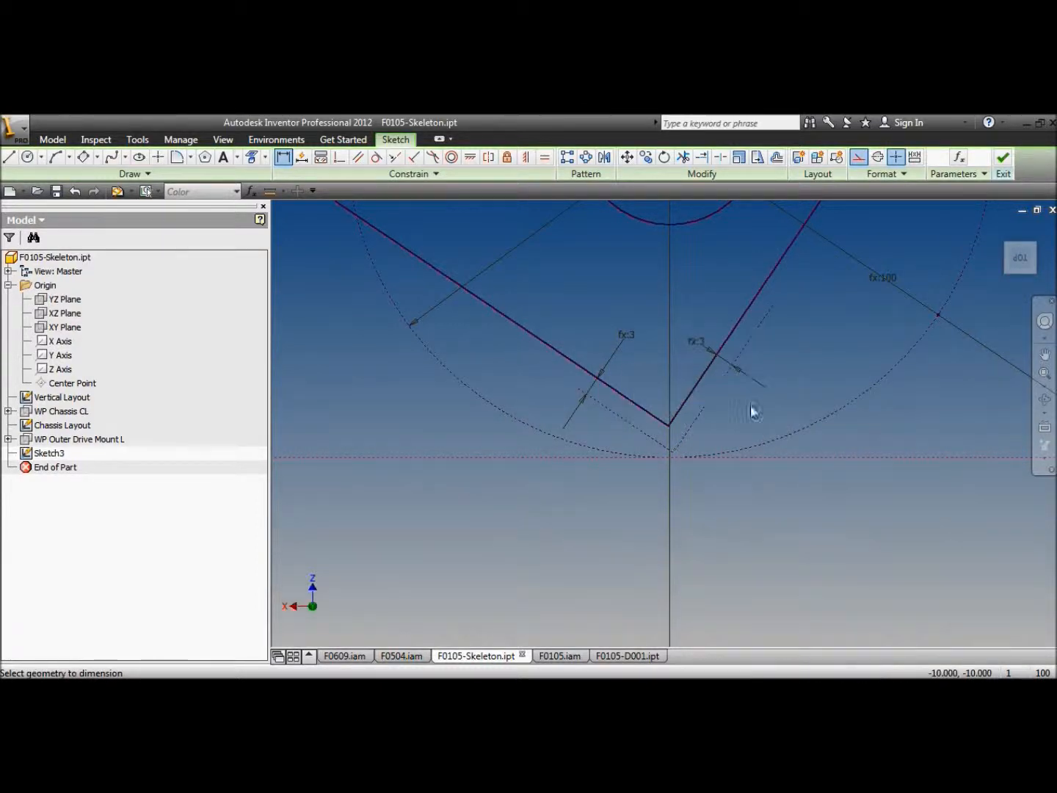
Step: Add a driven vertical dimension between the construction lines' shared corner and the horizontal ground line
{"action": "left_click", "coordinate": [260, 159]}
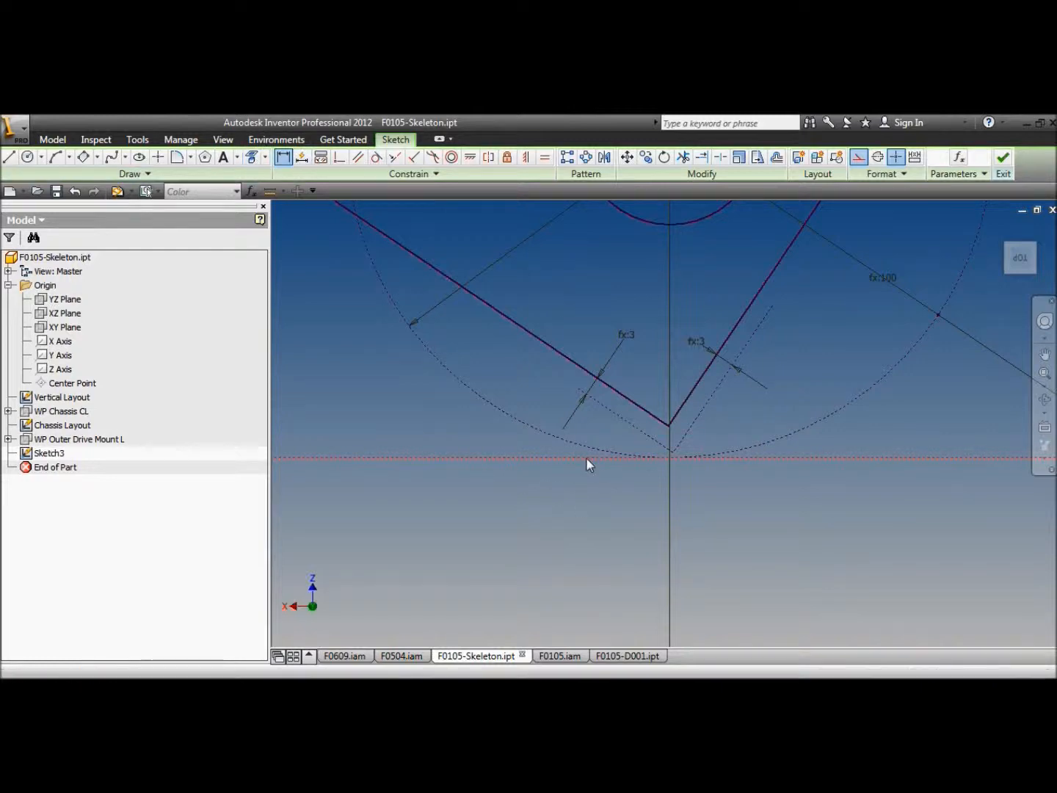
{"action": "left_click", "coordinate": [674, 457]}
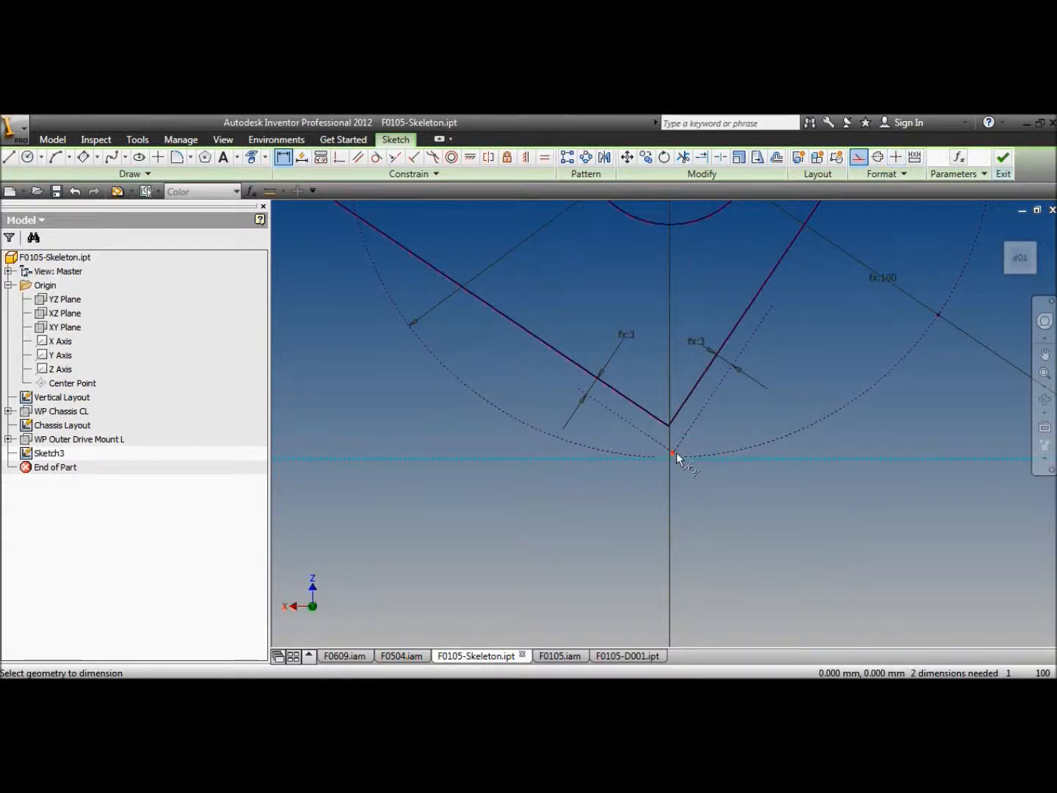
{"action": "left_click", "coordinate": [703, 479]}
{"action": "left_click", "coordinate": [345, 259]}
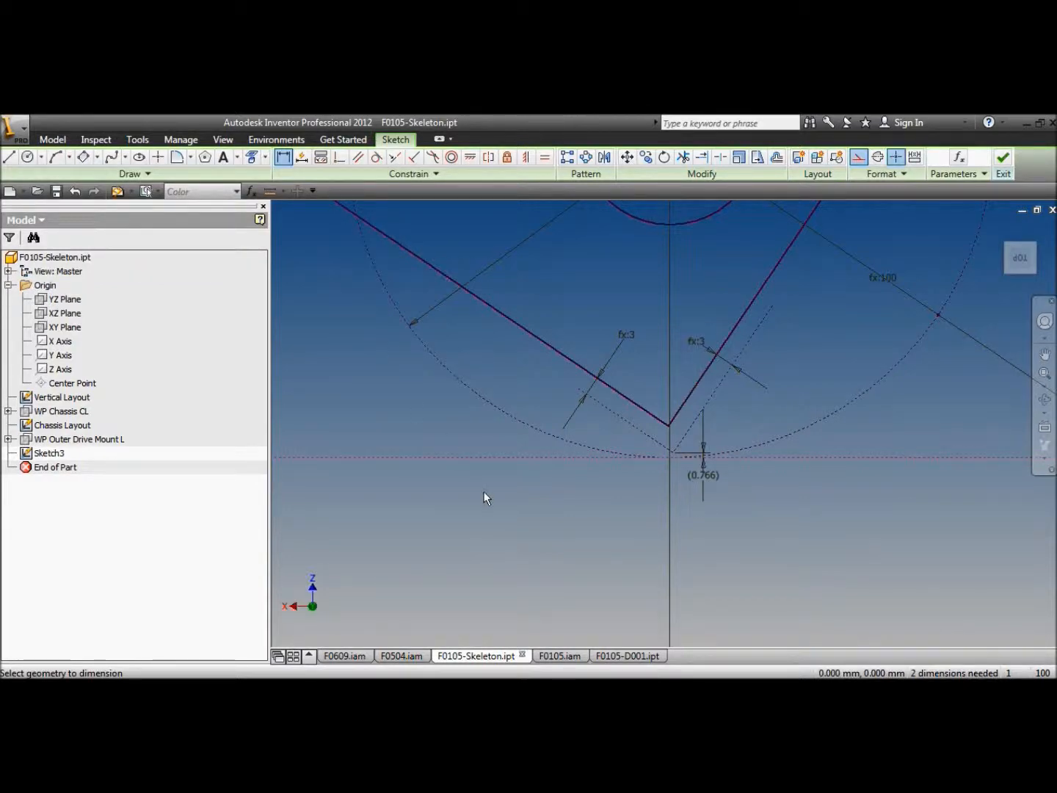
{"action": "scroll", "coordinate": [486, 493], "scroll_direction": "down", "scroll_amount": 2}
{"action": "scroll", "coordinate": [485, 494], "scroll_direction": "down", "scroll_amount": 3}
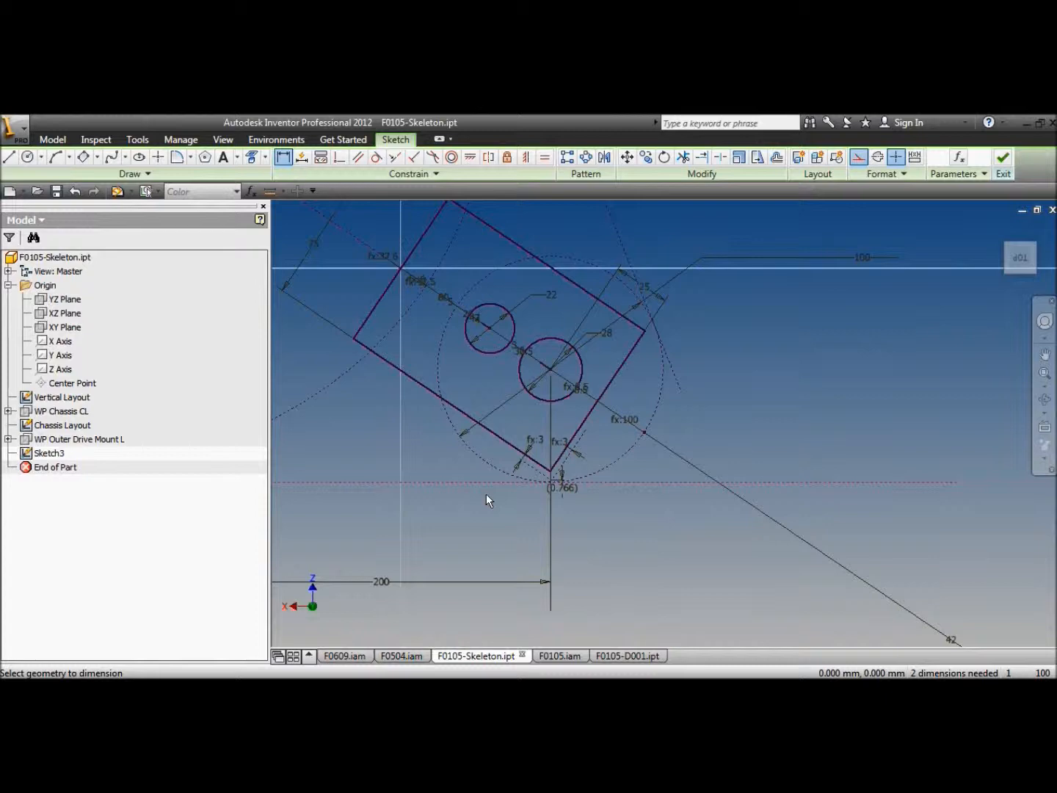
Step: Add a driven dimension between the 28 mm bore circle and the rectangle's lower-right short edge
{"action": "scroll", "coordinate": [631, 426], "scroll_direction": "up", "scroll_amount": 3}
{"action": "left_click", "coordinate": [603, 340]}
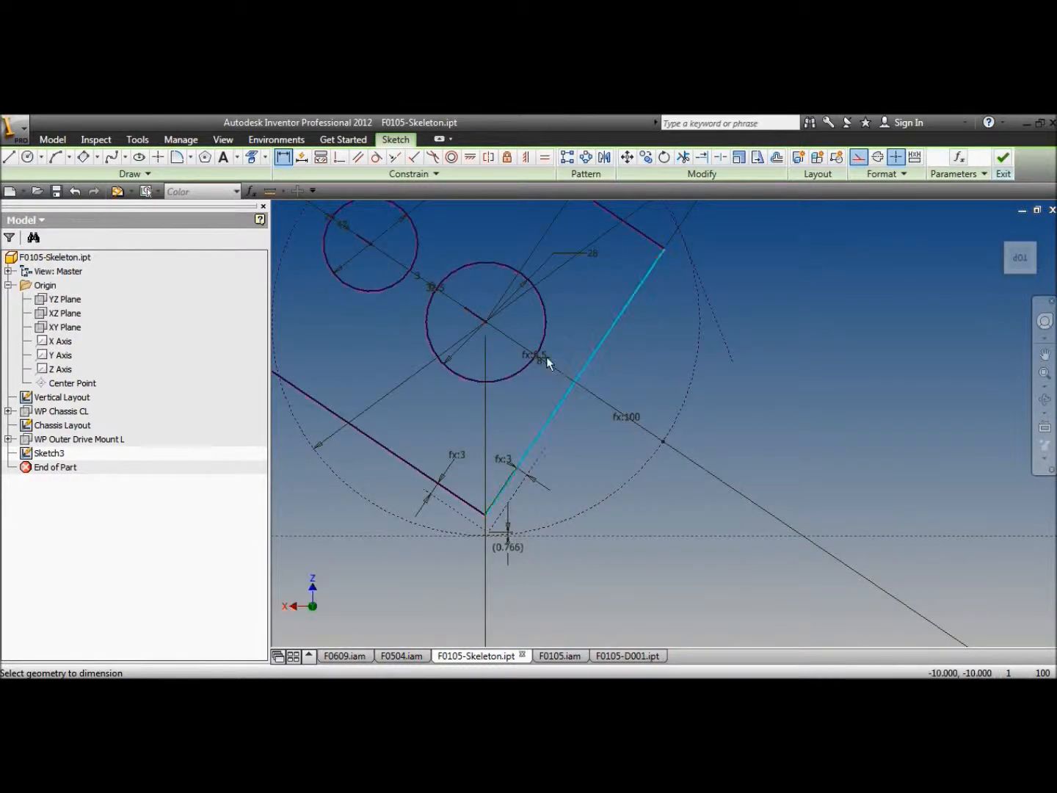
{"action": "left_click", "coordinate": [536, 358]}
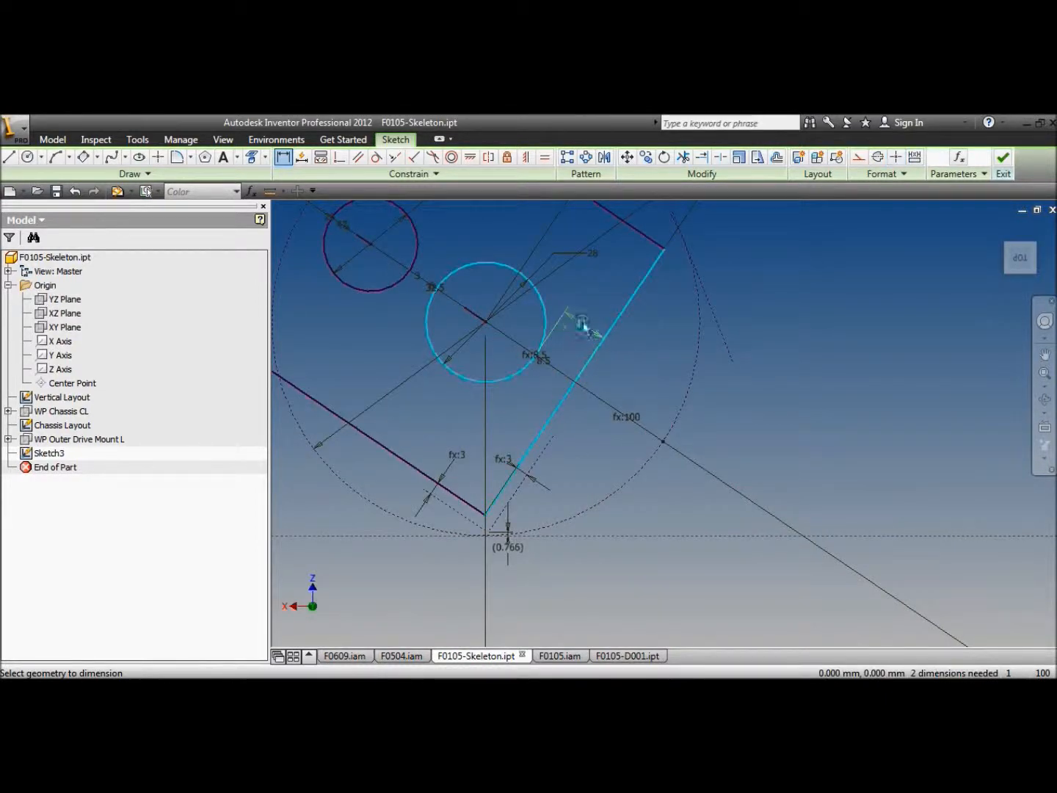
{"action": "left_click", "coordinate": [585, 323]}
{"action": "left_click", "coordinate": [352, 259]}
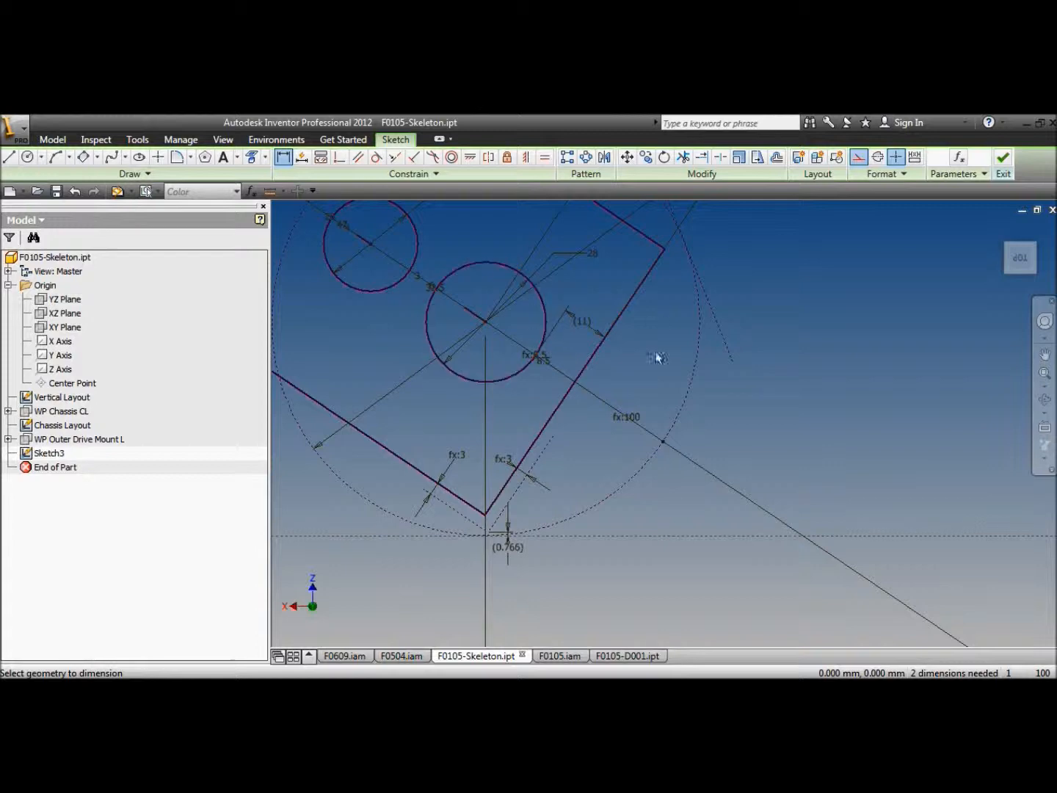
{"action": "scroll", "coordinate": [520, 425], "scroll_direction": "down", "scroll_amount": 2}
{"action": "scroll", "coordinate": [439, 394], "scroll_direction": "down", "scroll_amount": 3}
{"action": "scroll", "coordinate": [438, 394], "scroll_direction": "up", "scroll_amount": 5}
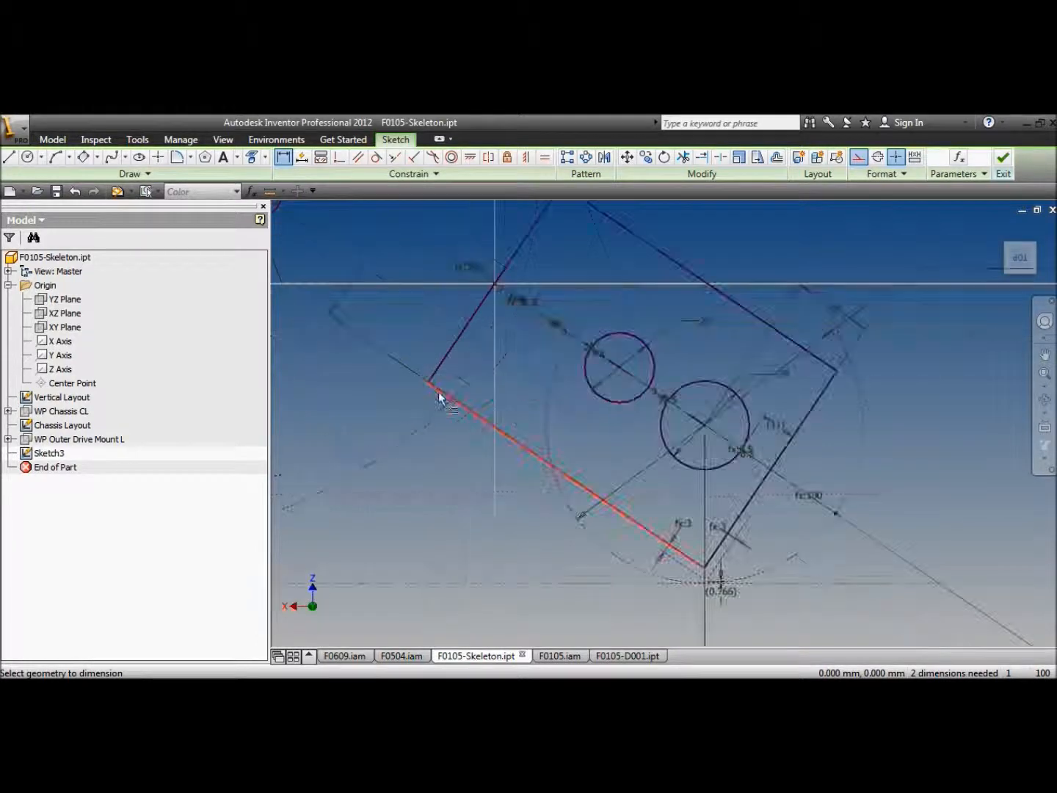
{"action": "right_click", "coordinate": [497, 361]}
{"action": "left_click", "coordinate": [472, 367]}
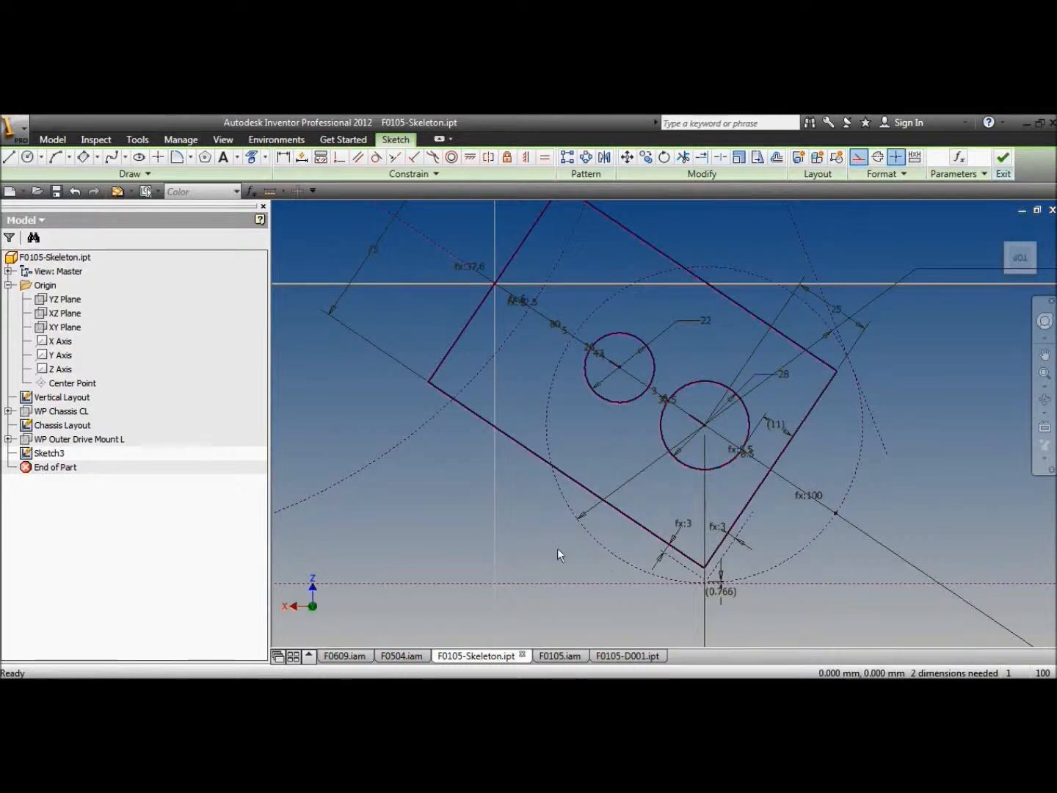
Step: Delete the two construction lines at the lowest corner and the rectangle's lower-right short edge
{"action": "left_click", "coordinate": [680, 564]}
{"action": "key", "text": "Delete"}
{"action": "left_click", "coordinate": [724, 557]}
{"action": "key", "text": "Delete"}
{"action": "left_click", "coordinate": [717, 552]}
{"action": "key", "text": "Delete"}
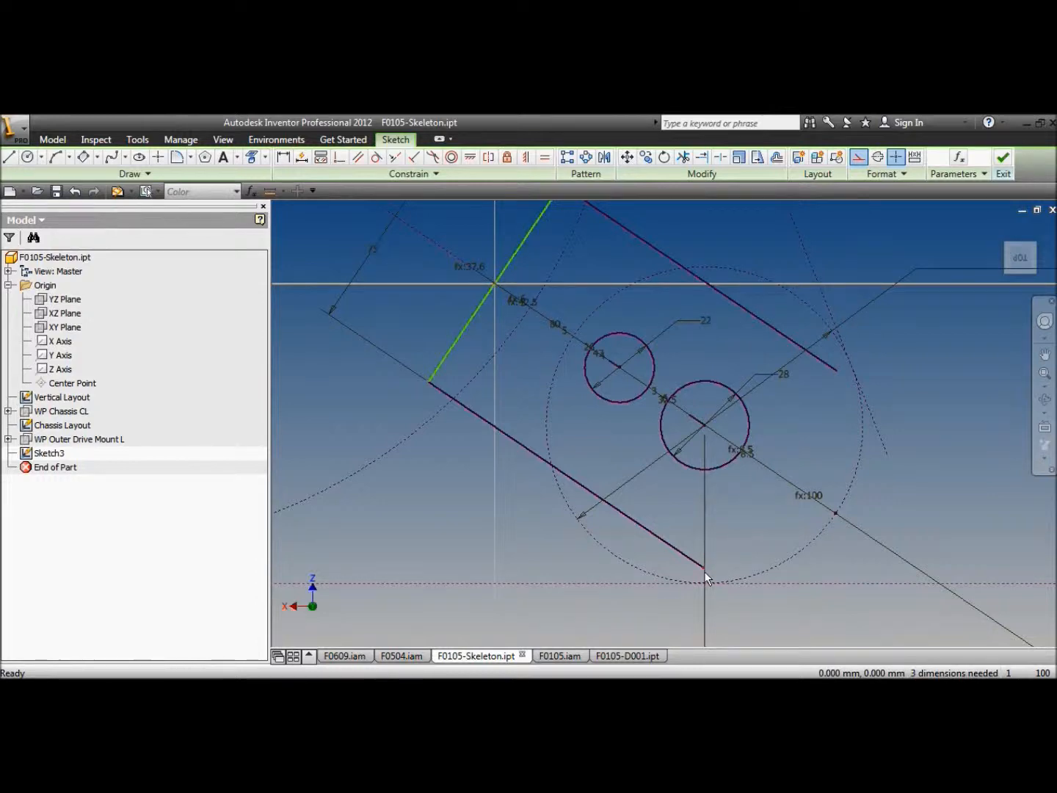
Step: Shorten both long edges at their open lower-right ends and constrain the lower one perpendicular to the remaining short edge
{"action": "left_click_drag", "start_coordinate": [701, 568], "coordinate": [642, 526]}
{"action": "left_click_drag", "start_coordinate": [837, 369], "coordinate": [779, 332]}
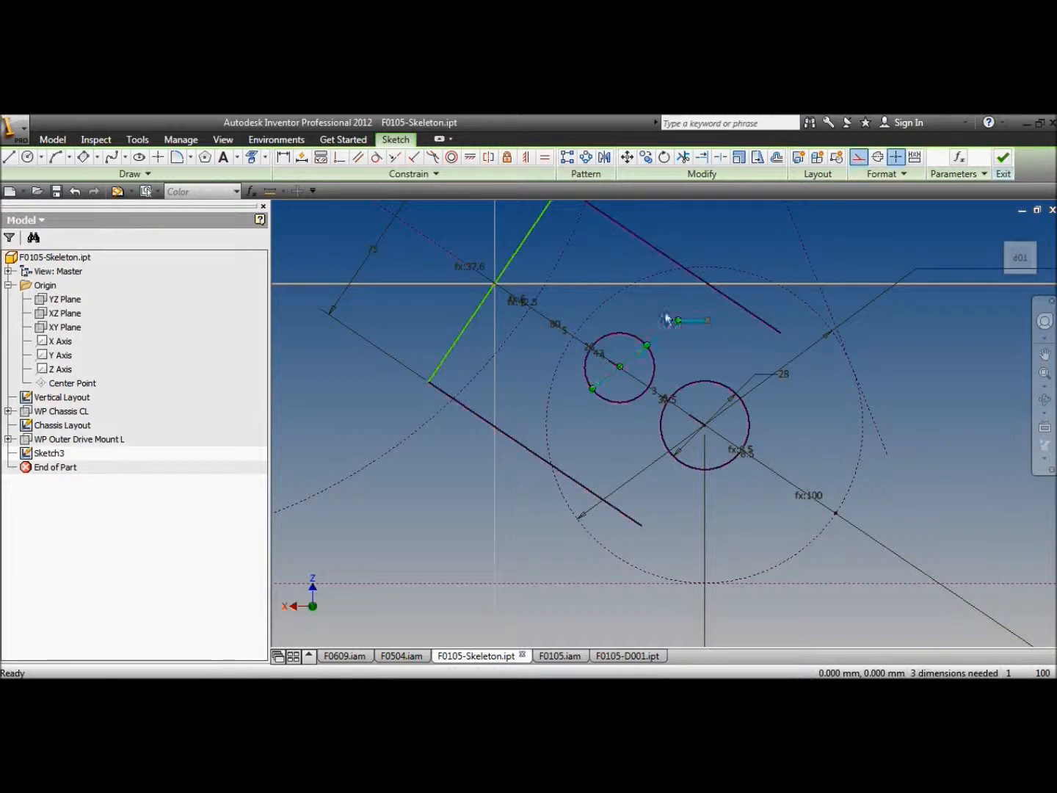
{"action": "left_click", "coordinate": [413, 157]}
{"action": "left_click", "coordinate": [458, 332]}
{"action": "left_click", "coordinate": [443, 393]}
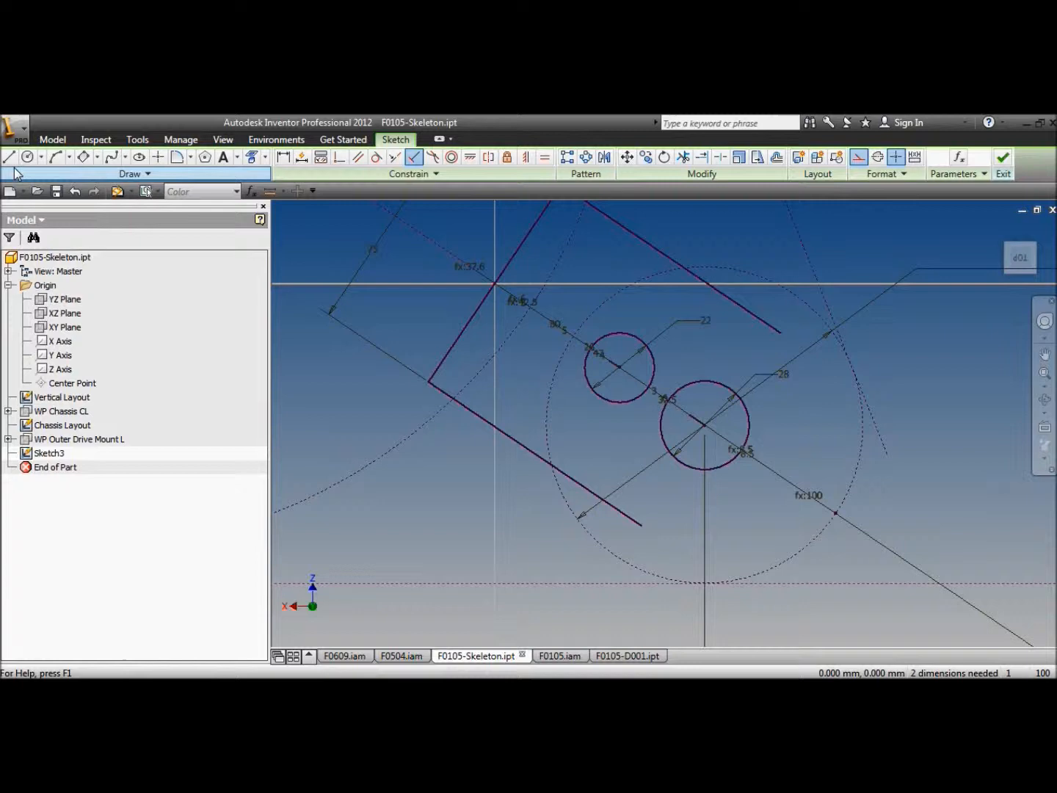
Step: Close the plate outline around the 28 mm bore with three connected lines between the long edges' open ends, starting with a horizontal one
{"action": "left_click", "coordinate": [10, 156]}
{"action": "left_click", "coordinate": [640, 525]}
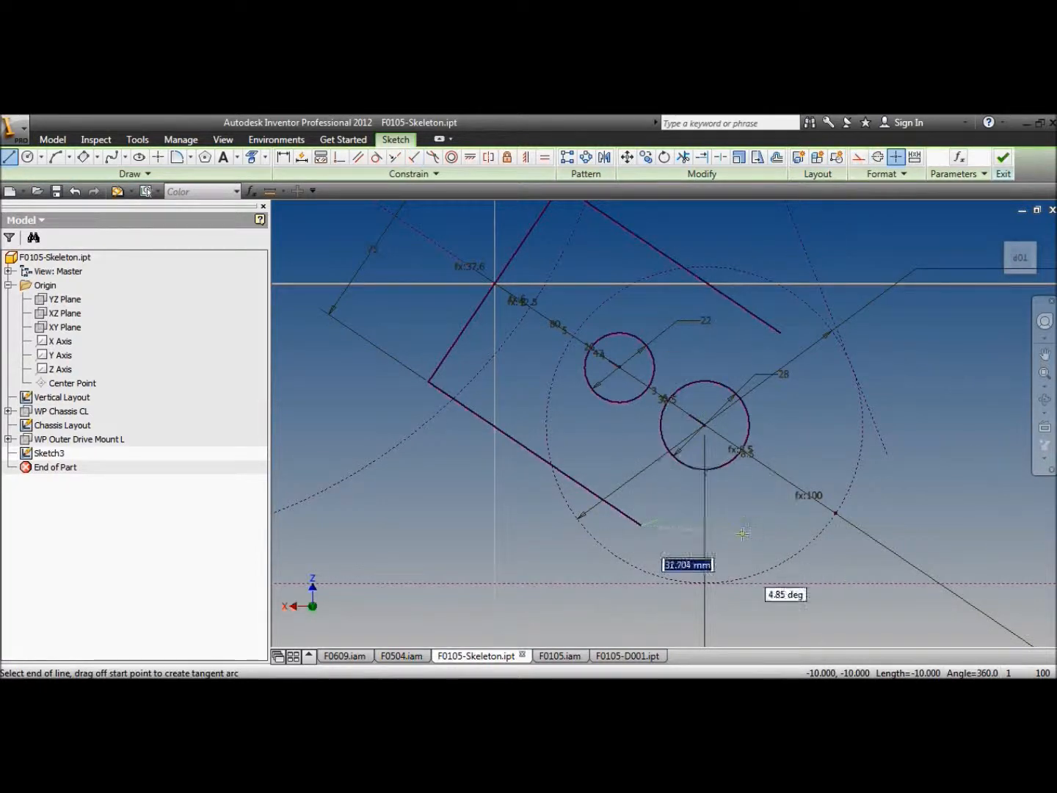
{"action": "left_click", "coordinate": [749, 525]}
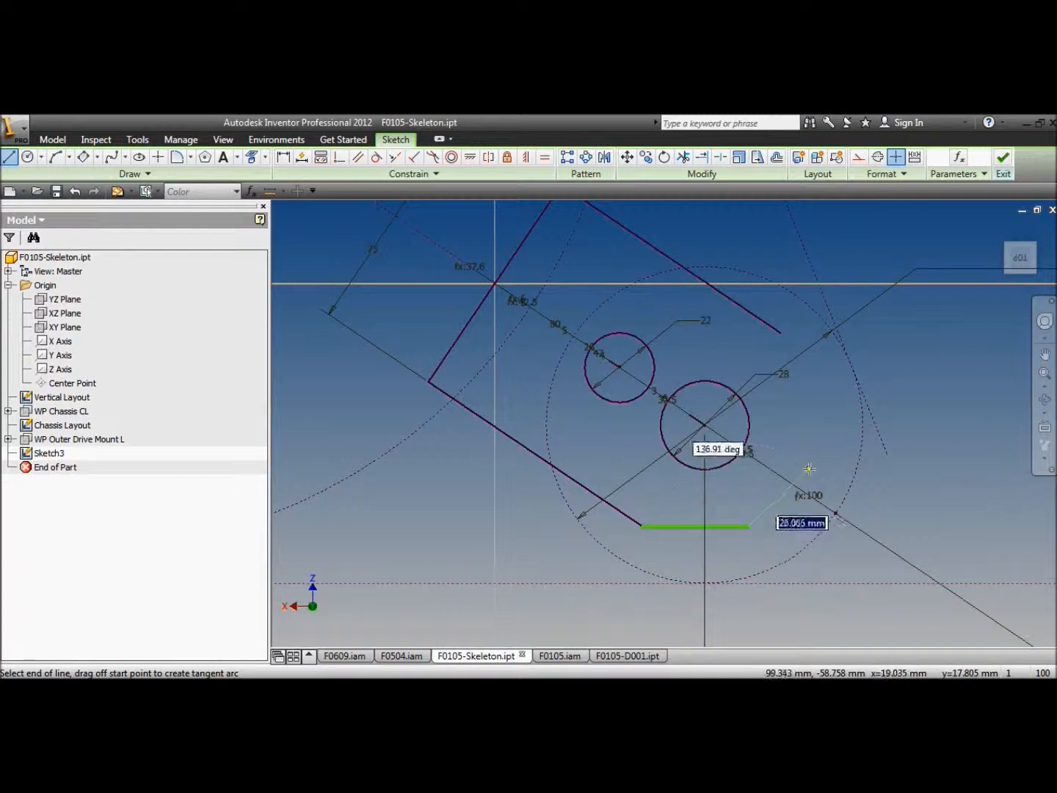
{"action": "left_click", "coordinate": [804, 444]}
{"action": "double_click", "coordinate": [780, 331]}
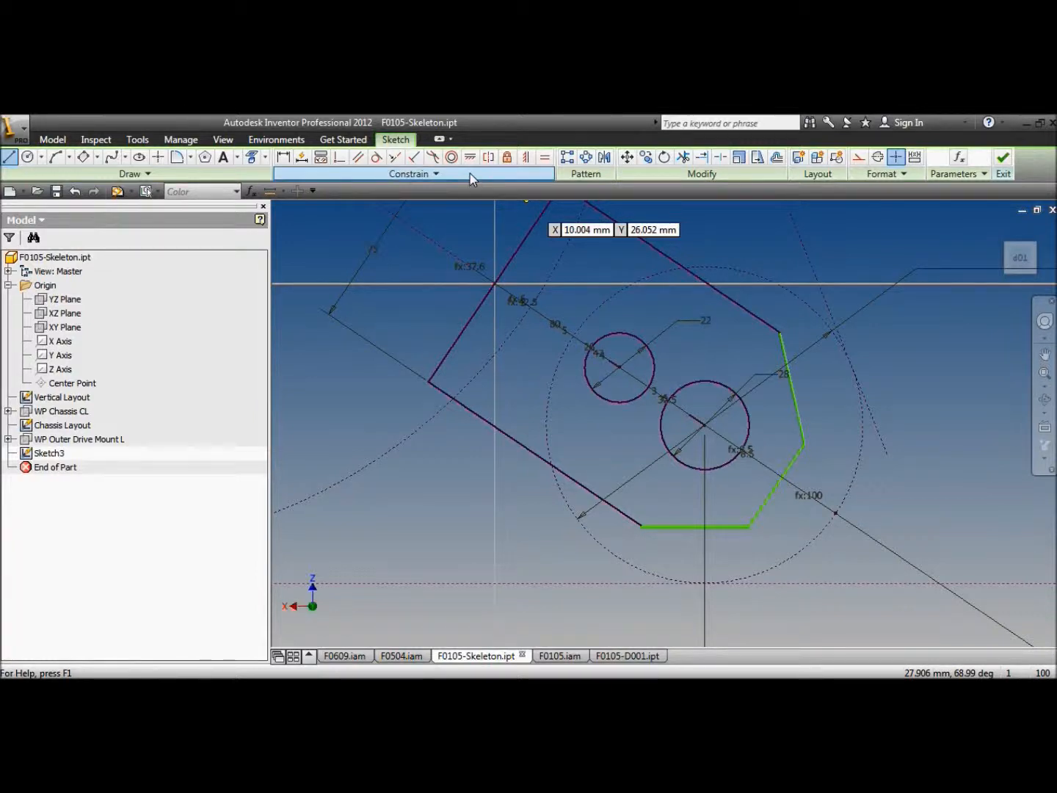
Step: Apply equal-length constraints between the two long edges and between the horizontal bottom edge and the upper-right angled edge
{"action": "left_click", "coordinate": [544, 157]}
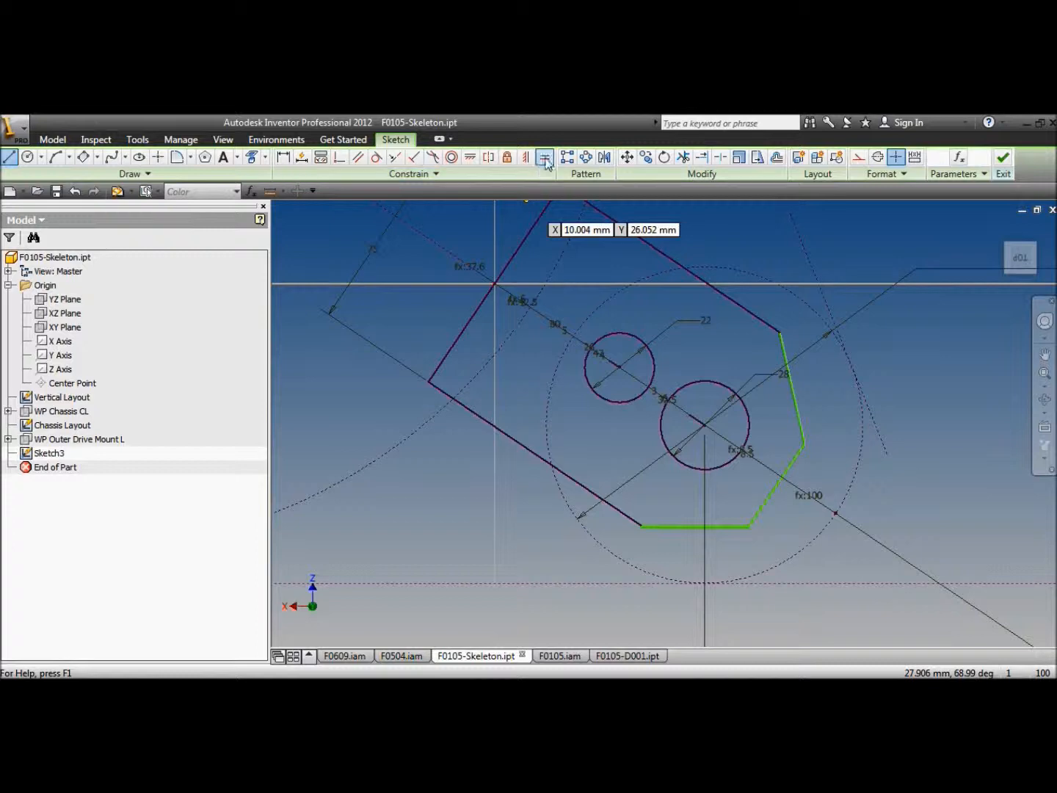
{"action": "left_click", "coordinate": [683, 270]}
{"action": "left_click", "coordinate": [558, 472]}
{"action": "left_click", "coordinate": [650, 526]}
{"action": "left_click", "coordinate": [803, 420]}
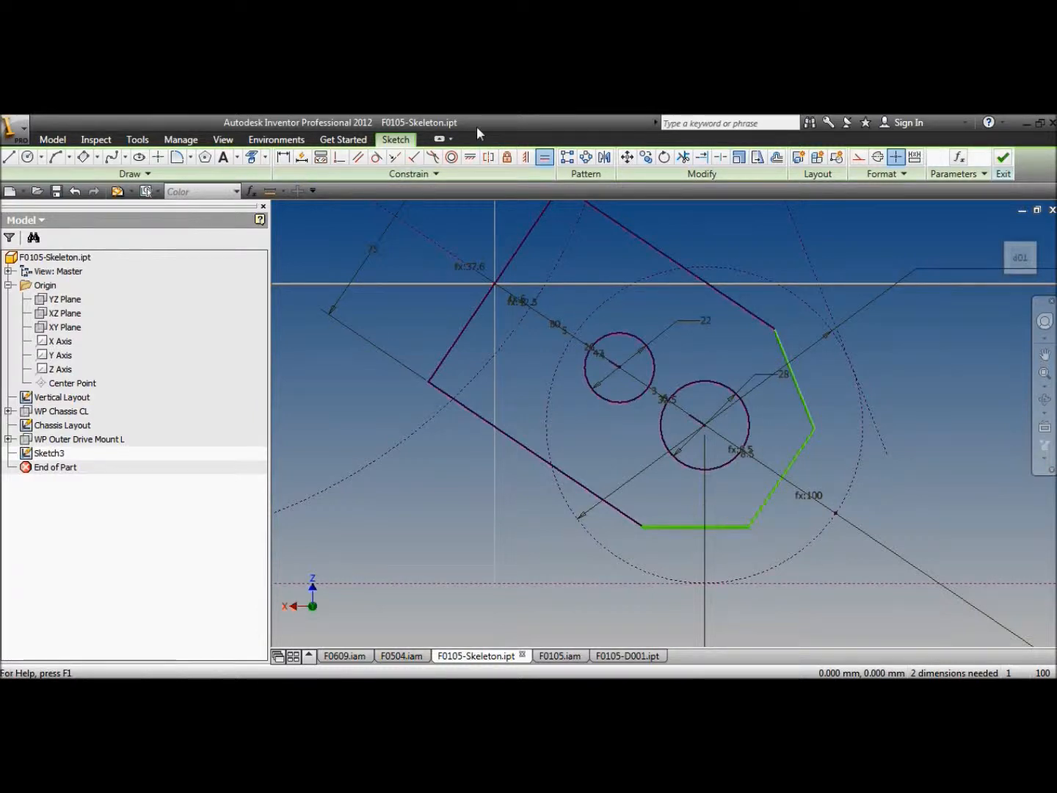
Step: Try to dimension the horizontal bottom edge 20 mm above the ground line, checking the parameter list for a suitable parameter
{"action": "left_click", "coordinate": [283, 157]}
{"action": "left_click", "coordinate": [672, 526]}
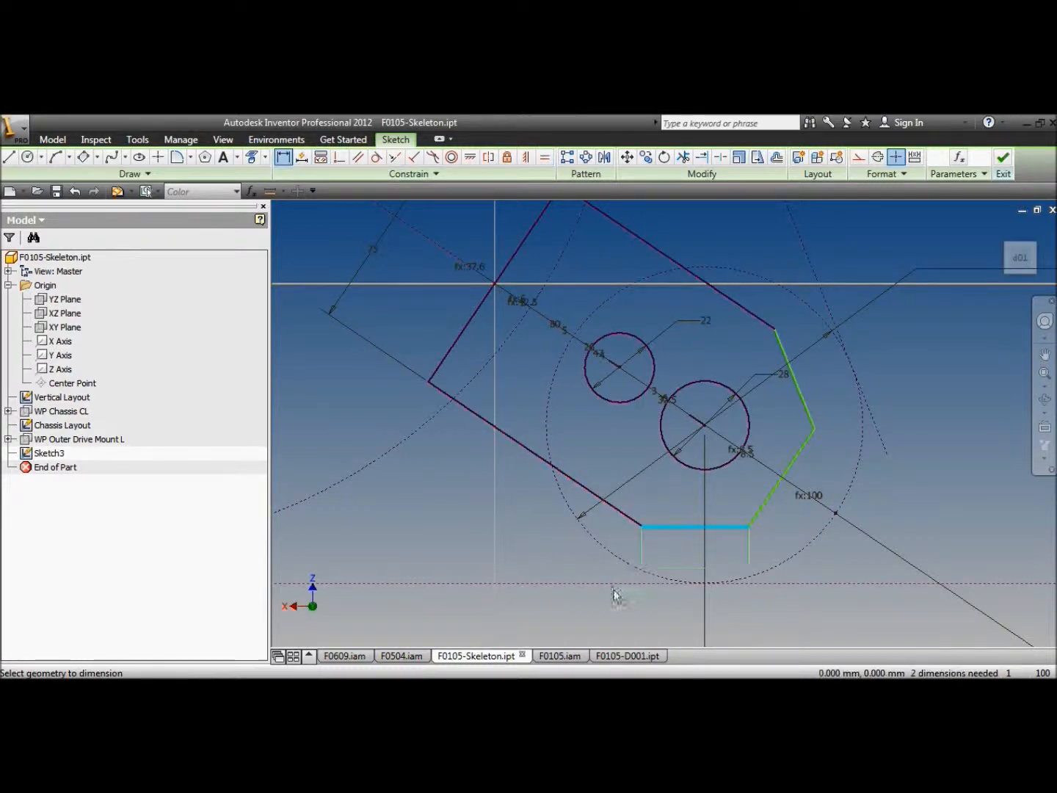
{"action": "left_click", "coordinate": [689, 552]}
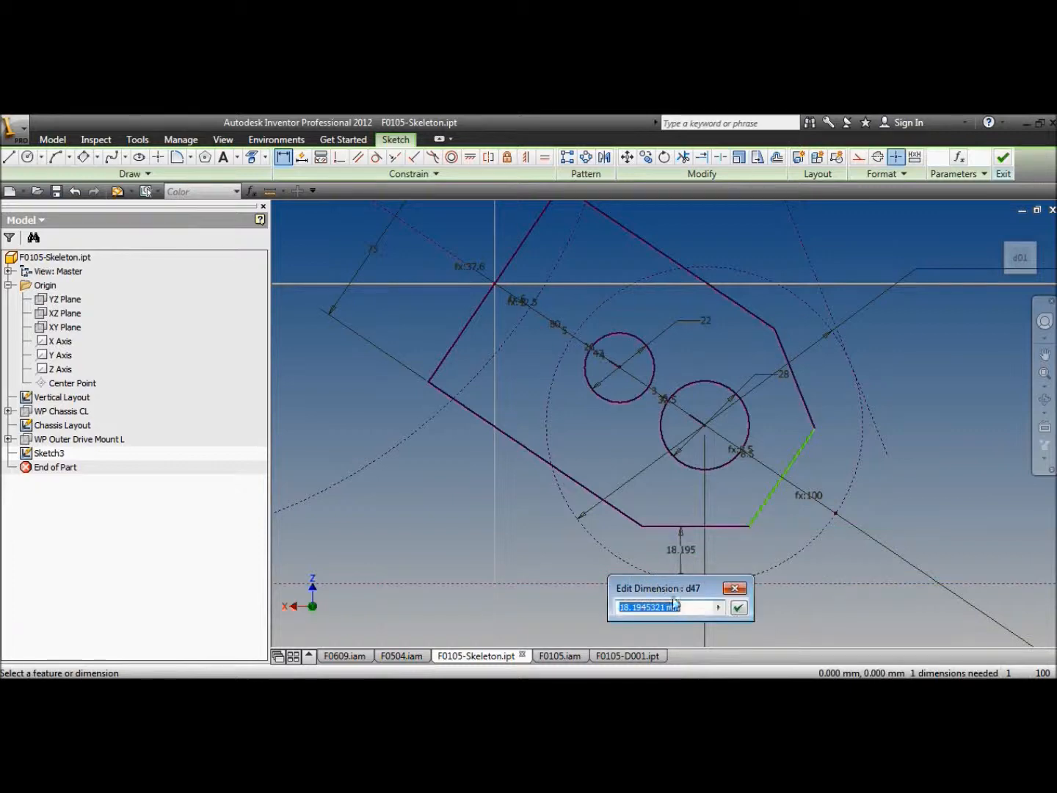
{"action": "type", "text": "20"}
{"action": "left_click", "coordinate": [719, 608]}
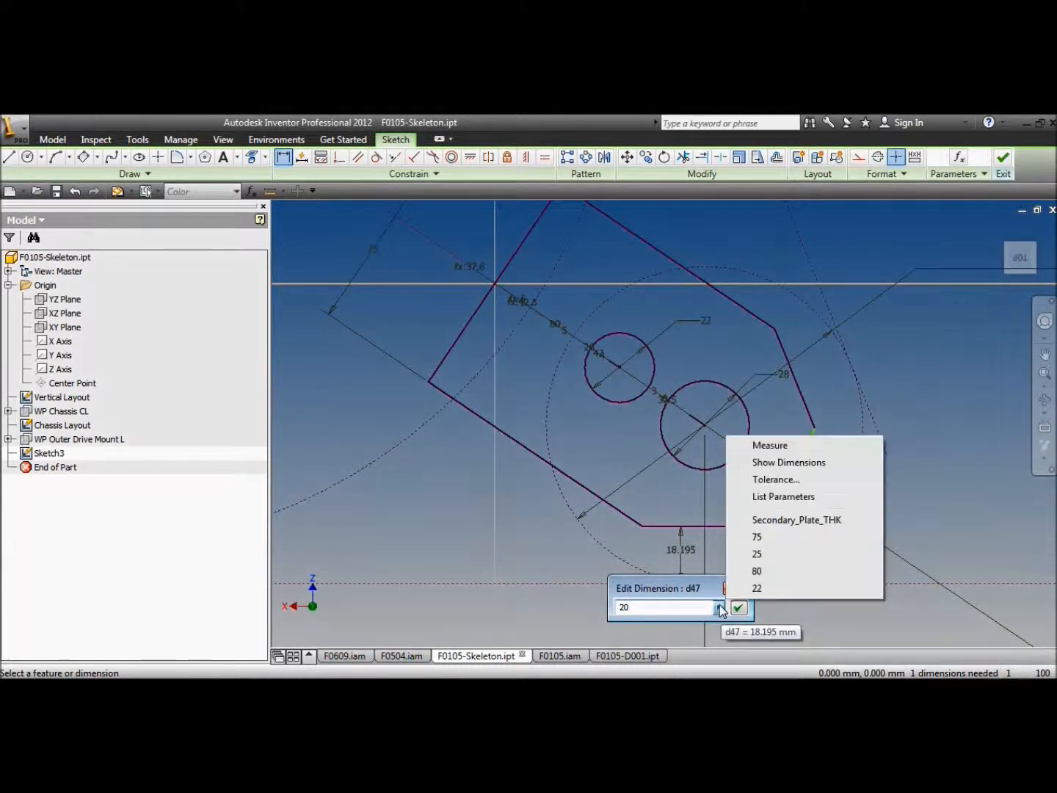
{"action": "left_click", "coordinate": [777, 498]}
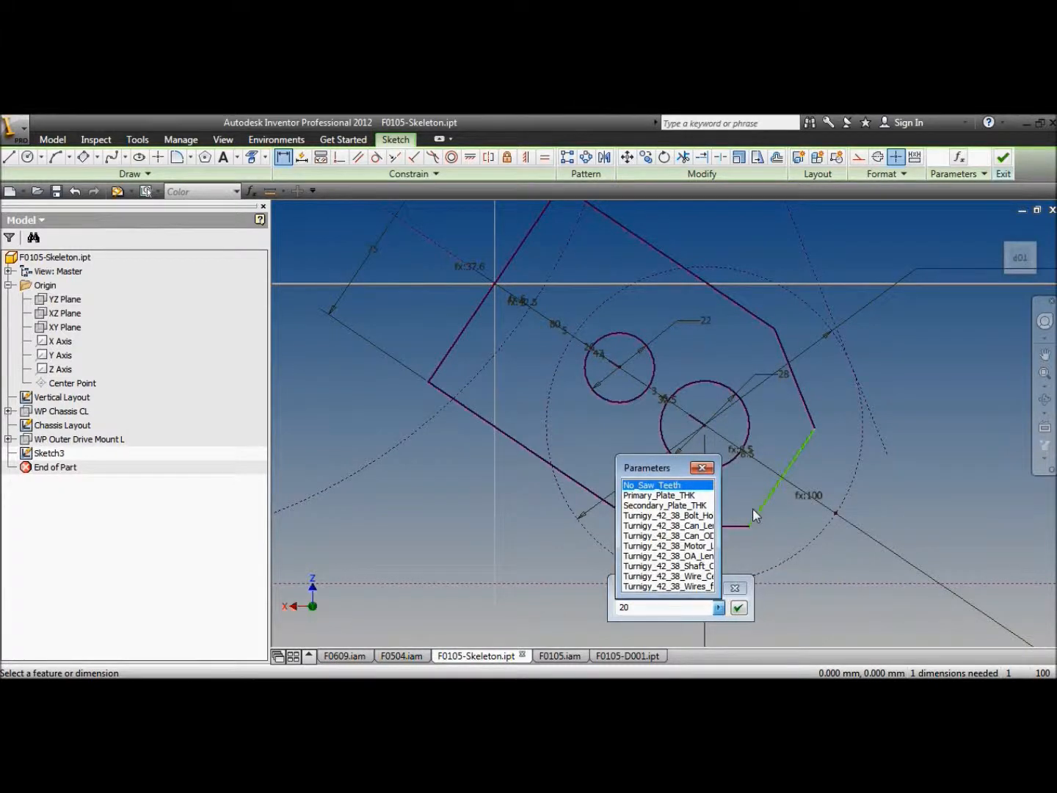
{"action": "left_click", "coordinate": [703, 467]}
{"action": "left_click", "coordinate": [734, 588]}
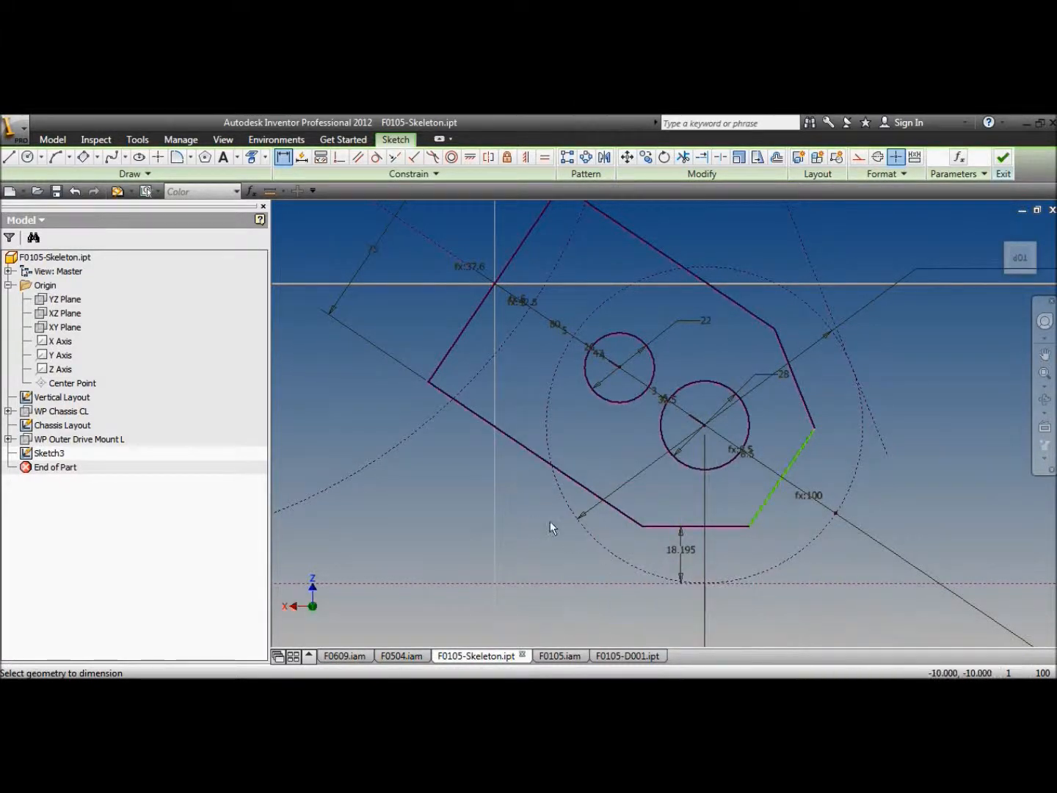
Step: Delete the vertical dimension between the horizontal bottom edge and the ground line
{"action": "key", "text": "Escape"}
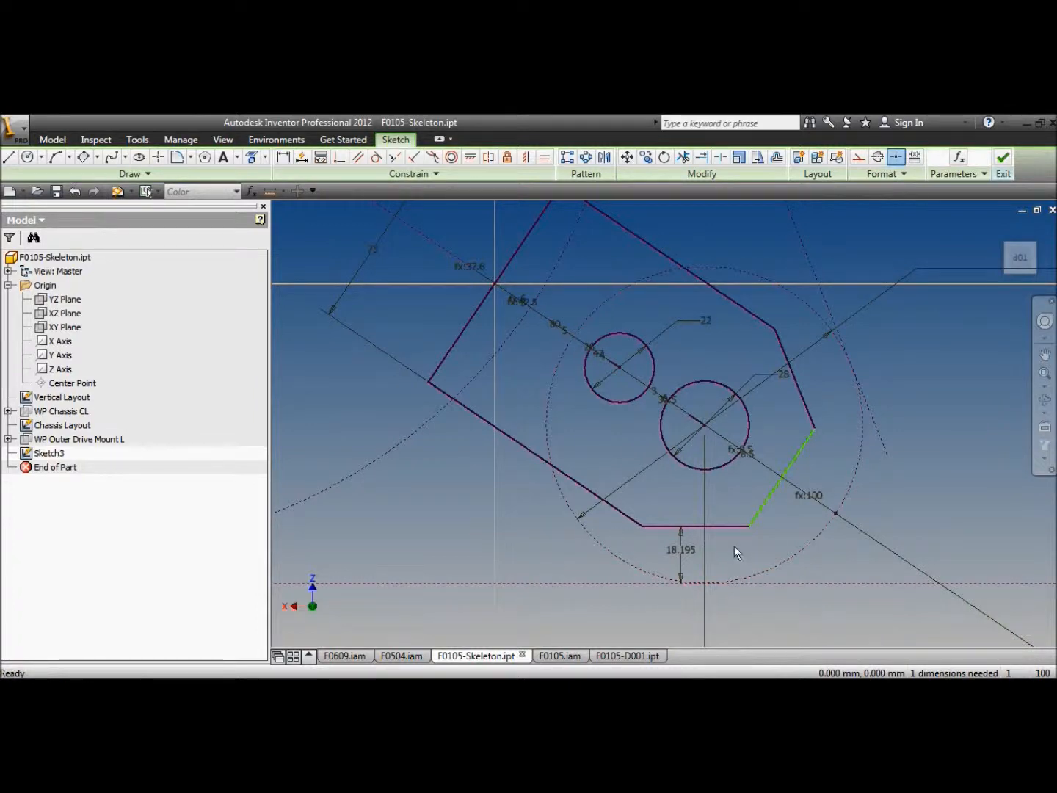
{"action": "left_click", "coordinate": [681, 551]}
{"action": "key", "text": "Delete"}
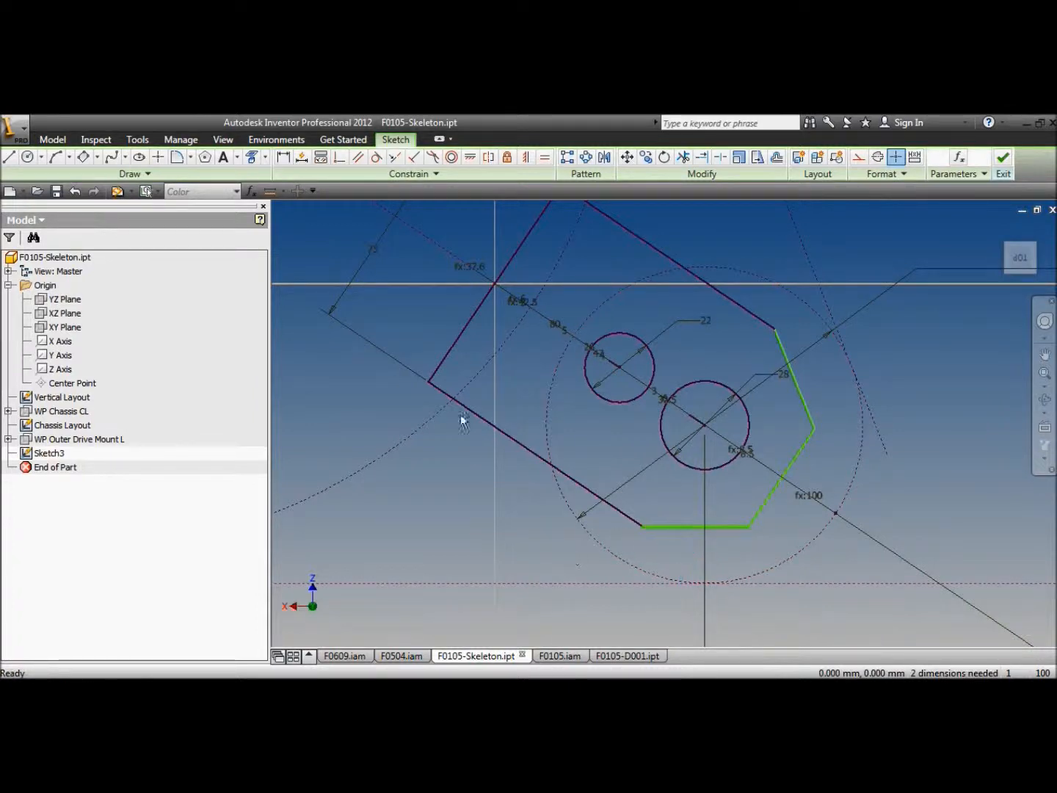
Step: Sketch a construction circle concentric with the 28 mm bore and dimension its diameter as 52 mm
{"action": "key", "text": "c"}
{"action": "left_click", "coordinate": [858, 157]}
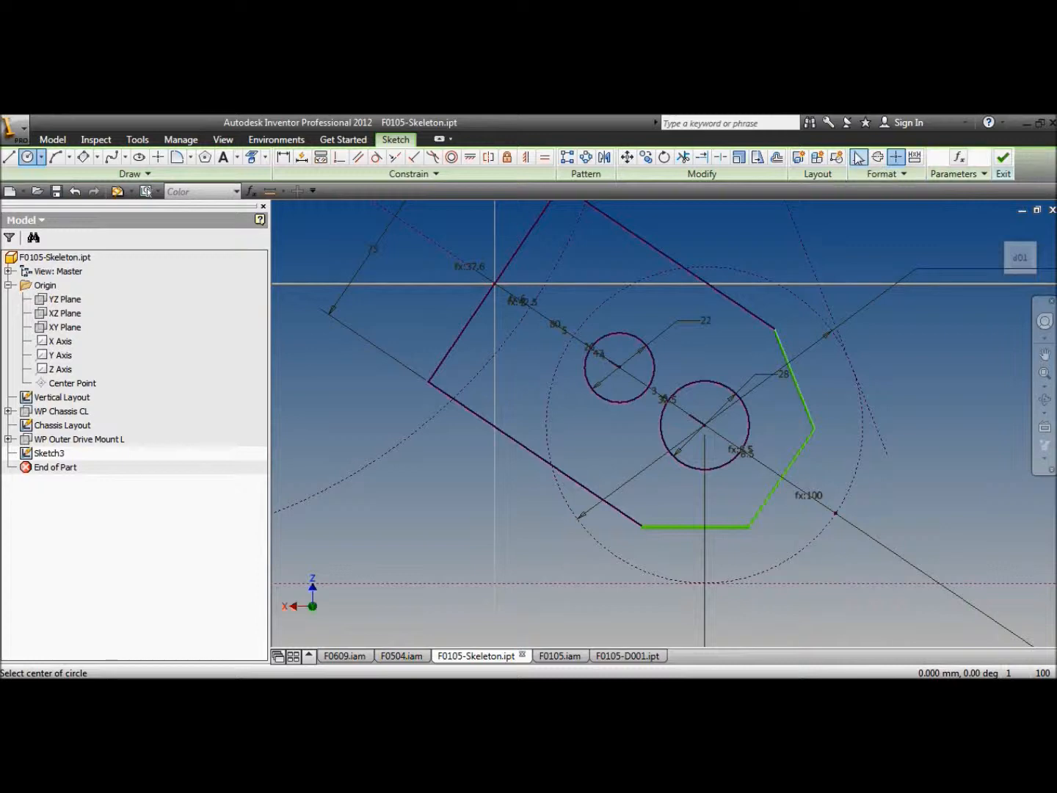
{"action": "left_click", "coordinate": [704, 425]}
{"action": "left_click", "coordinate": [768, 363]}
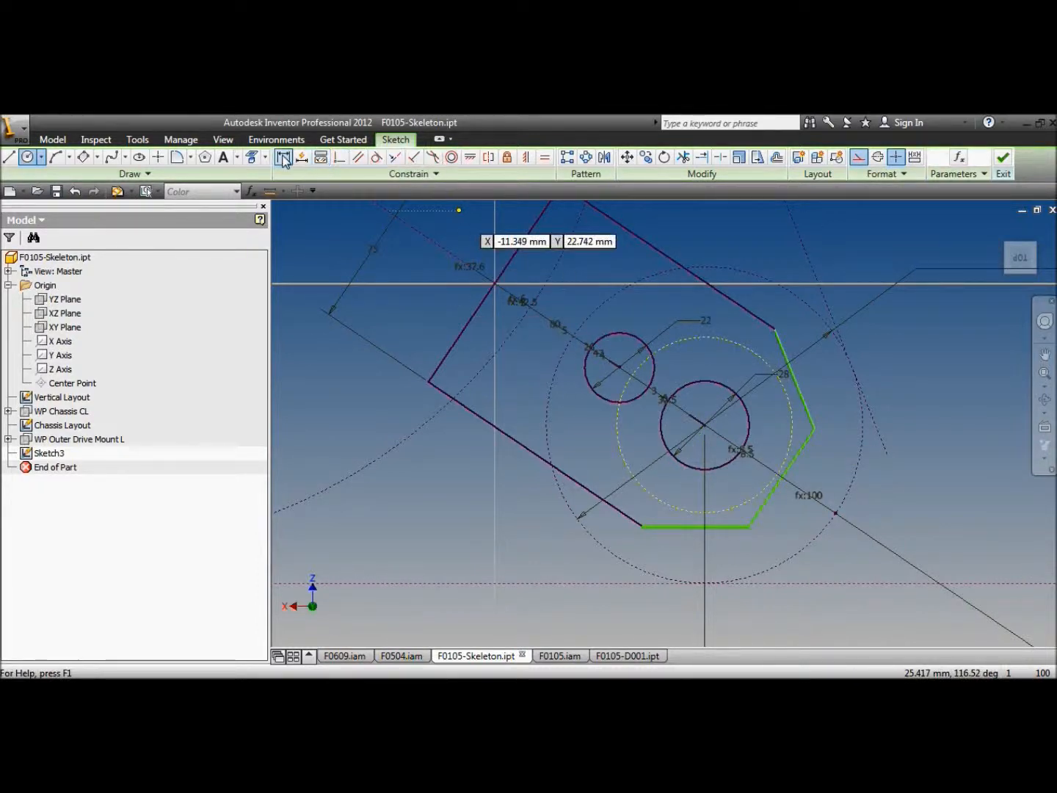
{"action": "left_click", "coordinate": [284, 157]}
{"action": "left_click", "coordinate": [726, 341]}
{"action": "left_click", "coordinate": [711, 353]}
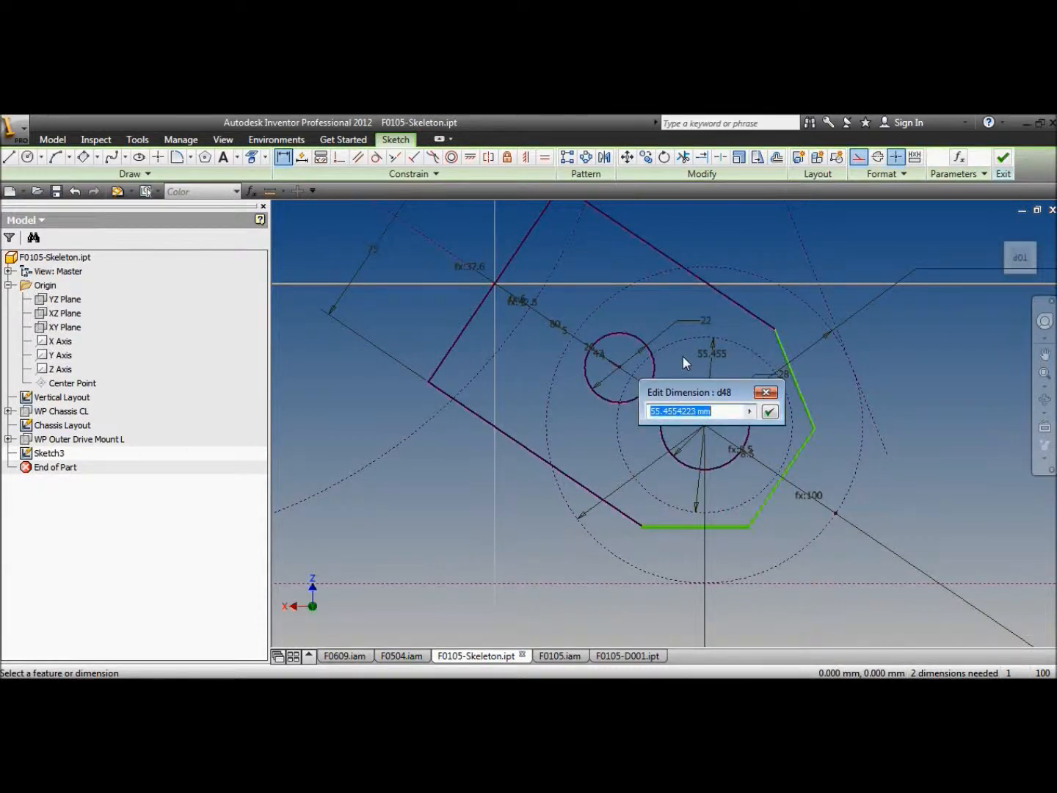
{"action": "type", "text": "52"}
{"action": "left_click", "coordinate": [770, 413]}
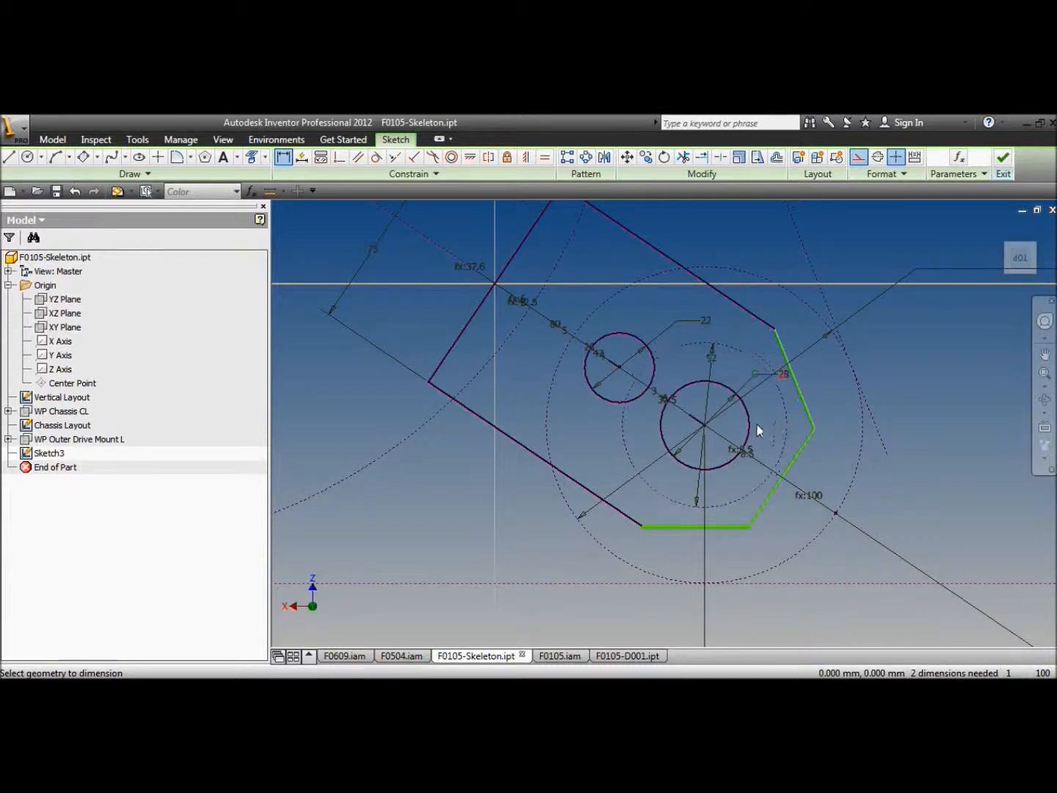
Step: Set the new construction circle's diameter to 56 mm
{"action": "double_click", "coordinate": [712, 360]}
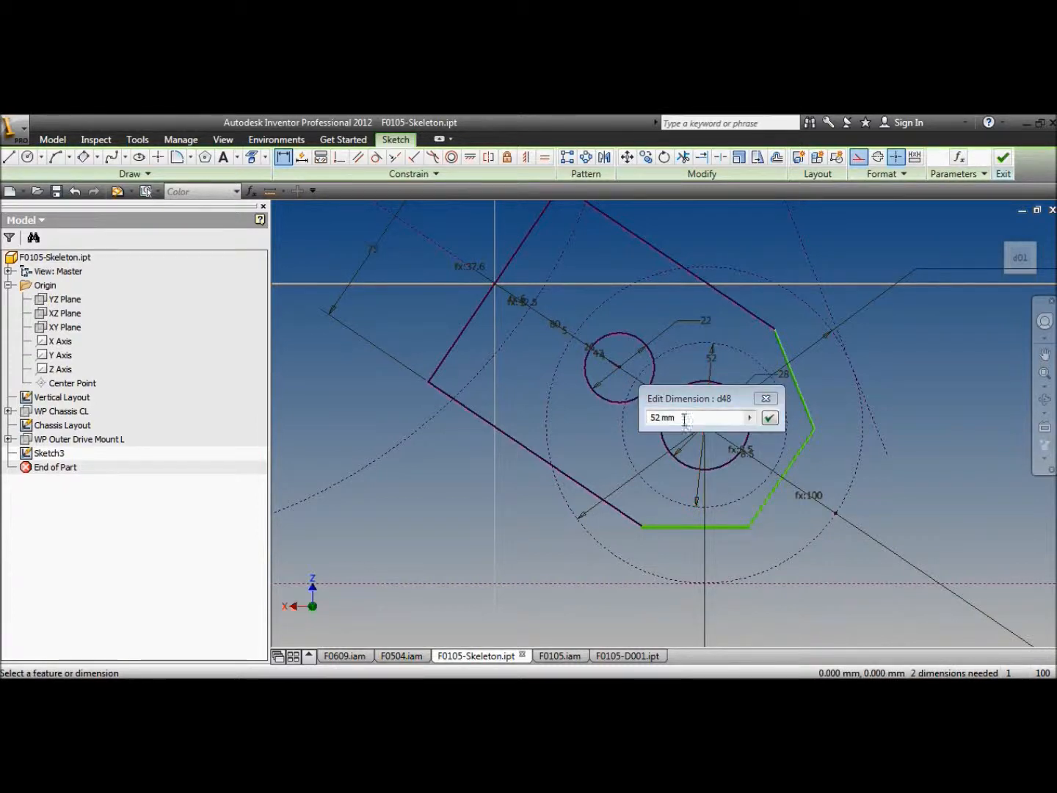
{"action": "type", "text": "56"}
{"action": "key", "text": "Return"}
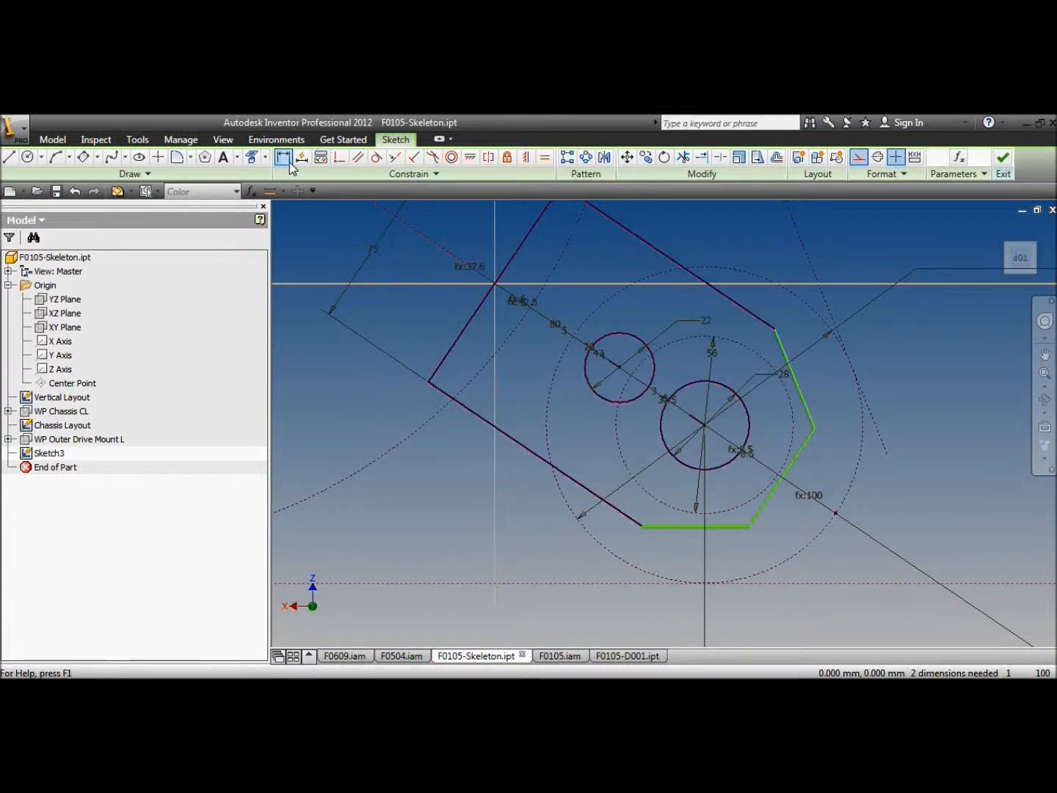
Step: Dimension the gap between the horizontal bottom edge and the 56 mm construction circle as 5 mm
{"action": "scroll", "coordinate": [737, 534], "scroll_direction": "up", "scroll_amount": 3}
{"action": "left_click", "coordinate": [718, 510]}
{"action": "left_click", "coordinate": [660, 486]}
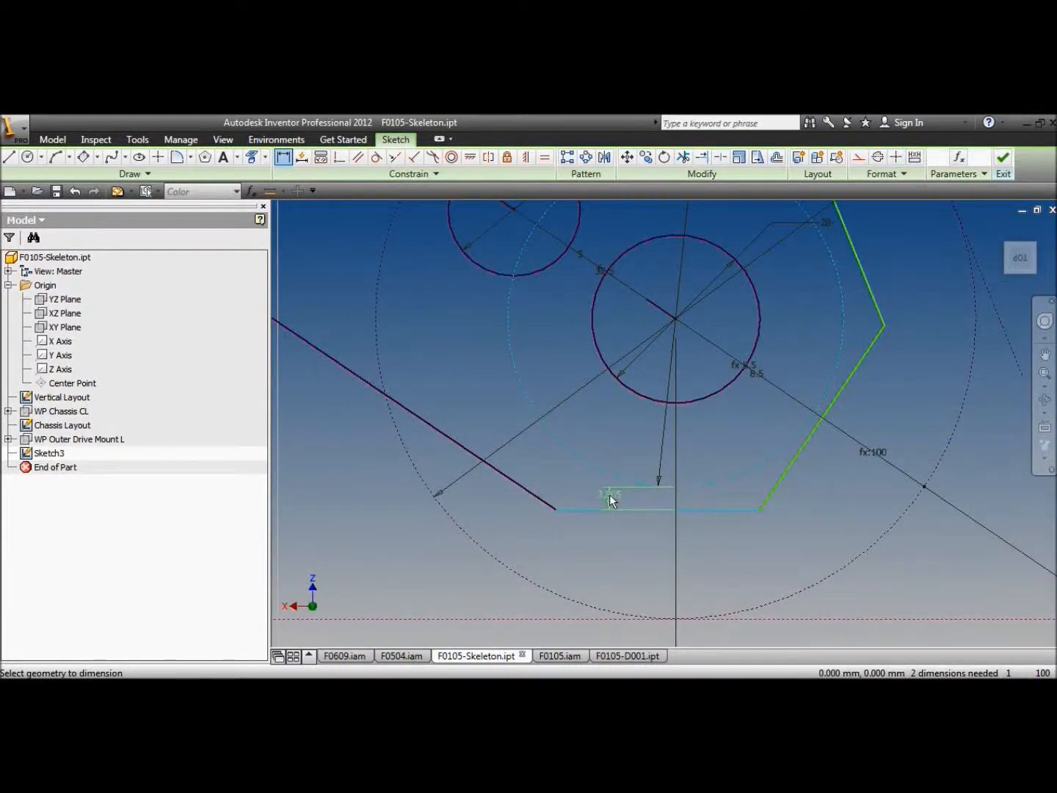
{"action": "left_click", "coordinate": [611, 496]}
{"action": "type", "text": "5"}
{"action": "key", "text": "Return"}
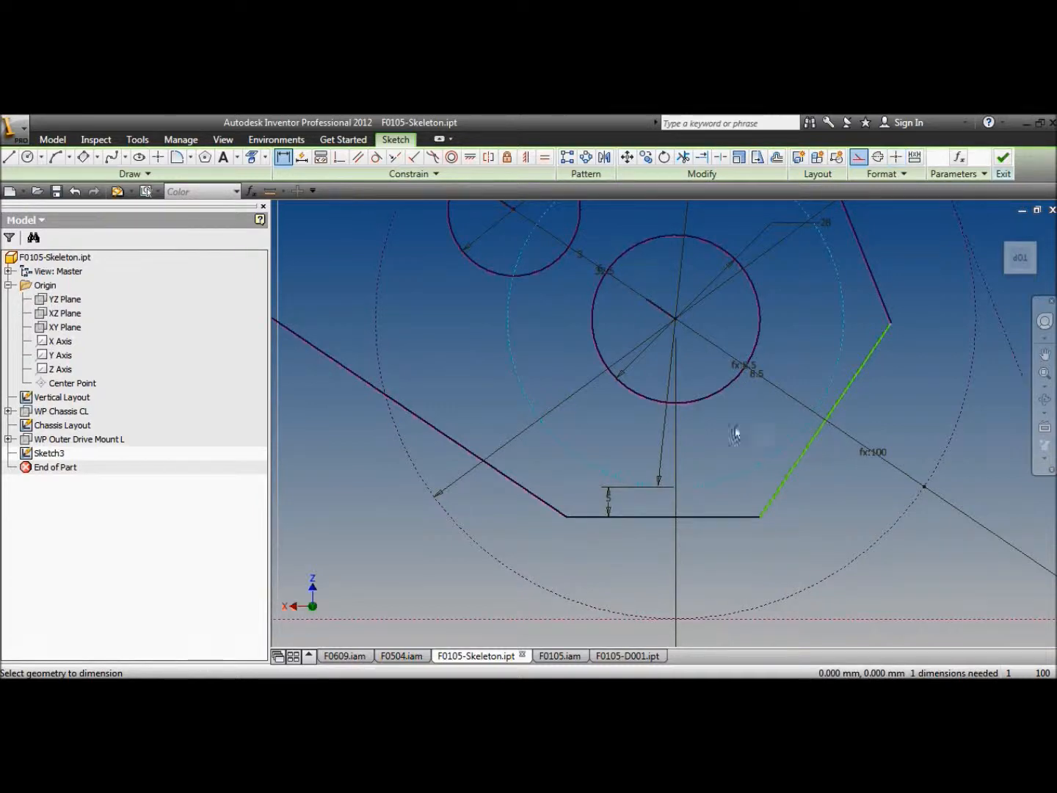
{"action": "key", "text": "Escape"}
Step: Dimension the gap between the lower-right angled edge and the 56 mm construction circle, linking it to the 5 mm gap dimension d49
{"action": "left_click", "coordinate": [284, 158]}
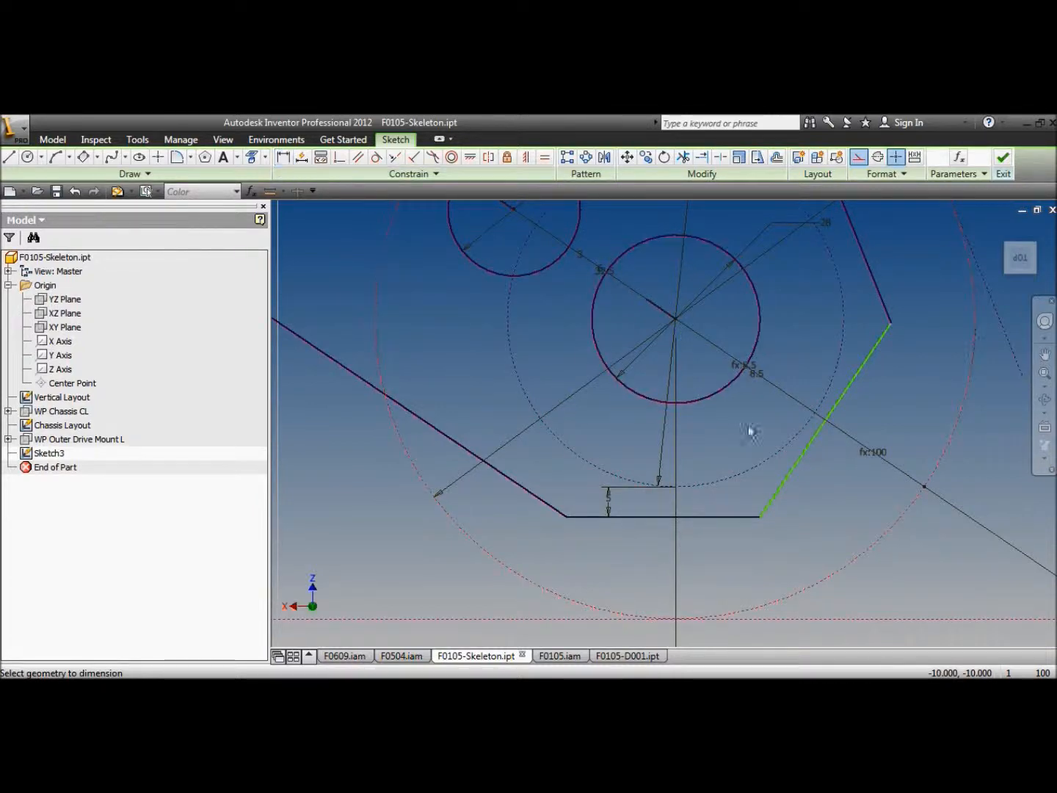
{"action": "left_click", "coordinate": [818, 447]}
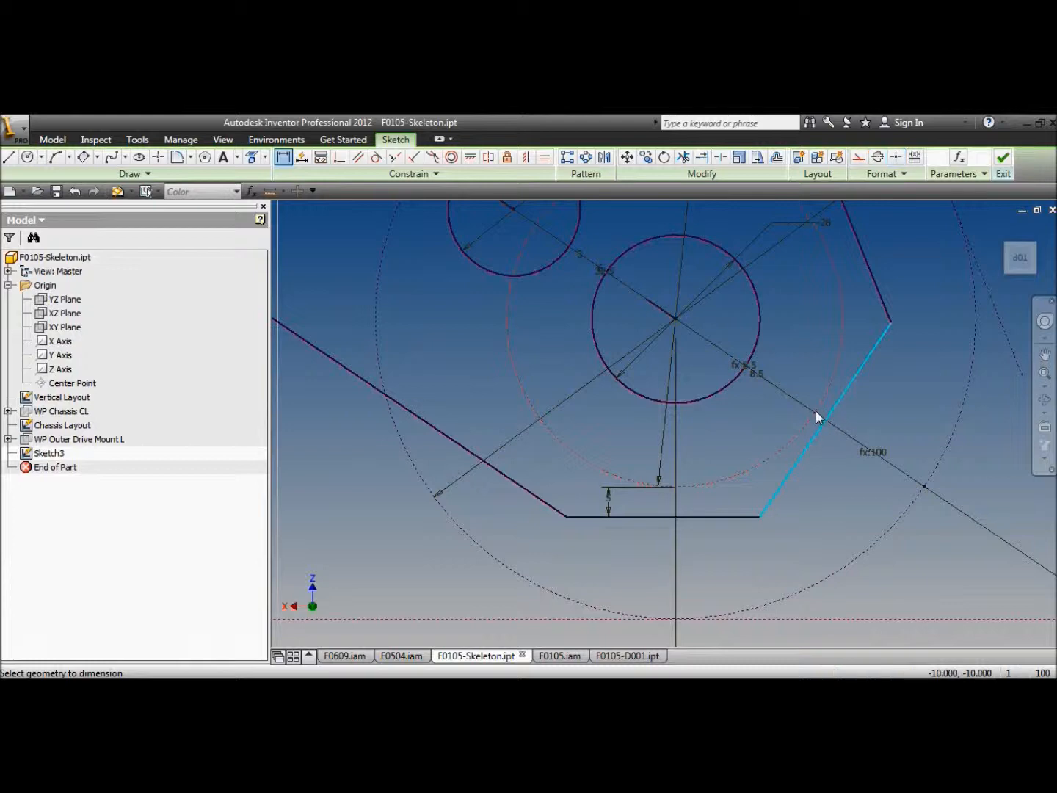
{"action": "left_click", "coordinate": [808, 378]}
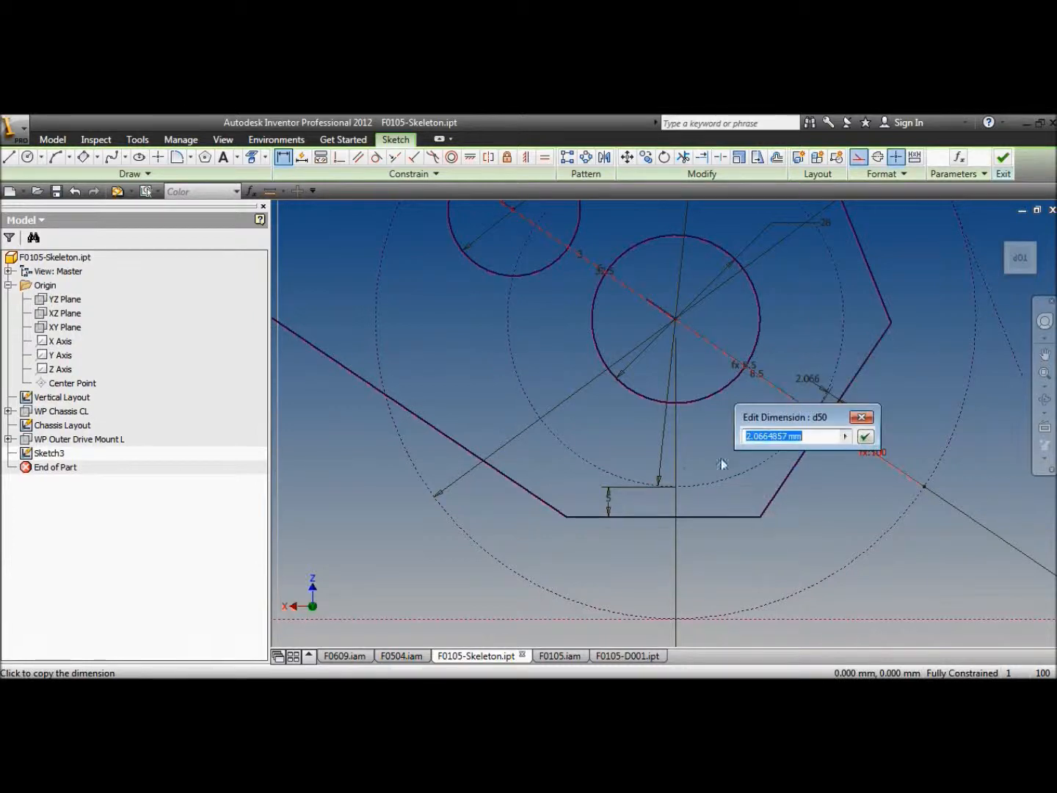
{"action": "left_click", "coordinate": [608, 499]}
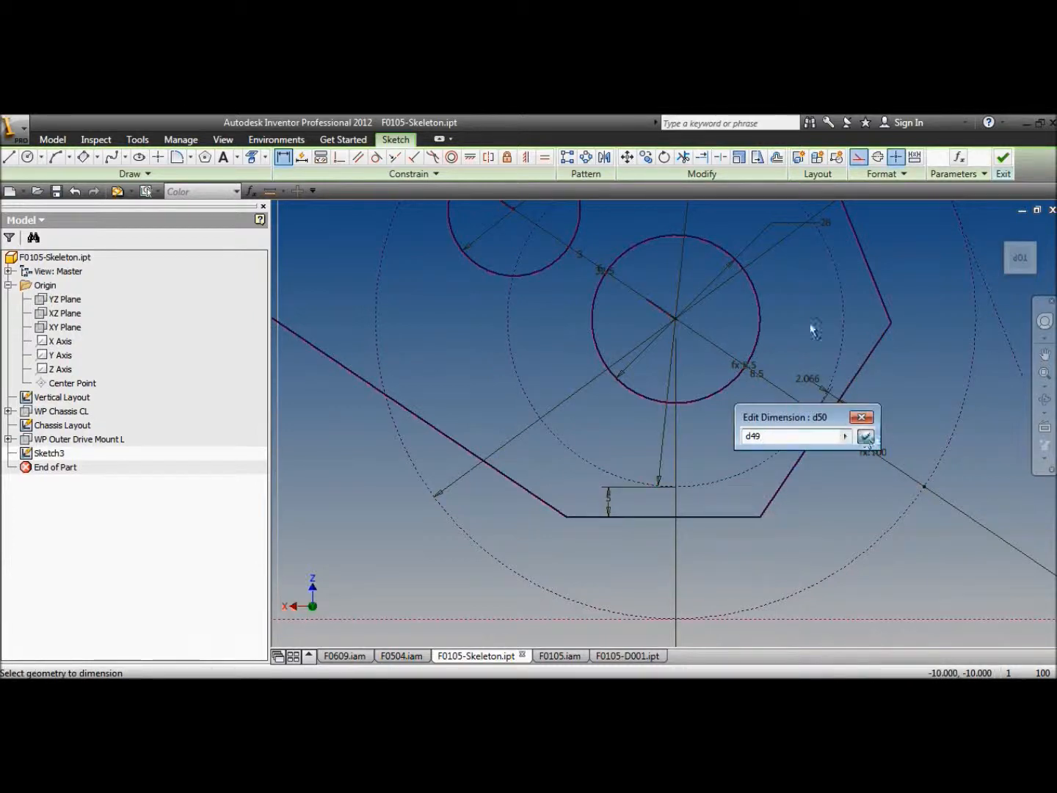
{"action": "key", "text": "Return"}
{"action": "scroll", "coordinate": [786, 417], "scroll_direction": "down", "scroll_amount": 3}
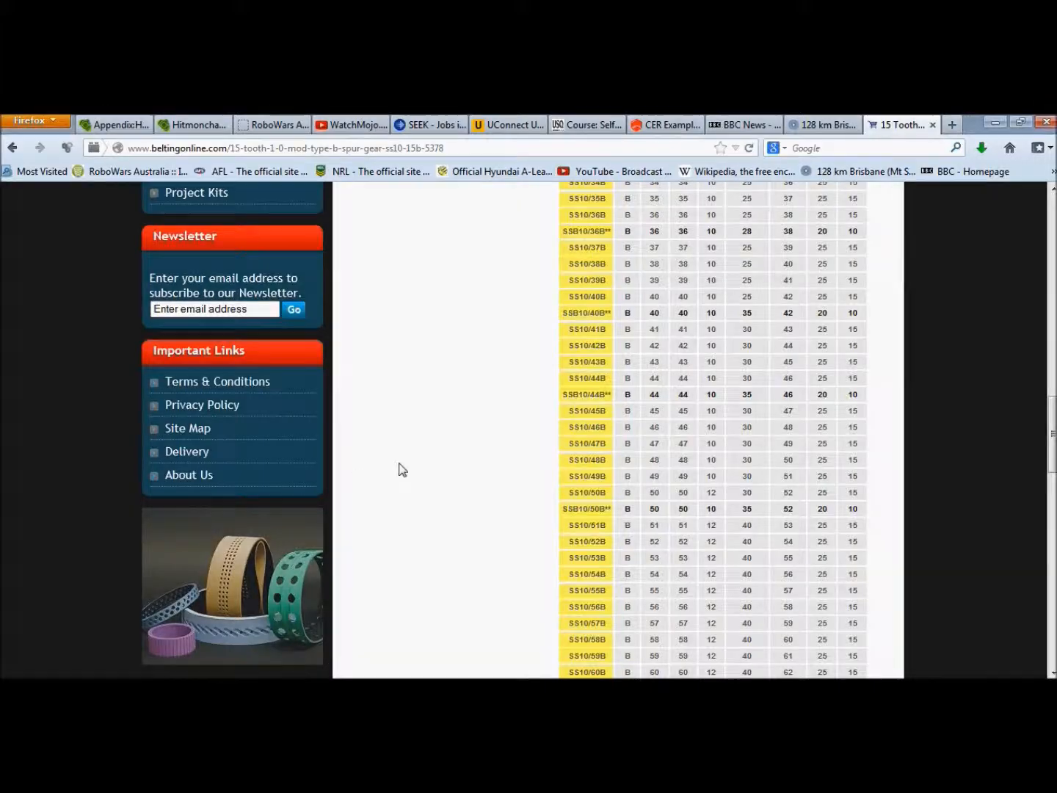
Step: Examine the size table of the 1.0 mod type B spur gears around the 50-tooth rows
{"action": "scroll", "coordinate": [448, 484], "scroll_direction": "up", "scroll_amount": 5}
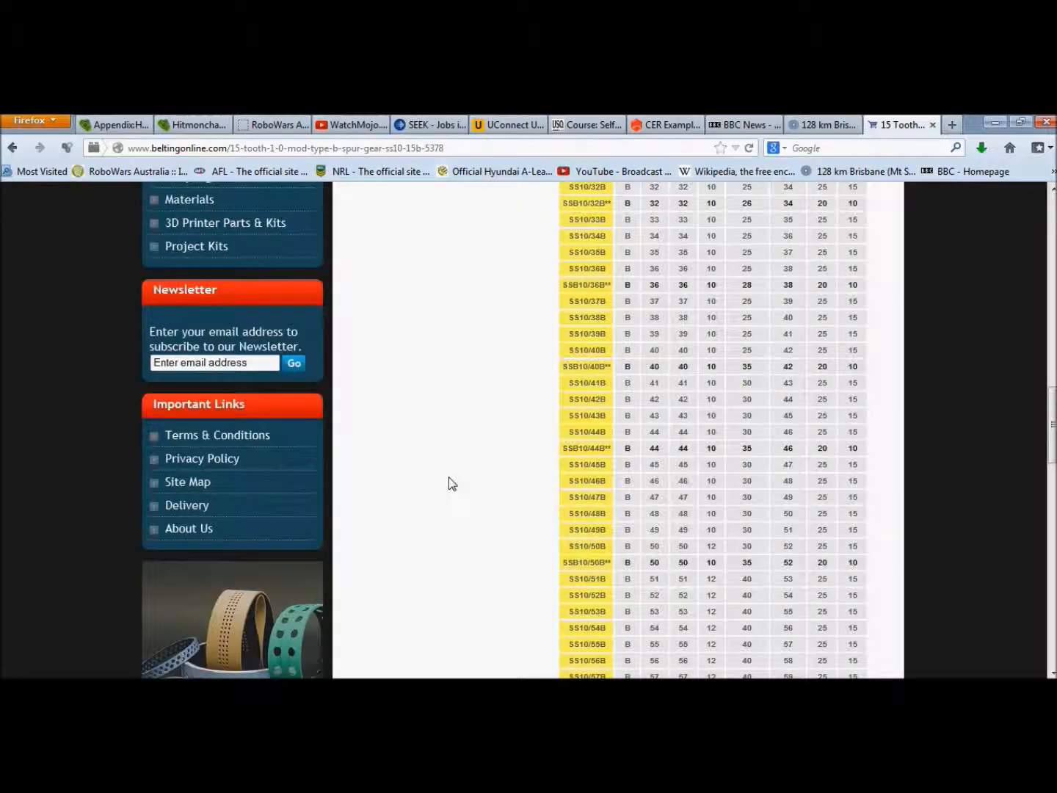
{"action": "scroll", "coordinate": [452, 483], "scroll_direction": "down", "scroll_amount": 1}
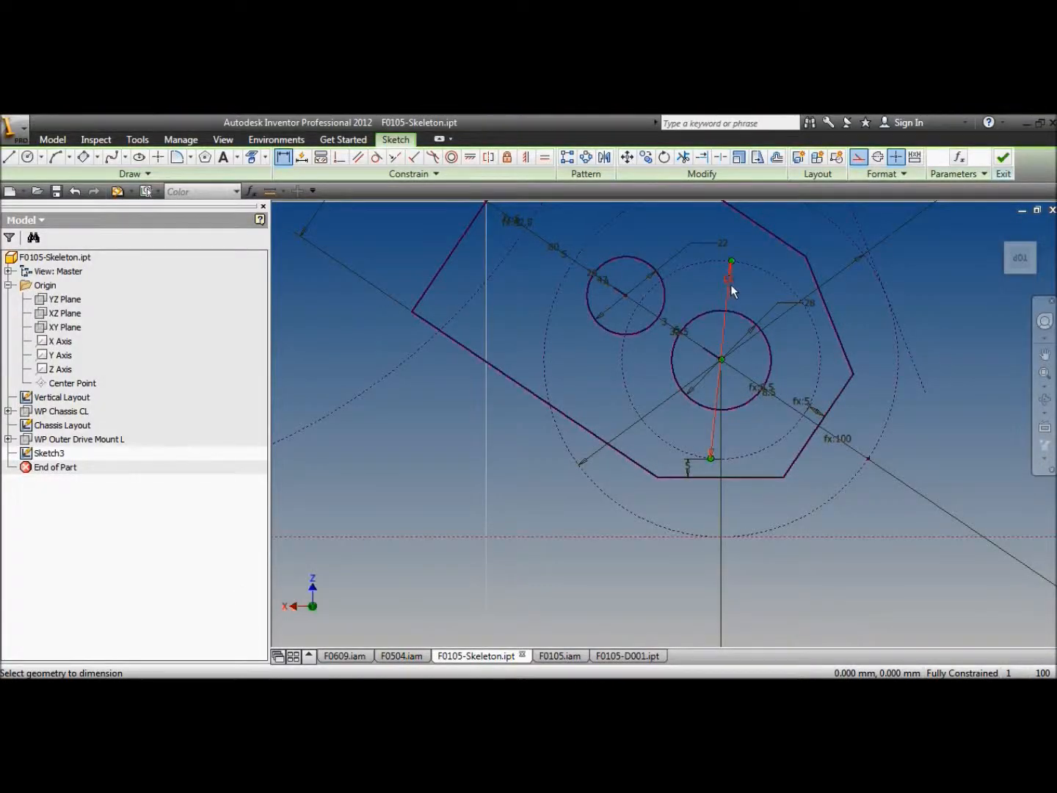
Step: Set the dashed construction circle's diameter to 52 mm and its gap to the horizontal bottom edge to 8 mm
{"action": "left_click", "coordinate": [730, 283]}
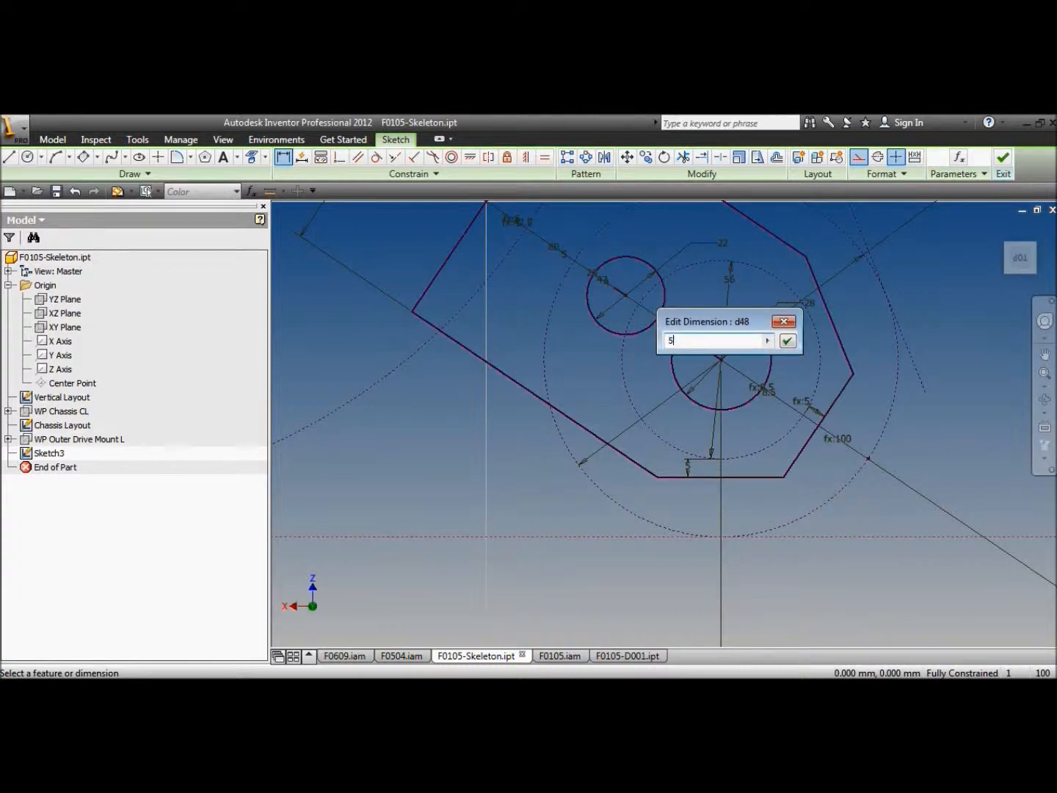
{"action": "left_click", "coordinate": [787, 341]}
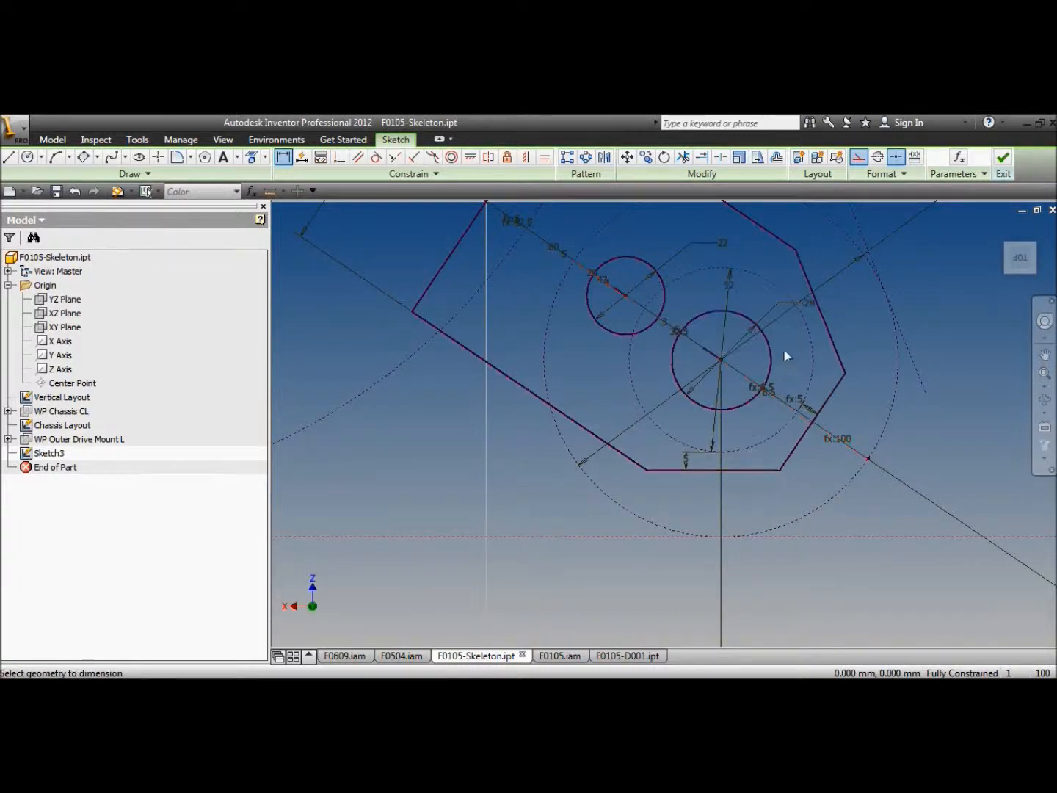
{"action": "left_click", "coordinate": [693, 457]}
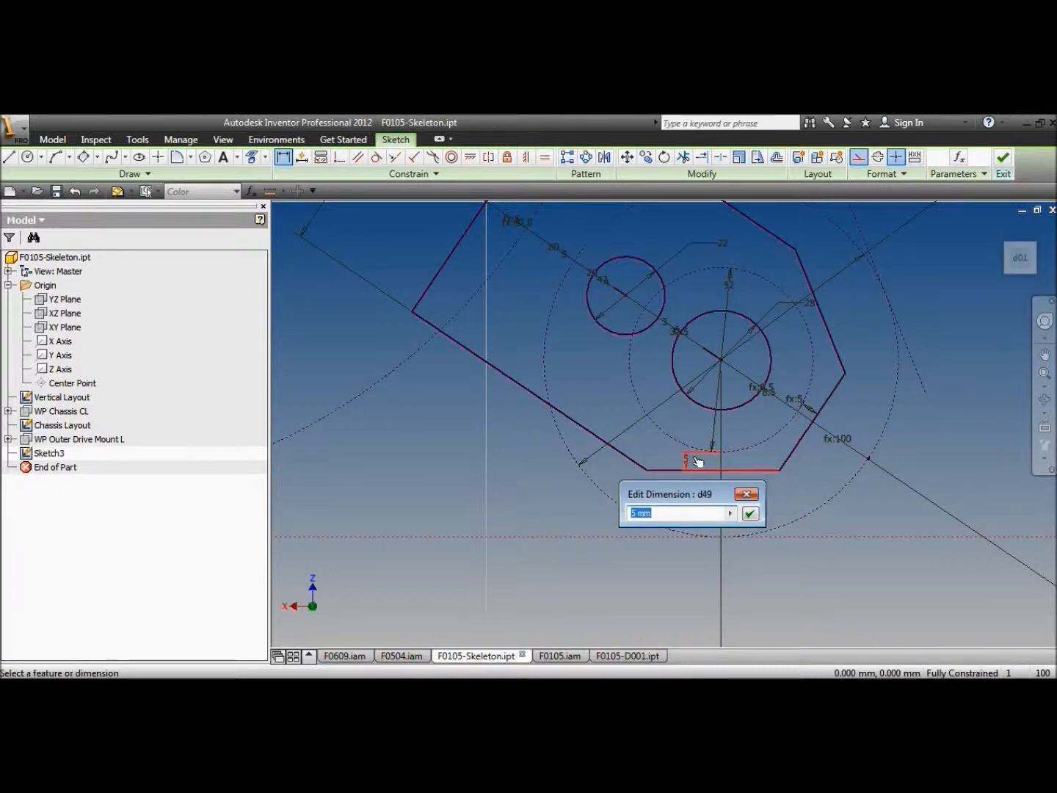
{"action": "key", "text": "Return"}
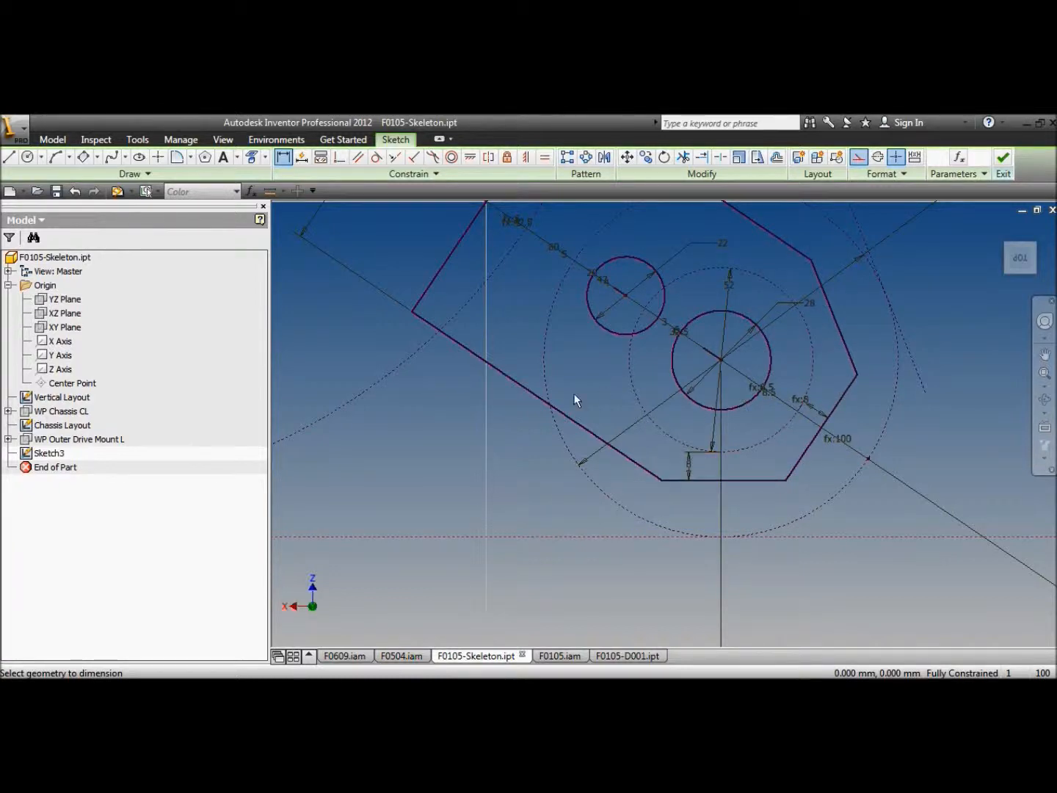
Step: Finish the plate outline sketch and rename it Outer Drive Mount L
{"action": "middle_click_drag", "start_coordinate": [600, 374], "coordinate": [580, 479]}
{"action": "scroll", "coordinate": [579, 478], "scroll_direction": "down", "scroll_amount": 3}
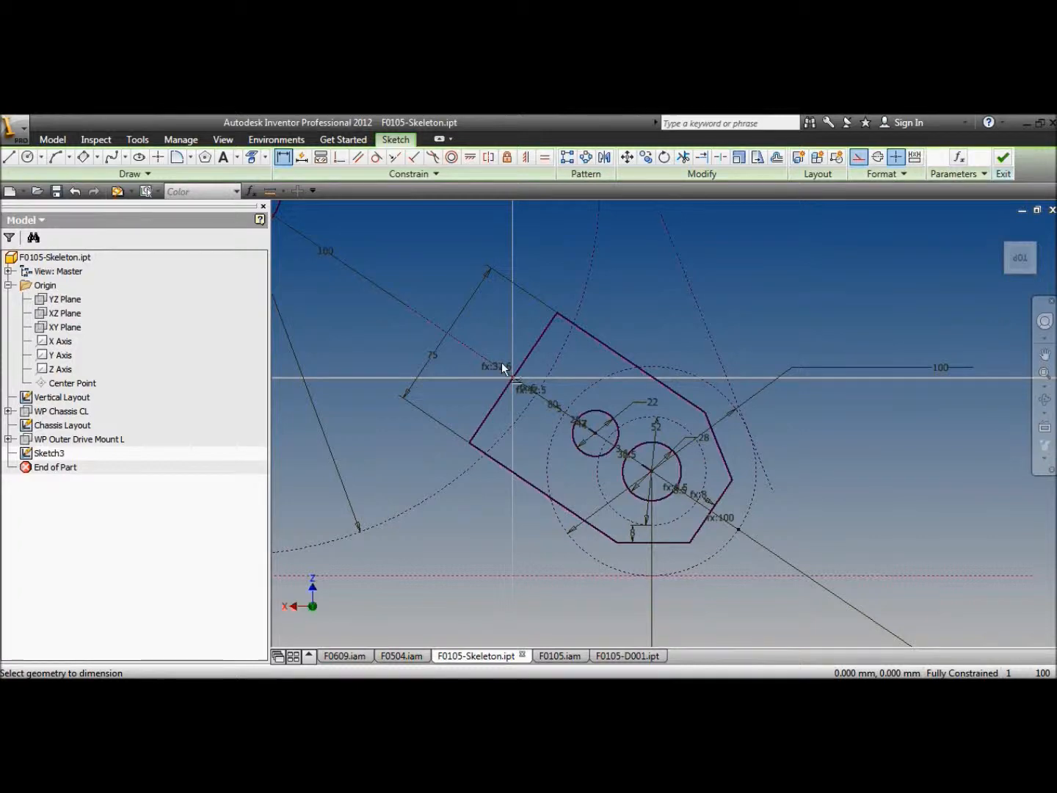
{"action": "right_click", "coordinate": [395, 226]}
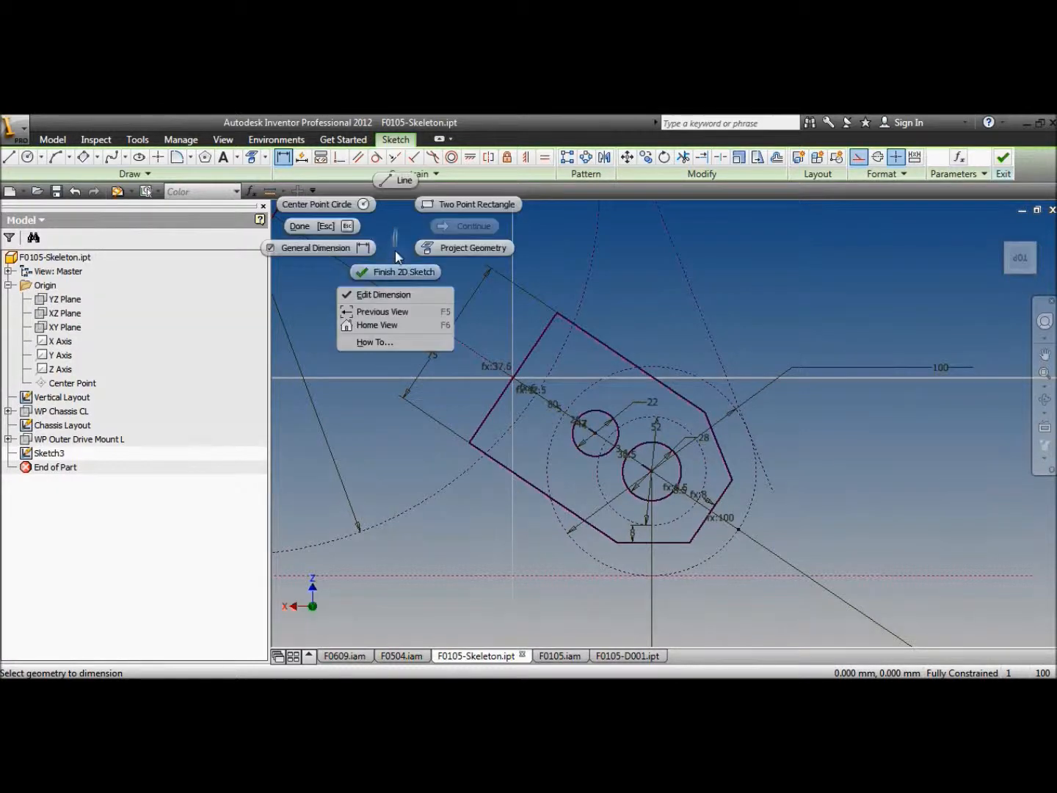
{"action": "left_click", "coordinate": [396, 274]}
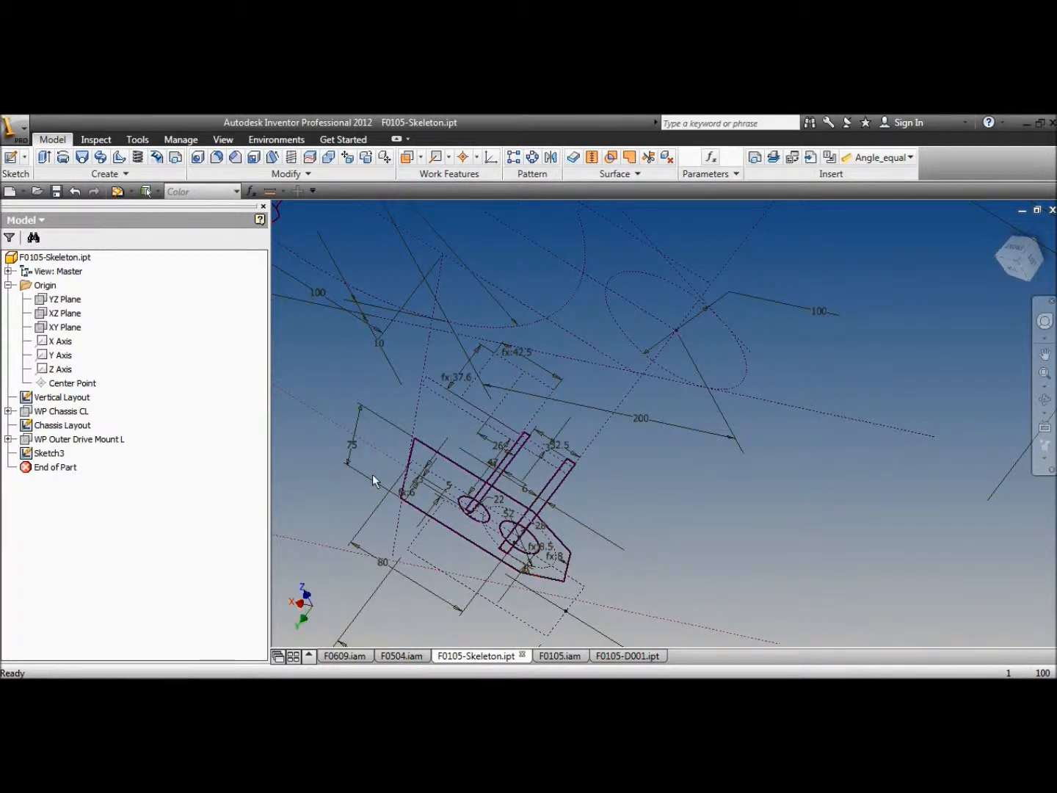
{"action": "left_click", "coordinate": [50, 454]}
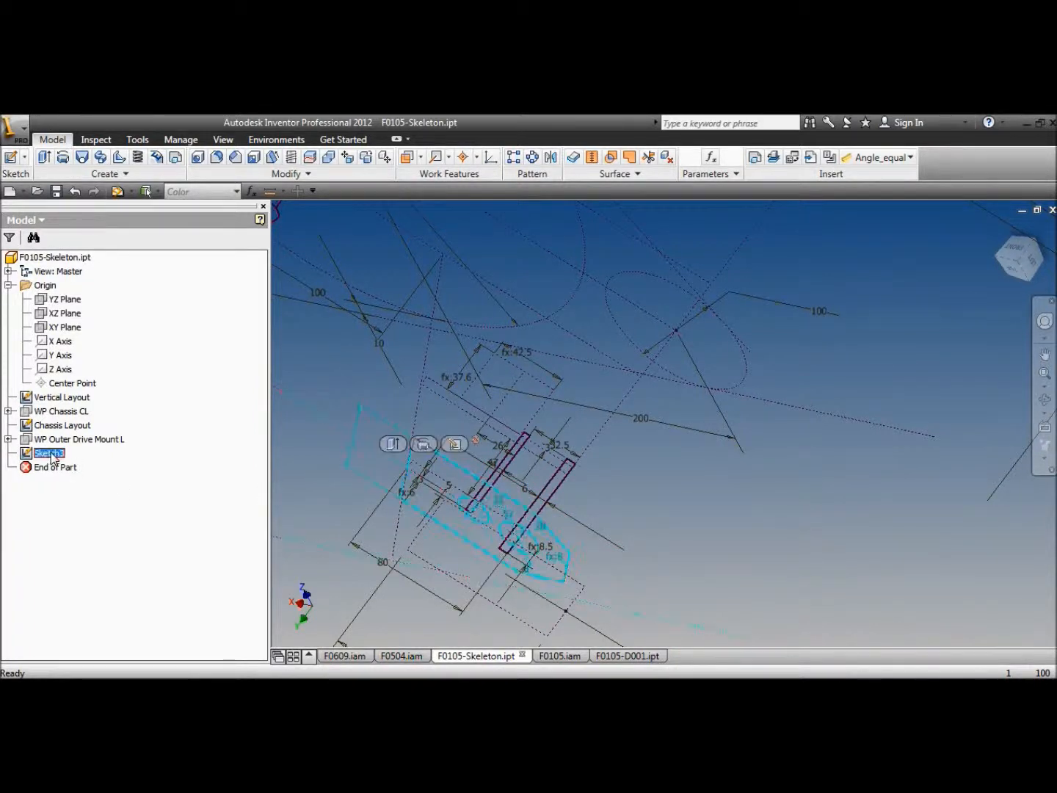
{"action": "type", "text": "Outer Drive Mount L"}
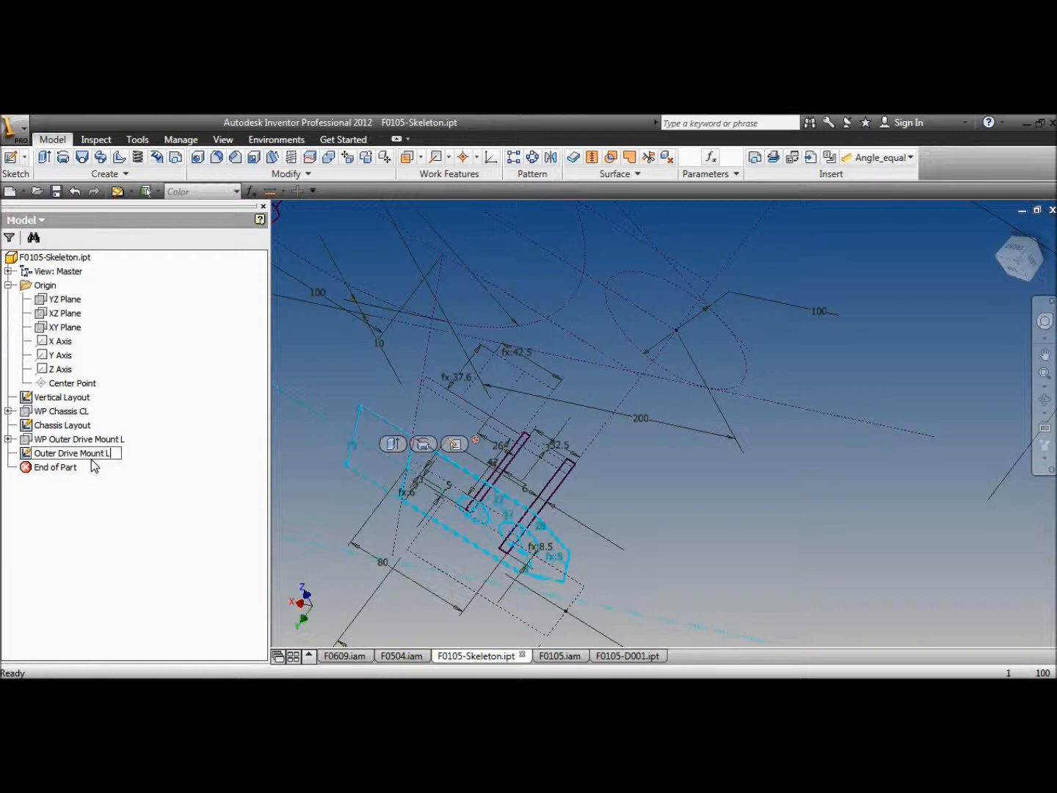
{"action": "key", "text": "Return"}
Step: Create a work plane parallel to WP Outer Drive Mount L through the inner mount's corner point in the chassis layout, and hide it
{"action": "left_click", "coordinate": [406, 157]}
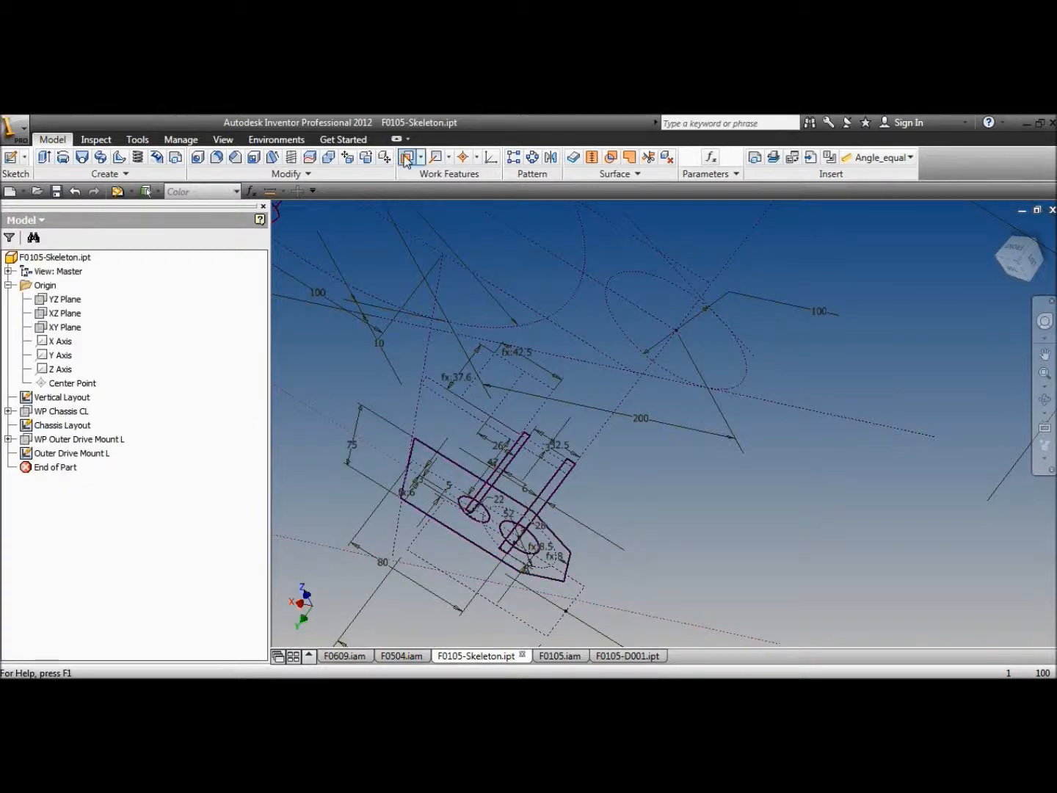
{"action": "left_click", "coordinate": [73, 439]}
{"action": "scroll", "coordinate": [419, 380], "scroll_direction": "down", "scroll_amount": 5}
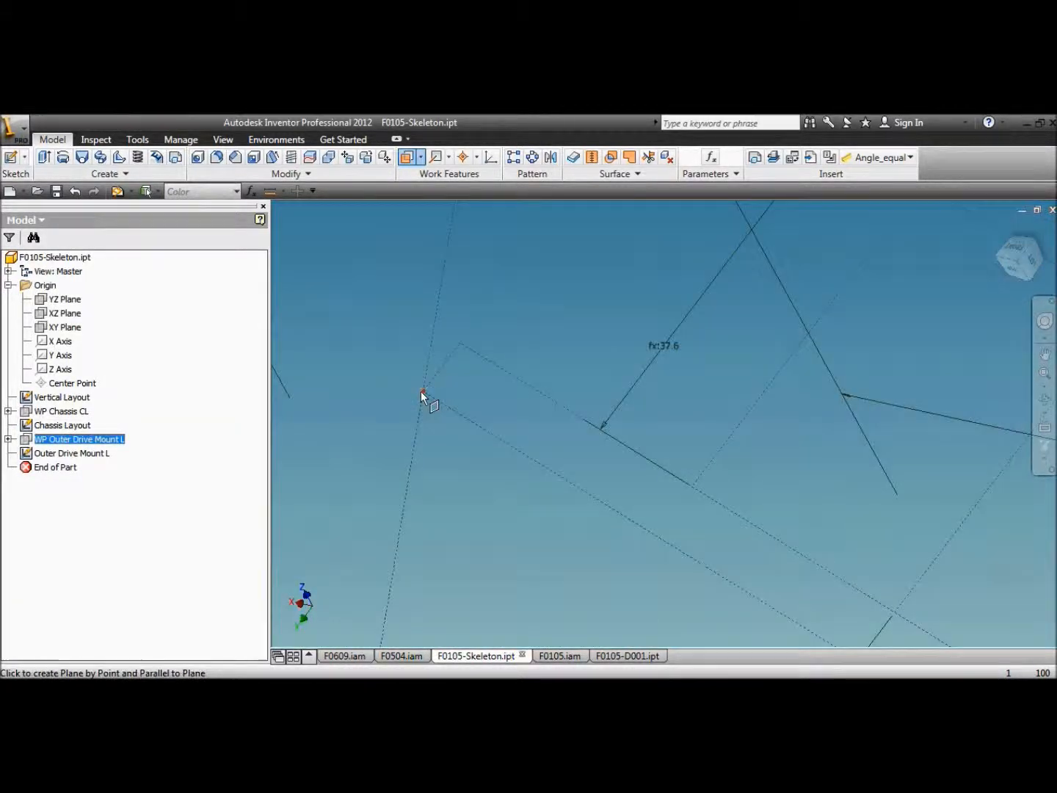
{"action": "left_click", "coordinate": [460, 341]}
{"action": "key", "text": "F6"}
{"action": "right_click", "coordinate": [638, 455]}
{"action": "left_click", "coordinate": [643, 483]}
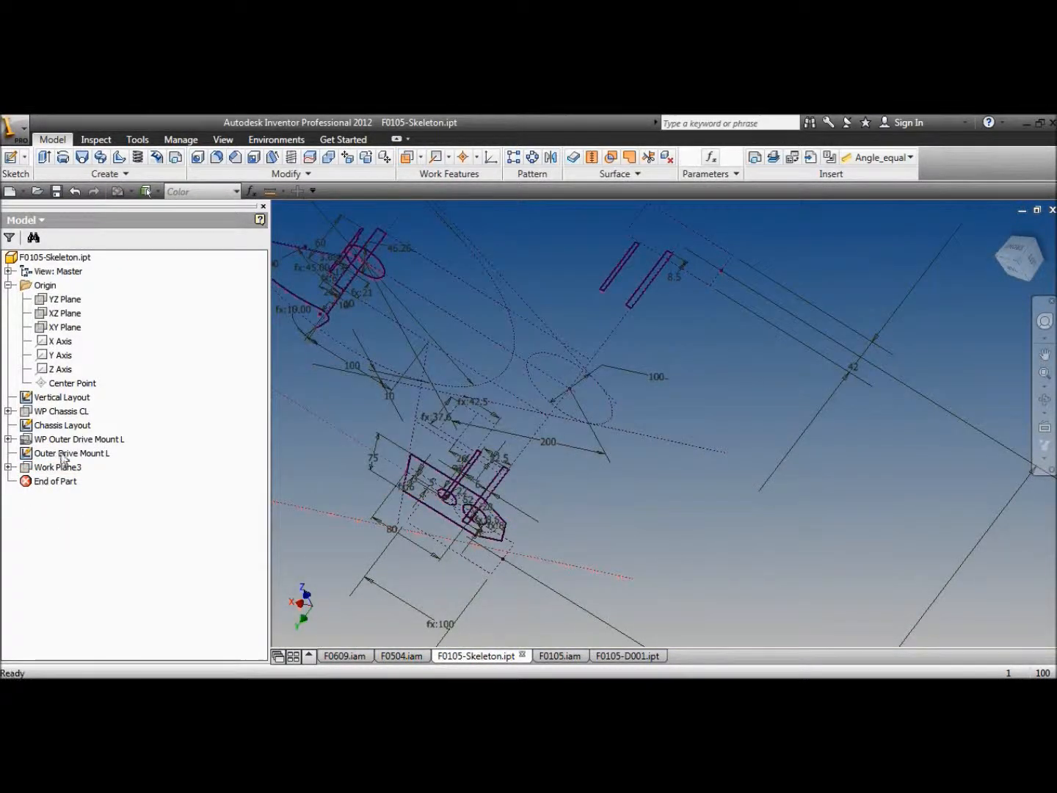
Step: Rename the new work plane as WP Inner Drive Mount L
{"action": "left_click", "coordinate": [76, 439]}
{"action": "left_click", "coordinate": [77, 439]}
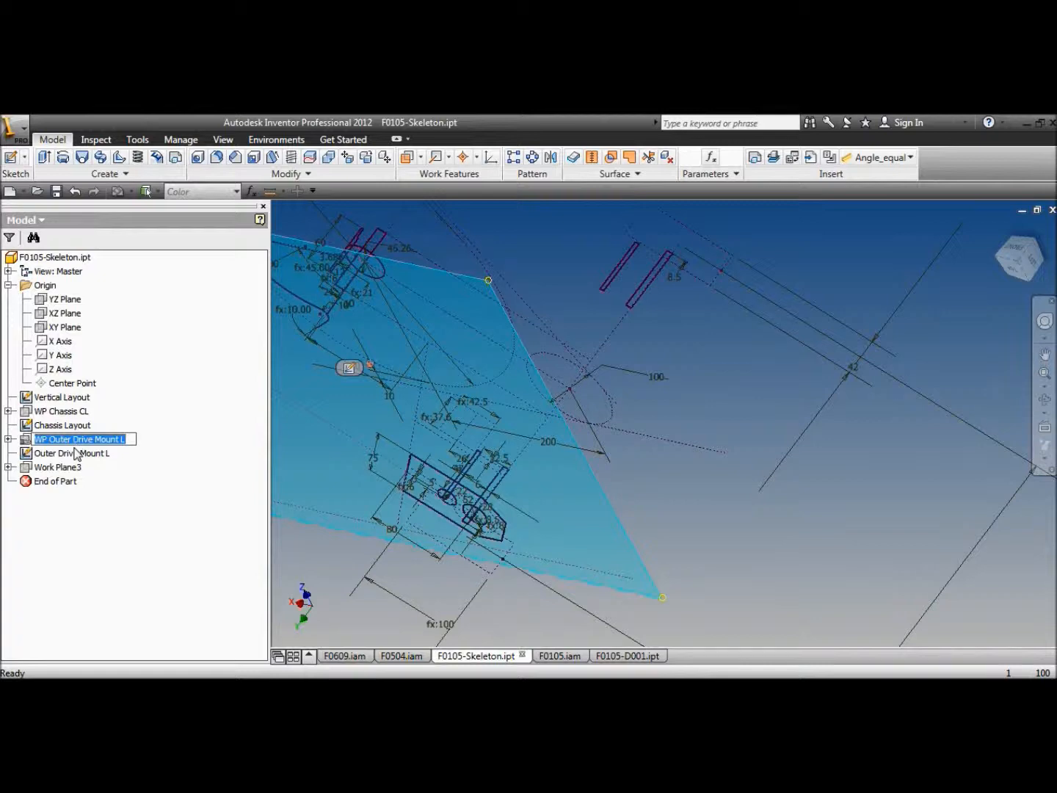
{"action": "left_click", "coordinate": [63, 468]}
{"action": "left_click", "coordinate": [63, 467]}
{"action": "type", "text": "WP Inner Drive M"}
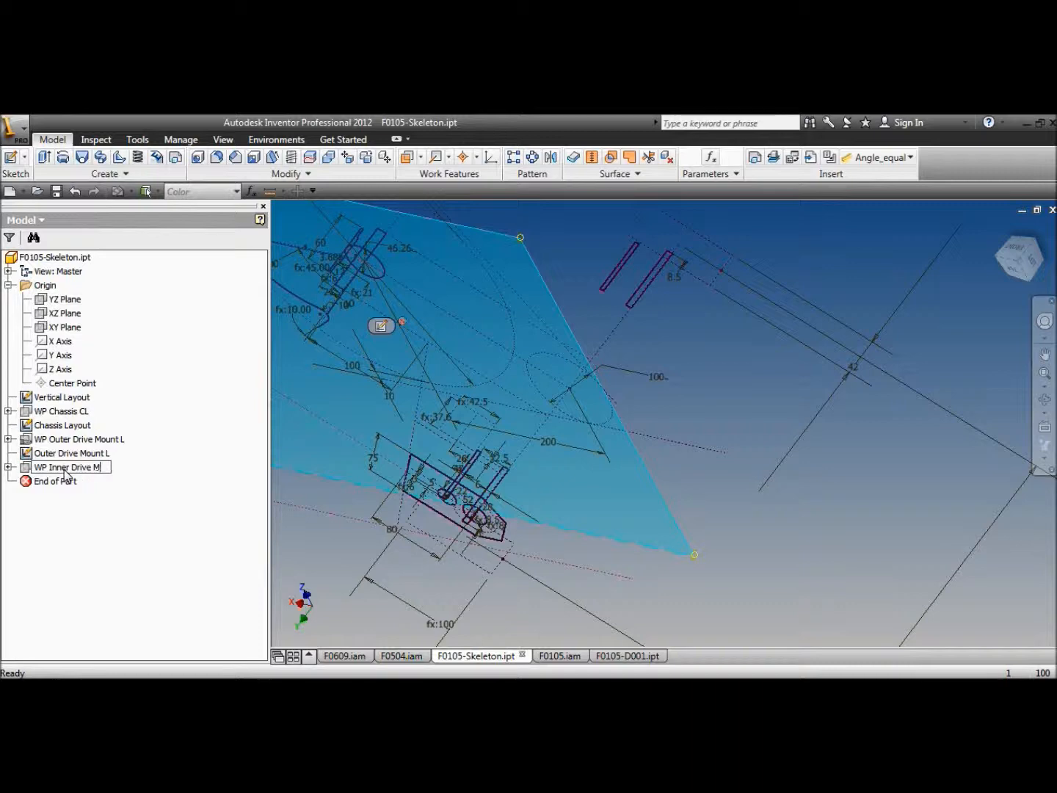
{"action": "key", "text": "Return"}
Step: Start a new sketch on the WP Inner Drive Mount L work plane
{"action": "left_click", "coordinate": [89, 471]}
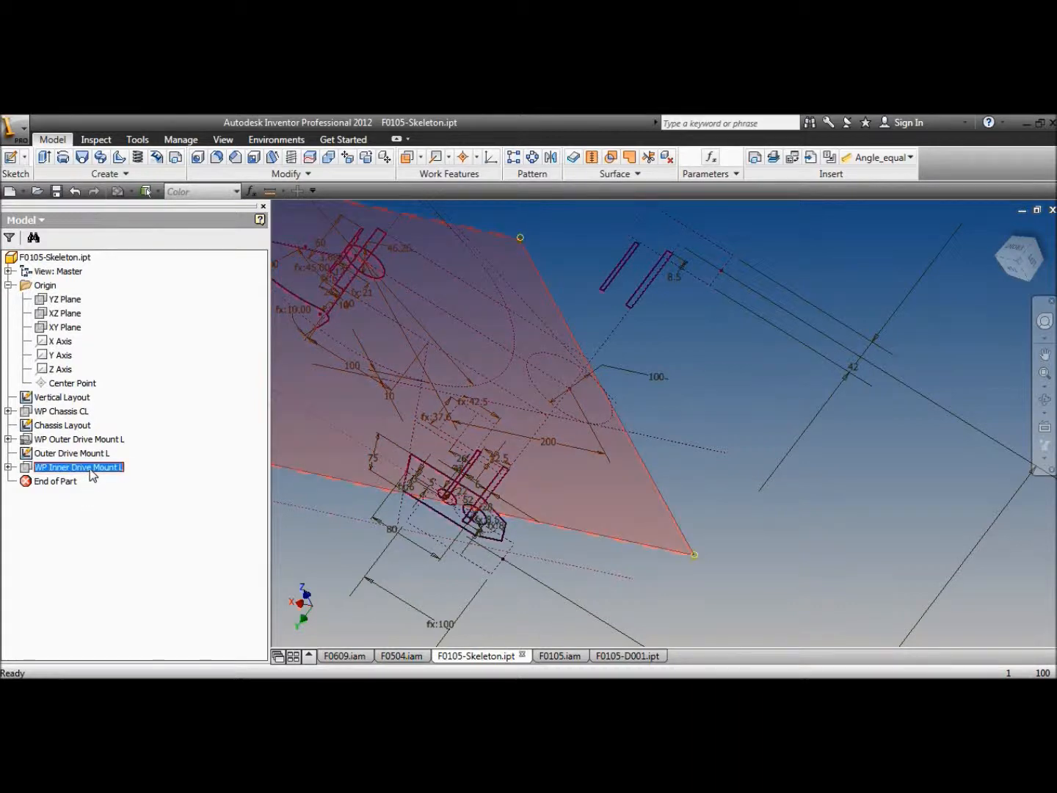
{"action": "right_click", "coordinate": [92, 475]}
{"action": "left_click", "coordinate": [156, 481]}
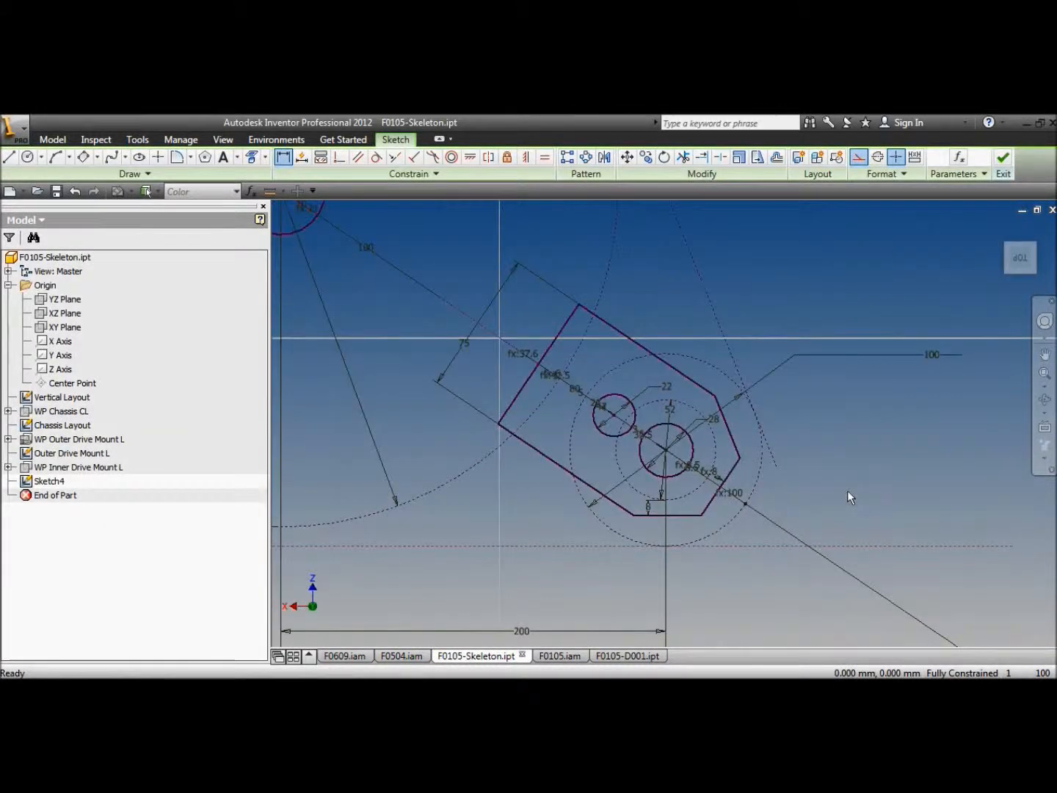
Step: Project the outer mount's 22 and 28 mm bores, its angled and bottom edges, and the layout's end reference point into the sketch
{"action": "scroll", "coordinate": [847, 490], "scroll_direction": "up", "scroll_amount": 3}
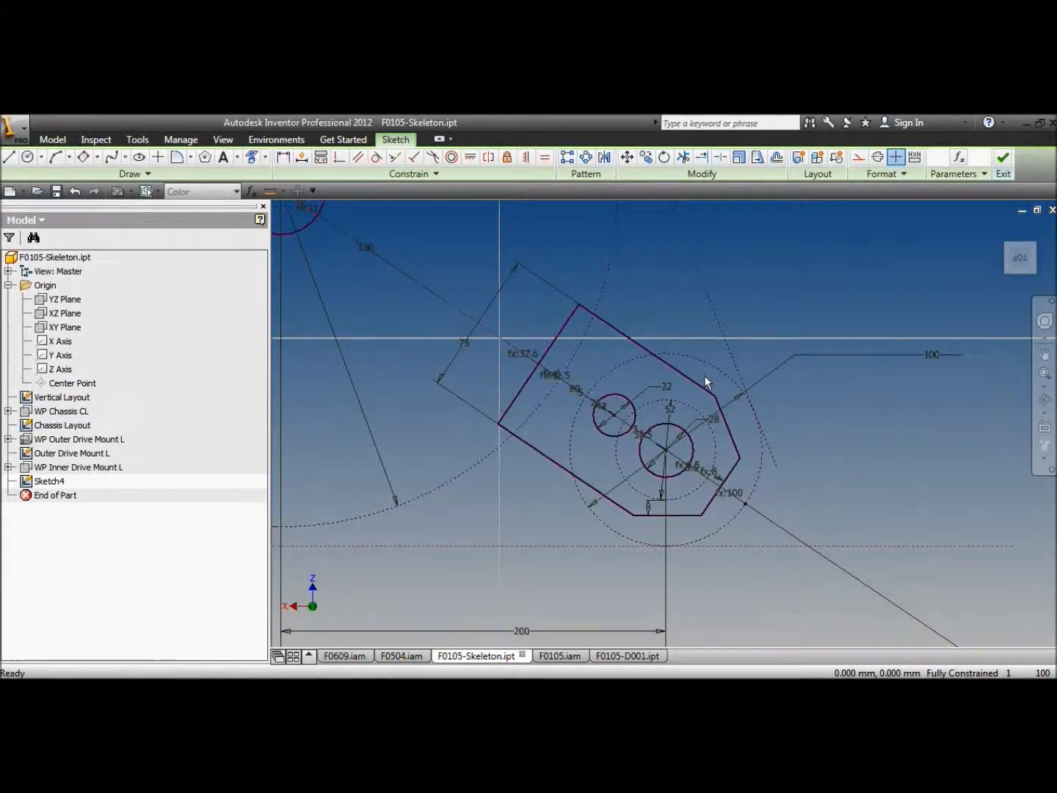
{"action": "left_click", "coordinate": [249, 157]}
{"action": "left_click", "coordinate": [518, 376]}
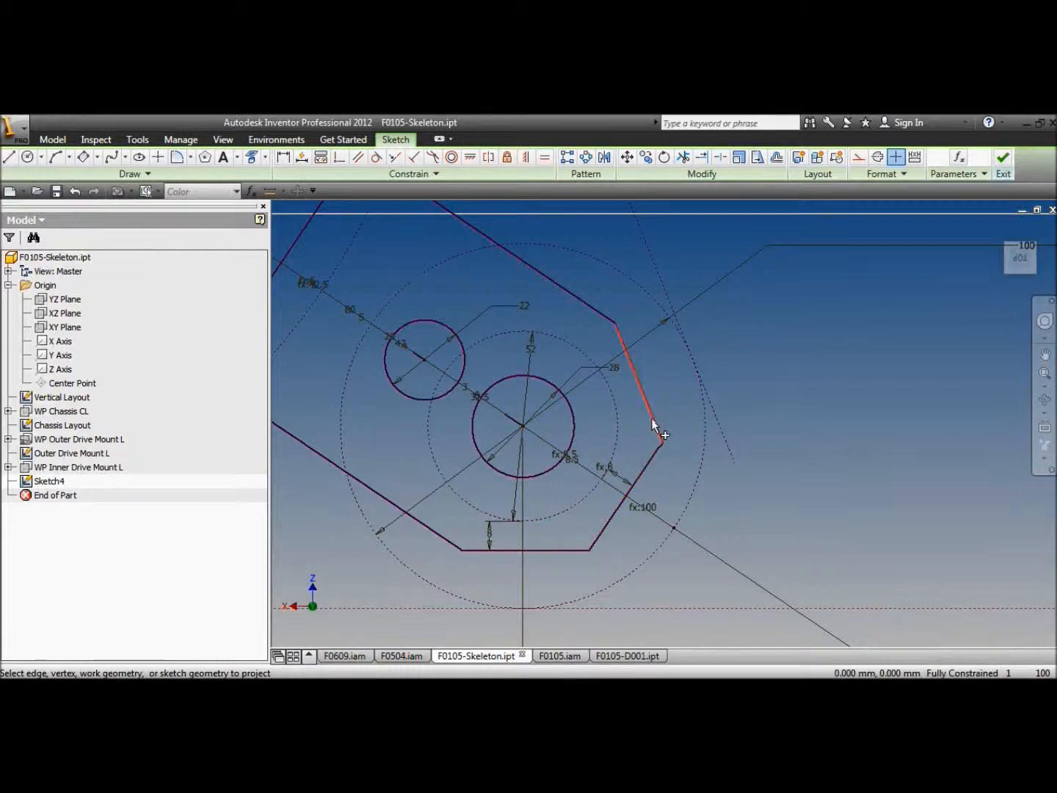
{"action": "scroll", "coordinate": [649, 454], "scroll_direction": "down", "scroll_amount": 3}
{"action": "left_click", "coordinate": [1044, 399]}
{"action": "mouse_move", "coordinate": [706, 388]}
{"action": "left_mouse_down"}
{"action": "mouse_move", "coordinate": [649, 424]}
{"action": "mouse_move", "coordinate": [647, 412]}
{"action": "left_mouse_up"}
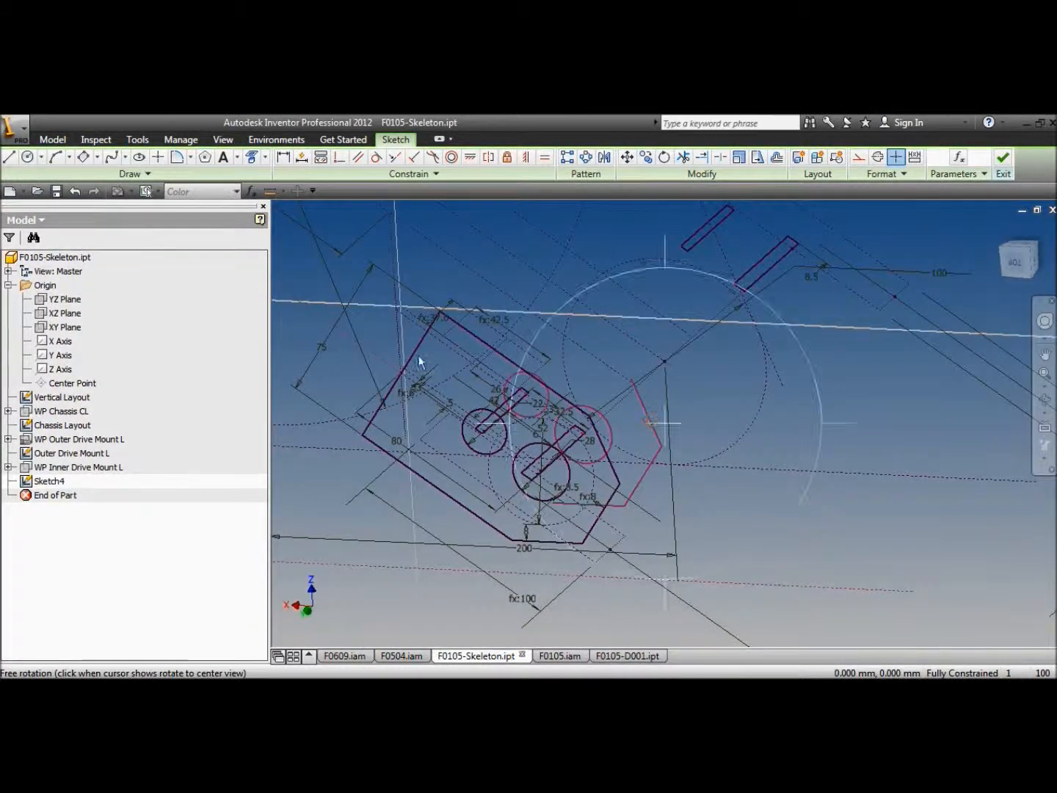
{"action": "scroll", "coordinate": [442, 348], "scroll_direction": "up", "scroll_amount": 4}
{"action": "right_click", "coordinate": [472, 358]}
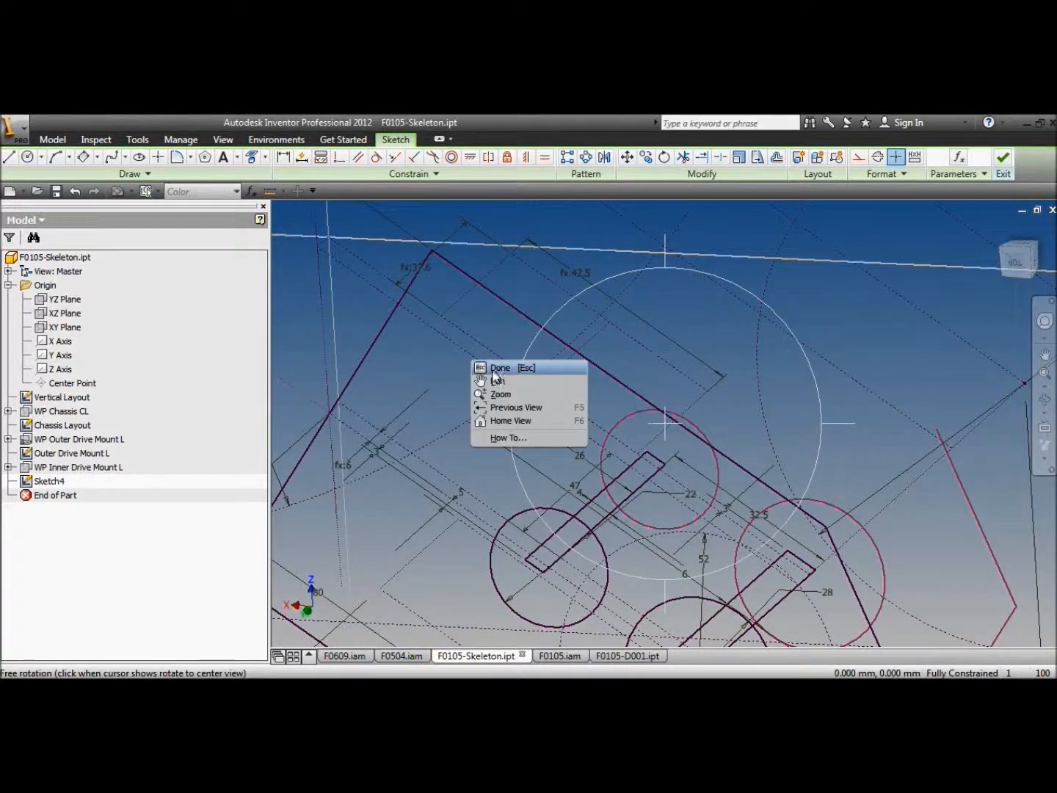
{"action": "left_click", "coordinate": [503, 367]}
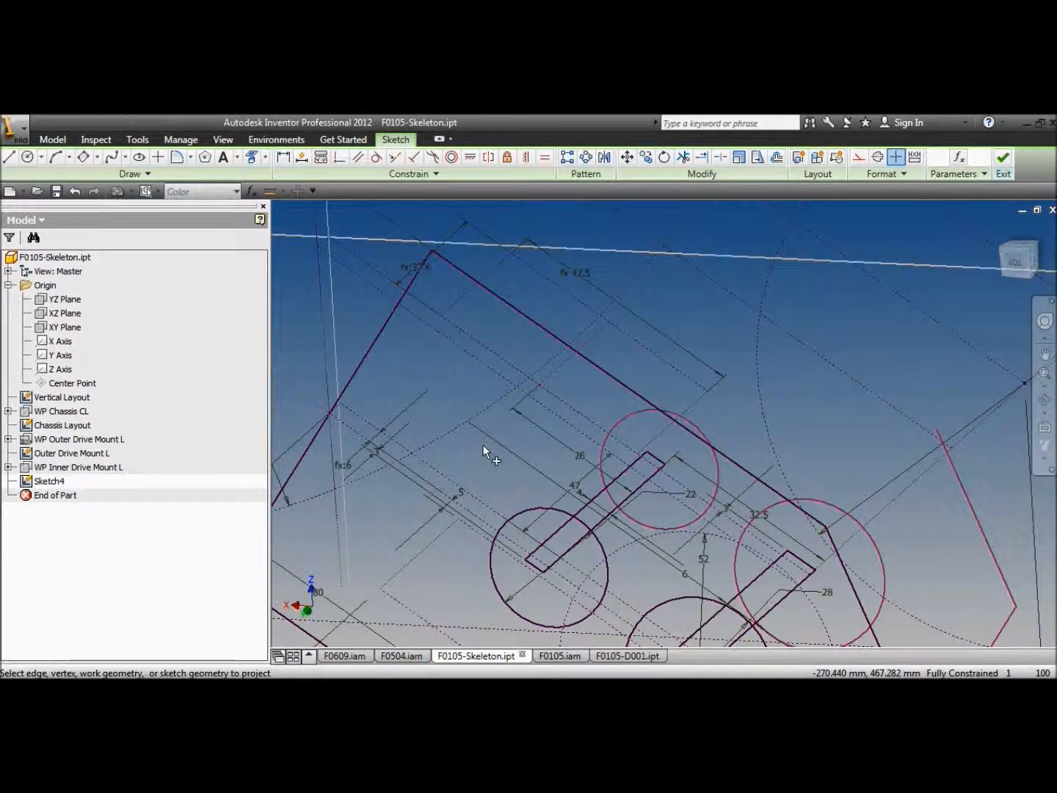
{"action": "scroll", "coordinate": [486, 441], "scroll_direction": "down", "scroll_amount": 4}
{"action": "scroll", "coordinate": [430, 387], "scroll_direction": "up", "scroll_amount": 3}
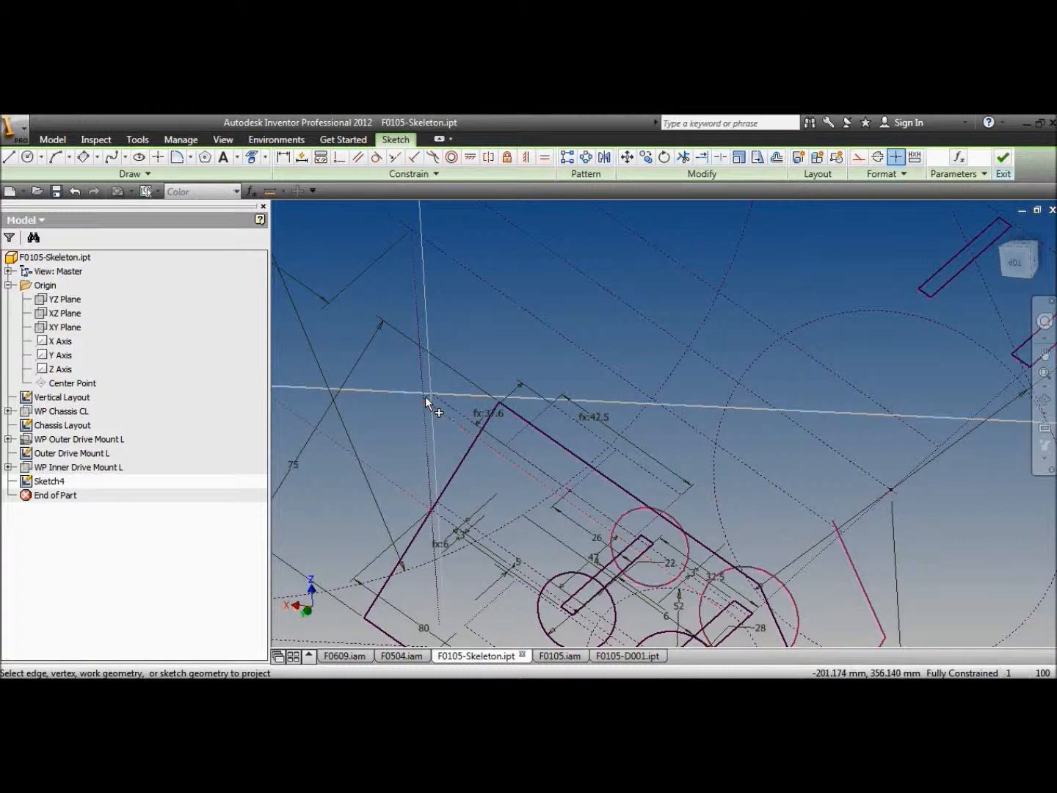
{"action": "scroll", "coordinate": [387, 382], "scroll_direction": "down", "scroll_amount": 3}
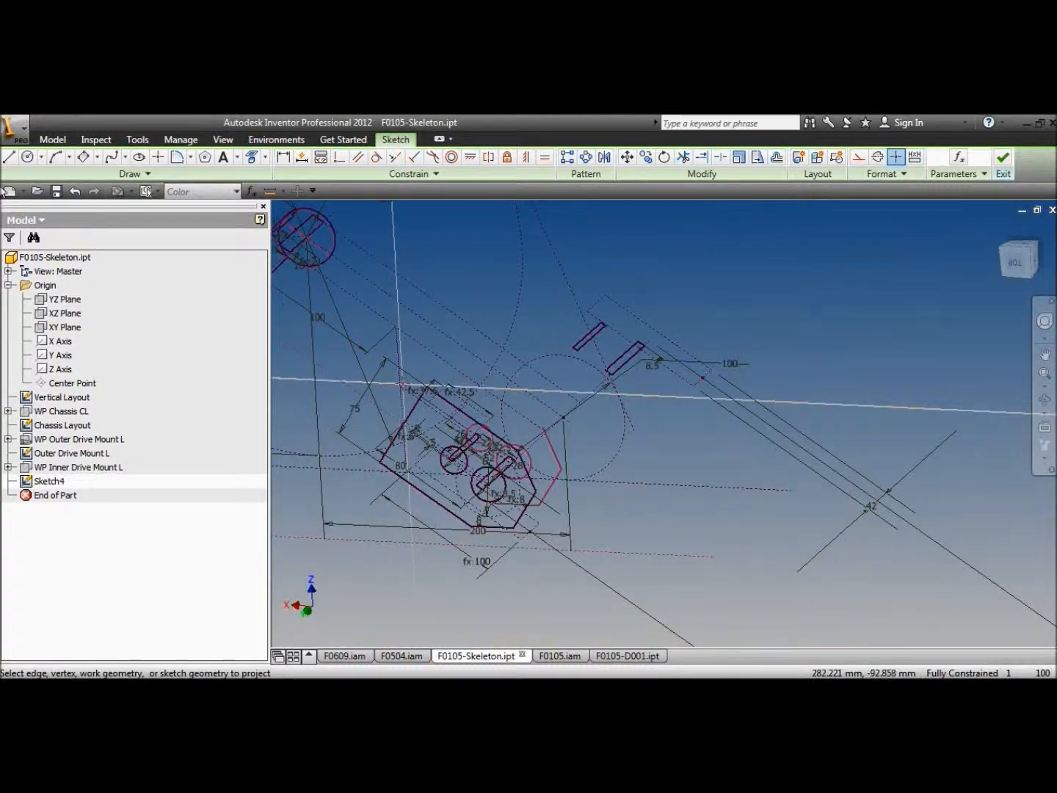
Step: Close the inner mount outline with three lines: the upper long edge, the end edge and the lower long edge
{"action": "left_click", "coordinate": [10, 157]}
{"action": "scroll", "coordinate": [430, 493], "scroll_direction": "up", "scroll_amount": 3}
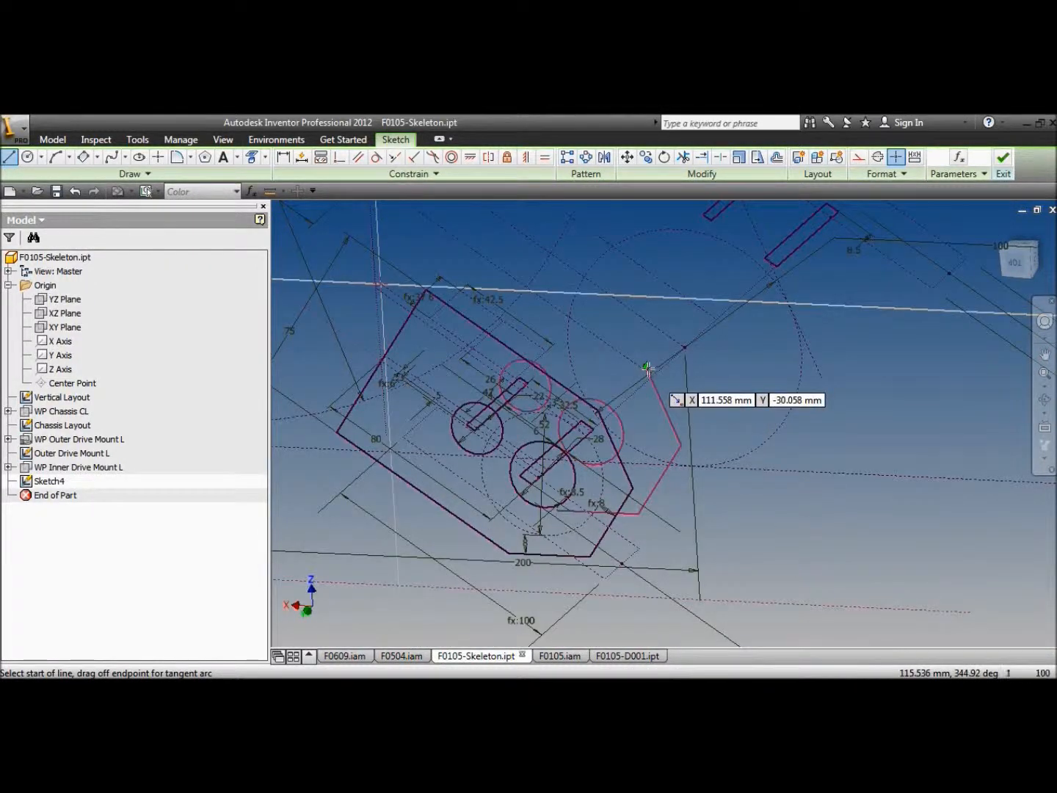
{"action": "left_click", "coordinate": [649, 368]}
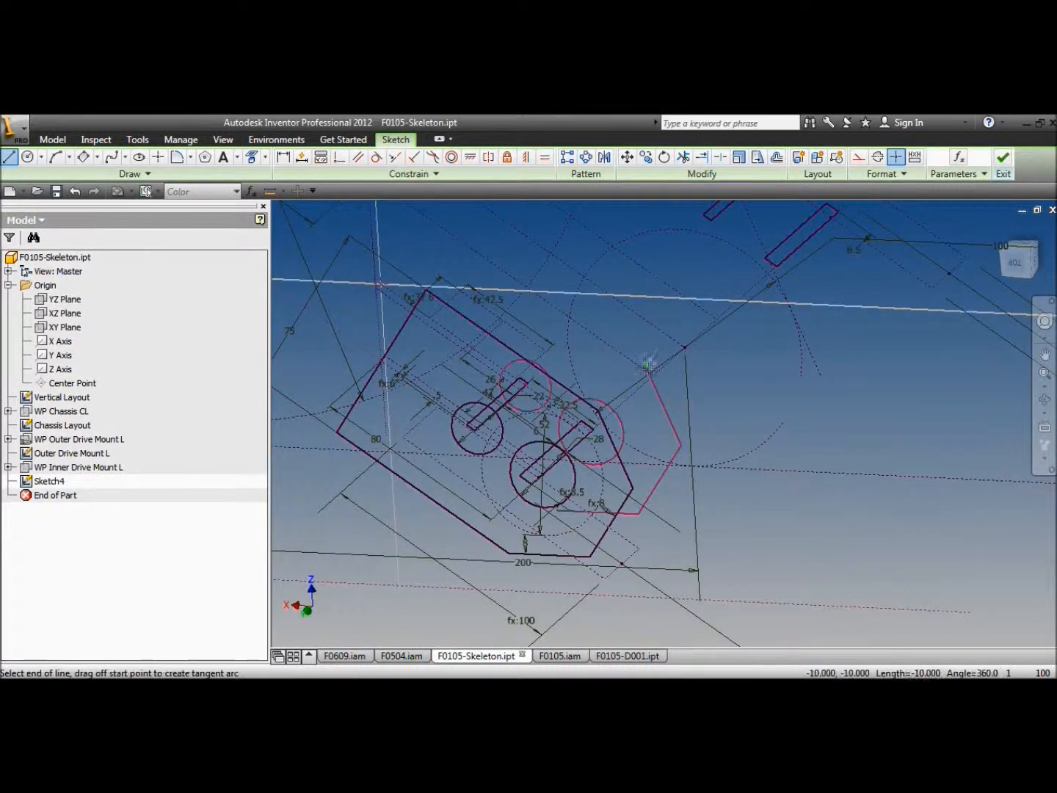
{"action": "left_click", "coordinate": [422, 209]}
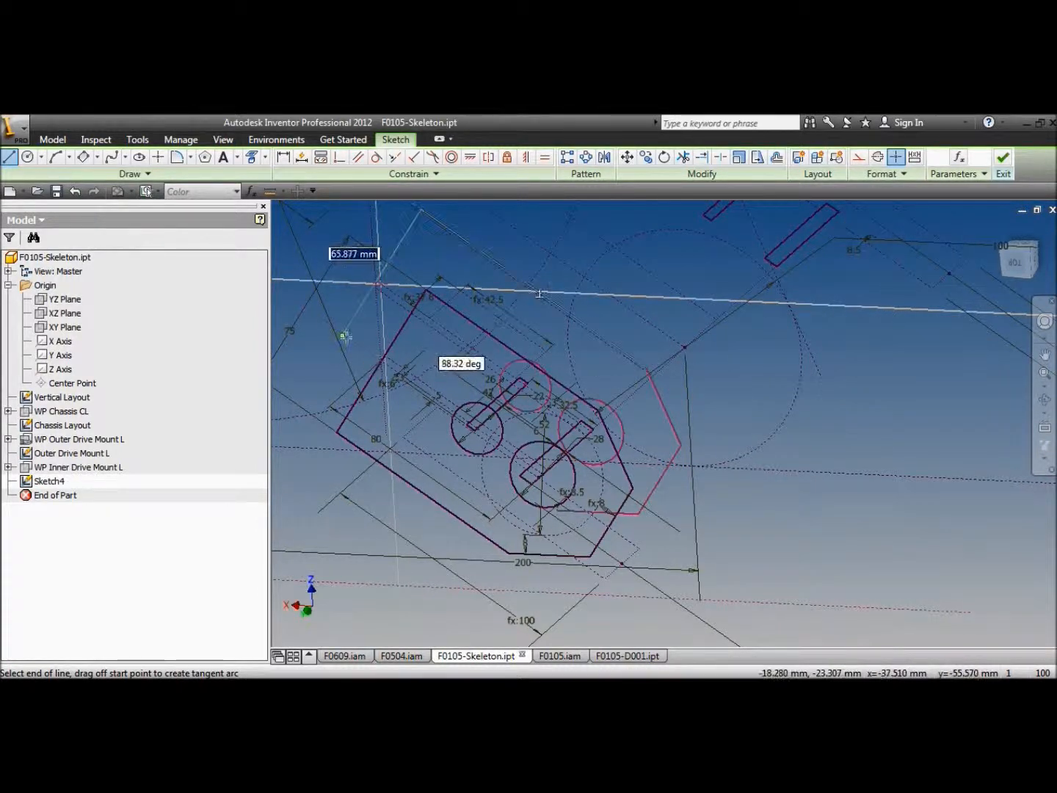
{"action": "left_click", "coordinate": [346, 329]}
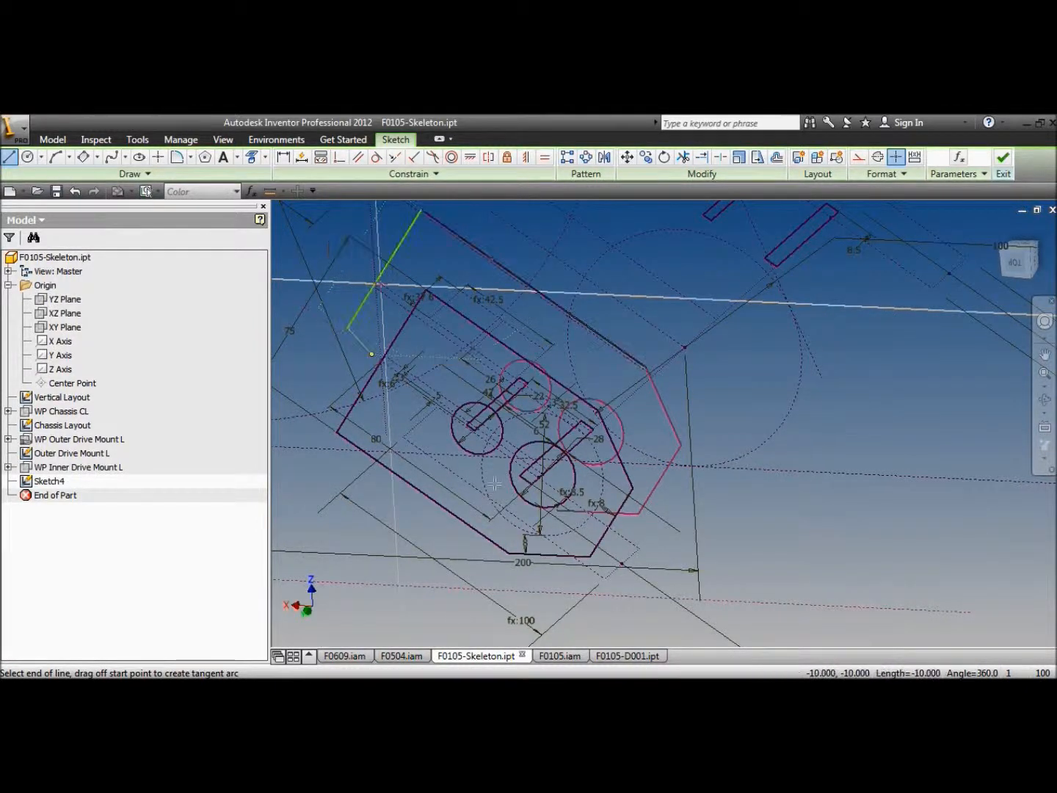
{"action": "left_click", "coordinate": [559, 509]}
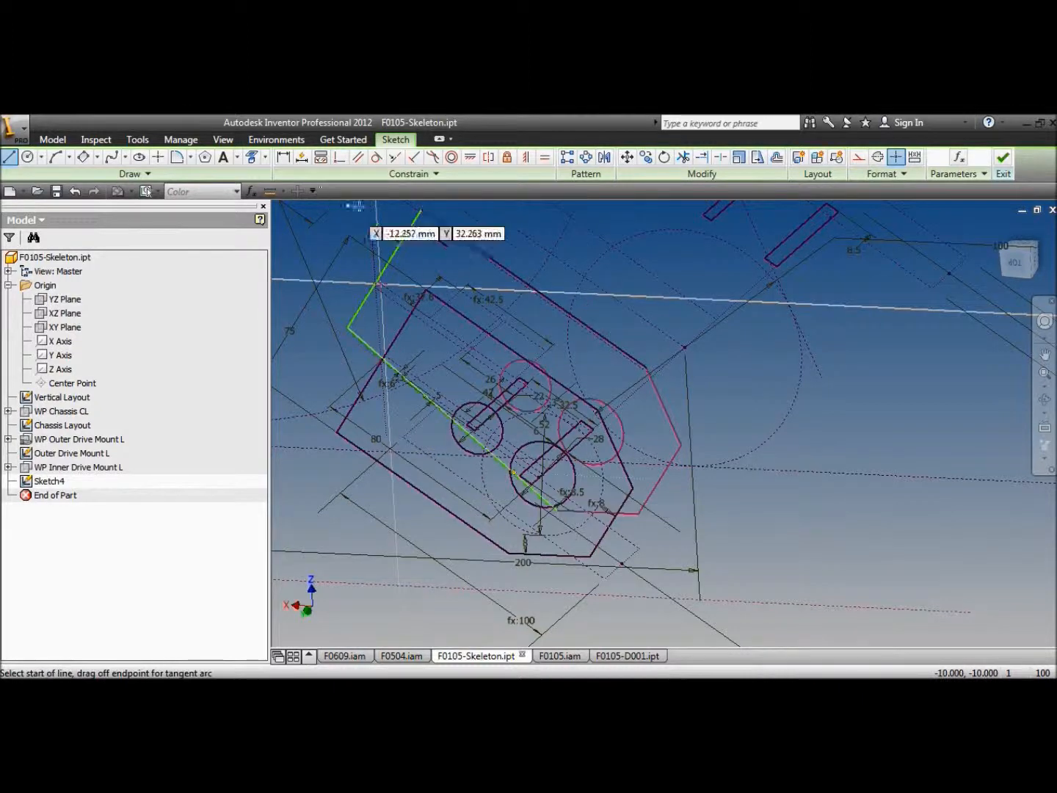
Step: Constrain the end edge perpendicular to the lower long edge and coincident with the projected layout point
{"action": "left_click", "coordinate": [414, 157]}
{"action": "left_click", "coordinate": [366, 308]}
{"action": "left_click", "coordinate": [353, 335]}
{"action": "left_click", "coordinate": [339, 156]}
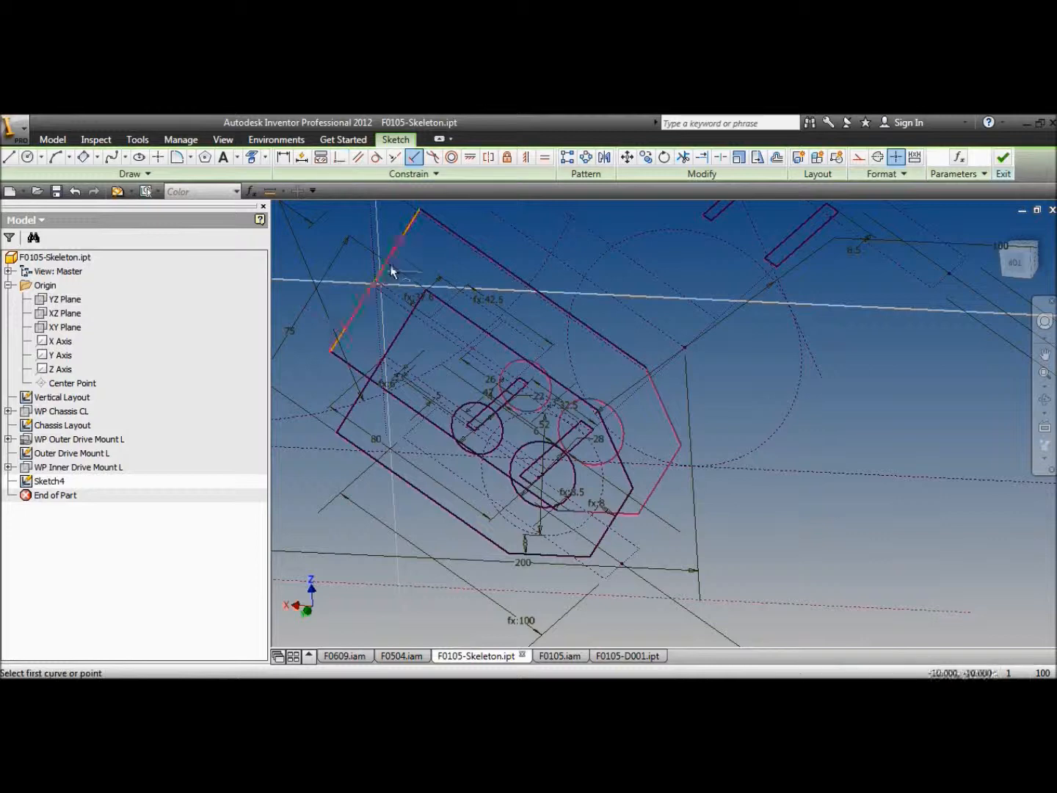
{"action": "left_click", "coordinate": [384, 266]}
{"action": "left_click", "coordinate": [381, 292]}
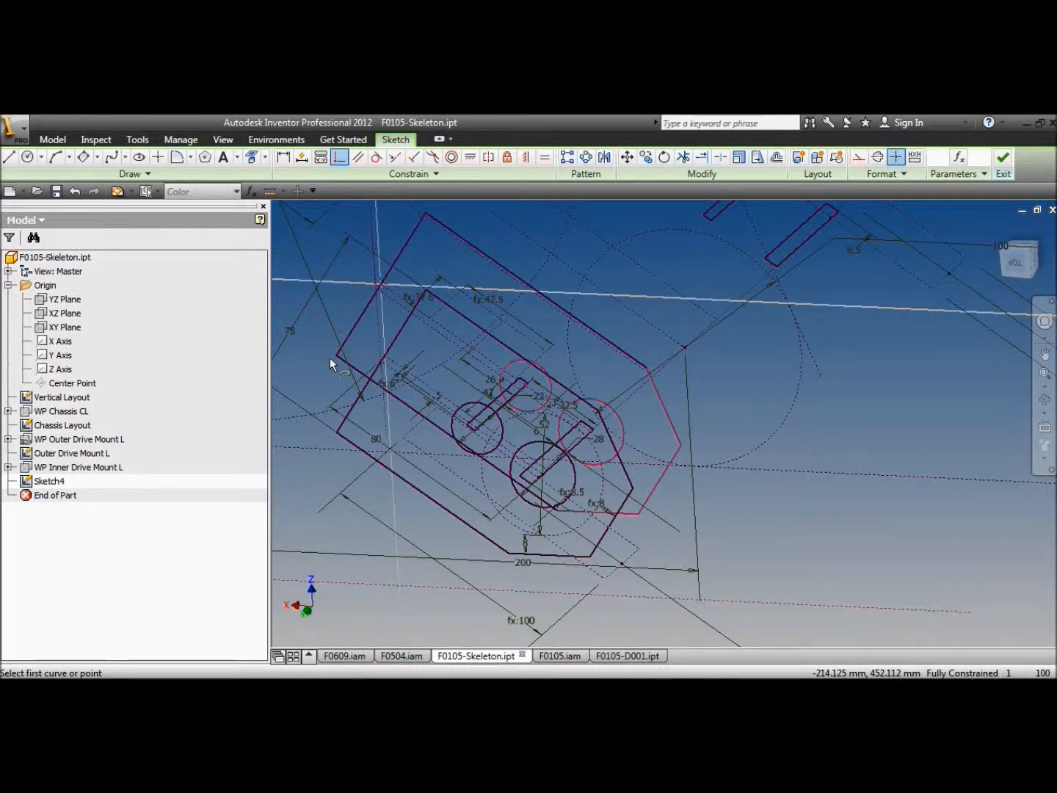
Step: Sketch a small circle on the mount's centreline between the plate's end edge and the 22 mm bore
{"action": "left_click", "coordinate": [30, 157]}
{"action": "scroll", "coordinate": [486, 344], "scroll_direction": "up", "scroll_amount": 5}
{"action": "left_click", "coordinate": [430, 353]}
{"action": "left_click", "coordinate": [466, 334]}
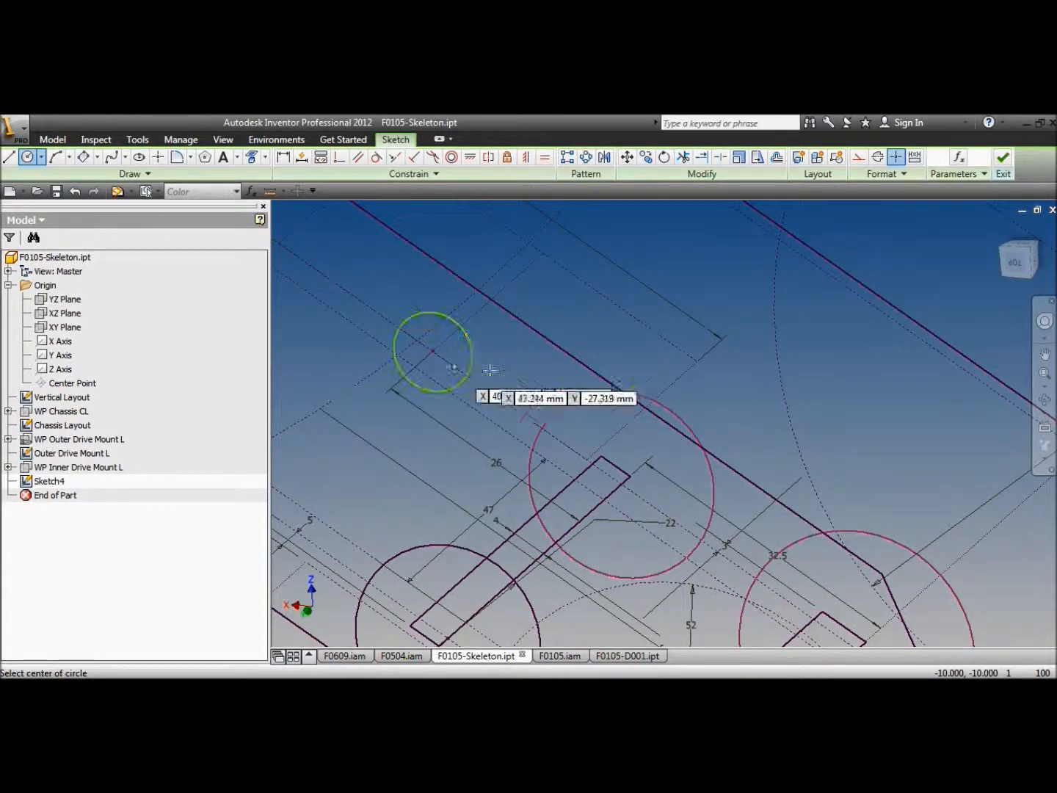
Step: Draw a three-point construction rectangle around the small circle, aligned with the mount's angled centreline
{"action": "scroll", "coordinate": [489, 369], "scroll_direction": "down", "scroll_amount": 5}
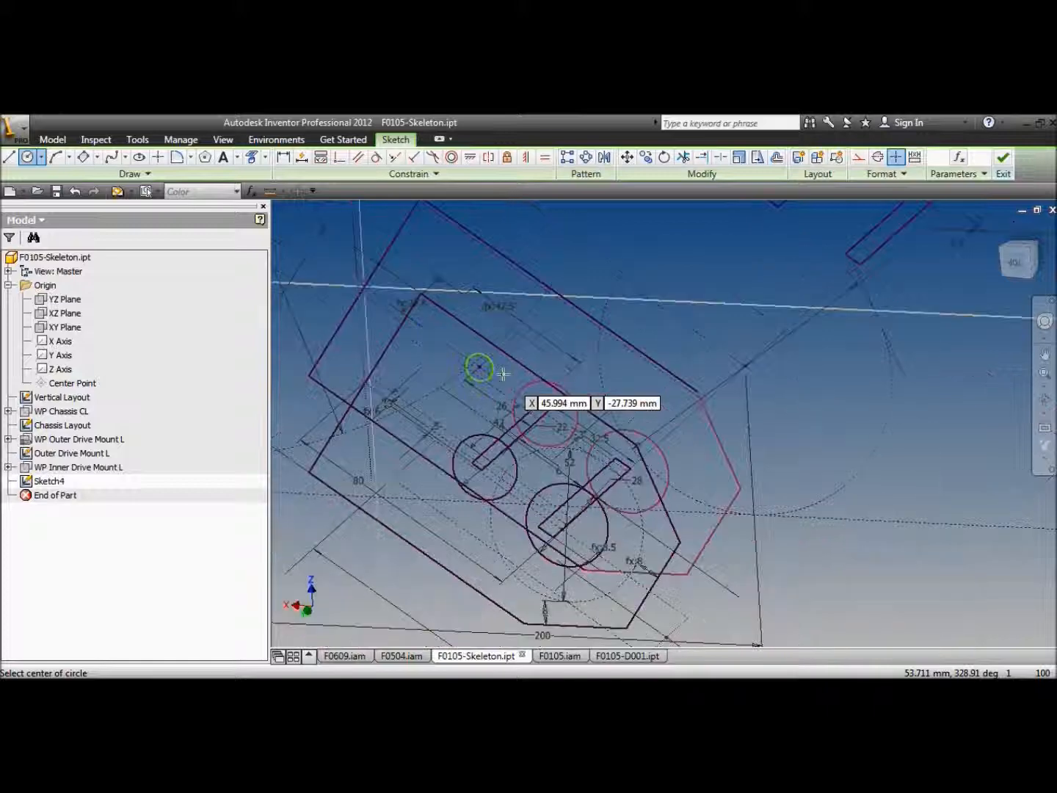
{"action": "left_click", "coordinate": [1017, 266]}
{"action": "scroll", "coordinate": [644, 433], "scroll_direction": "up", "scroll_amount": 4}
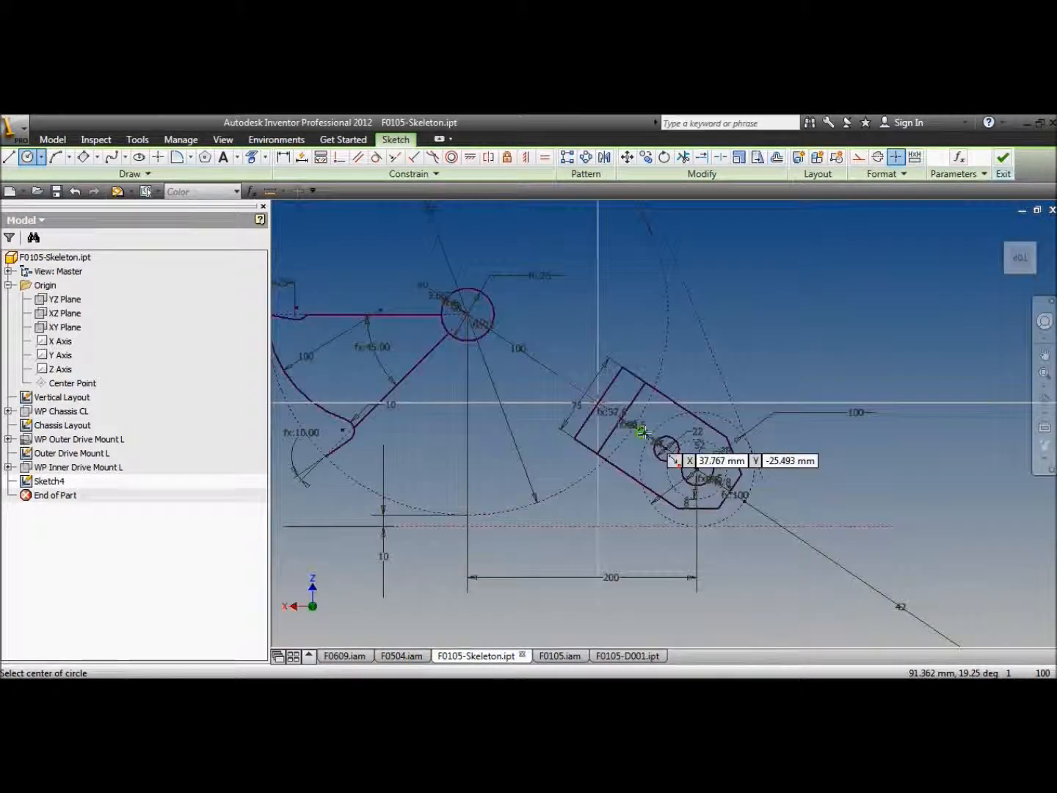
{"action": "scroll", "coordinate": [643, 434], "scroll_direction": "up", "scroll_amount": 5}
{"action": "left_click", "coordinate": [84, 157]}
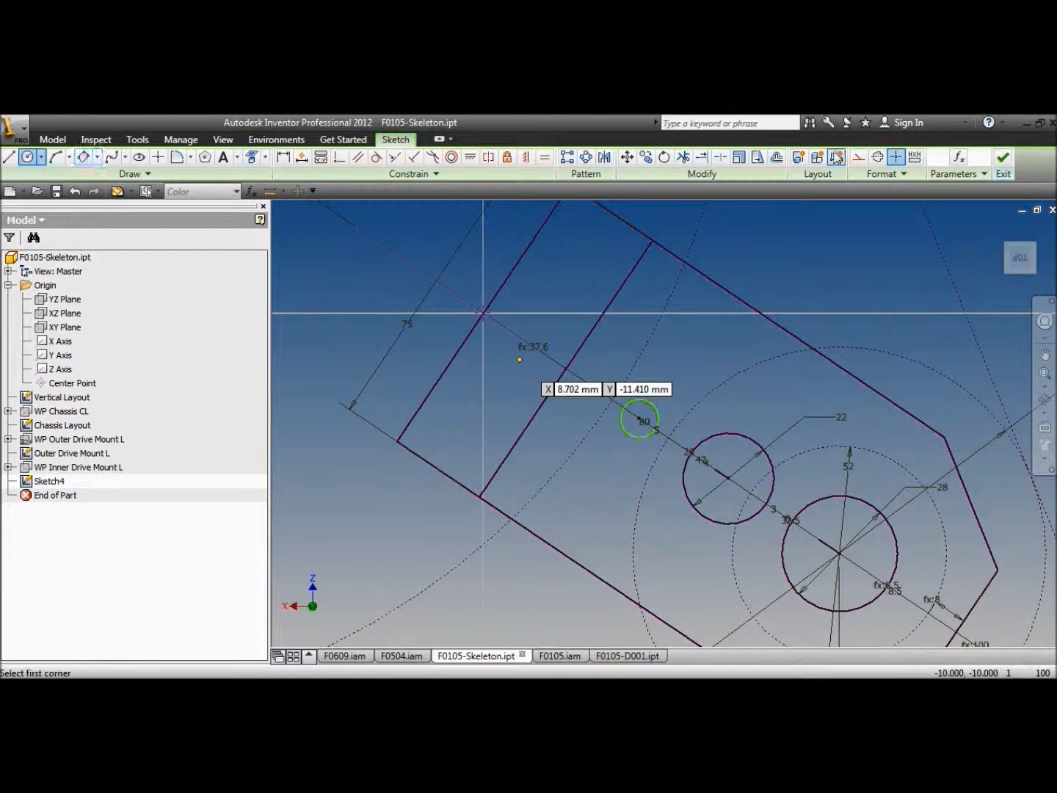
{"action": "left_click", "coordinate": [858, 156]}
{"action": "left_click", "coordinate": [627, 365]}
{"action": "left_click", "coordinate": [697, 414]}
{"action": "left_click", "coordinate": [627, 470]}
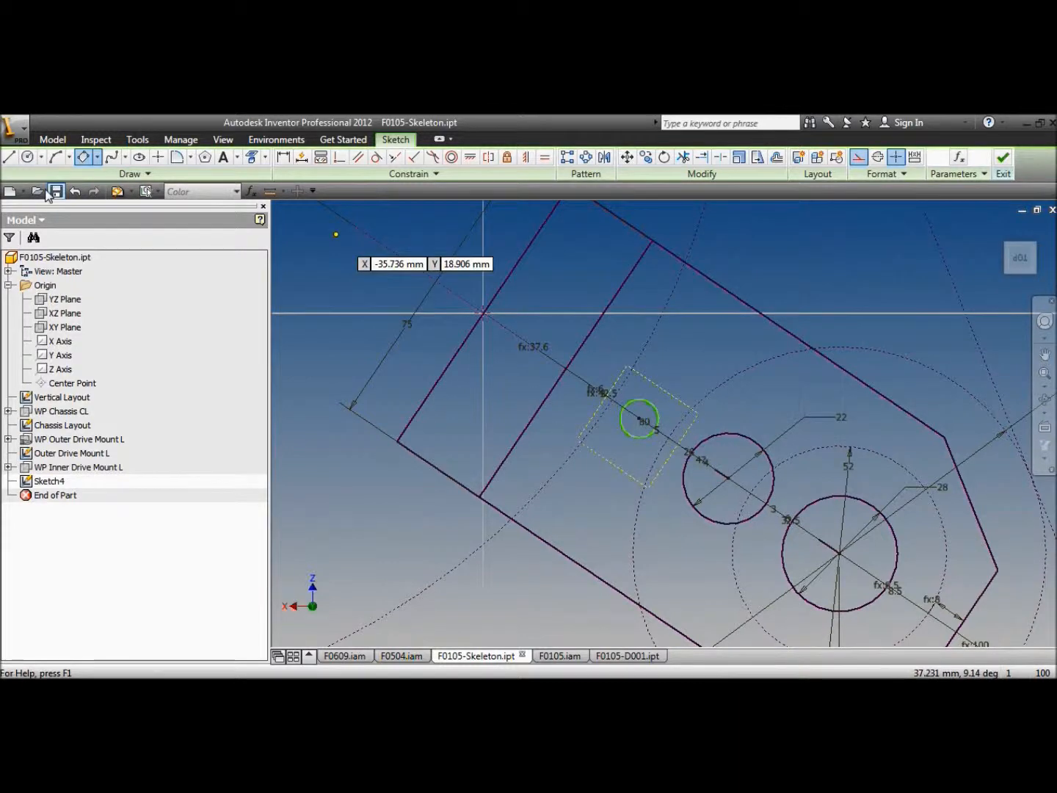
Step: Draw a diagonal across the construction rectangle and make its midpoint coincident with the small circle's centre
{"action": "left_click", "coordinate": [10, 156]}
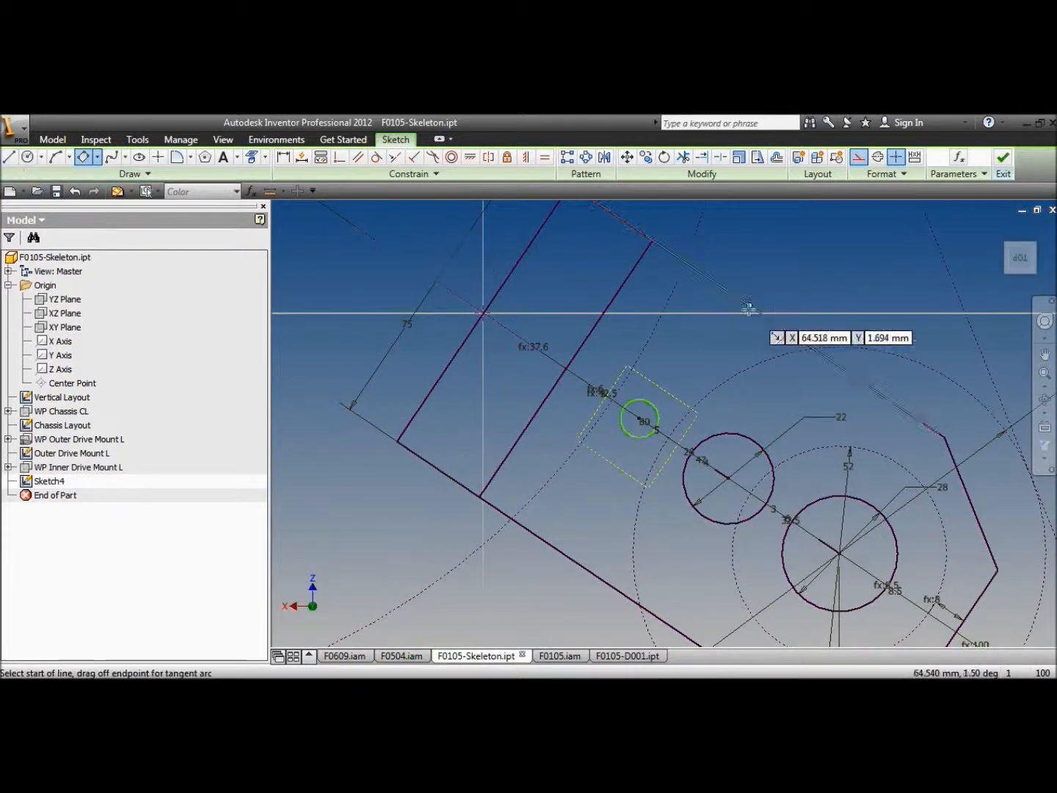
{"action": "left_click", "coordinate": [581, 437]}
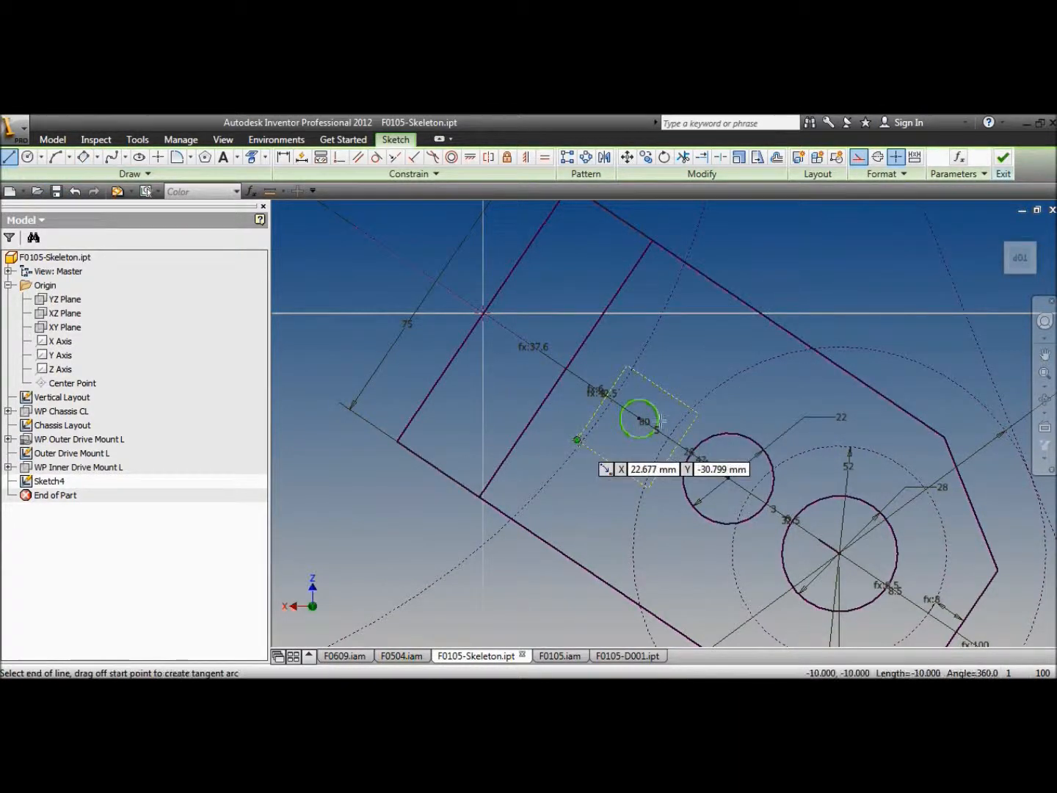
{"action": "left_click", "coordinate": [696, 413]}
{"action": "left_click", "coordinate": [338, 157]}
{"action": "left_click", "coordinate": [636, 427]}
{"action": "left_click", "coordinate": [637, 422]}
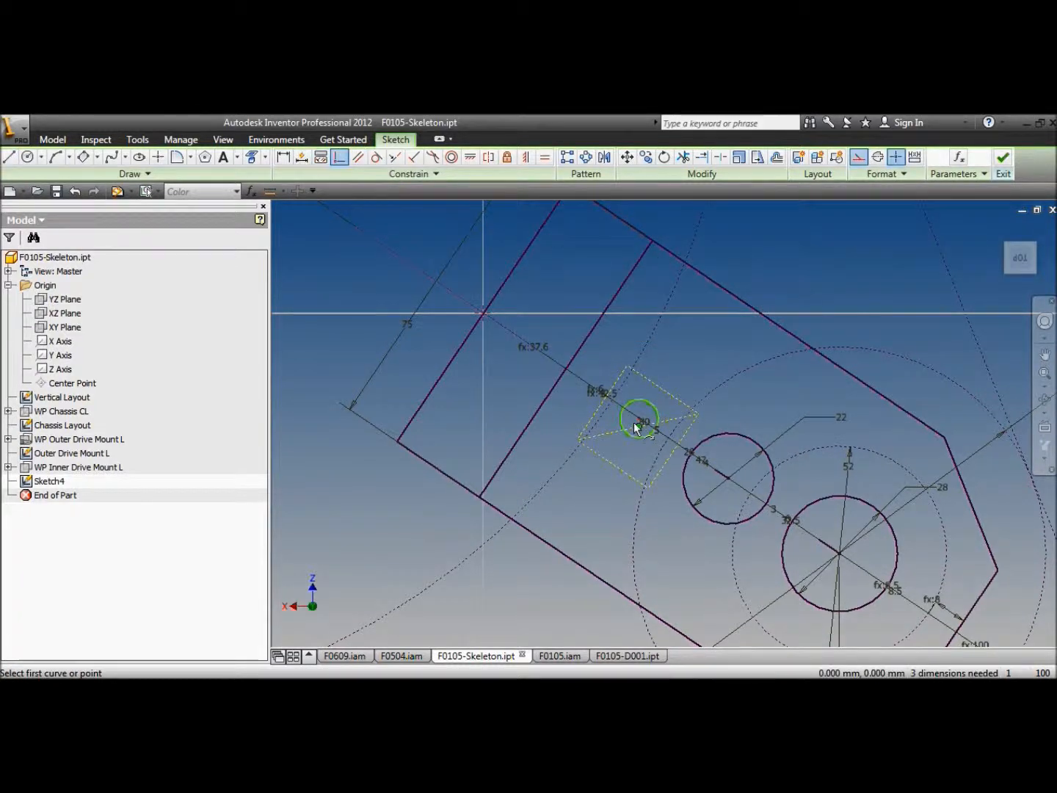
Step: Make two adjacent sides of the construction rectangle equal so that it becomes a square
{"action": "left_click", "coordinate": [545, 157]}
{"action": "left_click", "coordinate": [617, 376]}
{"action": "left_click", "coordinate": [641, 366]}
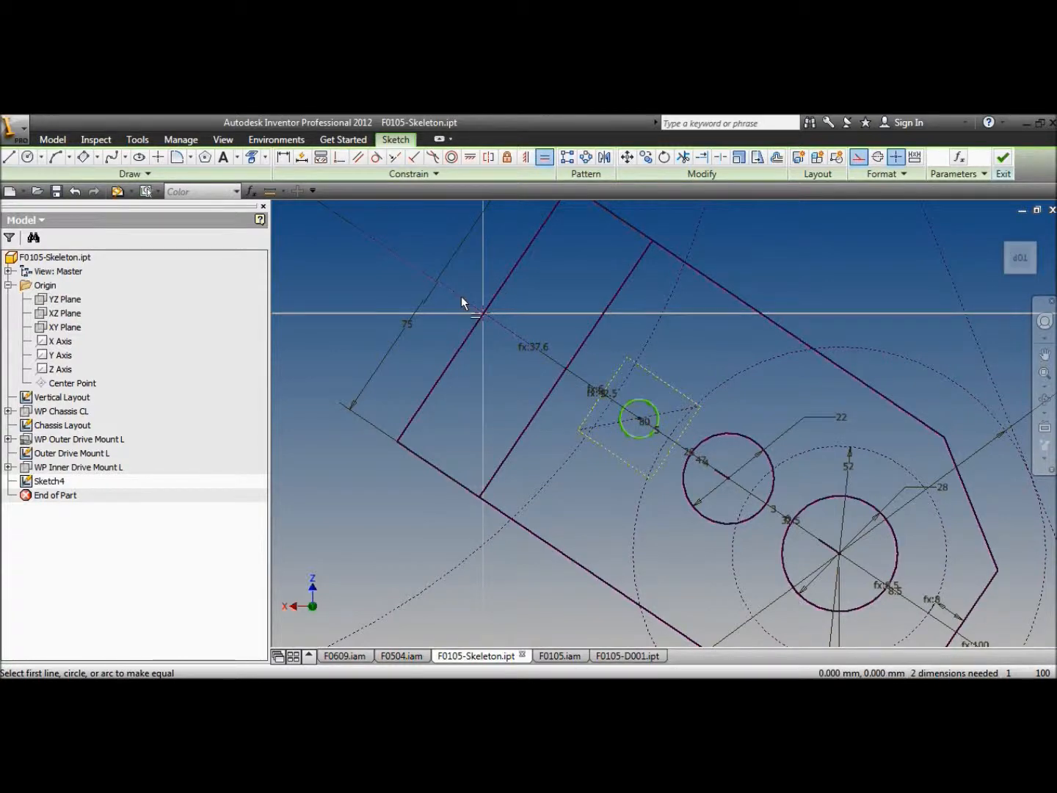
Step: Turn off construction line style and sketch a small circle centred on each of the square's four corners
{"action": "left_click", "coordinate": [859, 160]}
{"action": "left_click", "coordinate": [30, 160]}
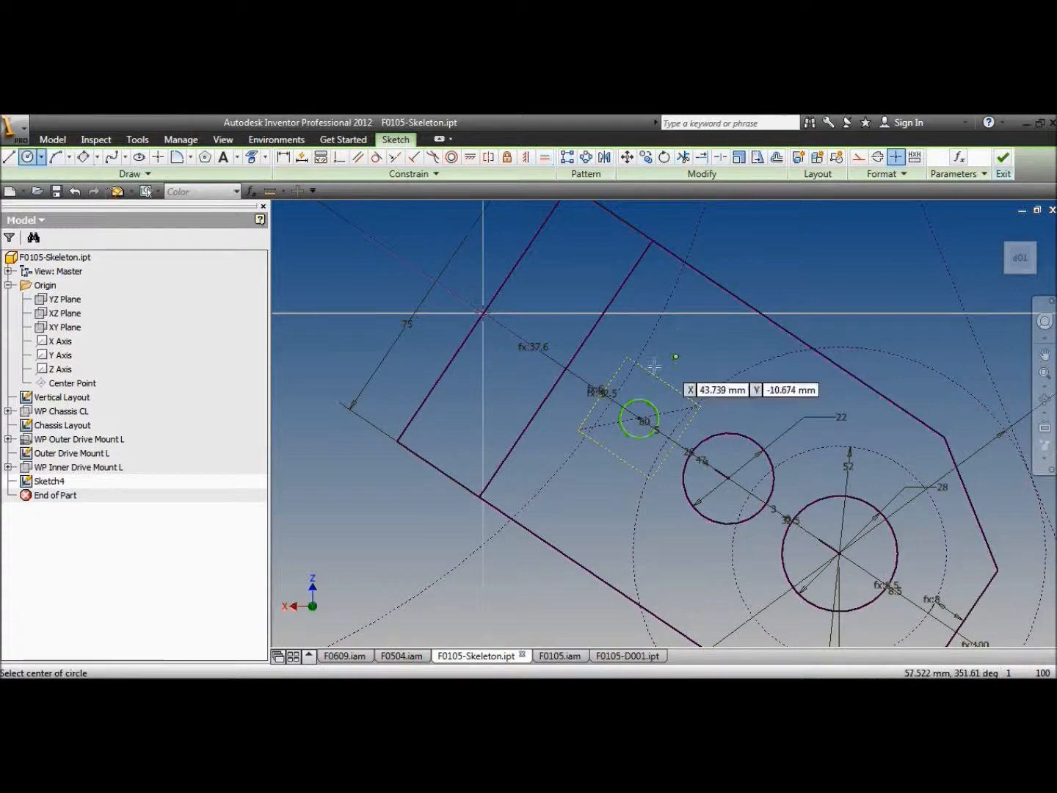
{"action": "left_click", "coordinate": [625, 358]}
{"action": "left_click", "coordinate": [623, 344]}
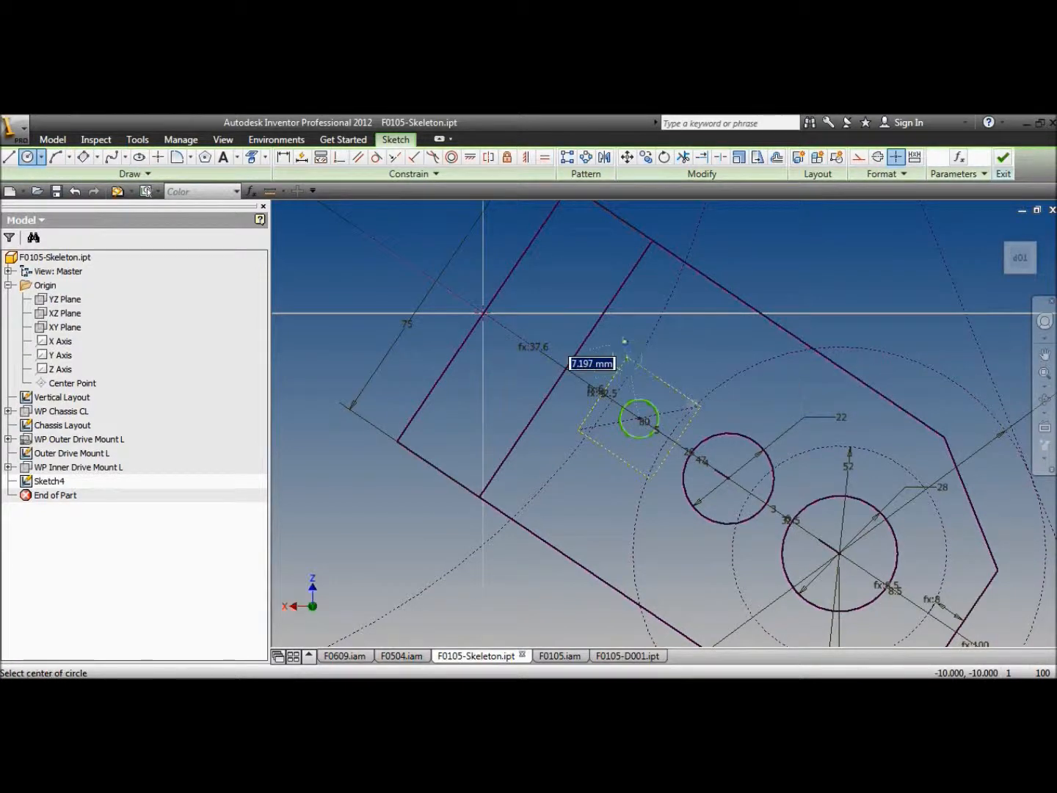
{"action": "left_click", "coordinate": [699, 405]}
{"action": "left_click", "coordinate": [704, 386]}
{"action": "left_click", "coordinate": [650, 479]}
{"action": "left_click", "coordinate": [645, 495]}
{"action": "left_click", "coordinate": [578, 429]}
{"action": "left_click", "coordinate": [576, 446]}
Step: Constrain the four corner circles to equal size
{"action": "left_click", "coordinate": [545, 155]}
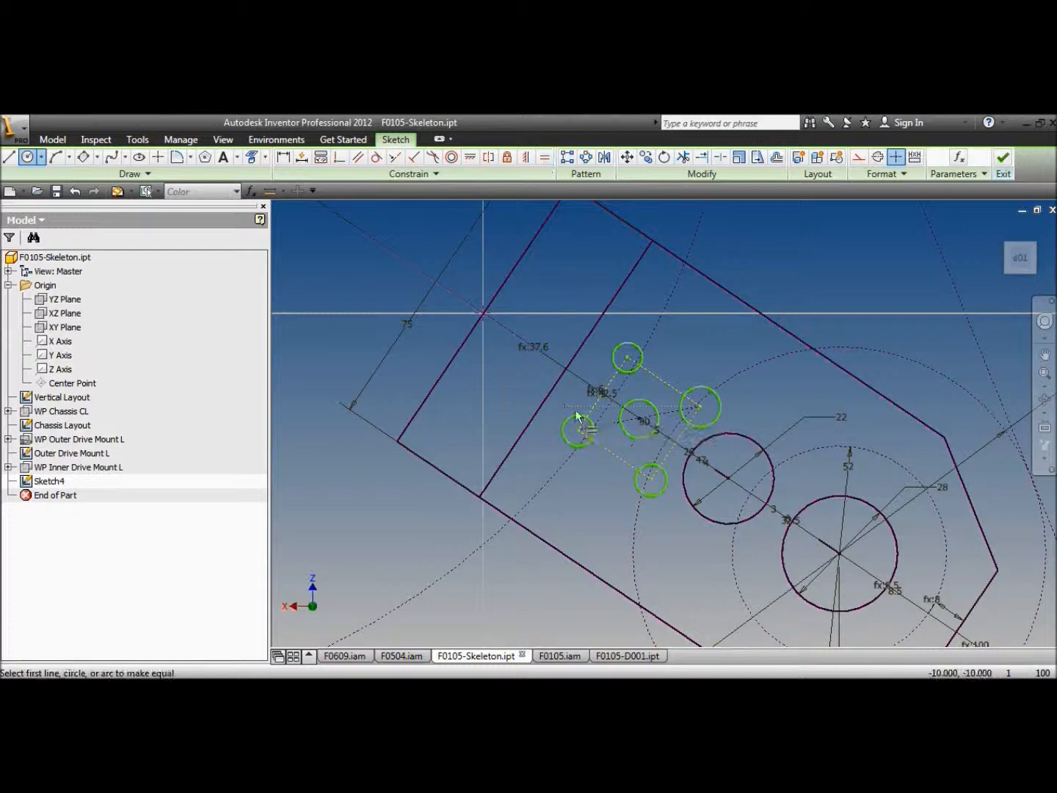
{"action": "left_click", "coordinate": [572, 432]}
{"action": "left_click", "coordinate": [629, 345]}
{"action": "left_click", "coordinate": [631, 343]}
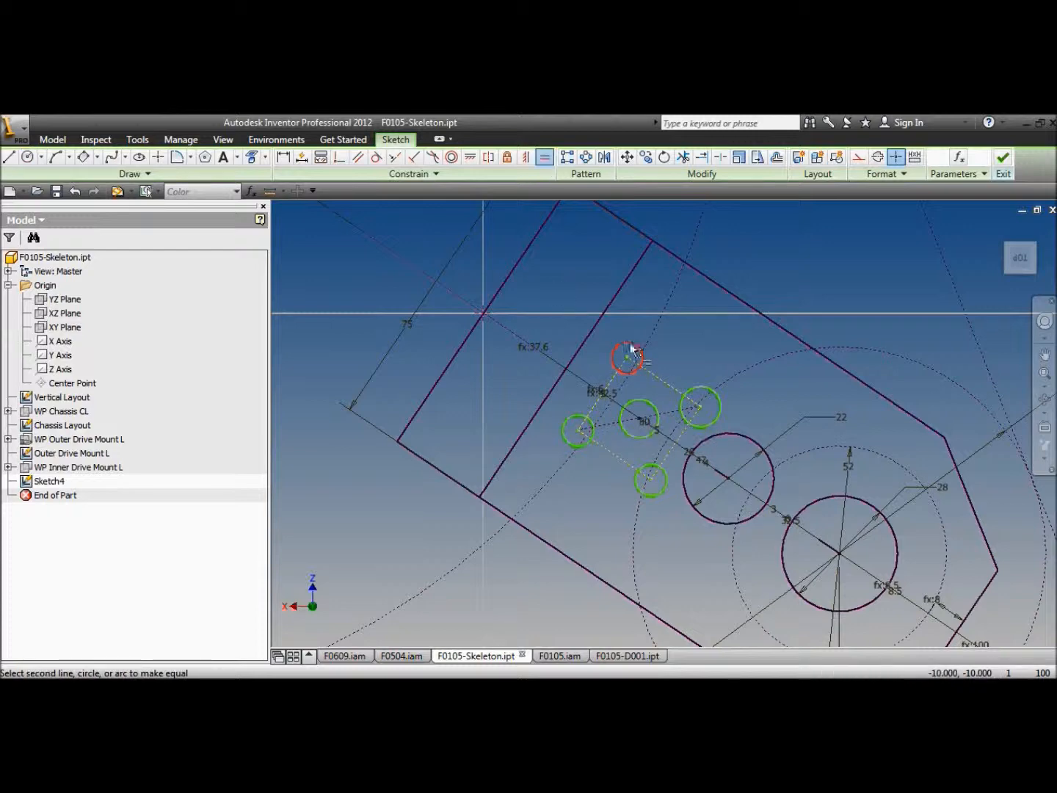
{"action": "left_click", "coordinate": [700, 386]}
{"action": "left_click", "coordinate": [703, 390]}
{"action": "left_click", "coordinate": [658, 491]}
Step: Dimension one of the corner circles with a diameter of 5 mm
{"action": "left_click", "coordinate": [283, 156]}
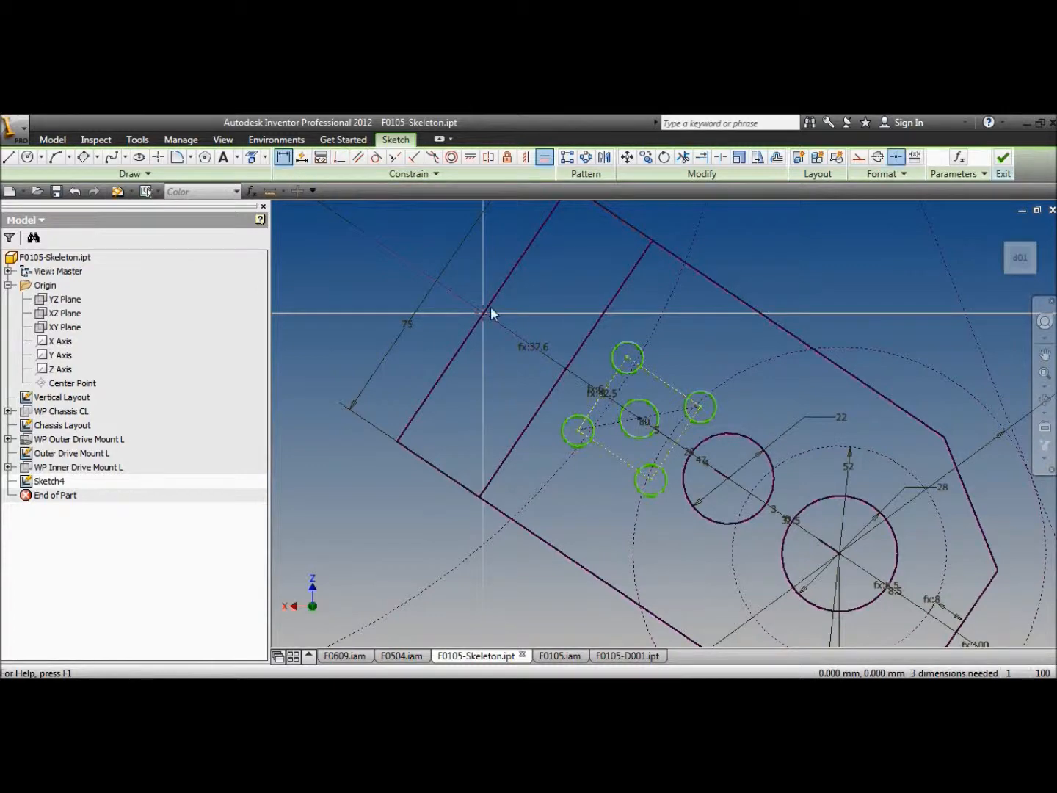
{"action": "left_click", "coordinate": [626, 343]}
{"action": "left_click", "coordinate": [639, 304]}
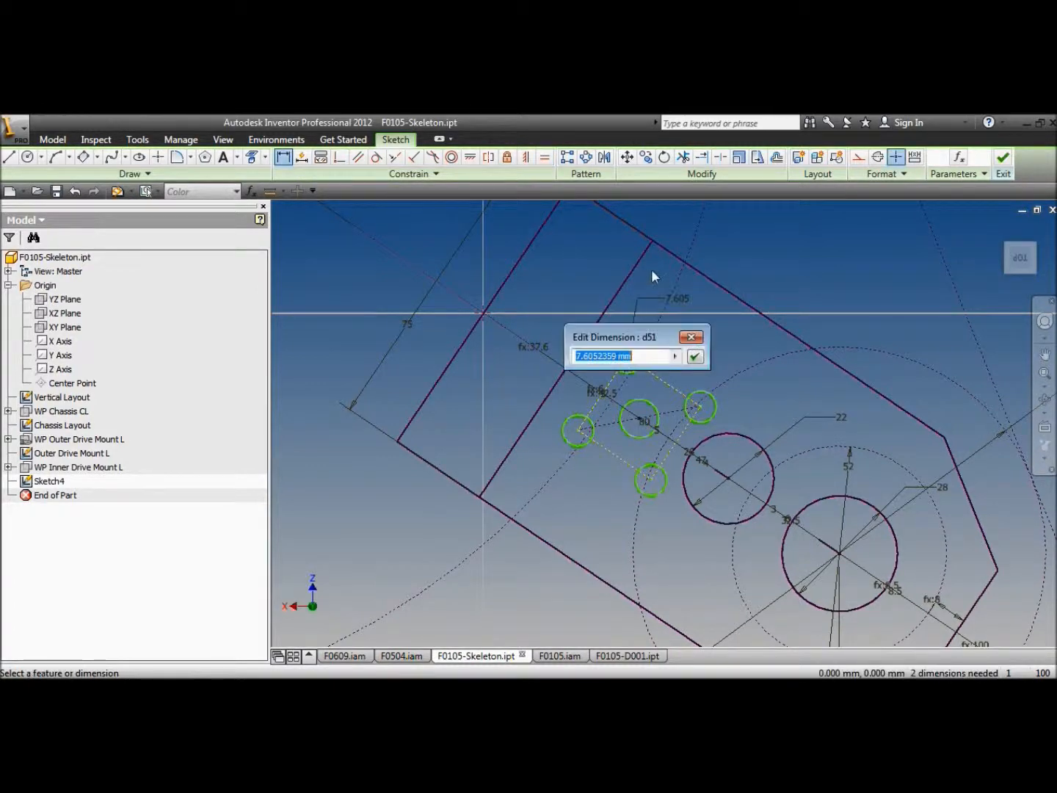
{"action": "type", "text": "5"}
{"action": "key", "text": "Return"}
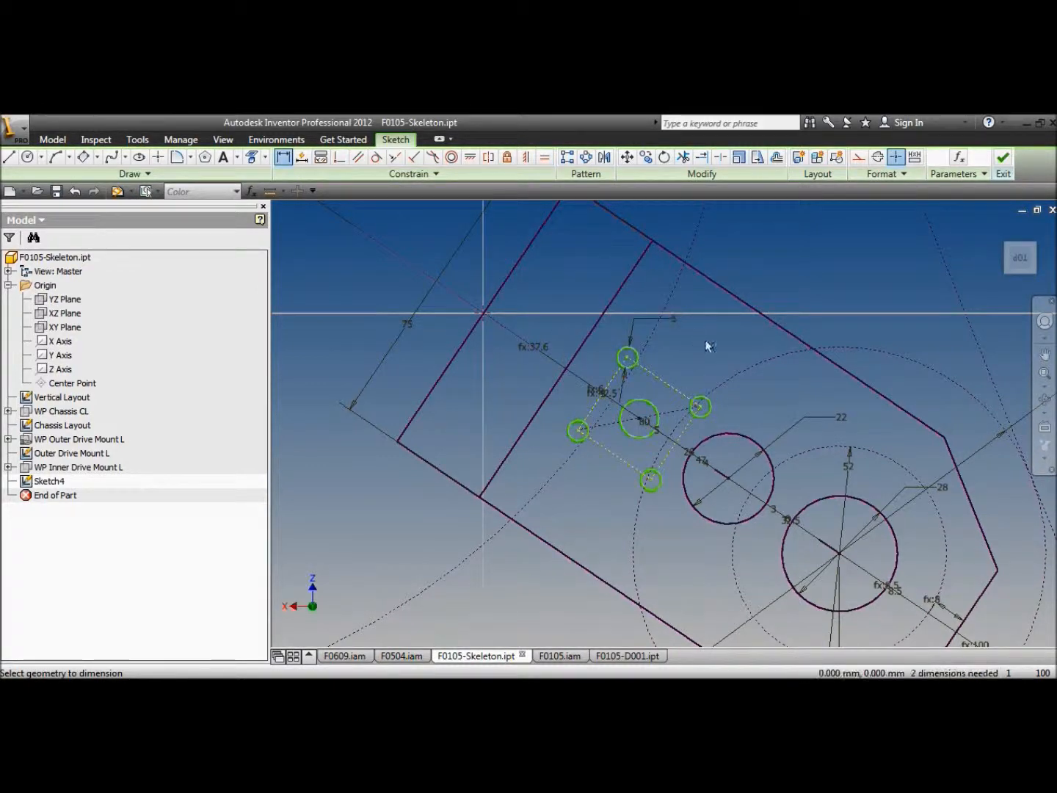
Step: Dimension the diameter of the circle at the square's centre, trying 12 mm before setting it to 15 mm
{"action": "left_click", "coordinate": [698, 345]}
{"action": "type", "text": "12"}
{"action": "key", "text": "Return"}
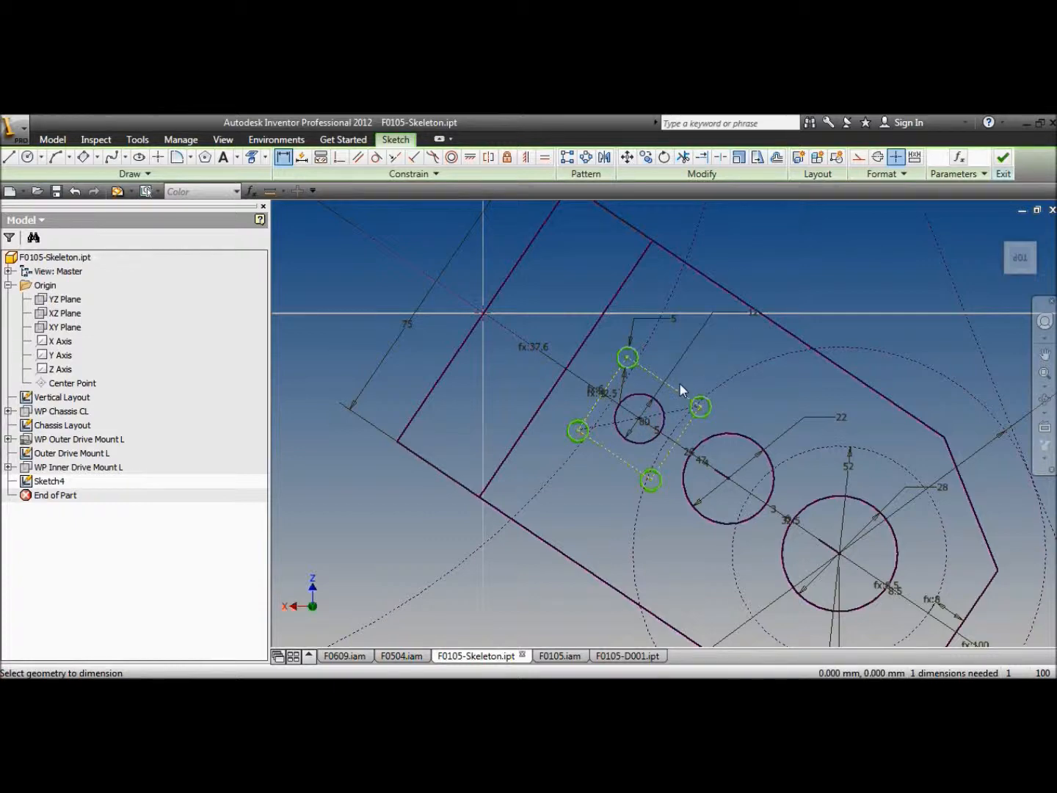
{"action": "left_click", "coordinate": [736, 315]}
{"action": "type", "text": "12"}
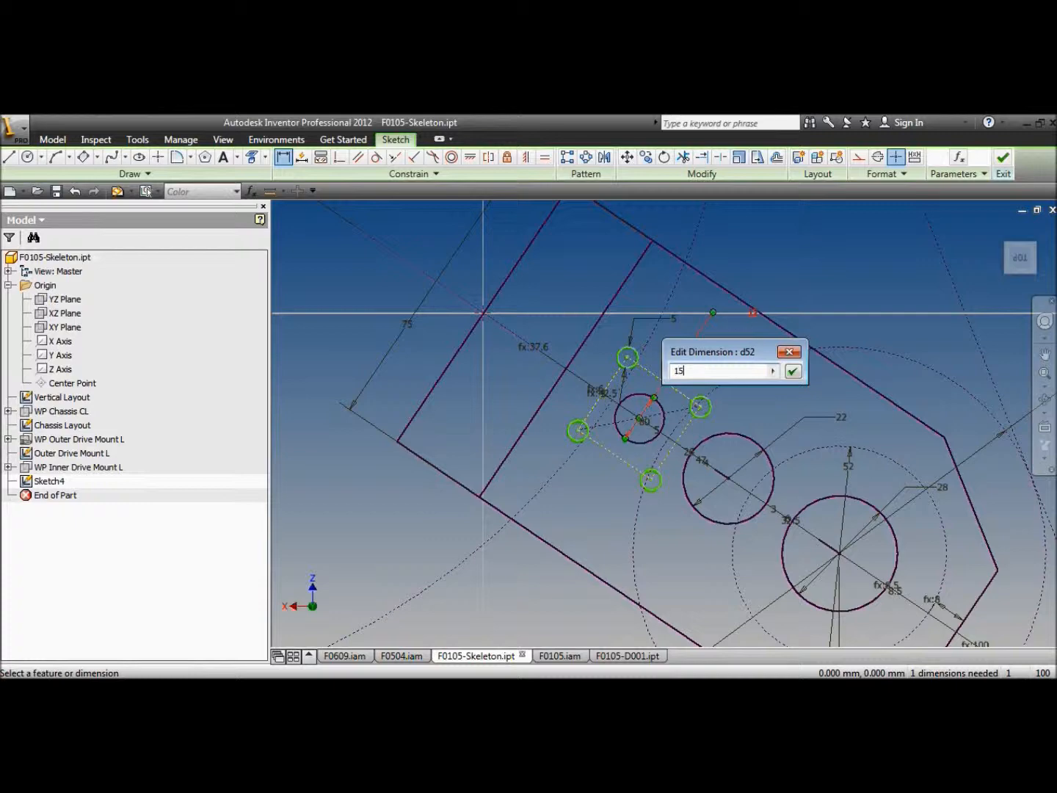
{"action": "key", "text": "Return"}
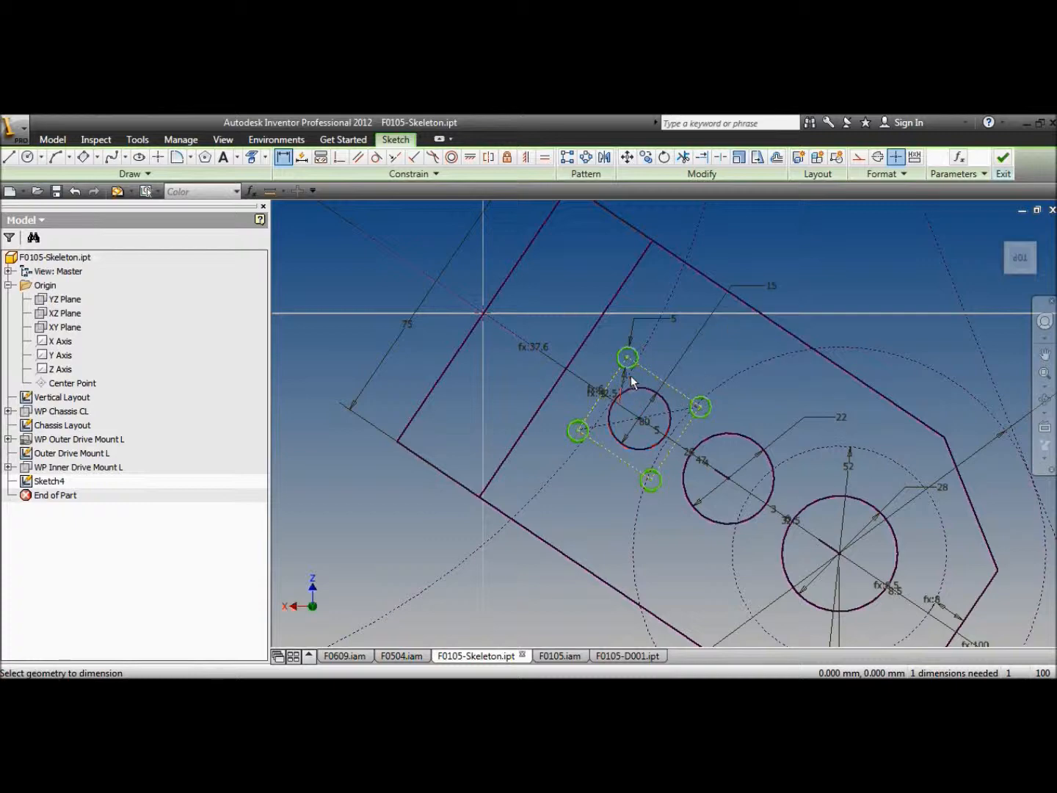
Step: Add an aligned dimension along the square's diagonal and link it to the parameter Turnigy_42_38_Bolt_Hole_Centres
{"action": "left_click", "coordinate": [598, 425]}
{"action": "right_click", "coordinate": [580, 482]}
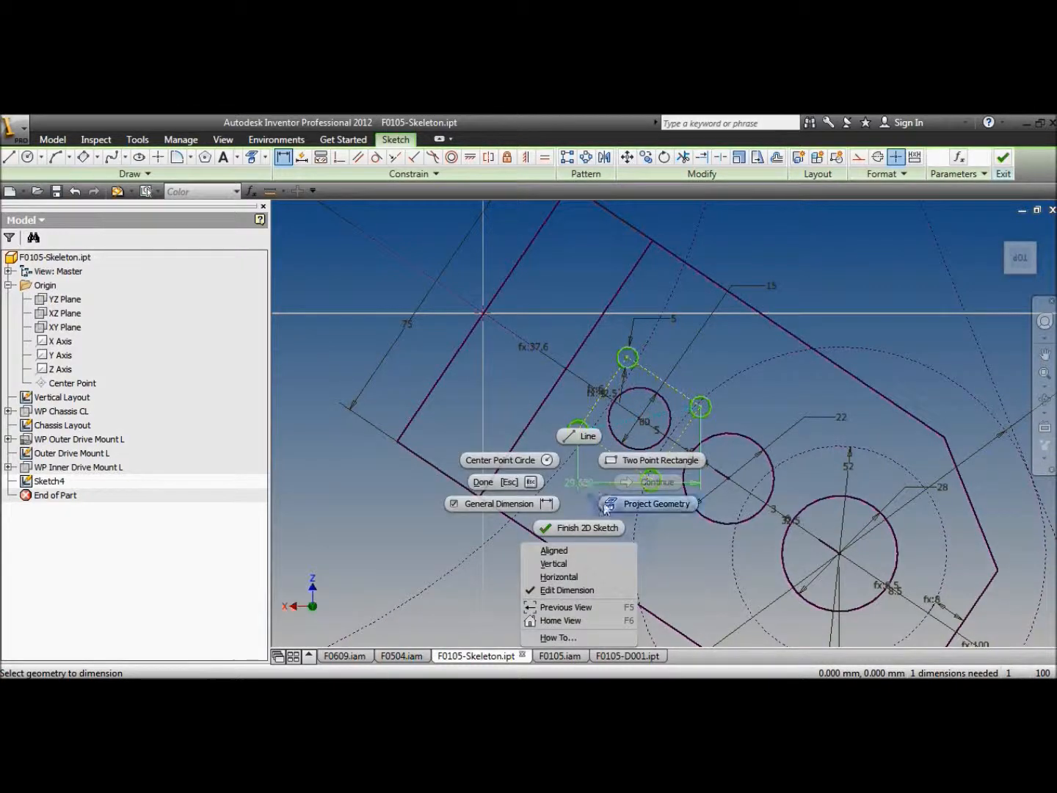
{"action": "left_click", "coordinate": [571, 552]}
{"action": "left_click", "coordinate": [568, 499]}
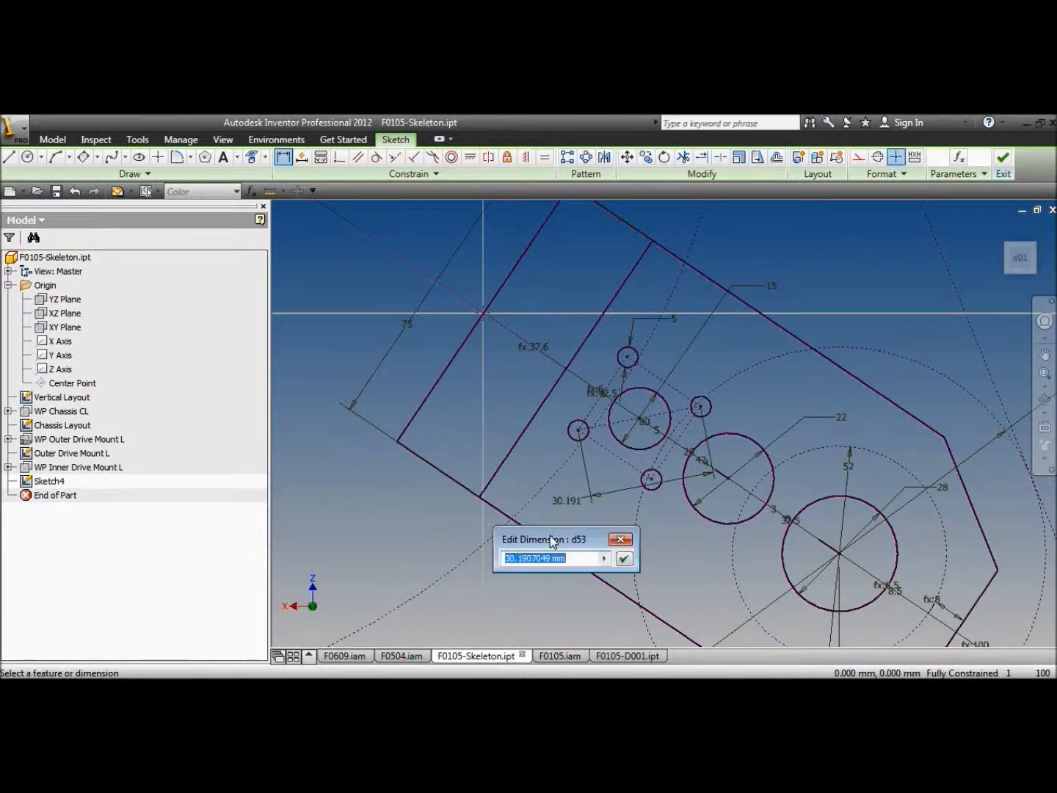
{"action": "left_click", "coordinate": [604, 559]}
{"action": "left_click", "coordinate": [679, 445]}
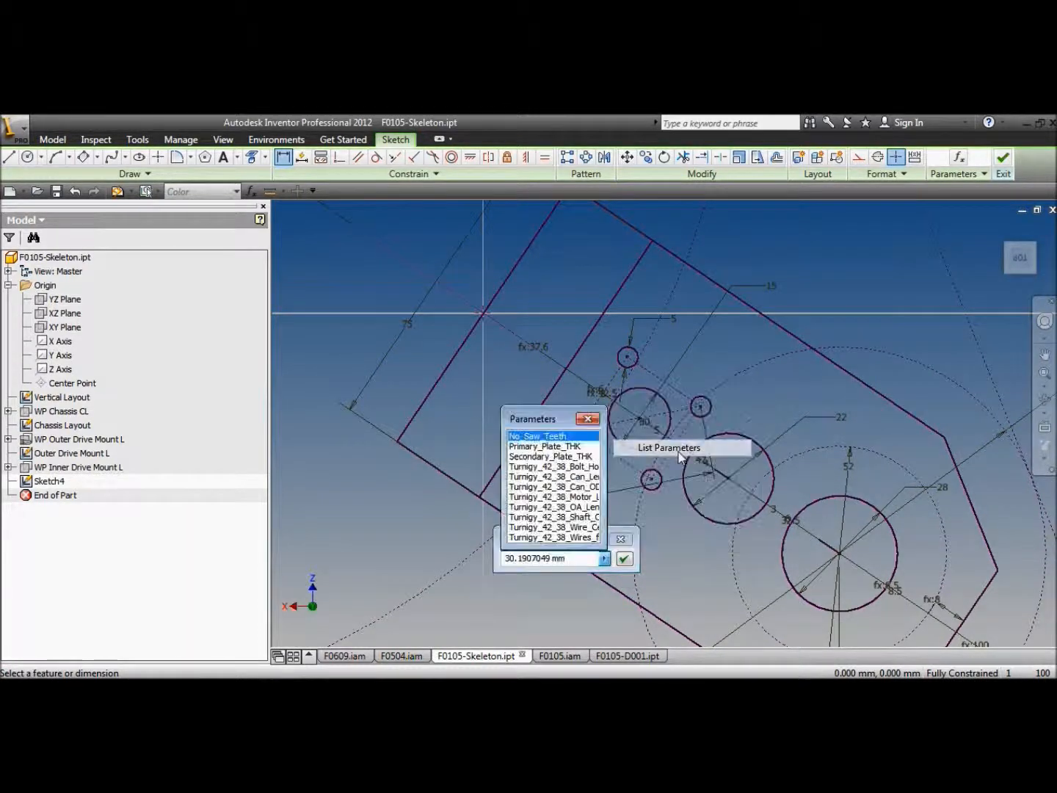
{"action": "left_click_drag", "start_coordinate": [601, 472], "coordinate": [666, 500]}
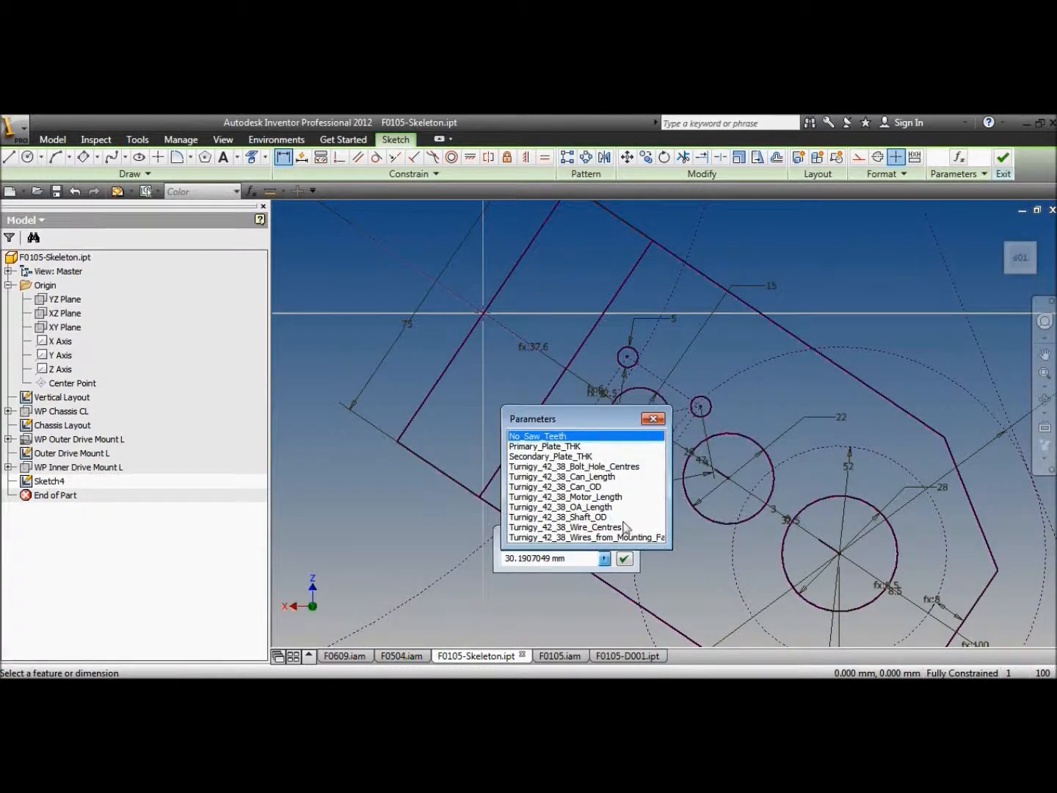
{"action": "left_click", "coordinate": [614, 466]}
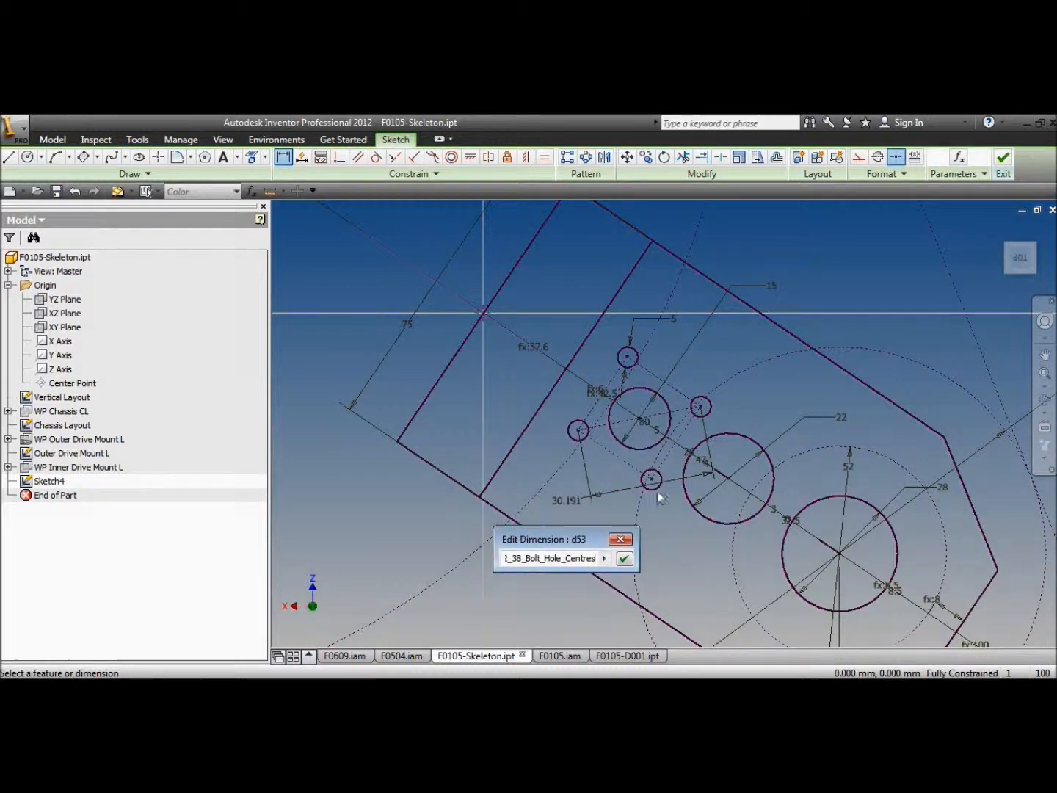
{"action": "left_click", "coordinate": [624, 560]}
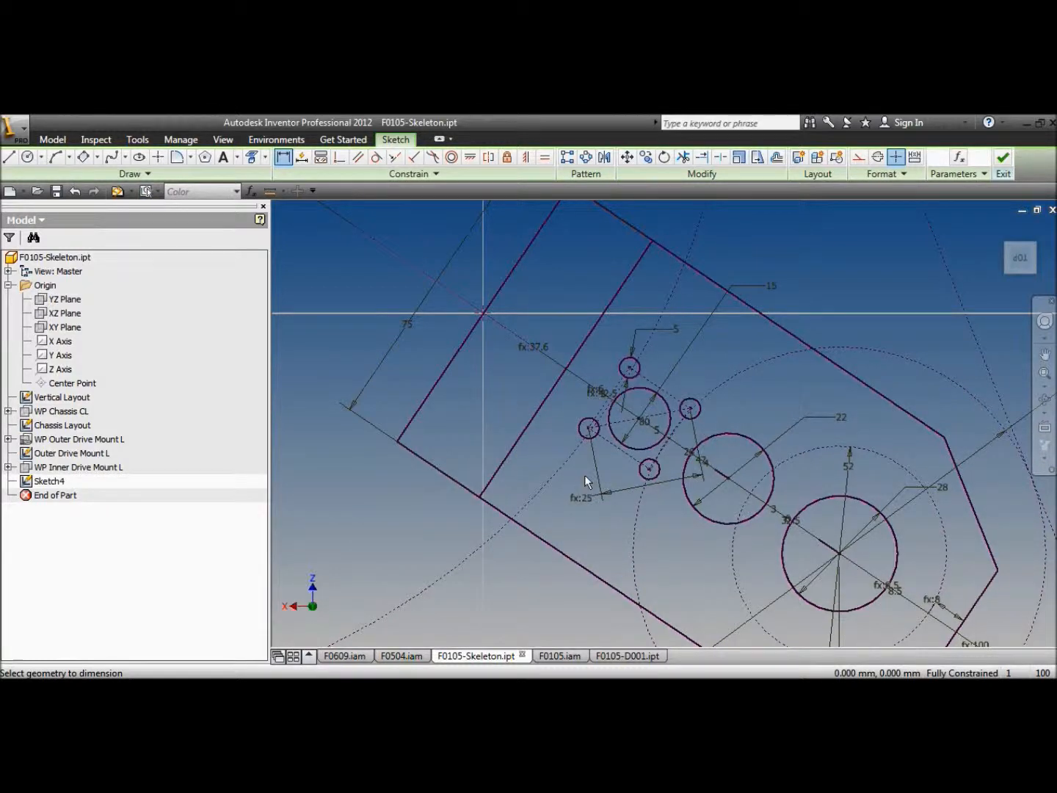
Step: Finish the inner mount sketch and rename it as Inner Drive Mount L
{"action": "scroll", "coordinate": [579, 398], "scroll_direction": "down", "scroll_amount": 5}
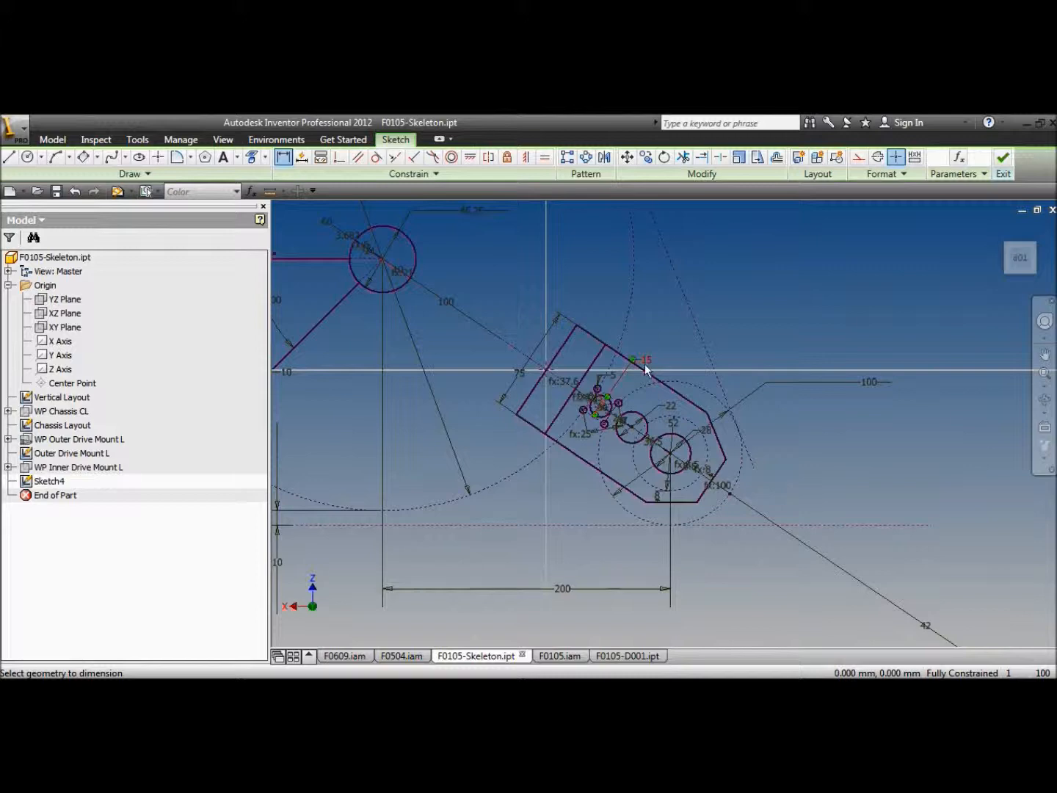
{"action": "right_click", "coordinate": [749, 251]}
{"action": "left_click", "coordinate": [732, 297]}
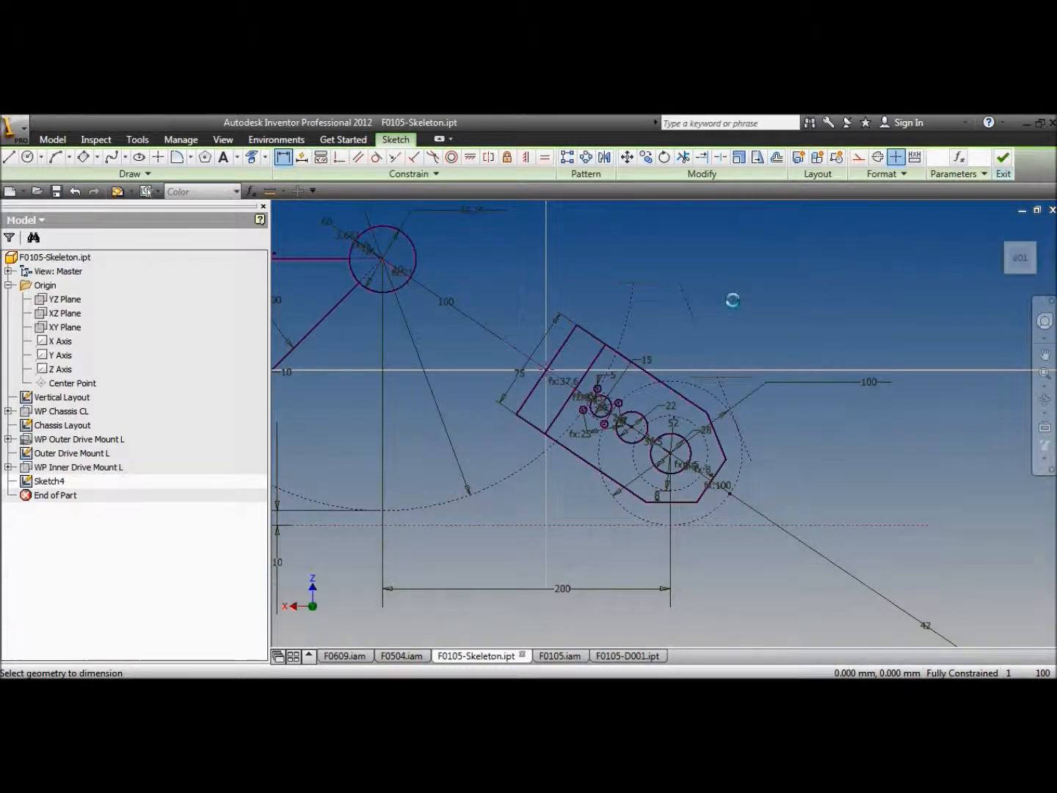
{"action": "left_click", "coordinate": [65, 483]}
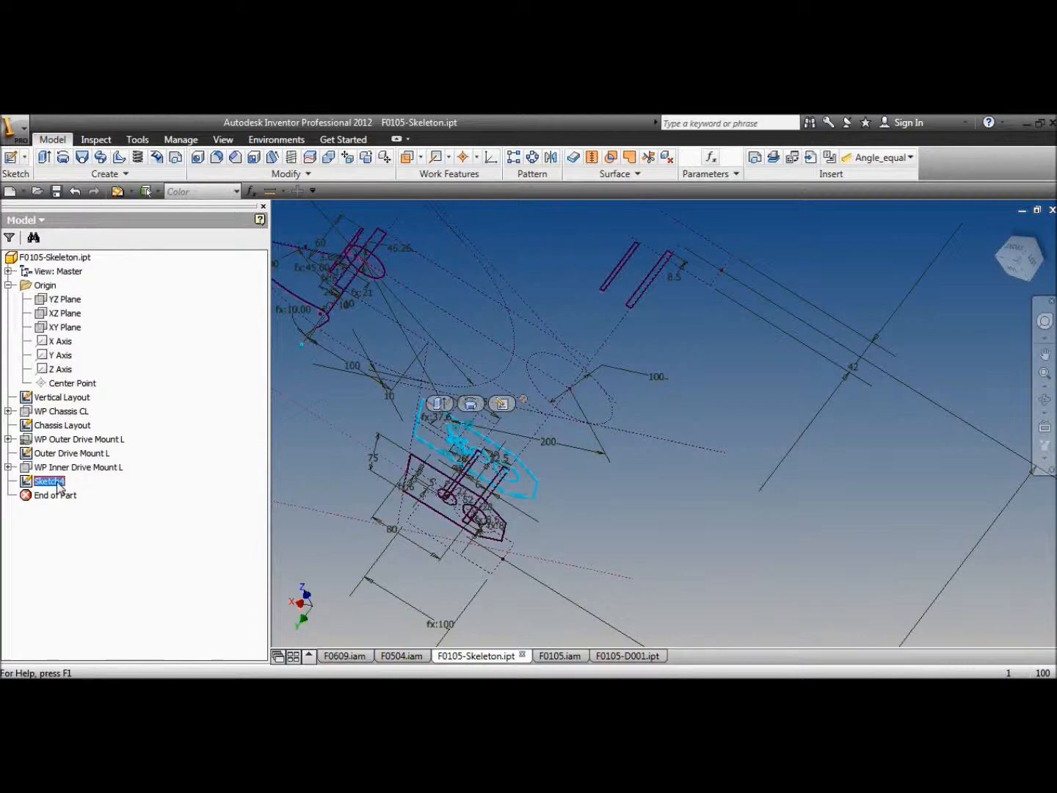
{"action": "type", "text": "Inner D"}
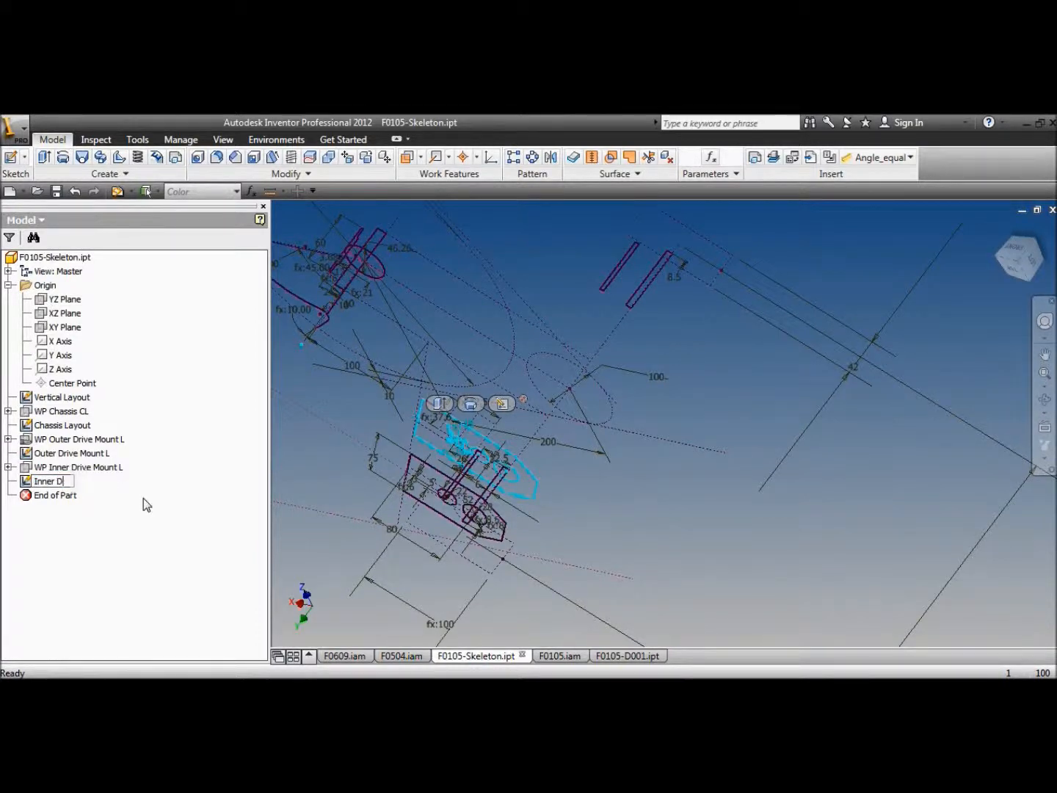
{"action": "type", "text": "rive Mount L"}
{"action": "key", "text": "Return"}
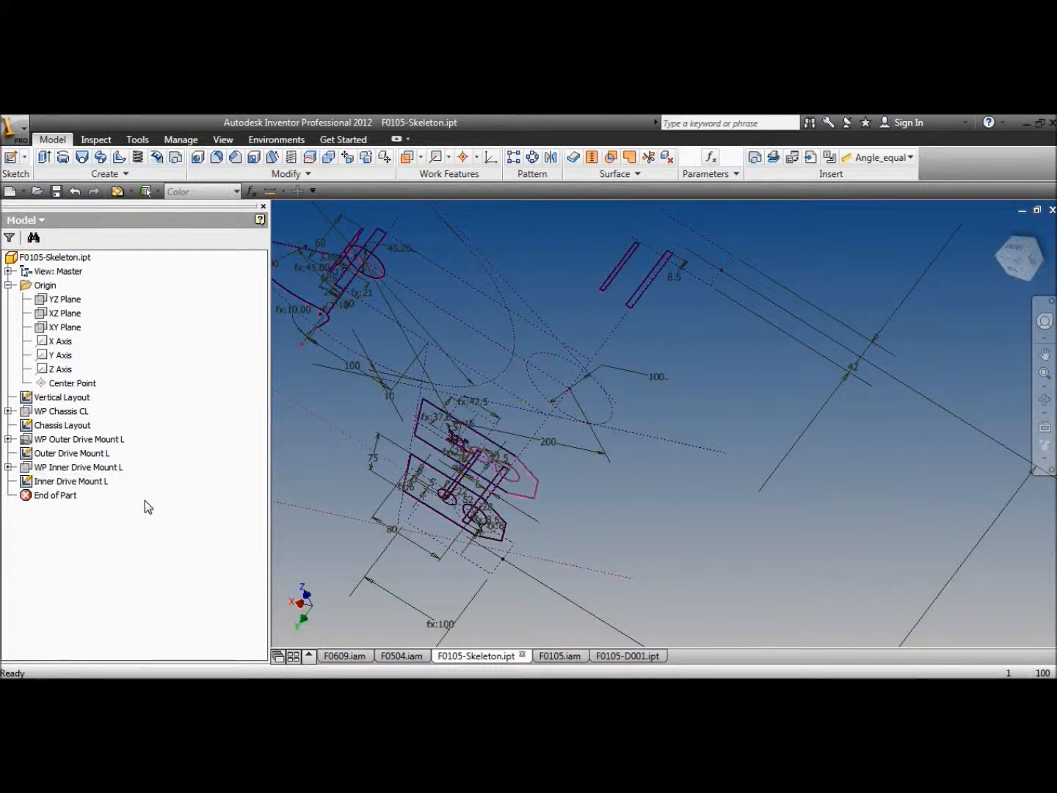
Step: Create a new part file from the Standard.ipt template
{"action": "middle_click_drag", "start_coordinate": [360, 353], "coordinate": [446, 346]}
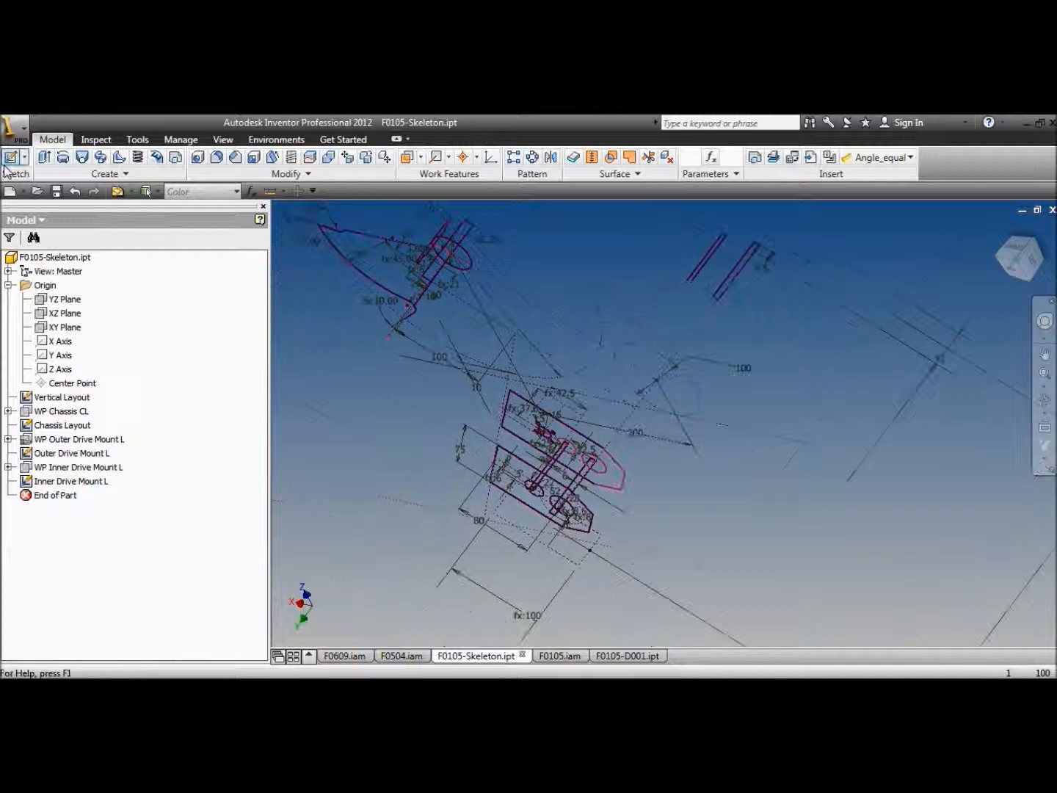
{"action": "left_click", "coordinate": [10, 191]}
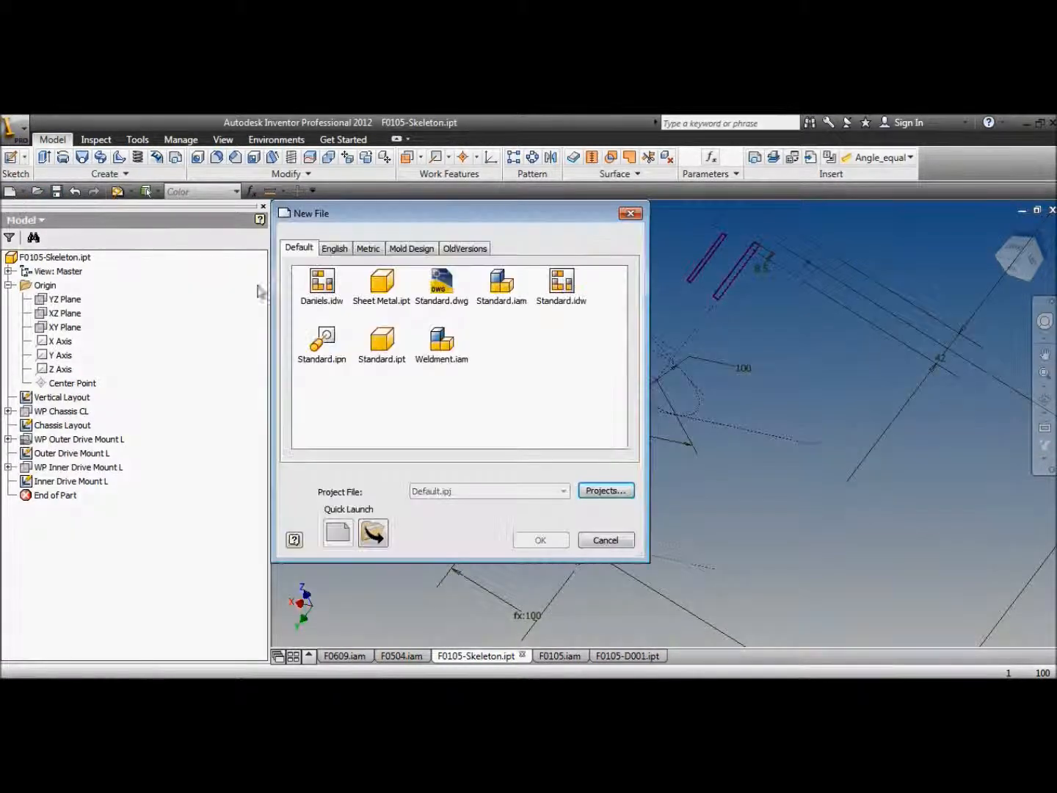
{"action": "double_click", "coordinate": [382, 340]}
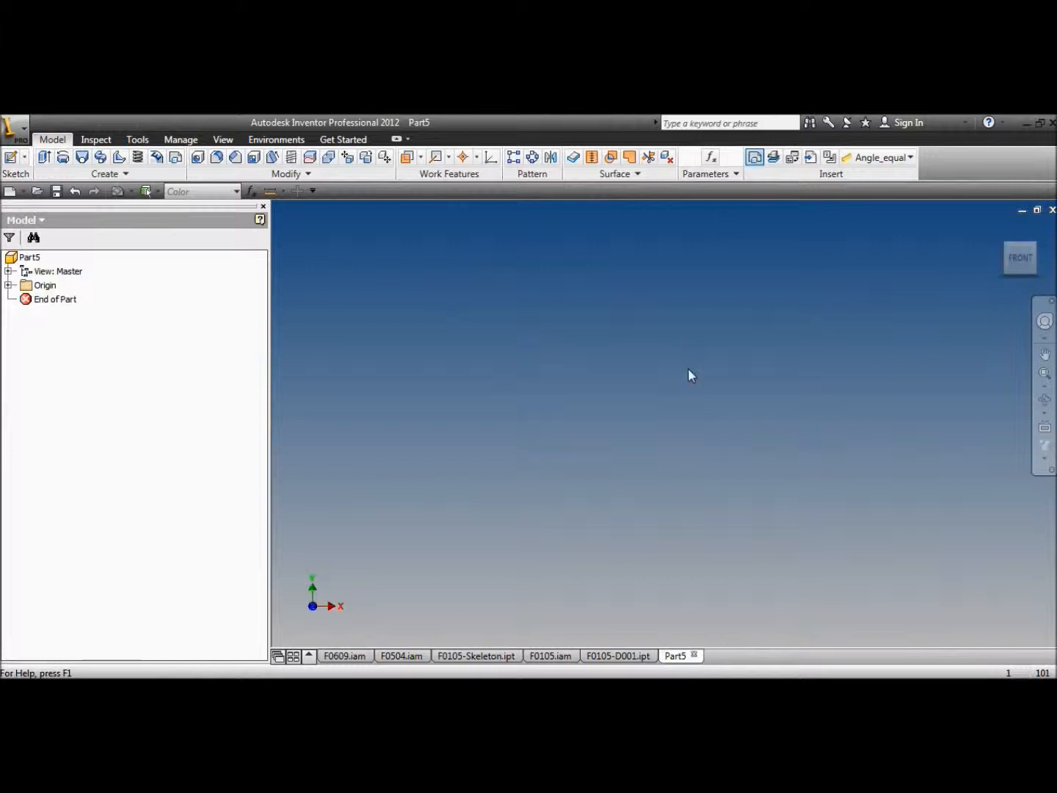
Step: Derive only the Outer Drive Mount L sketch and the Primary_Plate_THK parameter from F0105-Skeleton.ipt into the new part
{"action": "left_click", "coordinate": [671, 532]}
{"action": "left_click", "coordinate": [238, 352]}
{"action": "left_click", "coordinate": [237, 379]}
{"action": "left_click", "coordinate": [238, 408]}
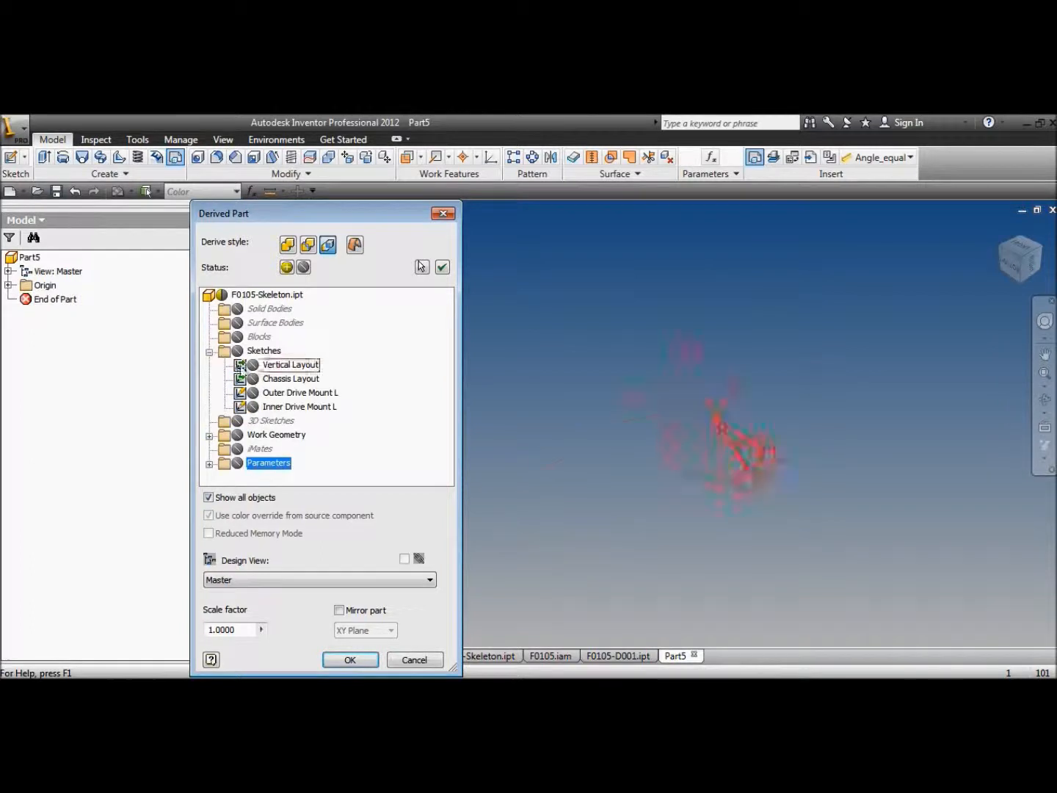
{"action": "left_click", "coordinate": [208, 462]}
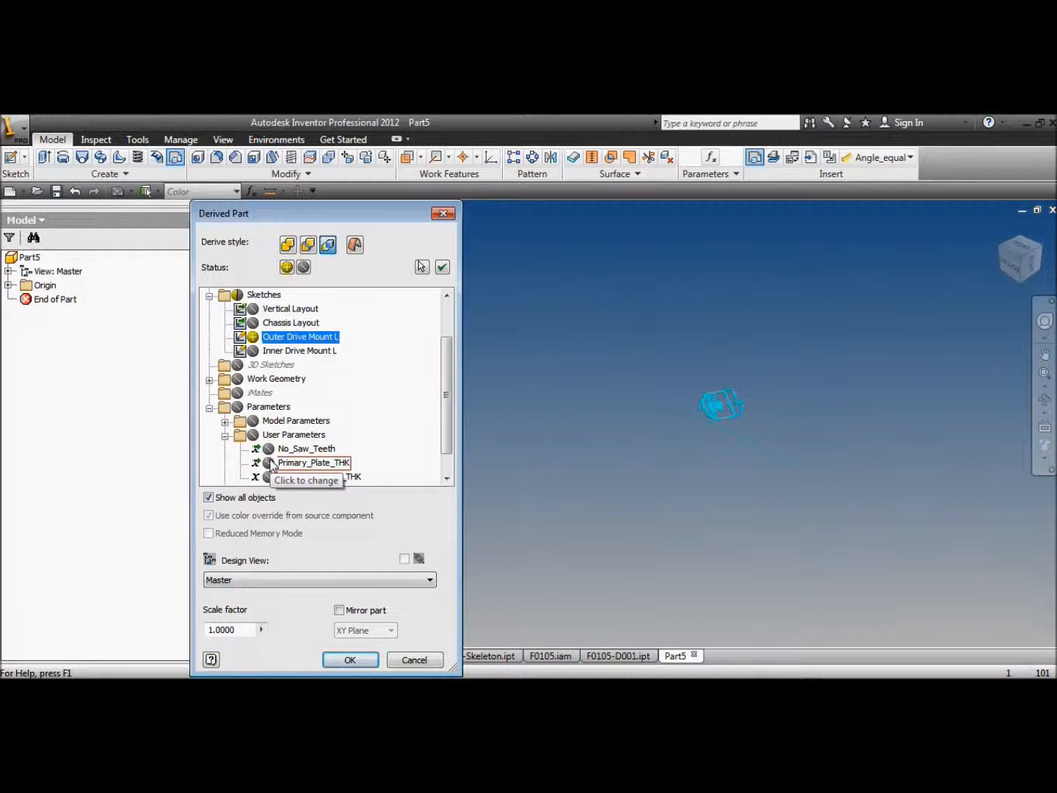
{"action": "left_click", "coordinate": [350, 659]}
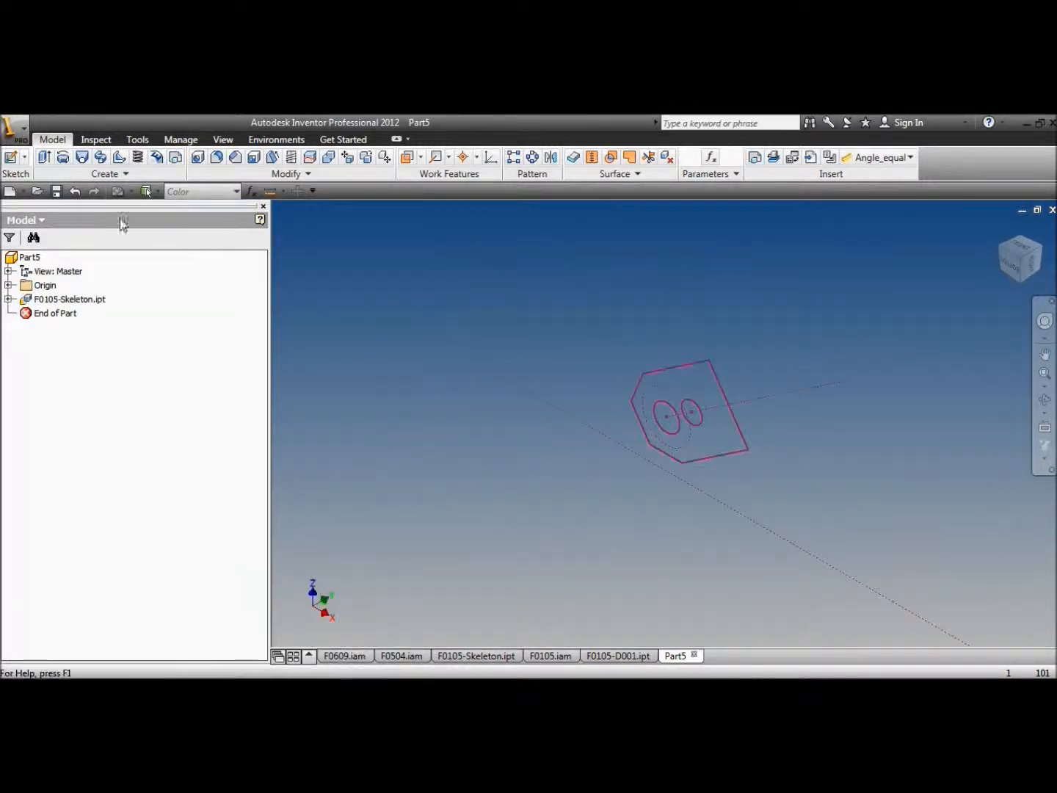
Step: Extrude the derived outer drive mount profile into a solid plate, leaving the two bores open
{"action": "left_click", "coordinate": [45, 159]}
{"action": "left_click", "coordinate": [710, 430]}
{"action": "left_click", "coordinate": [276, 396]}
{"action": "left_click", "coordinate": [248, 470]}
Step: Set the part's physical material to Steel, Mild
{"action": "left_click", "coordinate": [603, 181]}
{"action": "left_click", "coordinate": [593, 255]}
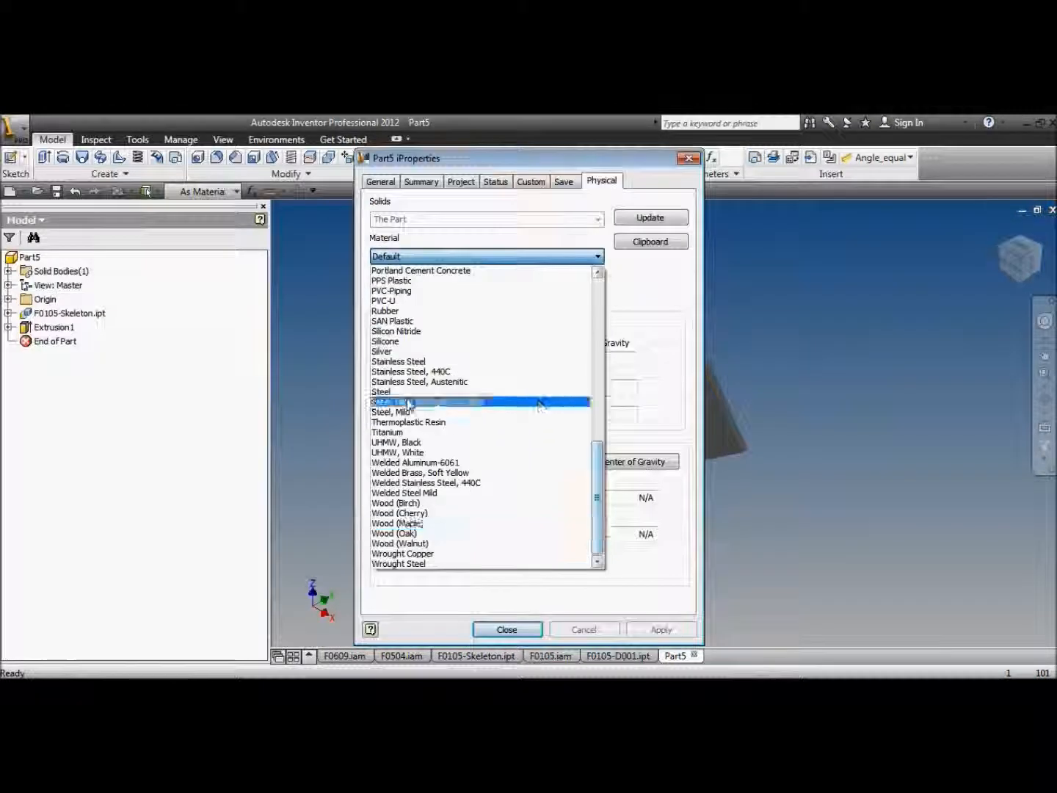
{"action": "left_click", "coordinate": [413, 413]}
{"action": "left_click", "coordinate": [505, 630]}
Step: Set the part's colour to Red and save it as F0105-F001.ipt together with the modified skeleton file
{"action": "left_click", "coordinate": [189, 193]}
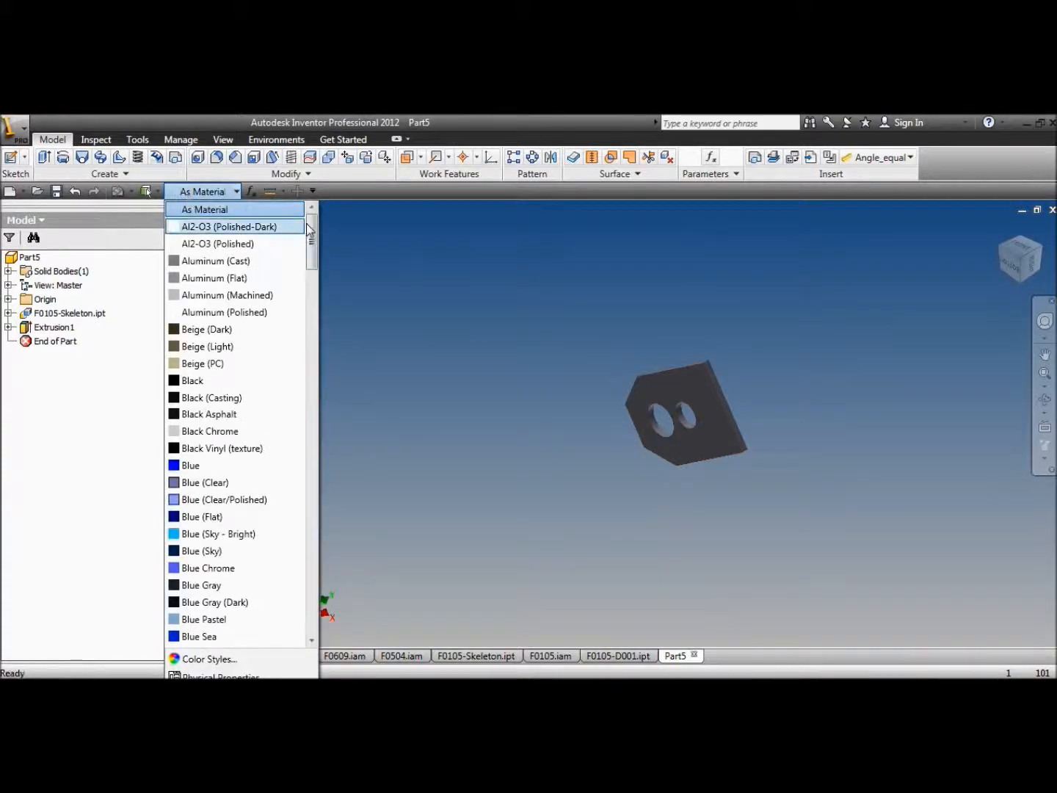
{"action": "scroll", "coordinate": [147, 191], "scroll_direction": "down", "scroll_amount": 2}
{"action": "left_click_drag", "start_coordinate": [310, 268], "coordinate": [312, 510]}
{"action": "left_click", "coordinate": [193, 381]}
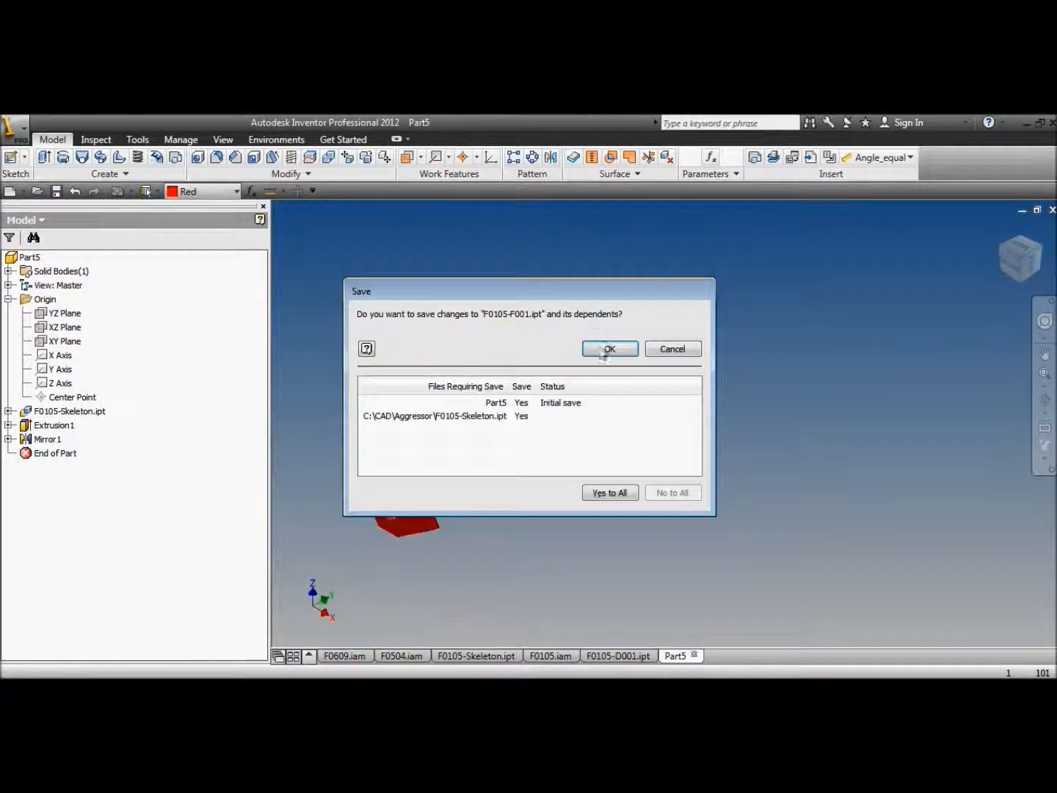
{"action": "left_click", "coordinate": [609, 349]}
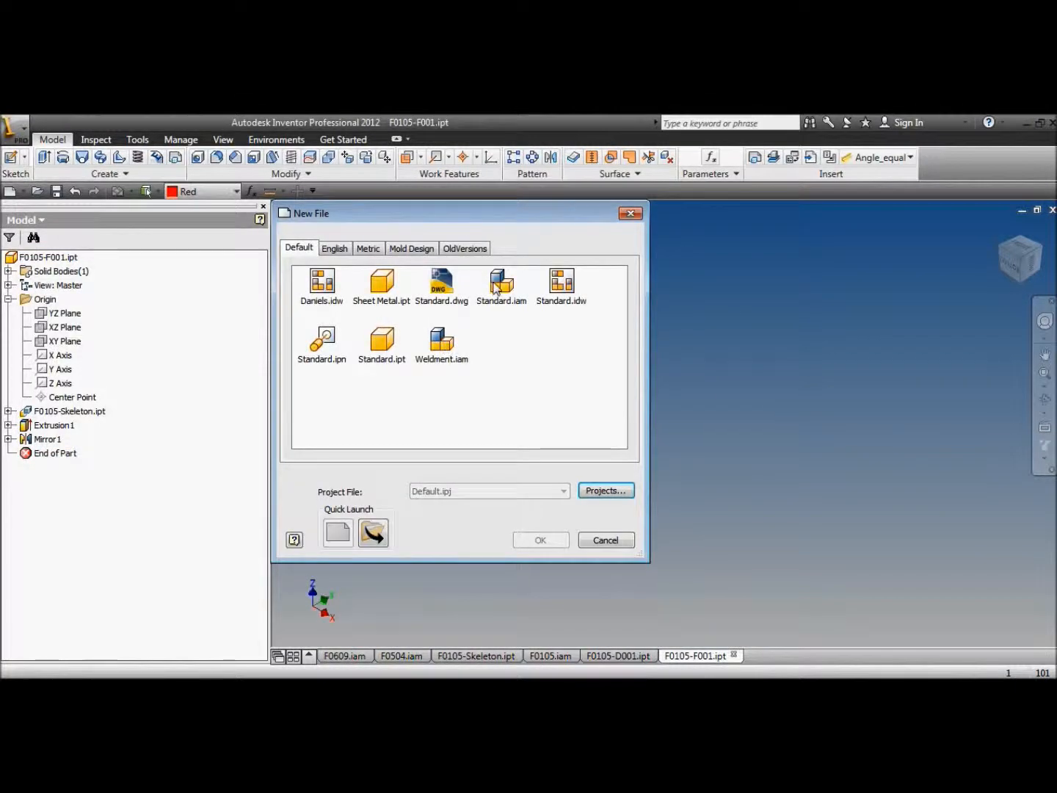
Step: Create a new assembly from Standard.iam with a single instance of F0105-F001, and close the separate F0105-F001.ipt file
{"action": "double_click", "coordinate": [494, 287]}
{"action": "right_click", "coordinate": [475, 314]}
{"action": "left_click", "coordinate": [453, 399]}
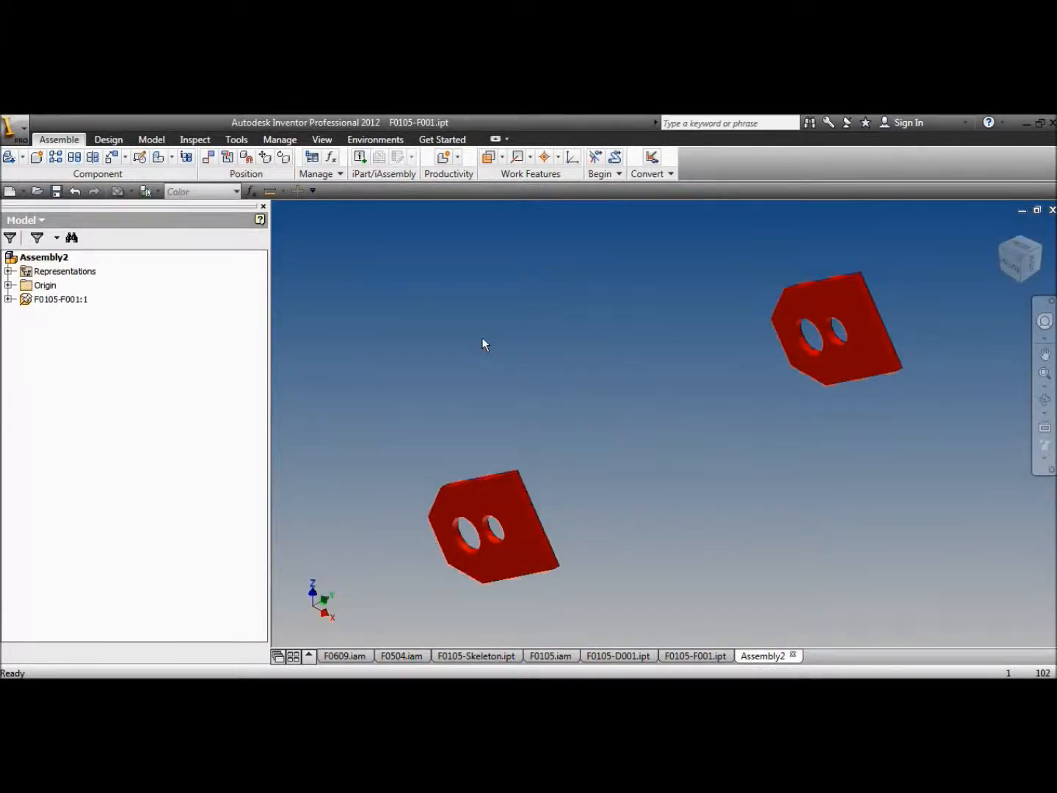
{"action": "left_click", "coordinate": [701, 658]}
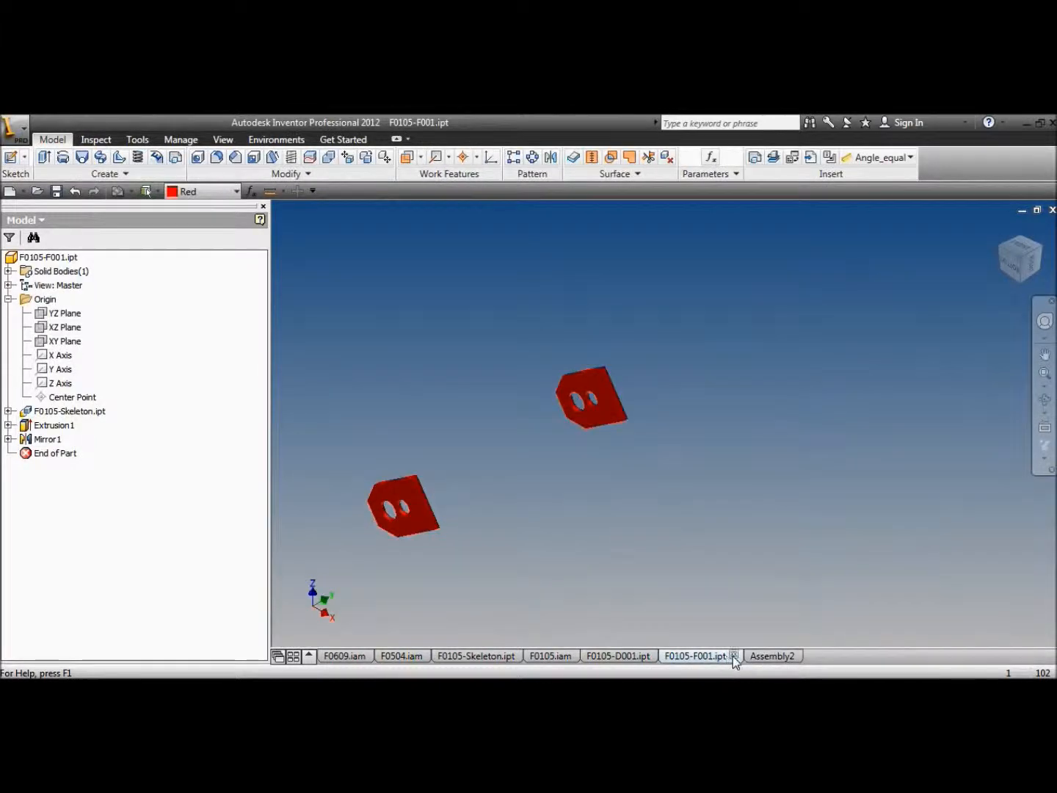
{"action": "left_click", "coordinate": [733, 654]}
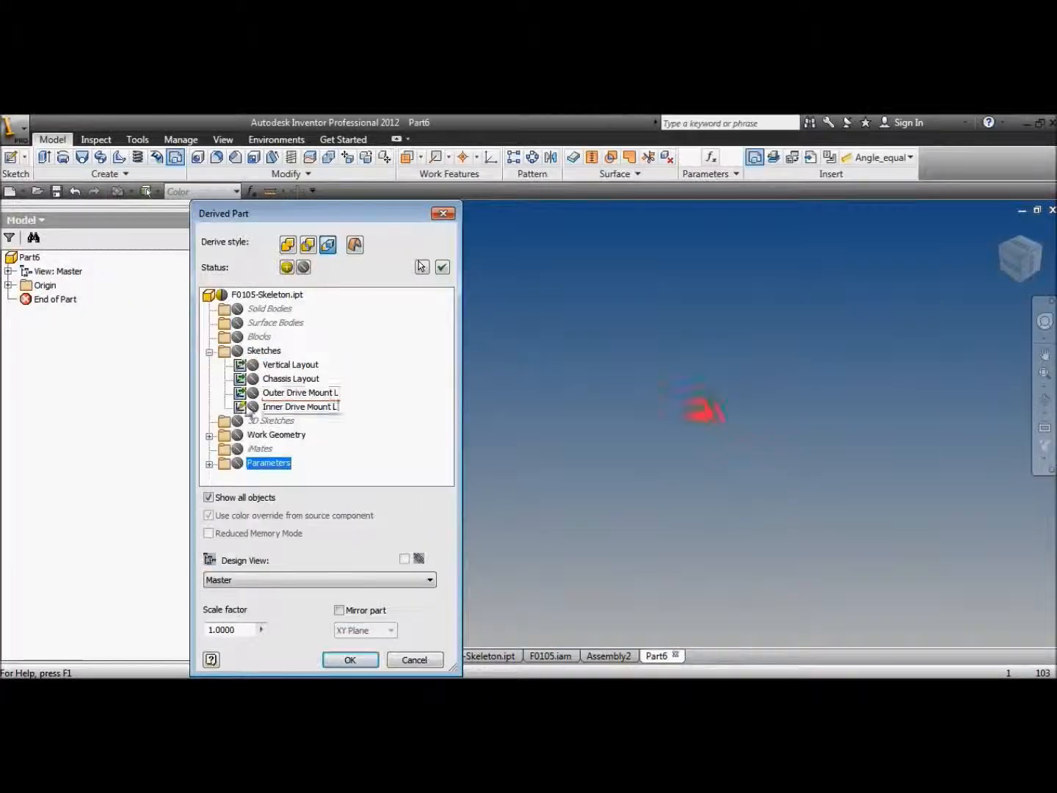
Step: Derive the Inner Drive Mount L sketch from F0105-Skeleton.ipt into the new part and set the resulting plates' colour to Red
{"action": "double_click", "coordinate": [268, 462]}
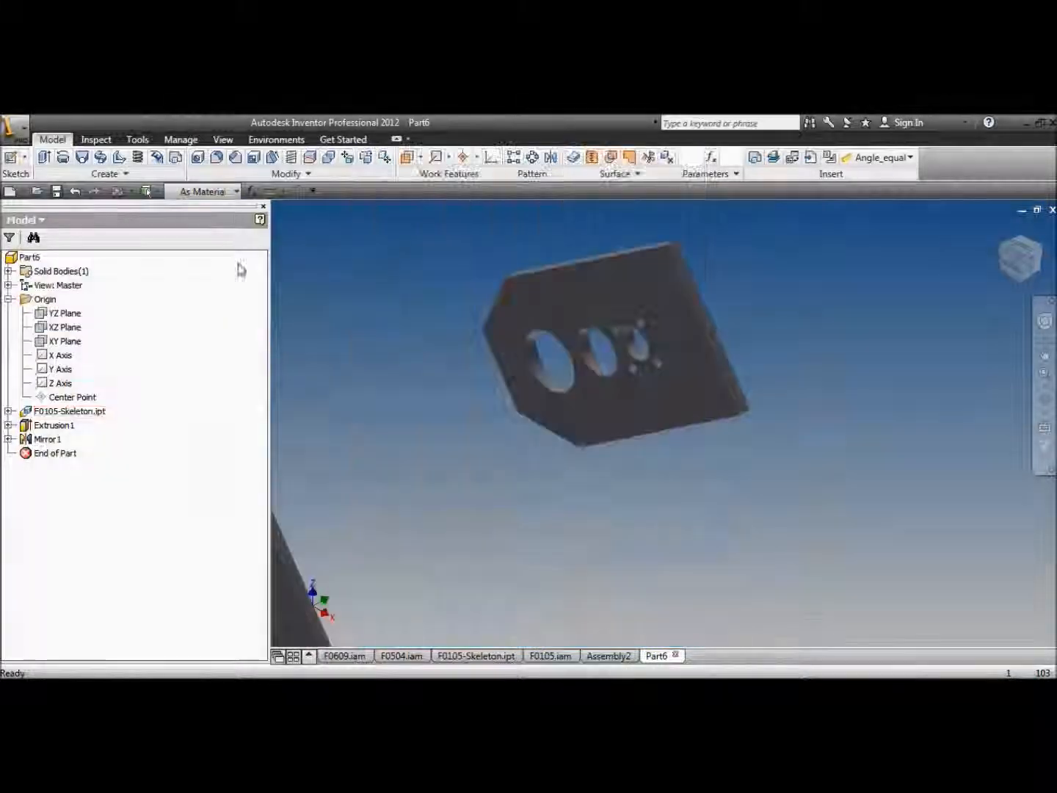
{"action": "left_click", "coordinate": [210, 191]}
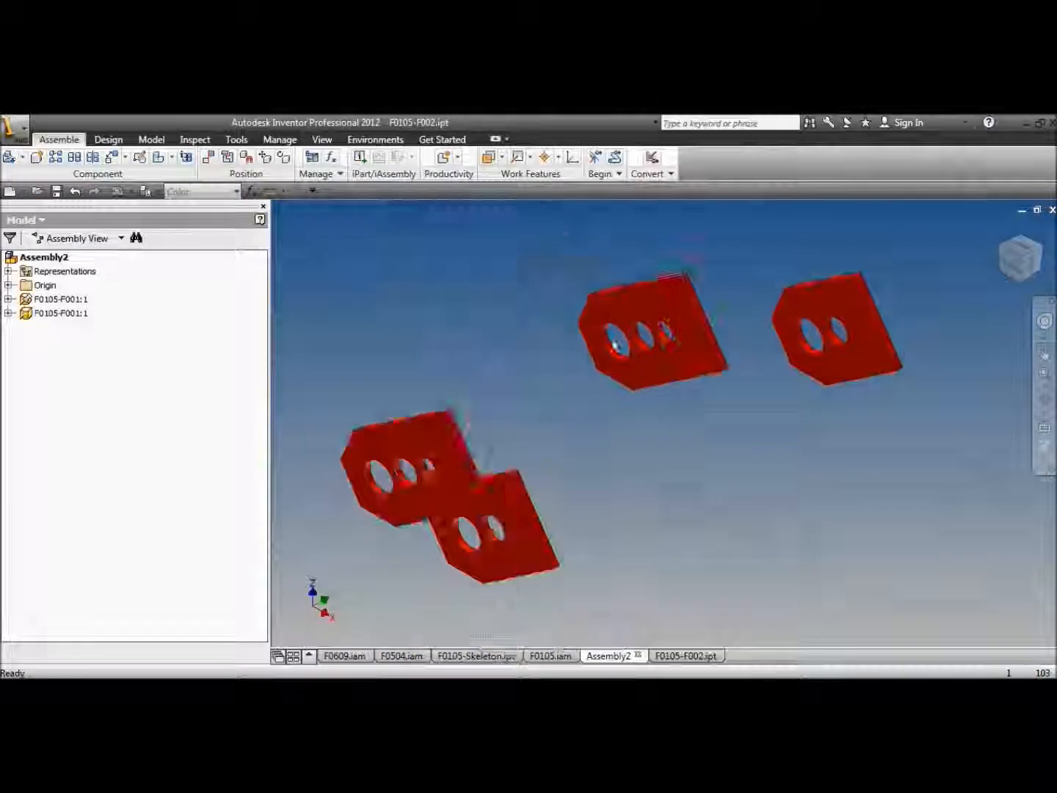
Step: Place a single instance of F0105-F002 in the assembly alongside the F0105-F001 plates
{"action": "right_click", "coordinate": [465, 239]}
{"action": "left_click", "coordinate": [446, 637]}
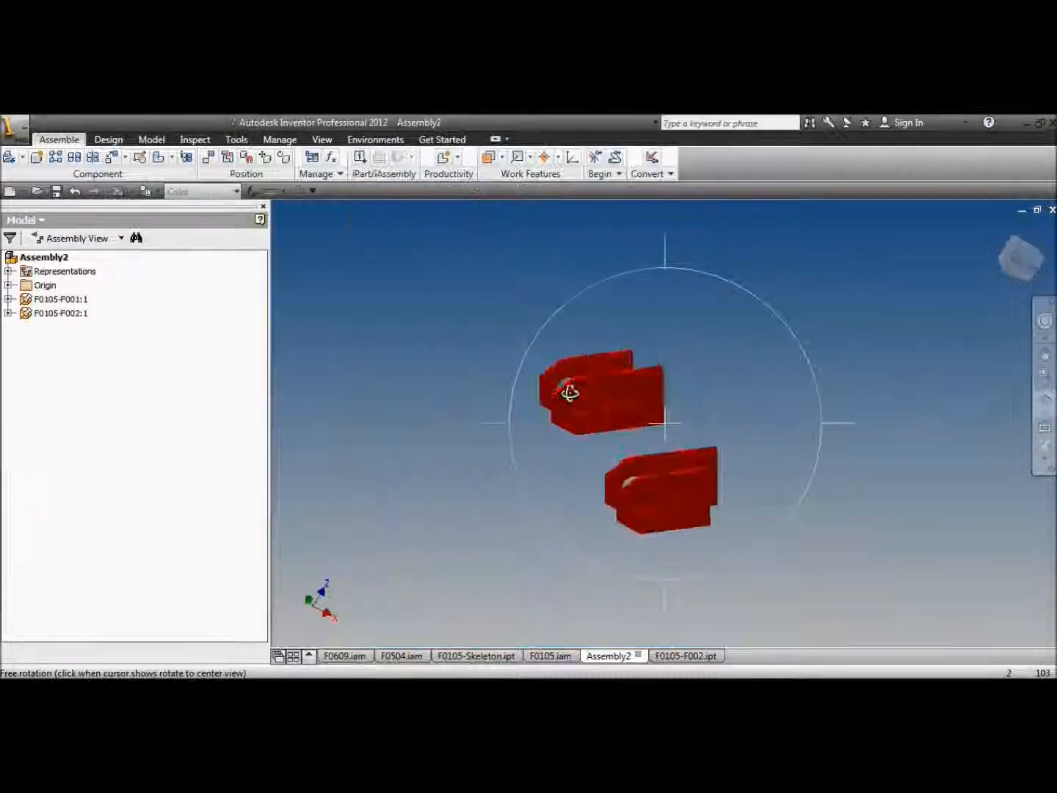
{"action": "left_click_drag", "start_coordinate": [565, 388], "coordinate": [668, 425]}
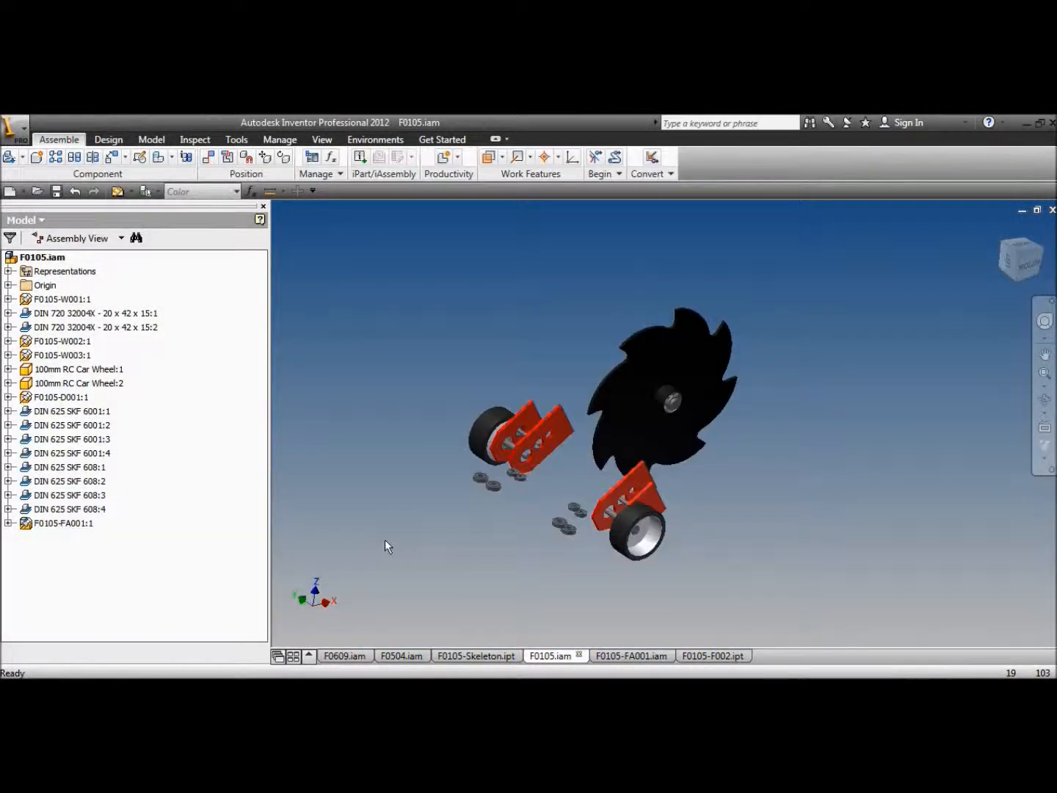
{"action": "scroll", "coordinate": [459, 483], "scroll_direction": "down", "scroll_amount": 4}
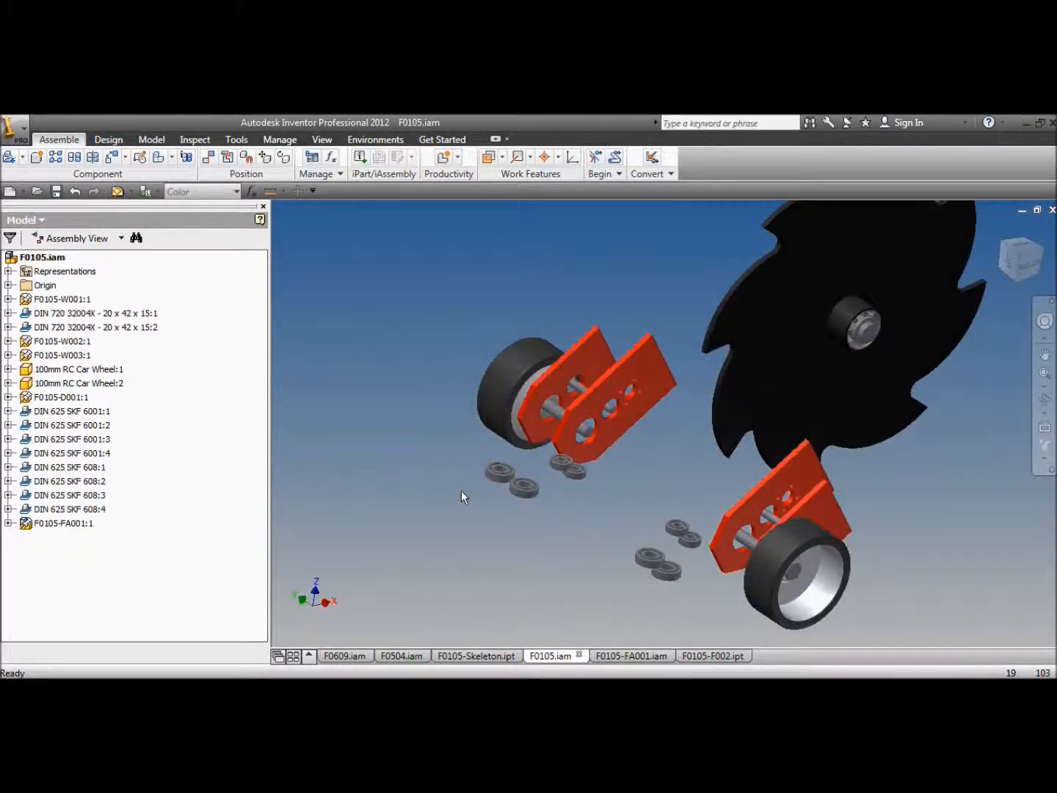
{"action": "left_click_drag", "start_coordinate": [817, 422], "coordinate": [708, 361]}
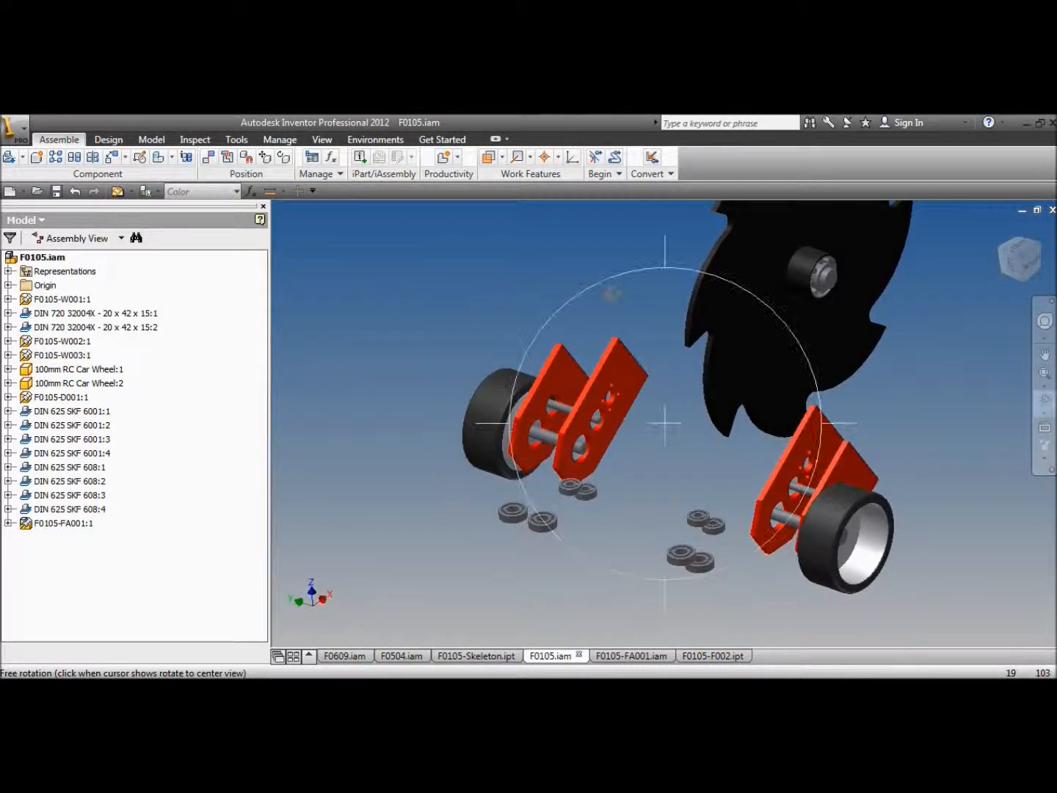
{"action": "middle_click_drag", "start_coordinate": [658, 340], "coordinate": [598, 340]}
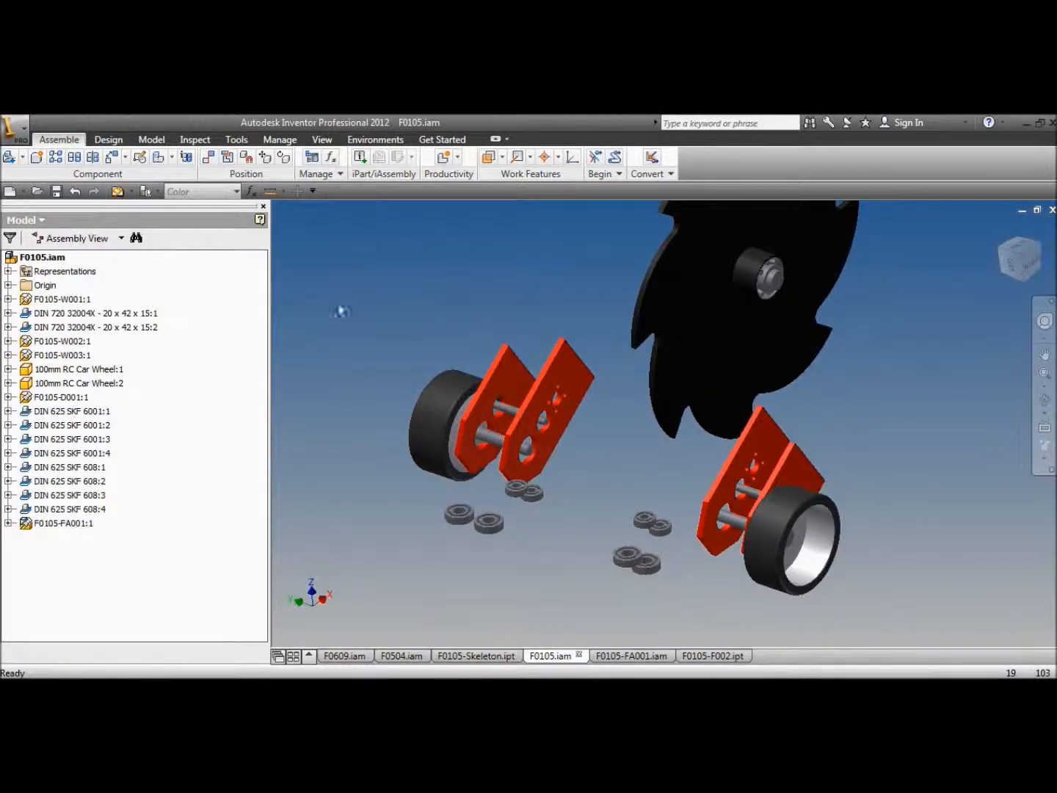